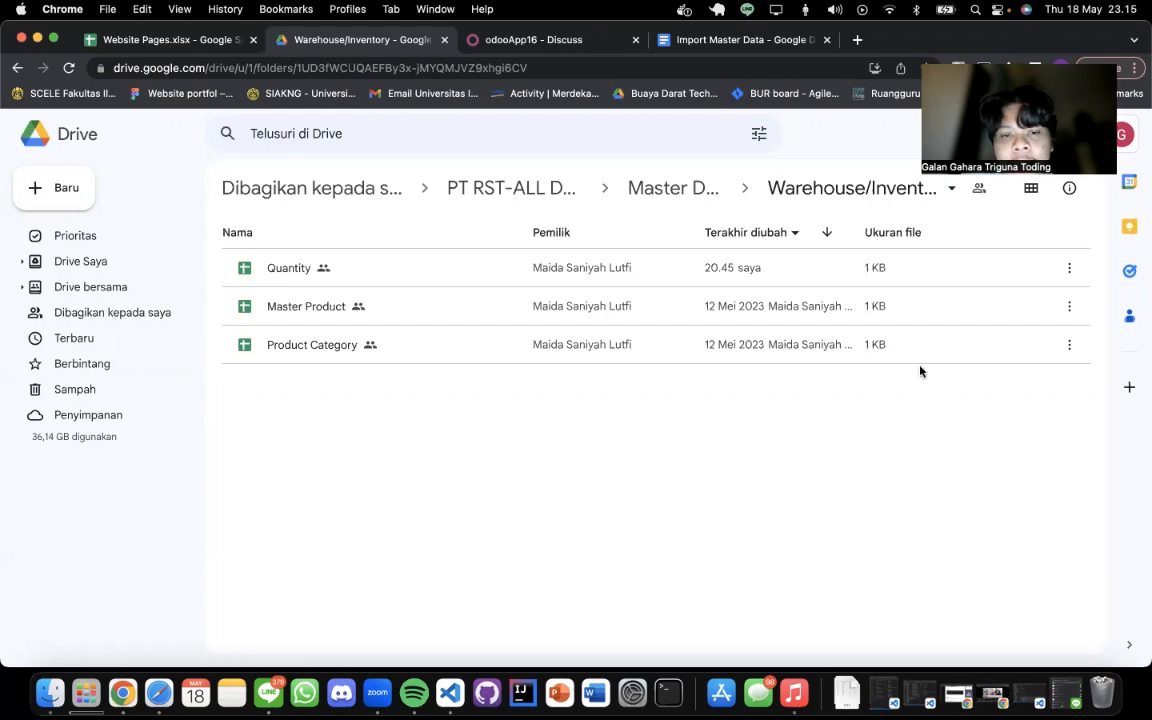
- View the cover page of the Import Master Data document
left_click(712, 40)
scroll(456, 314, "down", 5)
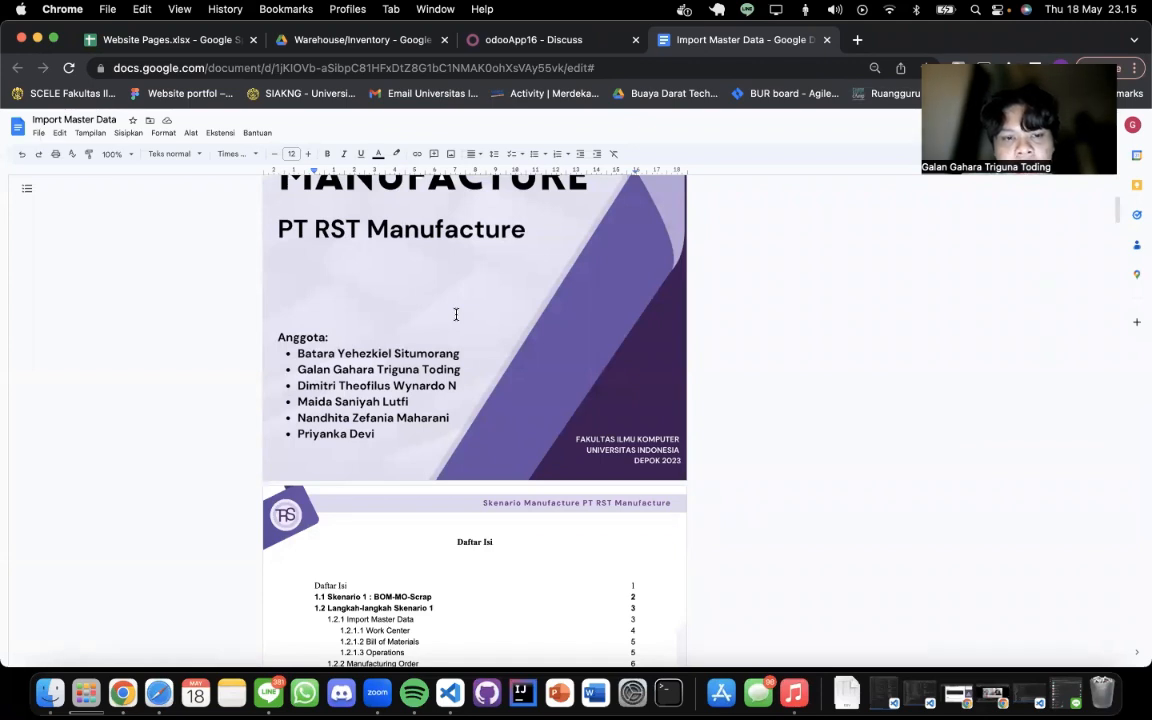
scroll(456, 314, "up", 2)
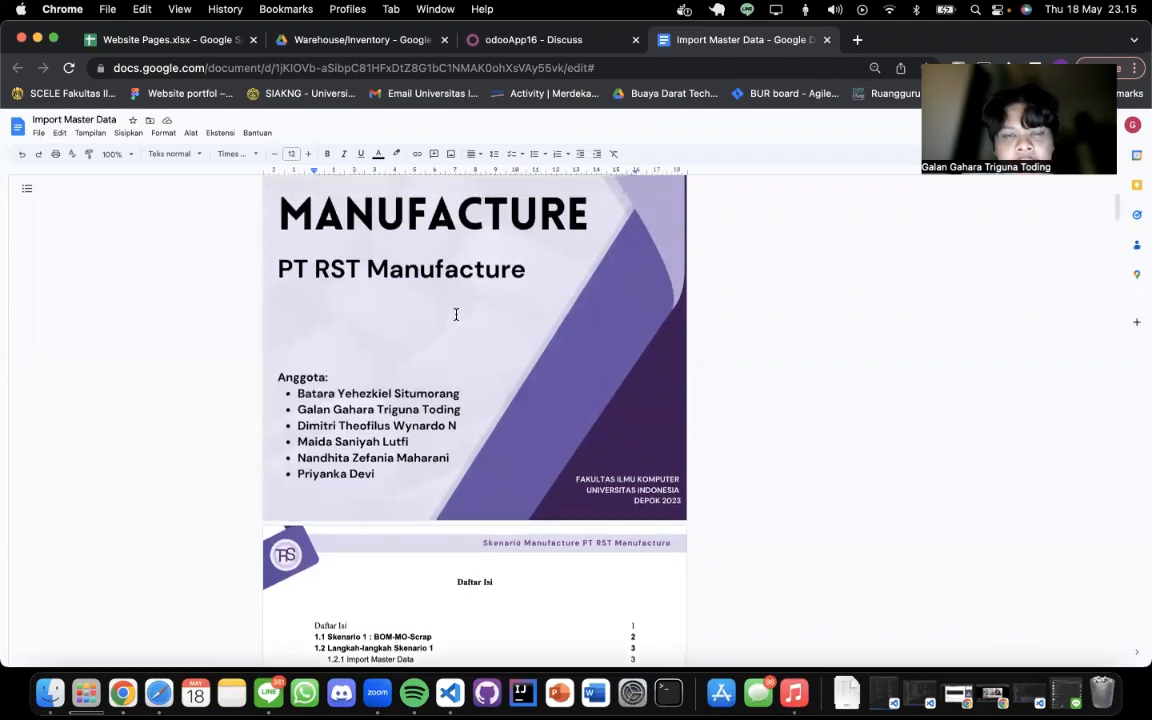
- In Google Drive, go up to the Master Data folder and open its Warehouse/Inventory subfolder
left_click(392, 42)
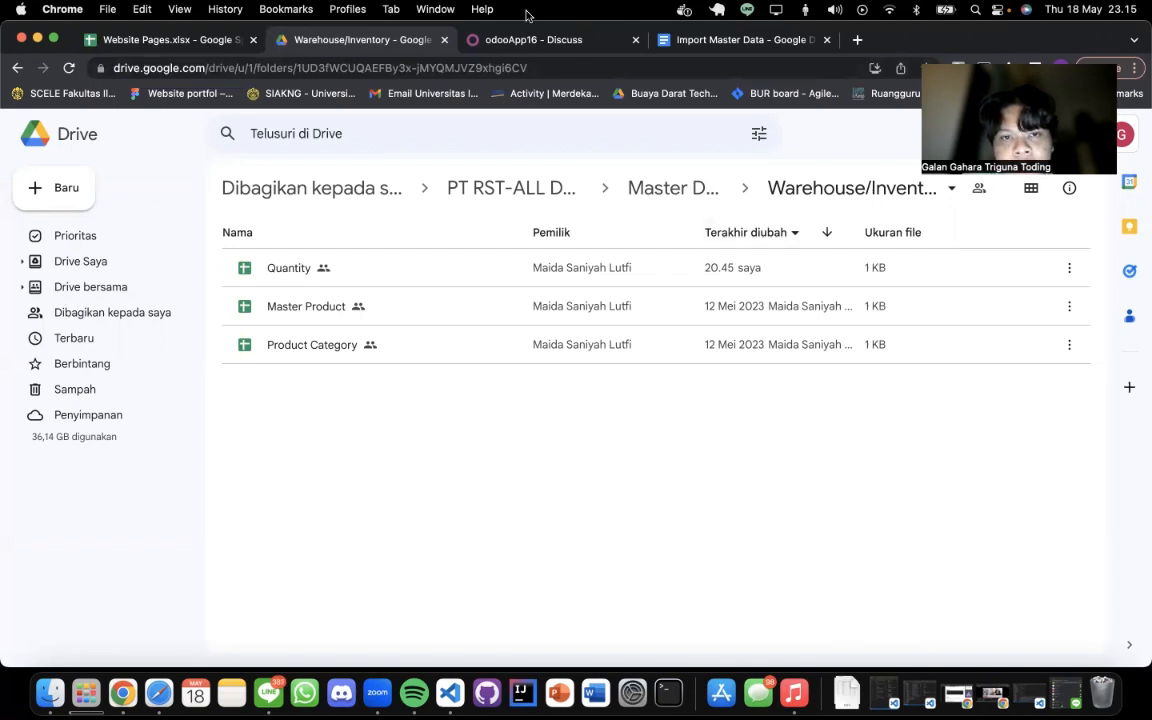
left_click(470, 44)
left_click(379, 46)
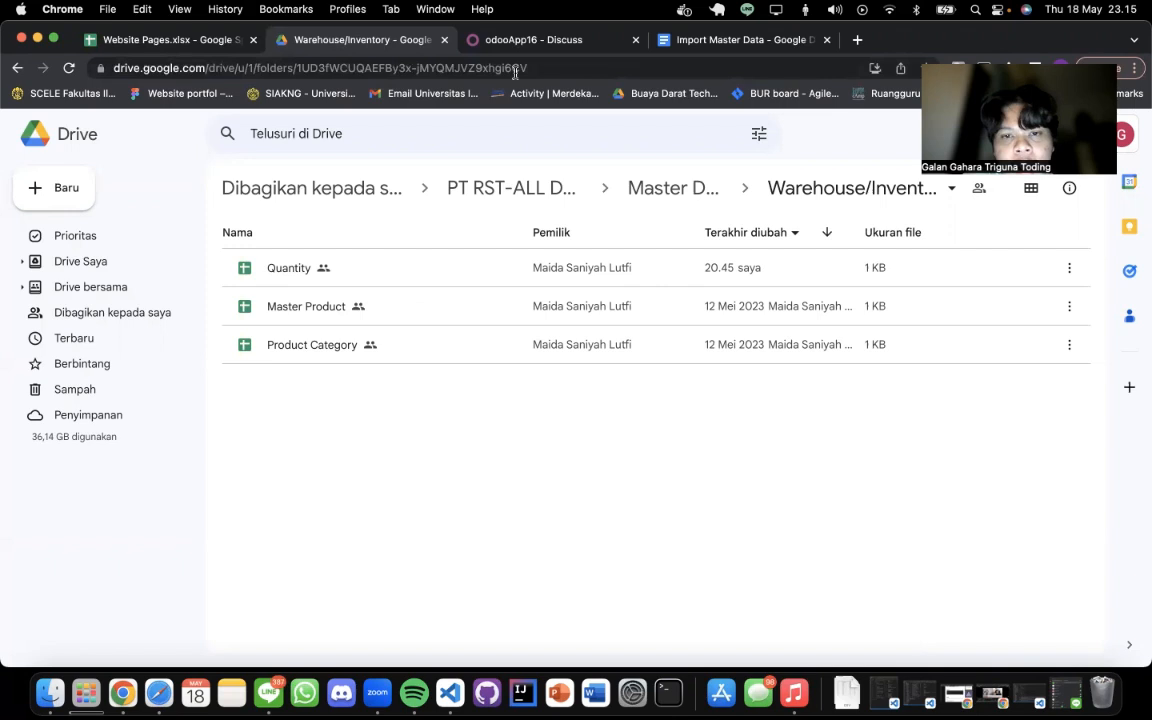
left_click(676, 190)
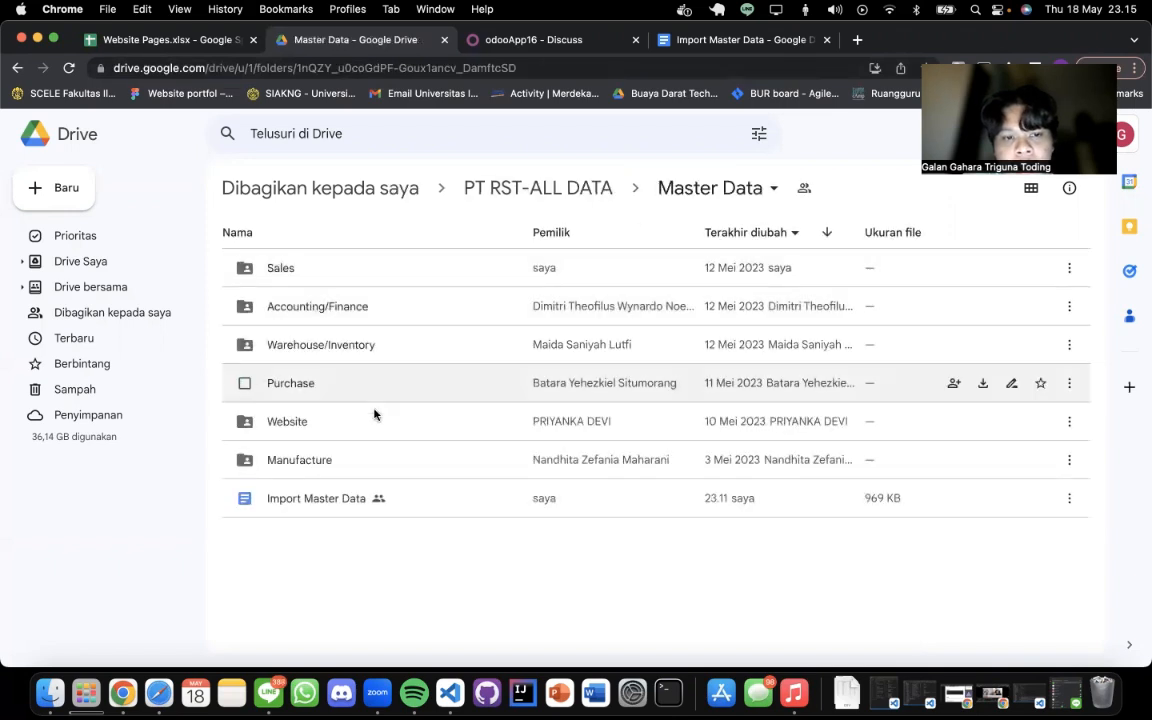
double_click(427, 346)
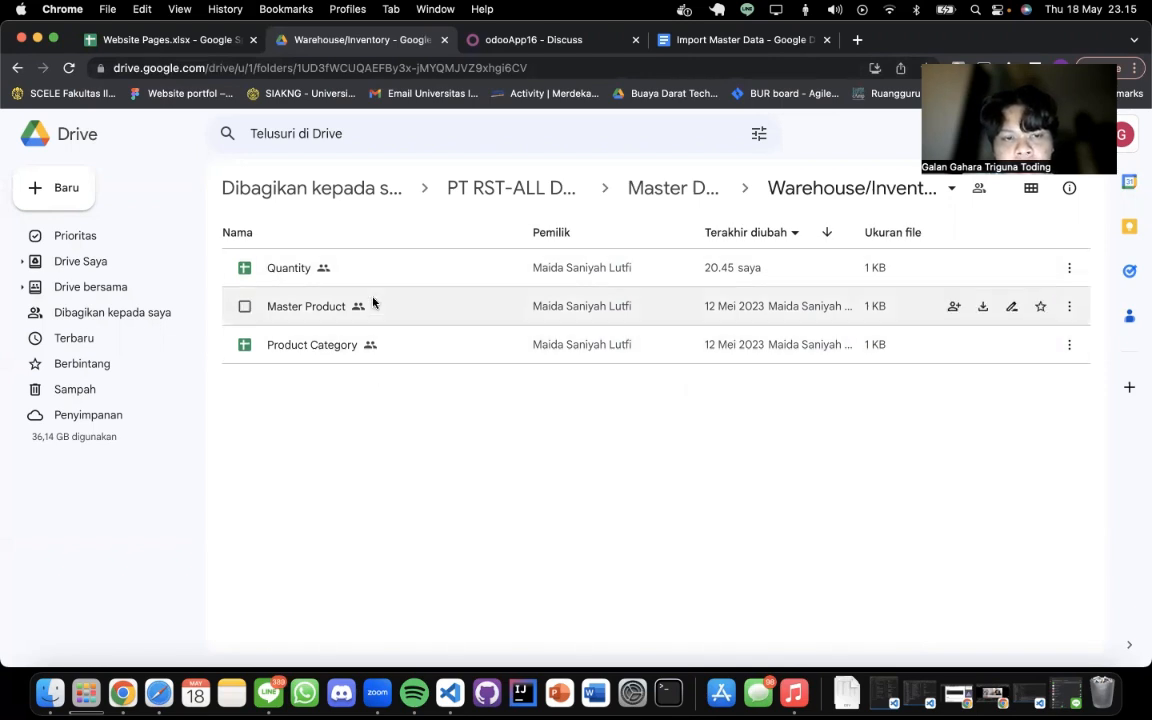
- Switch to Odoo and open the Products list of the Inventory app
left_click(548, 40)
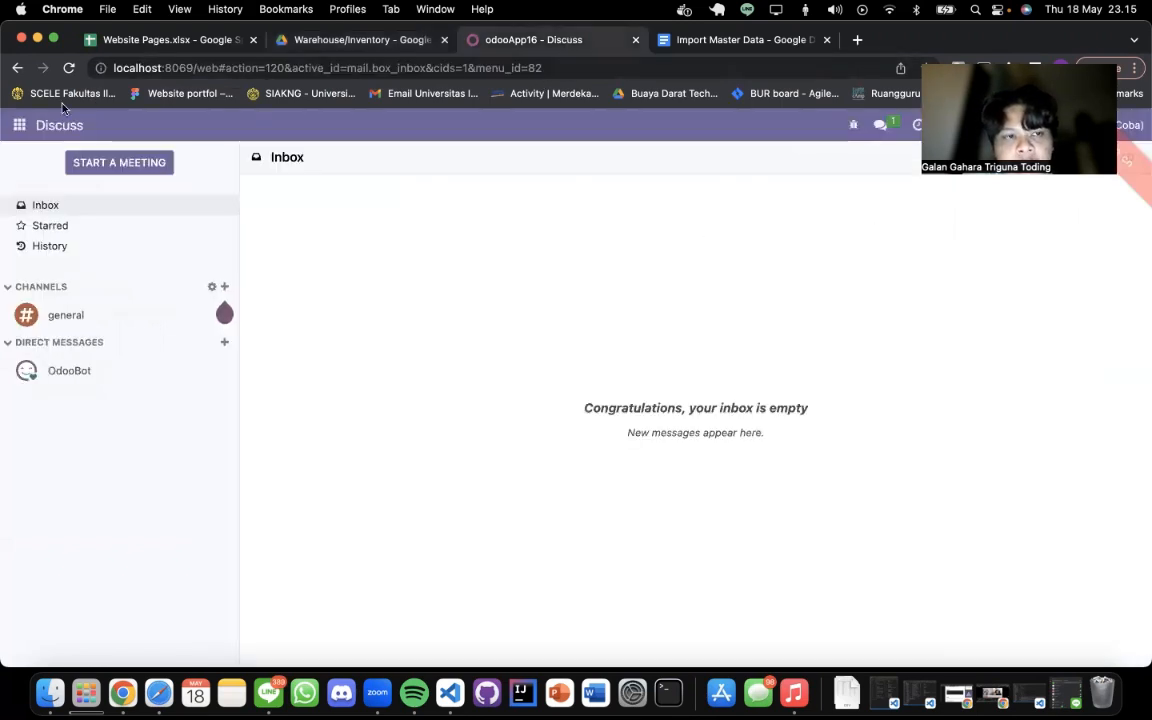
left_click(21, 127)
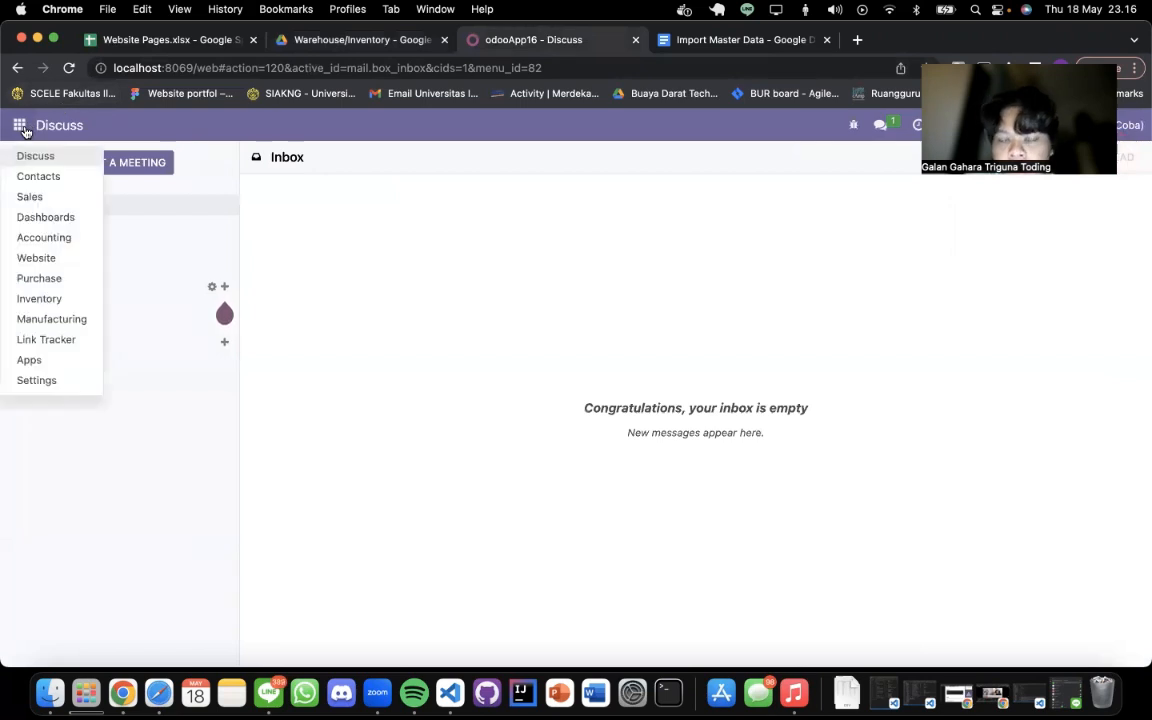
left_click(30, 300)
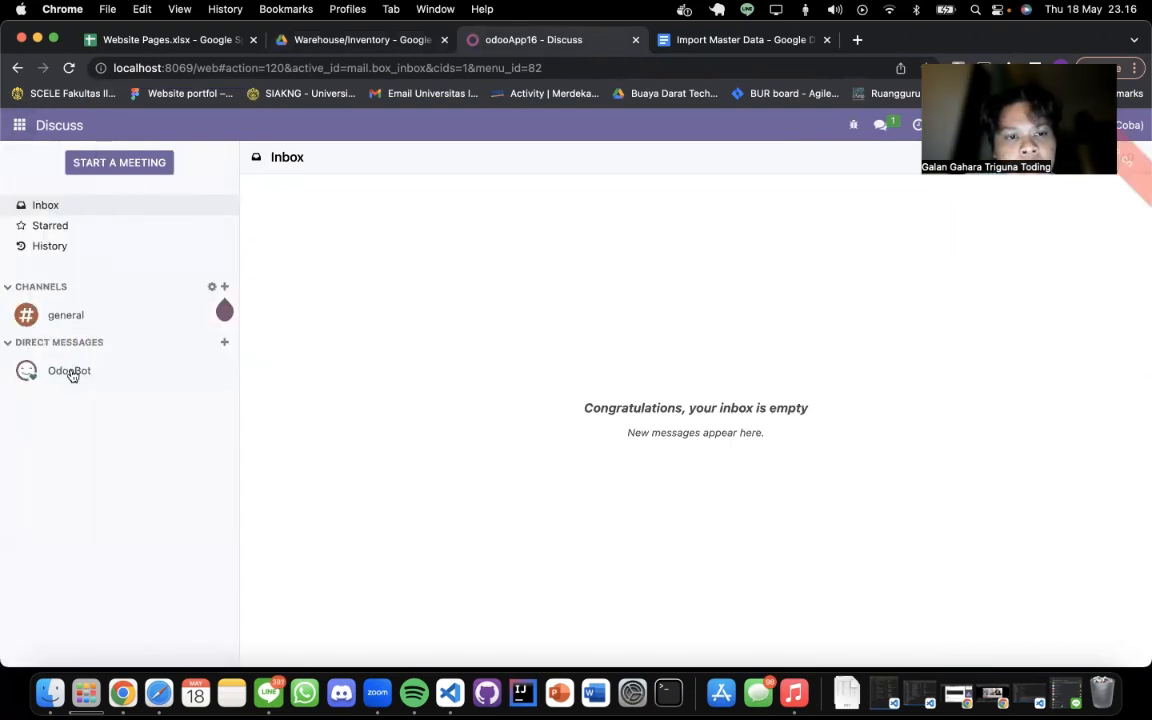
left_click(19, 125)
left_click(66, 301)
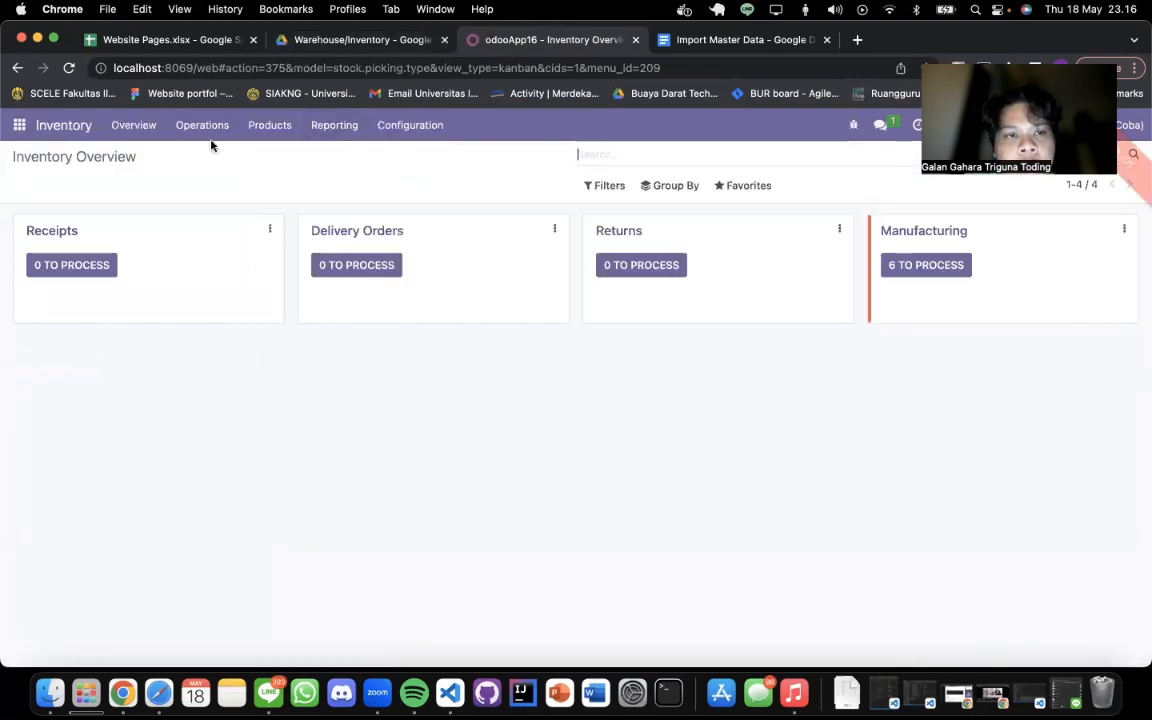
left_click(249, 128)
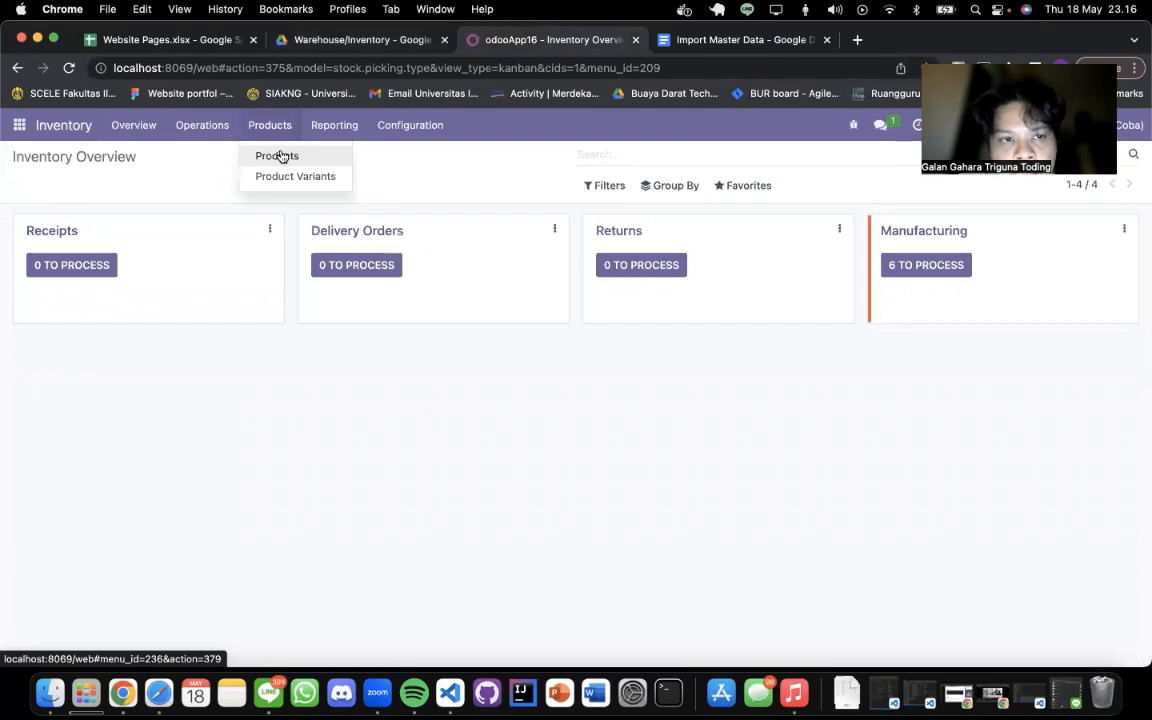
left_click(281, 156)
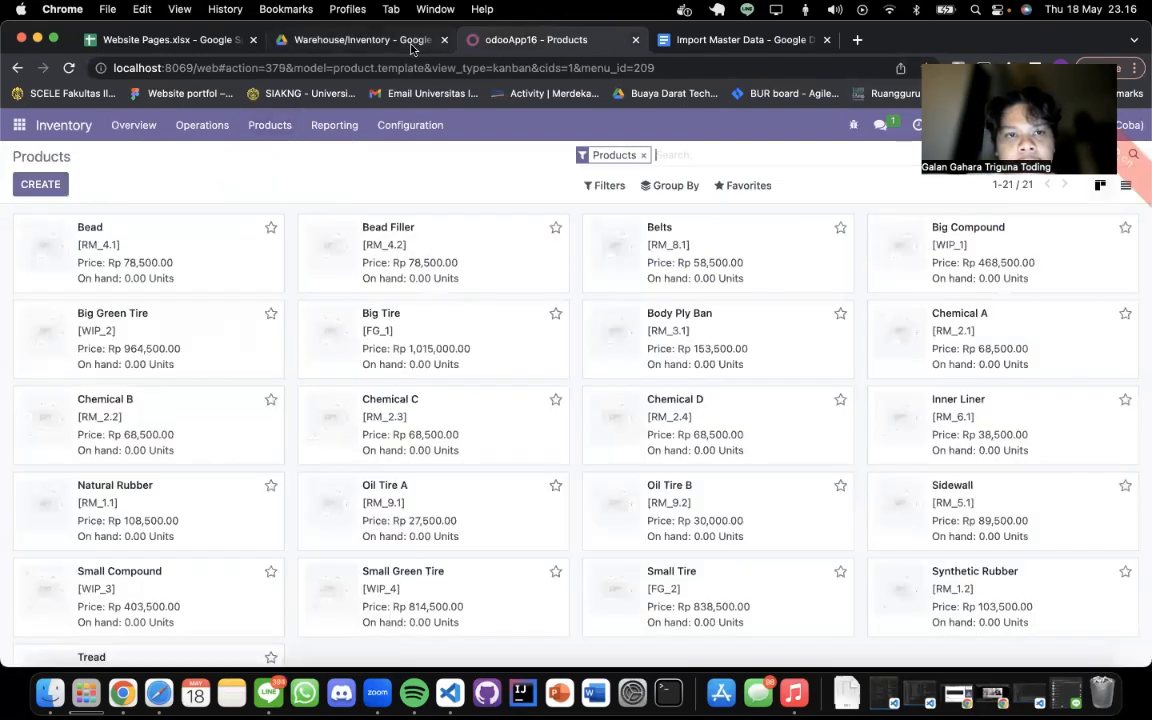
- Switch to Google Drive and open the Master Product spreadsheet from the Warehouse/Inventory folder
left_click(436, 44)
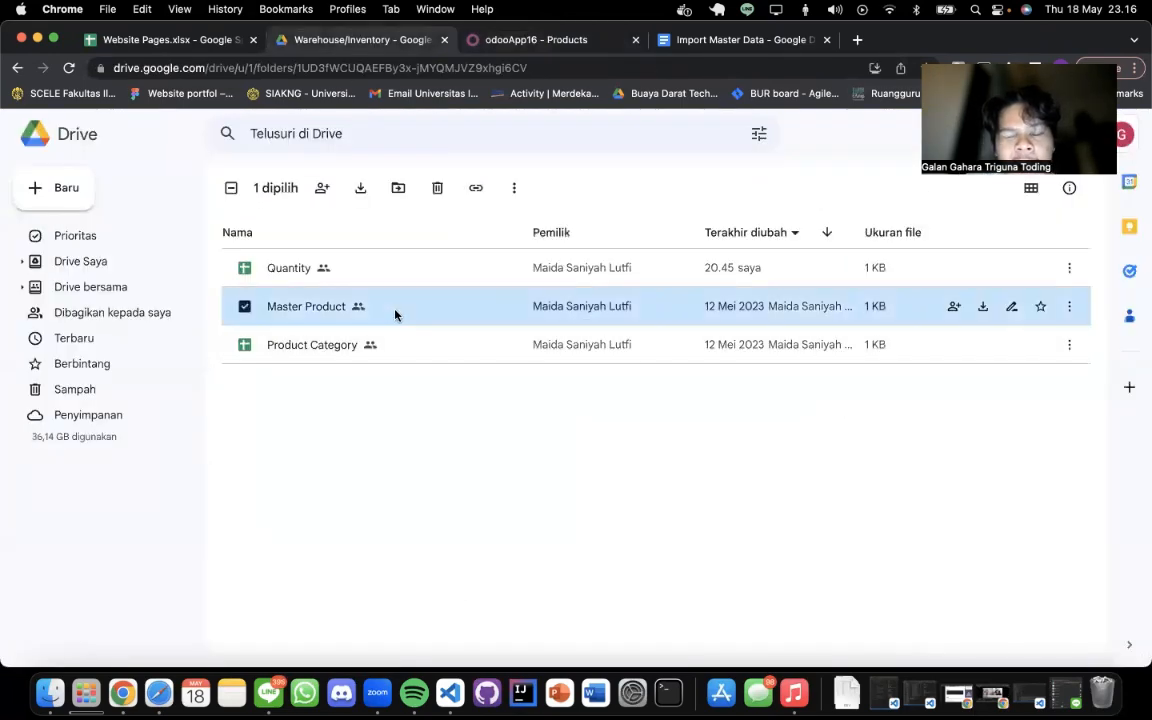
double_click(393, 313)
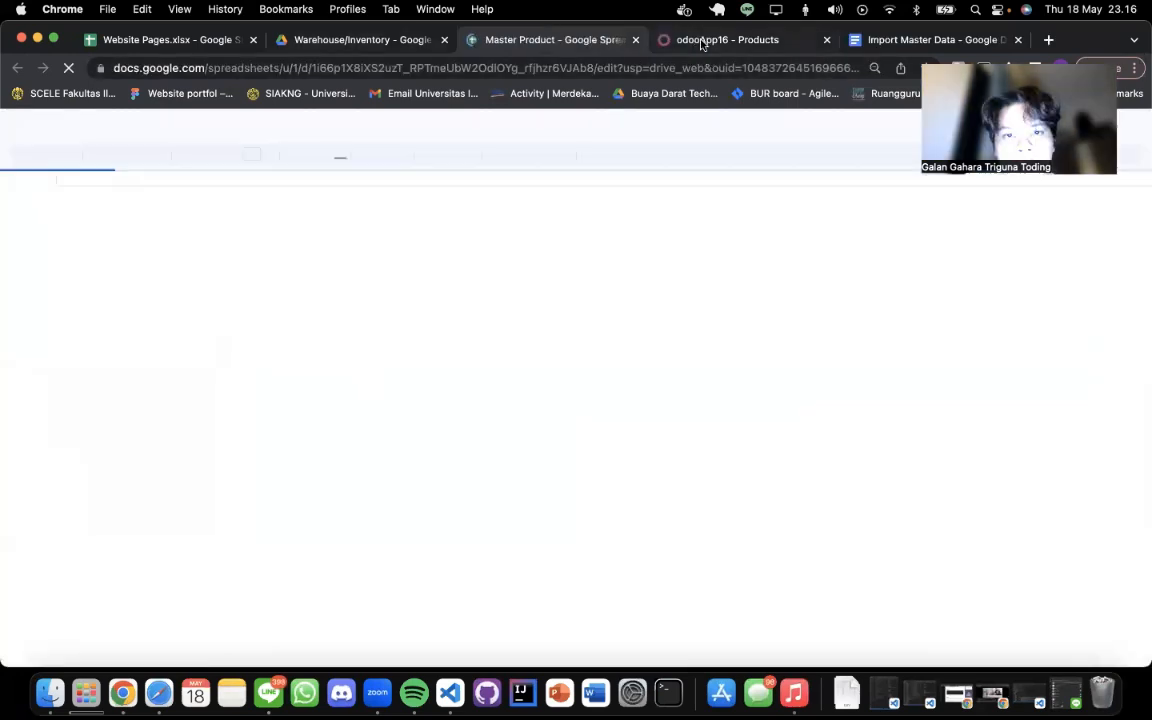
- Return to Odoo and open the record import page for products
left_click(700, 40)
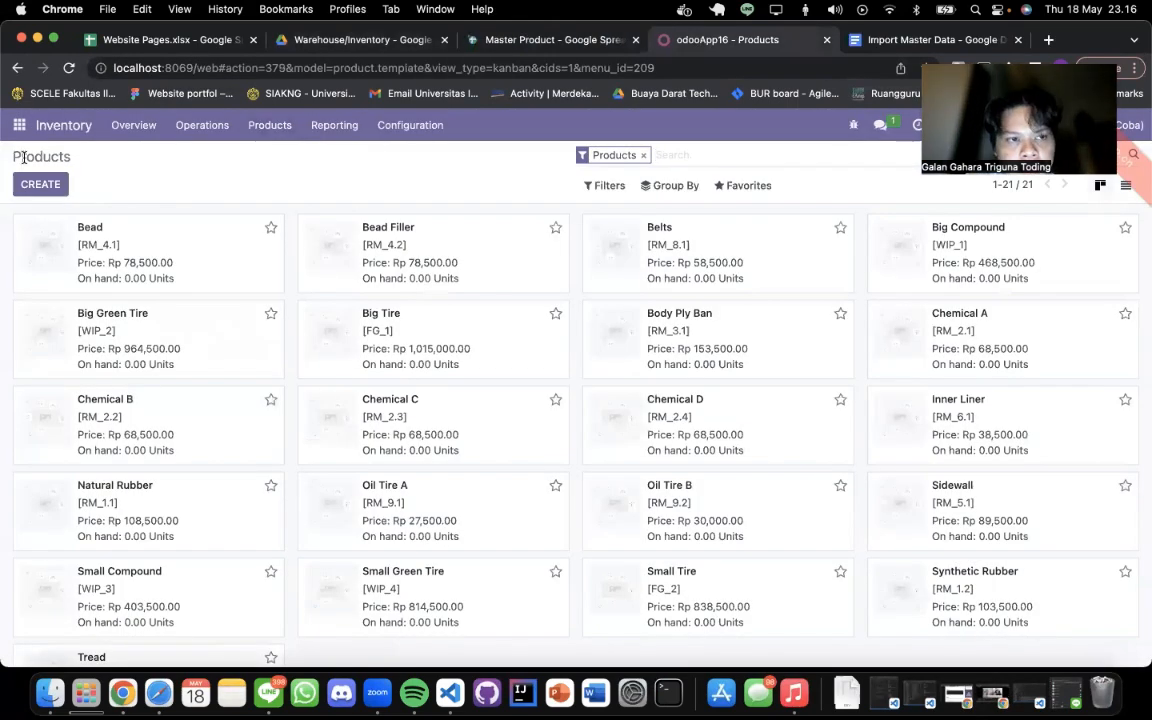
left_click(272, 134)
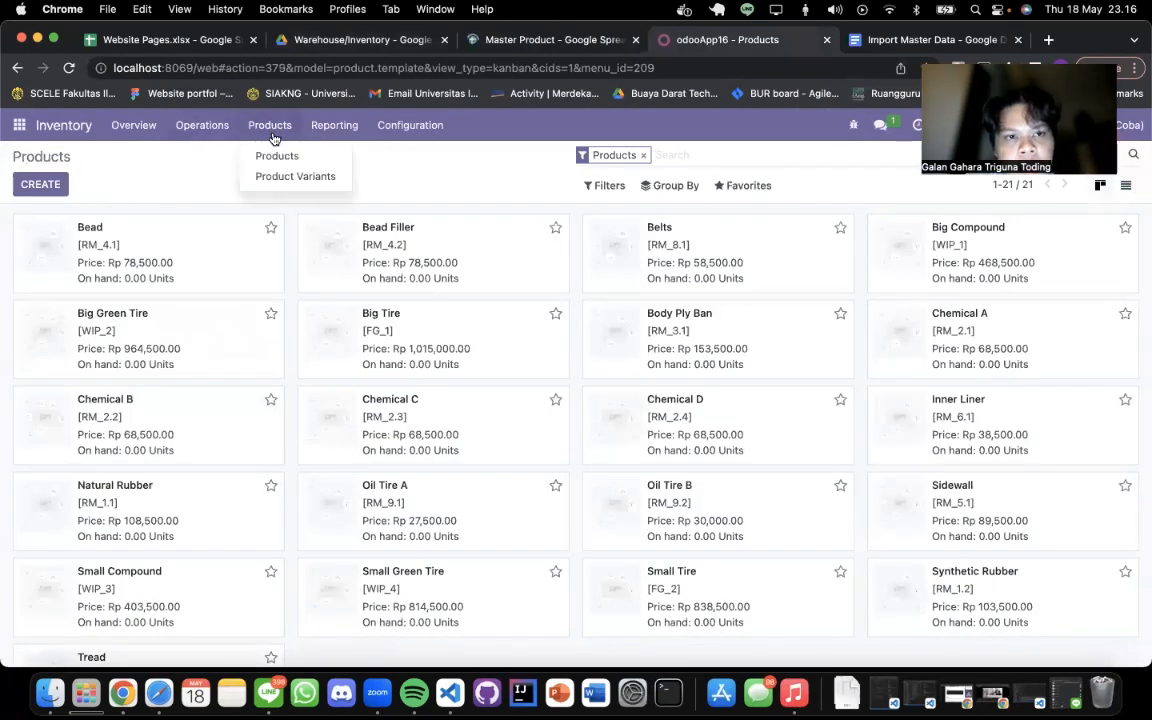
left_click(746, 185)
left_click(756, 245)
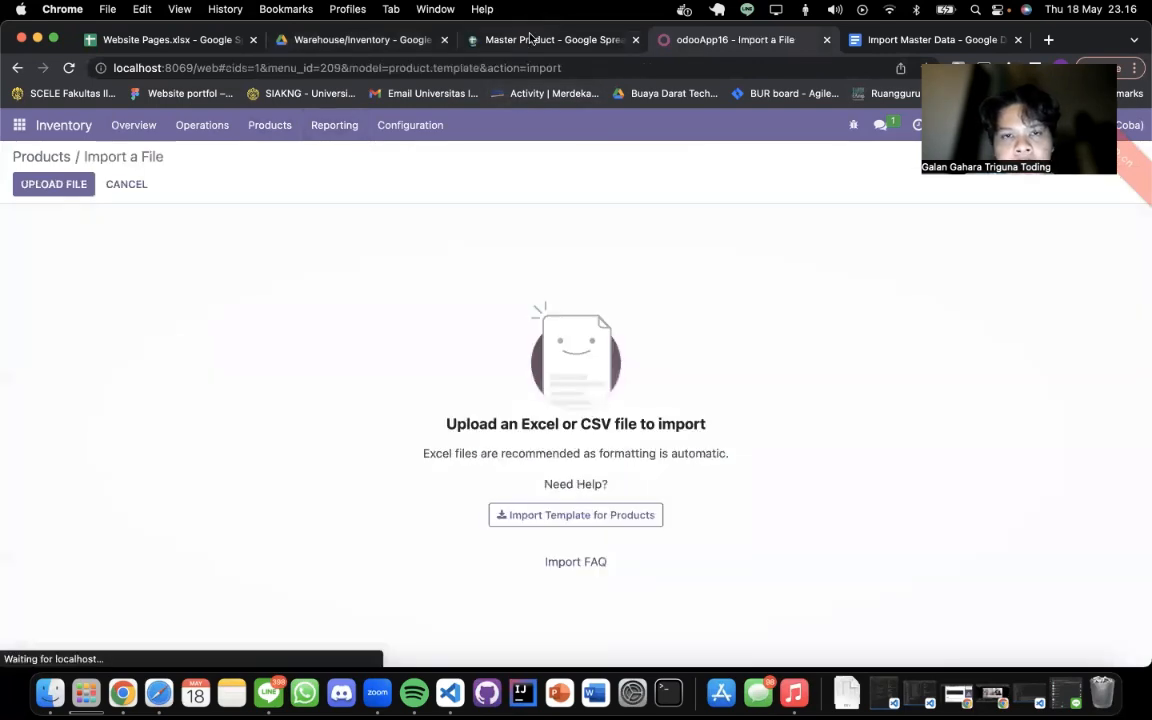
- Switch to the Master Product spreadsheet and display its download format options
left_click(540, 40)
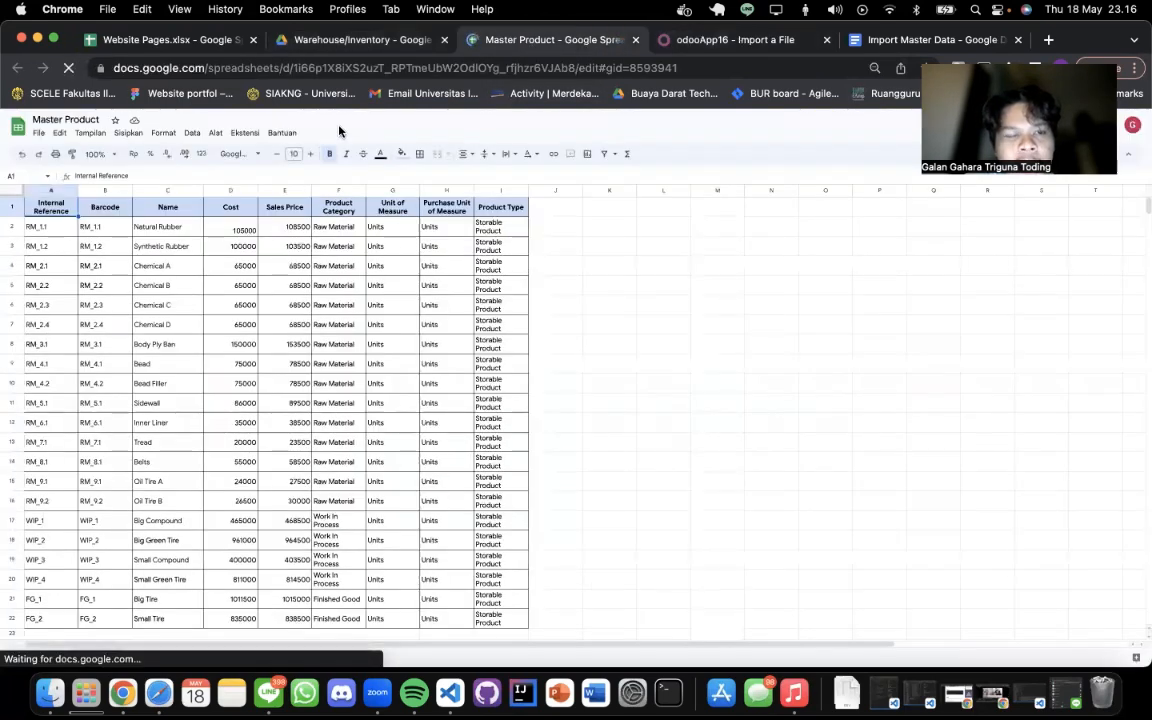
left_click(37, 133)
mouse_move(123, 265)
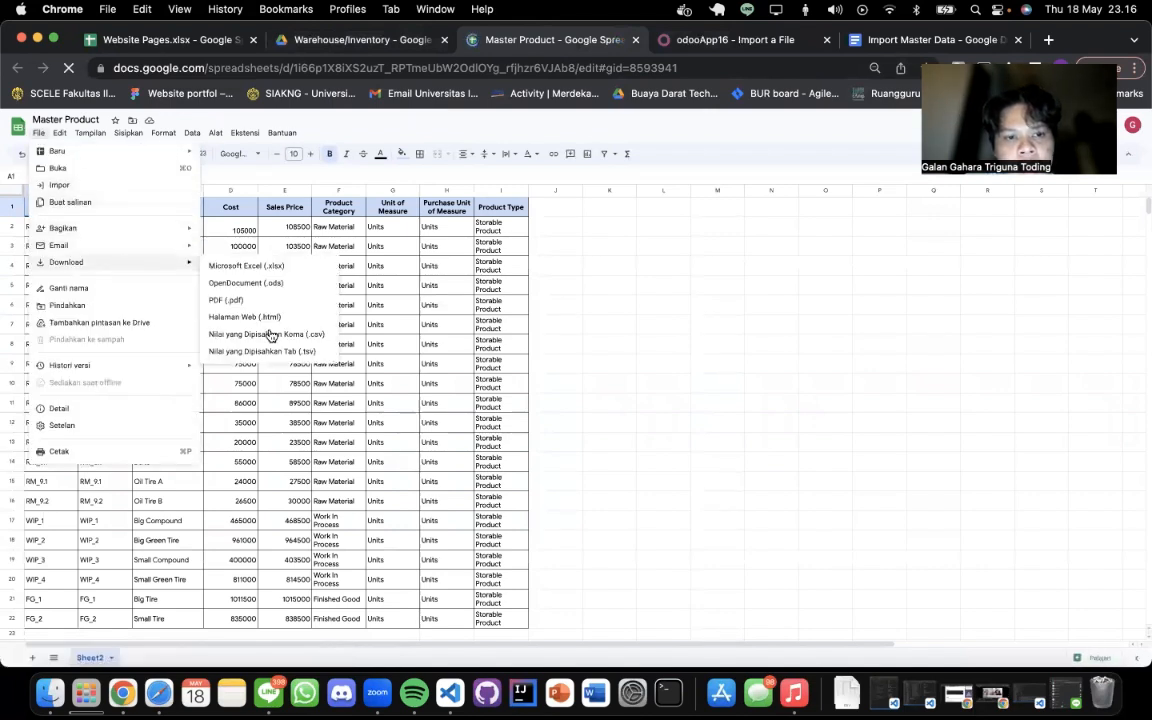
- Switch to Odoo and upload Master Product - Sheet2.csv from Downloads as the product import file
left_click(748, 40)
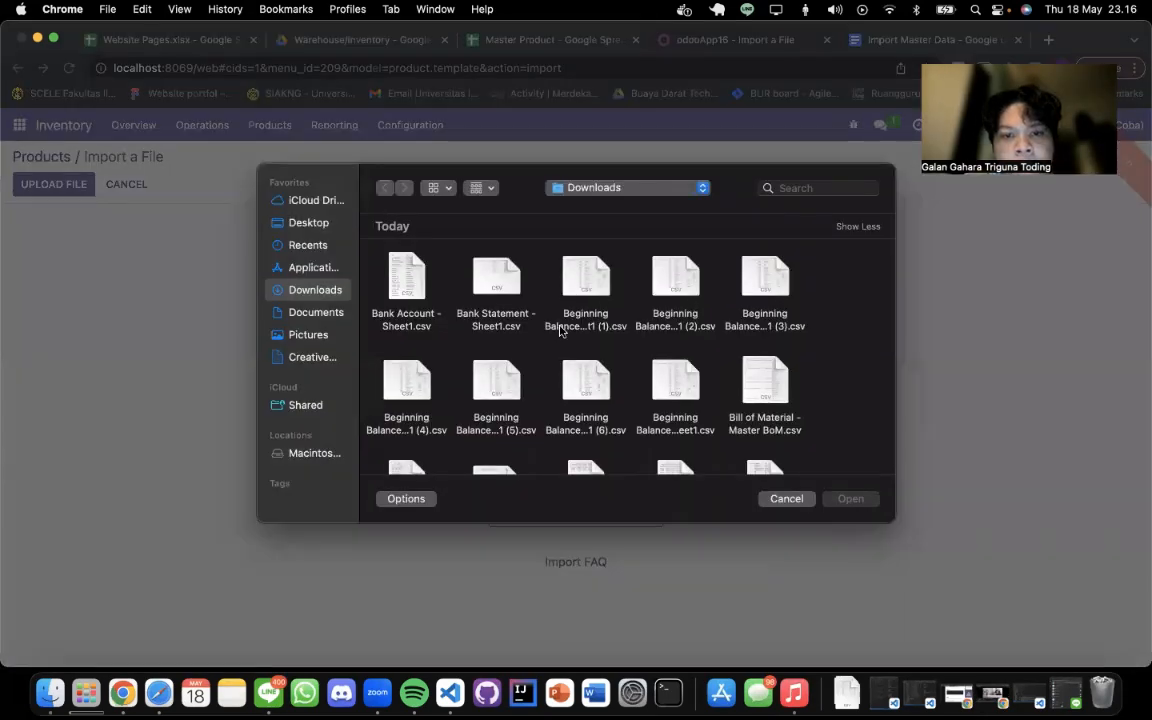
scroll(560, 331, "down", 10)
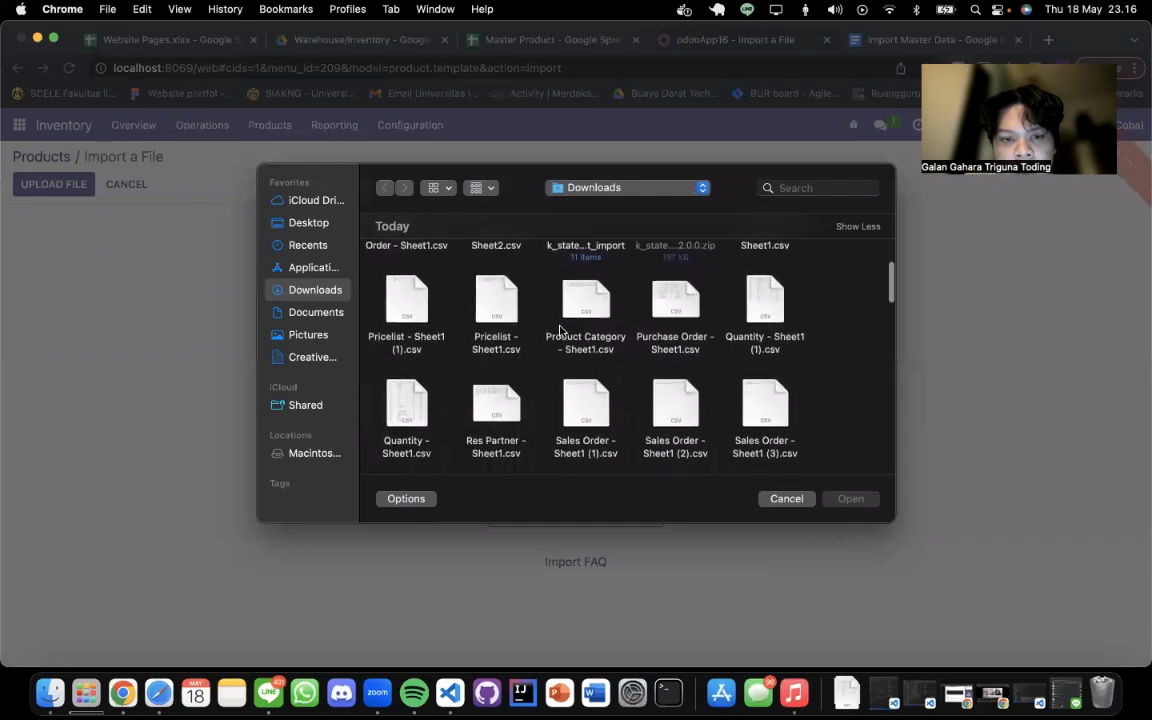
scroll(560, 331, "down", 6)
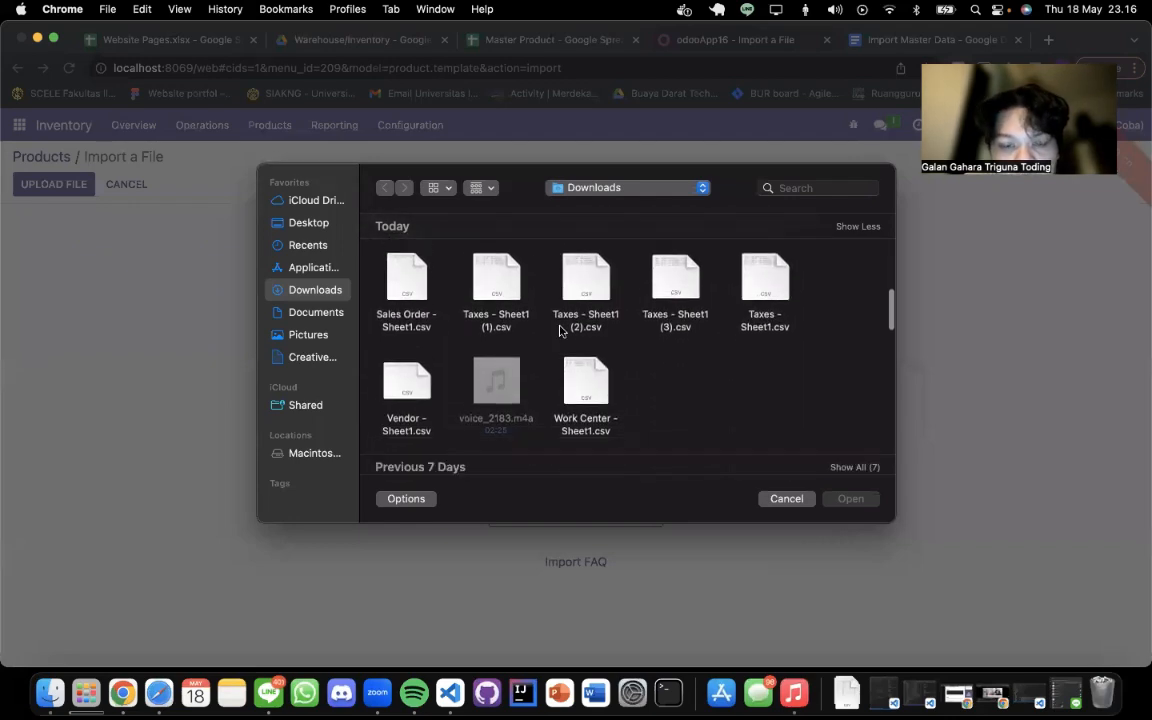
scroll(560, 331, "up", 10)
scroll(560, 331, "down", 5)
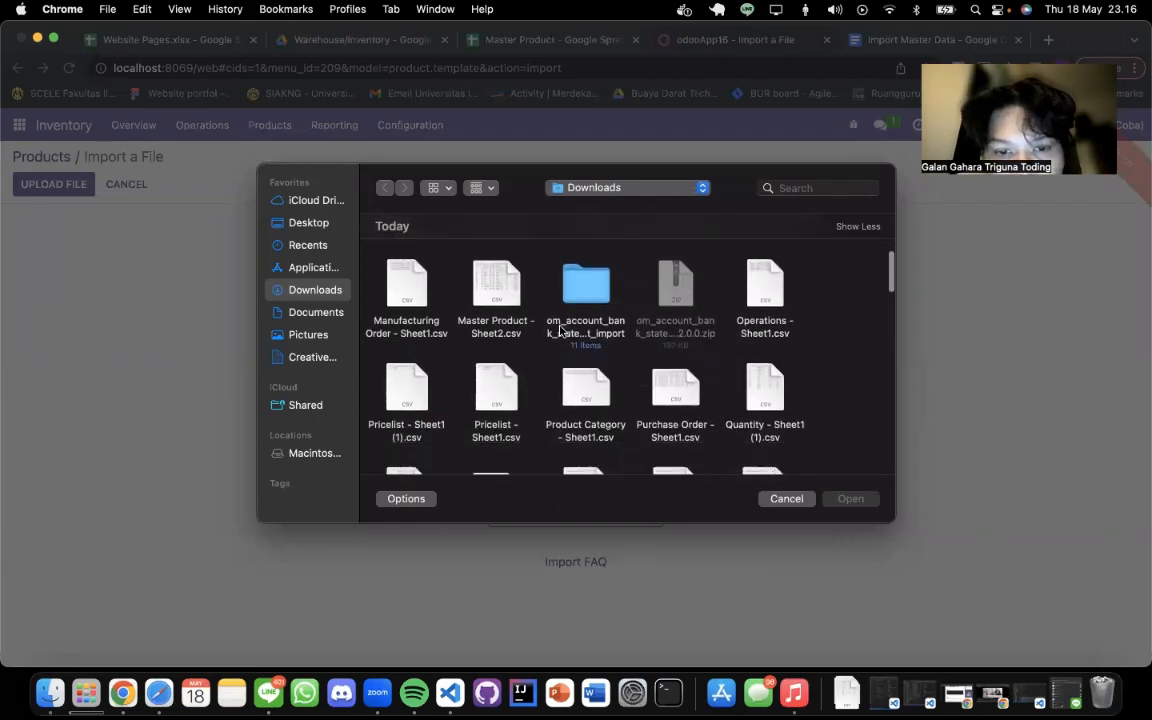
scroll(480, 392, "up", 2)
left_click(481, 390)
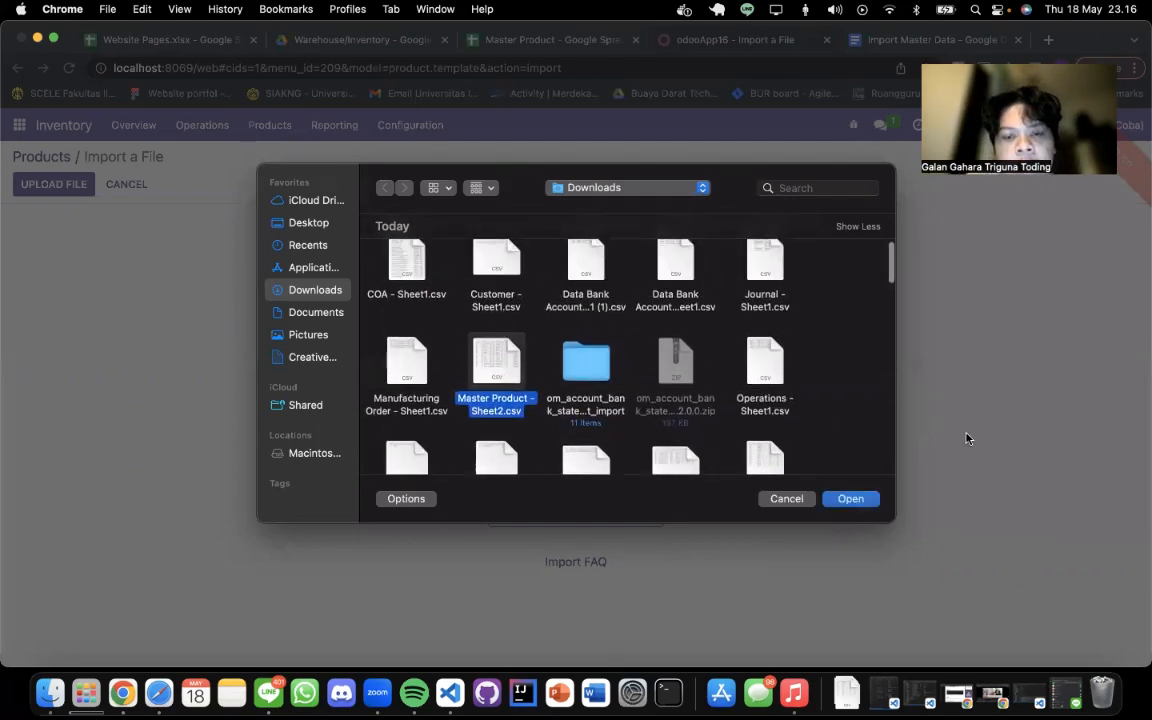
left_click(858, 502)
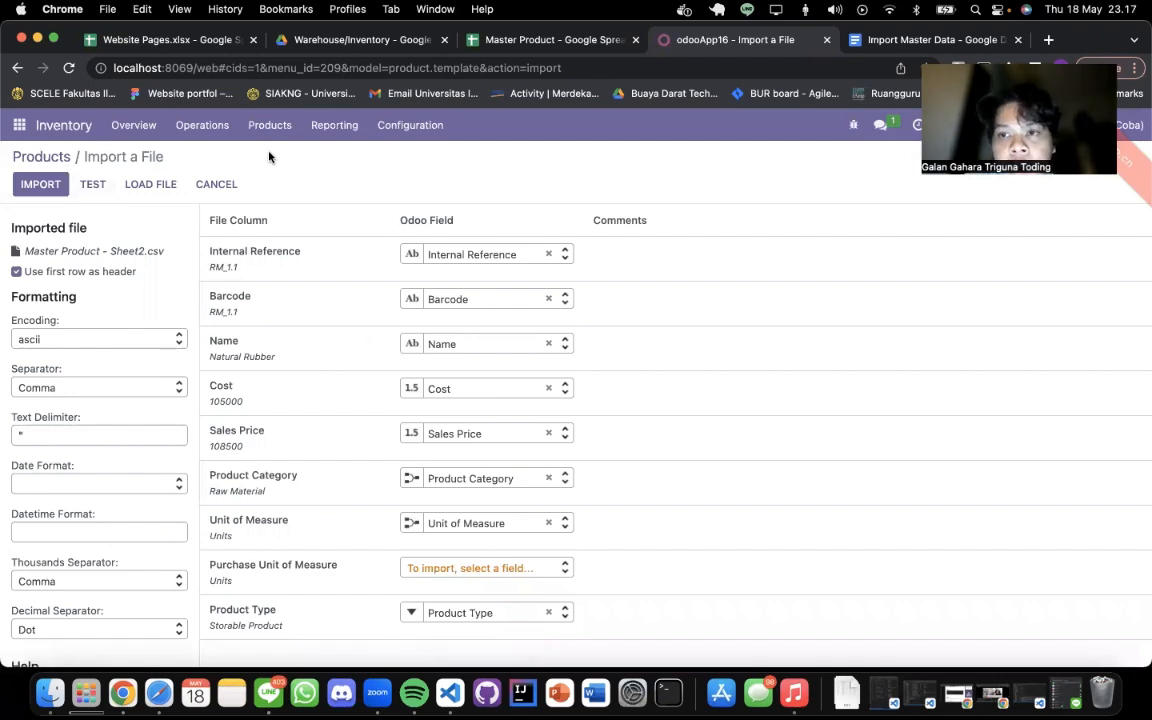
- Test the product import and review the messages reported for each row
left_click(97, 178)
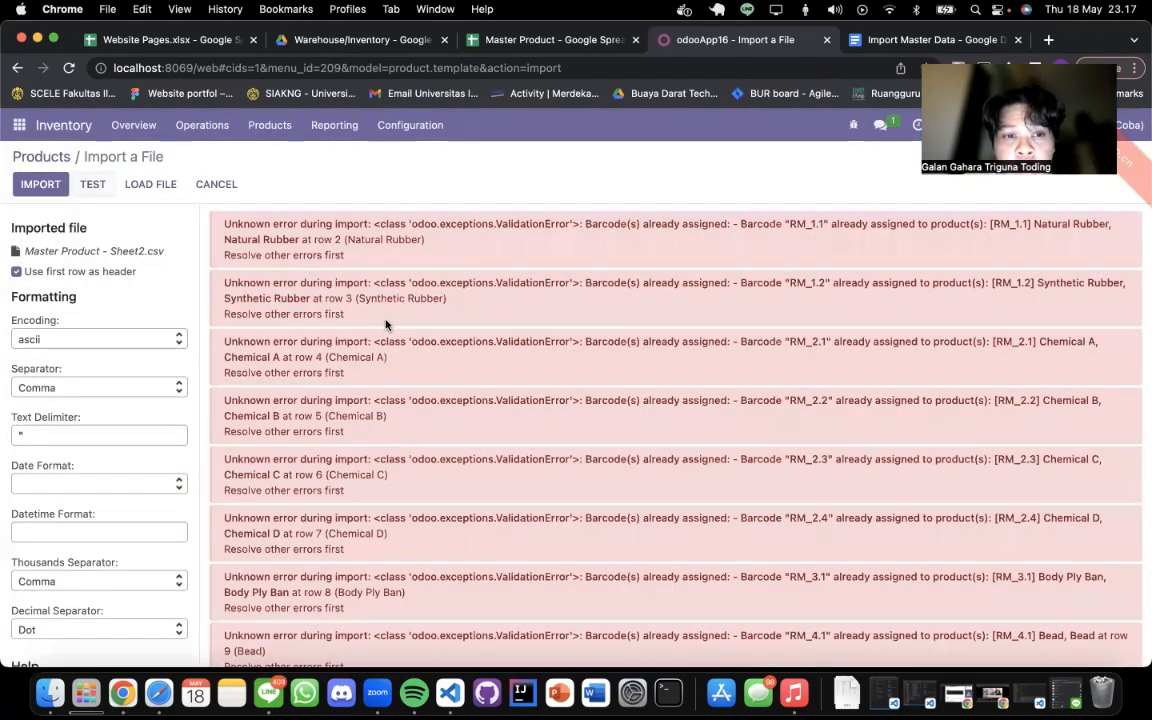
scroll(385, 323, "down", 3)
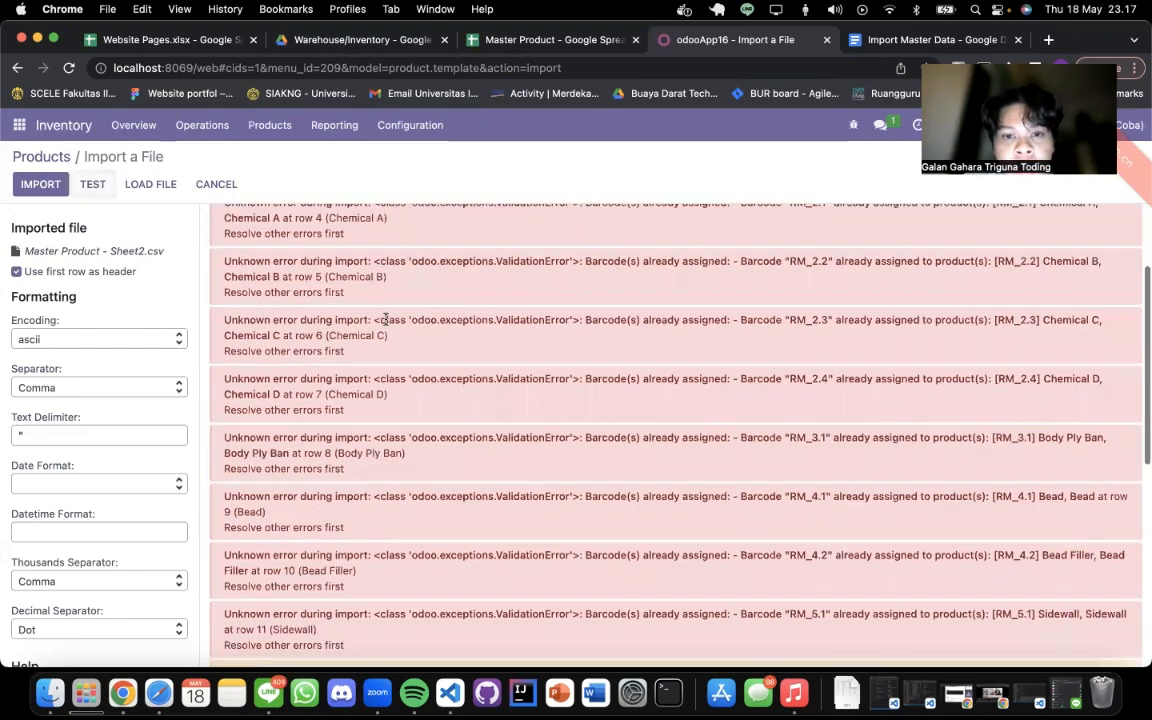
scroll(554, 376, "up", 3)
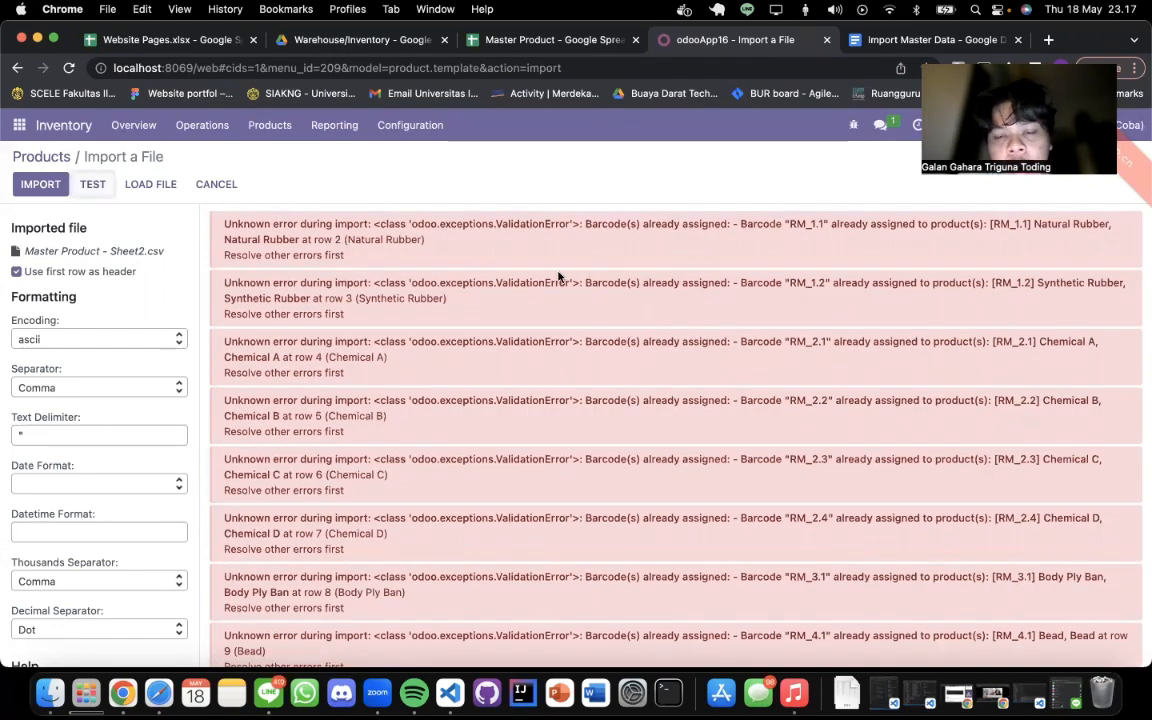
scroll(558, 276, "down", 10)
scroll(481, 429, "up", 10)
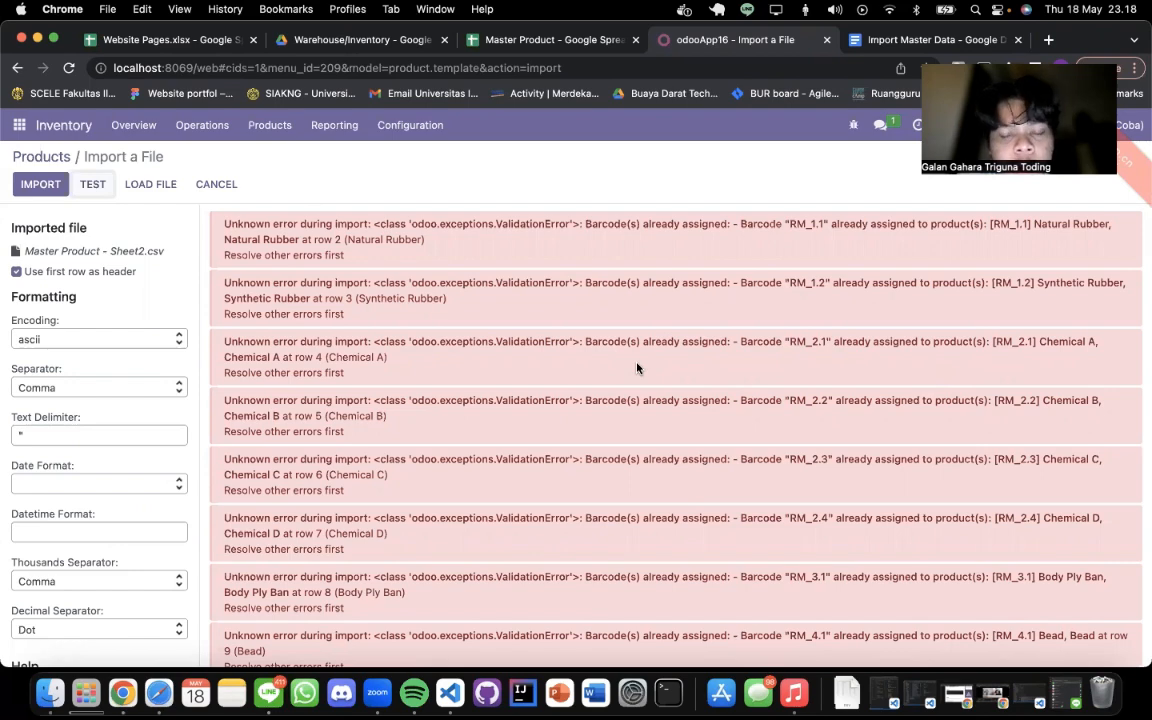
scroll(637, 368, "down", 15)
scroll(645, 226, "up", 15)
scroll(608, 427, "down", 15)
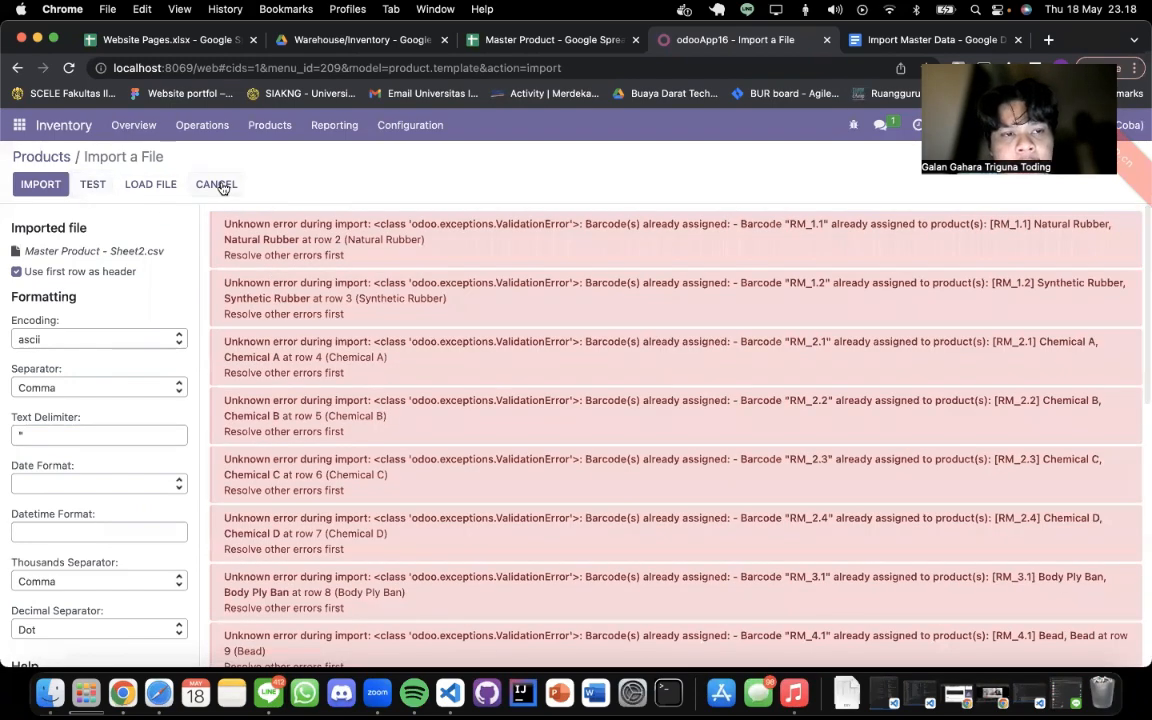
- Cancel the product import and look through the existing products in the Products list
left_click(219, 186)
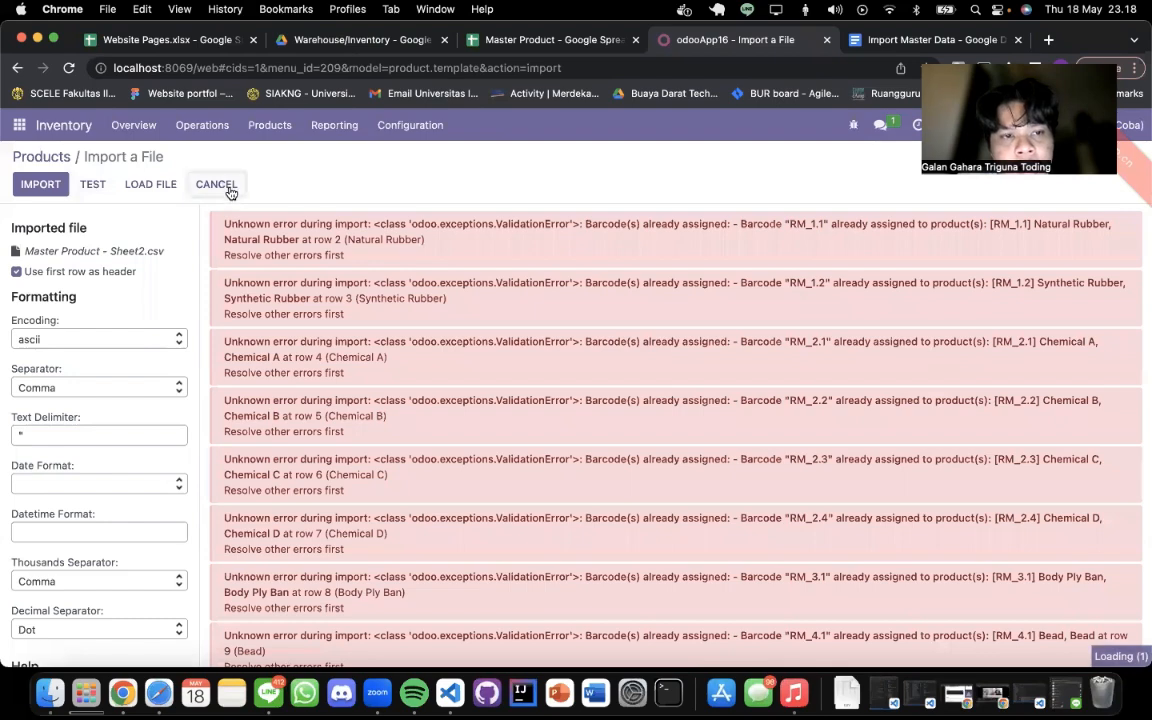
scroll(720, 362, "down", 2)
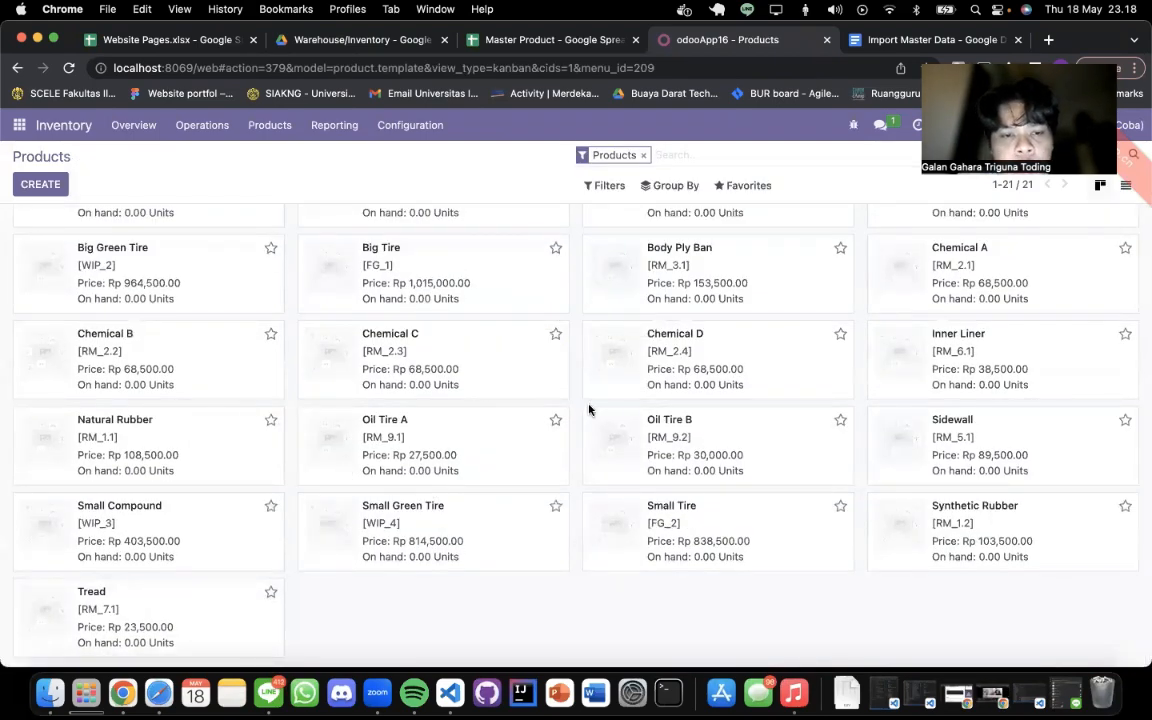
scroll(400, 300, "up", 2)
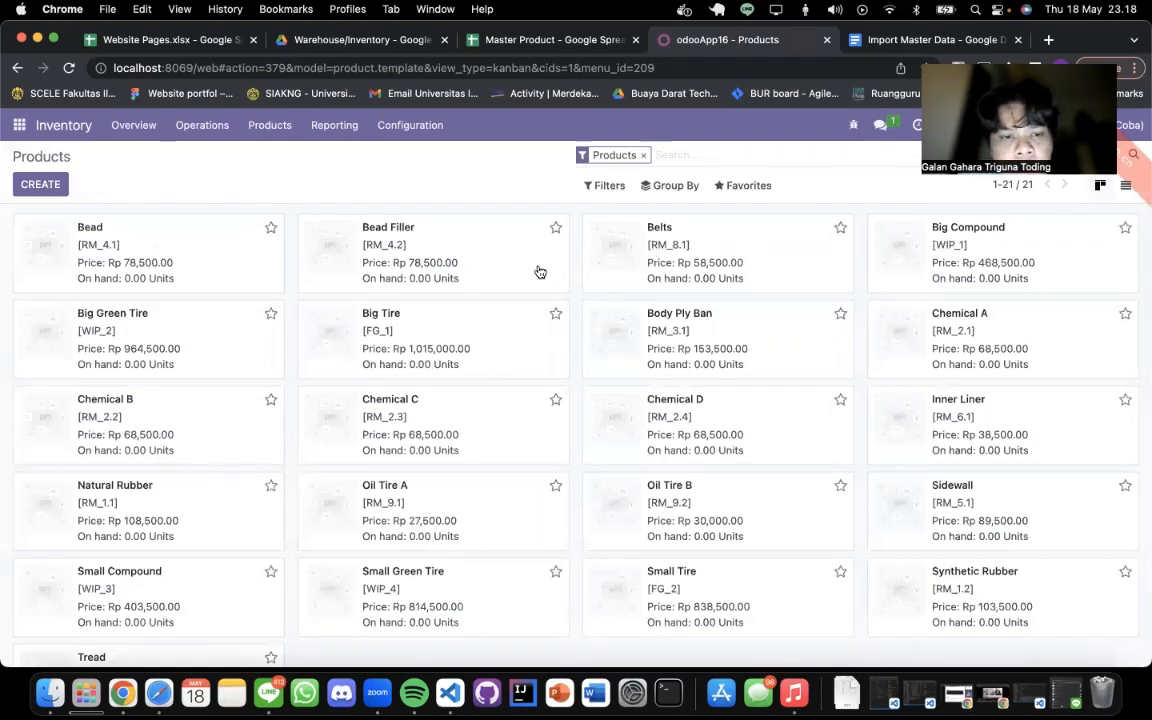
scroll(480, 300, "down", 1)
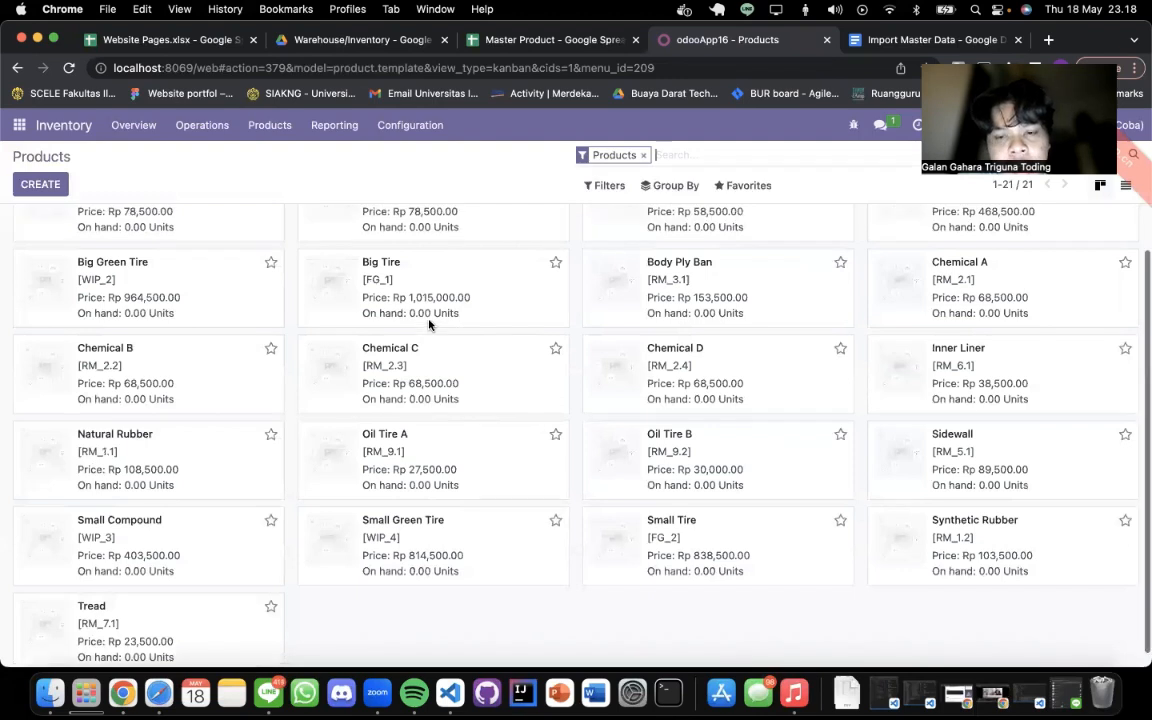
scroll(429, 323, "up", 1)
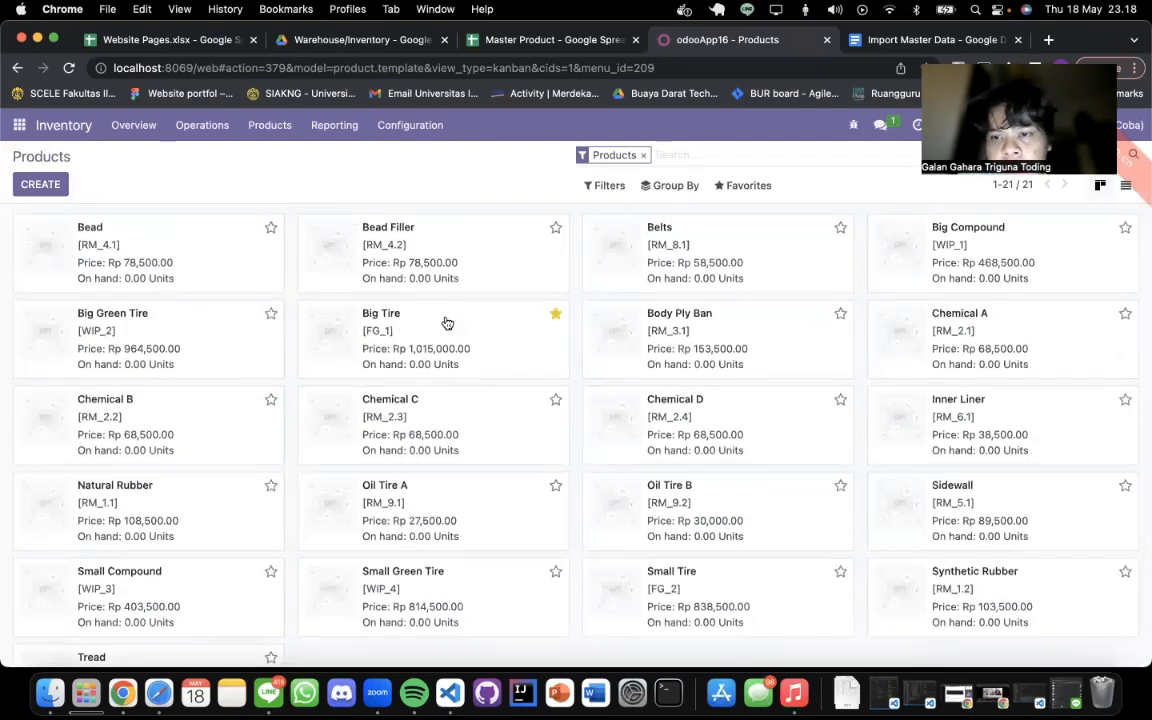
- Close the Master Product spreadsheet and open the Product Categories list in Odoo's Inventory
scroll(452, 290, "down", 1)
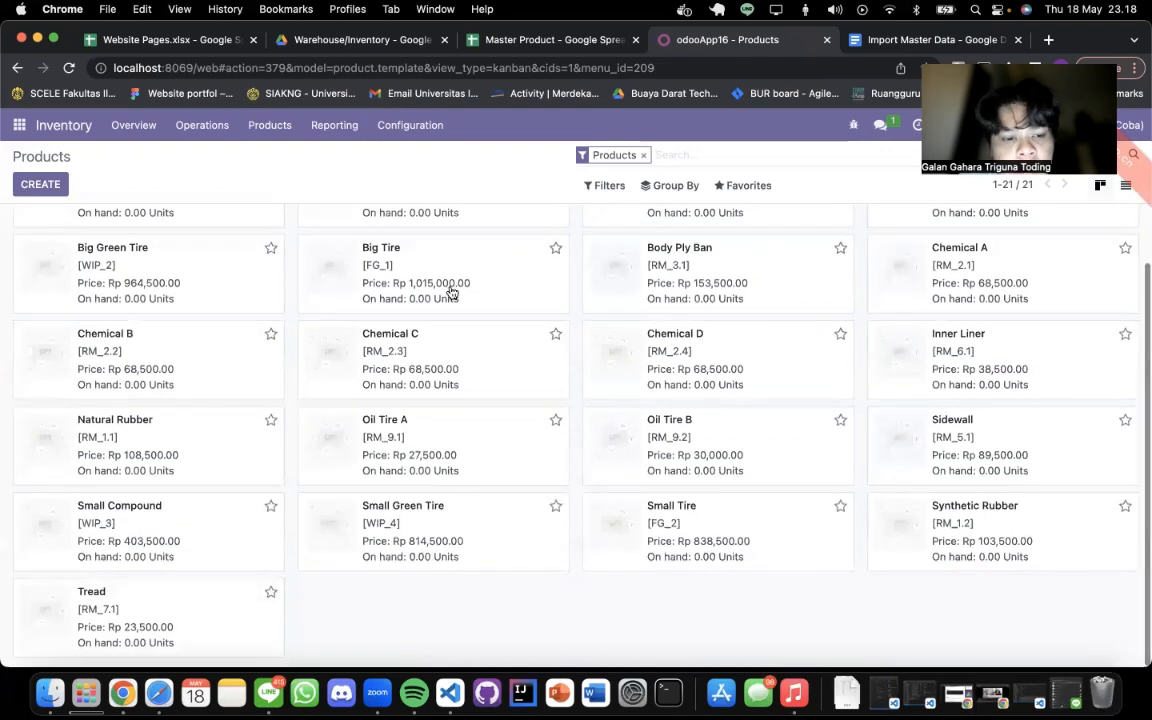
key("ctrl+shift+Tab")
key("super+w")
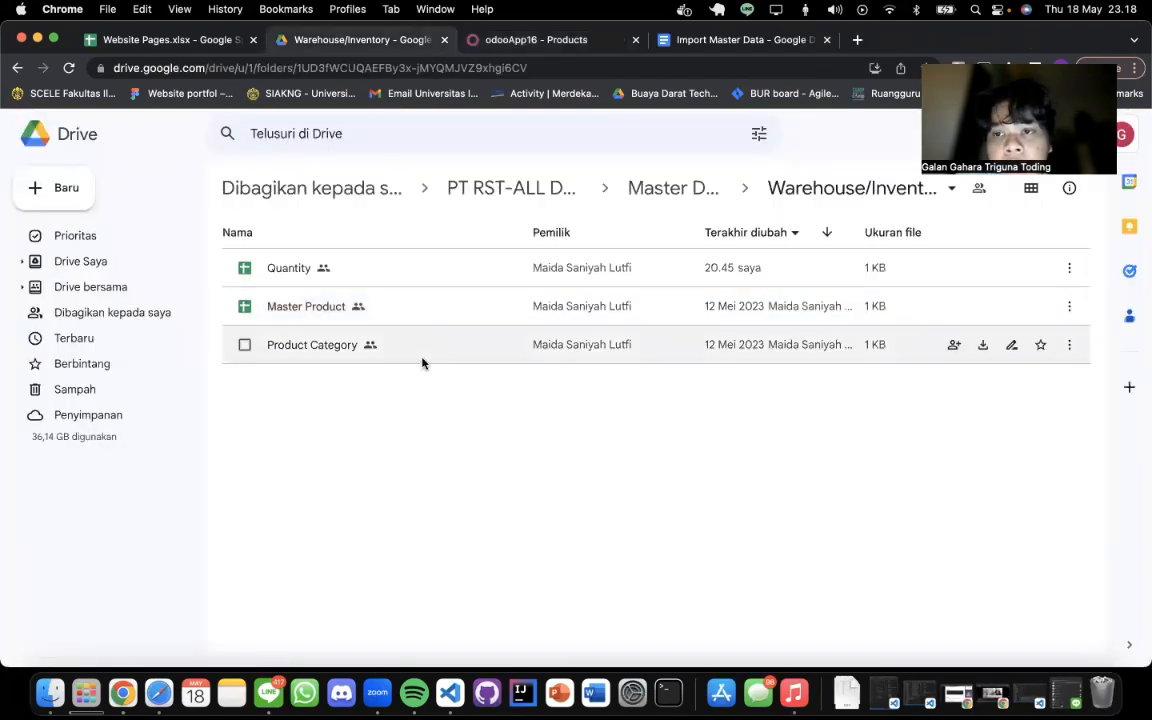
left_click(522, 40)
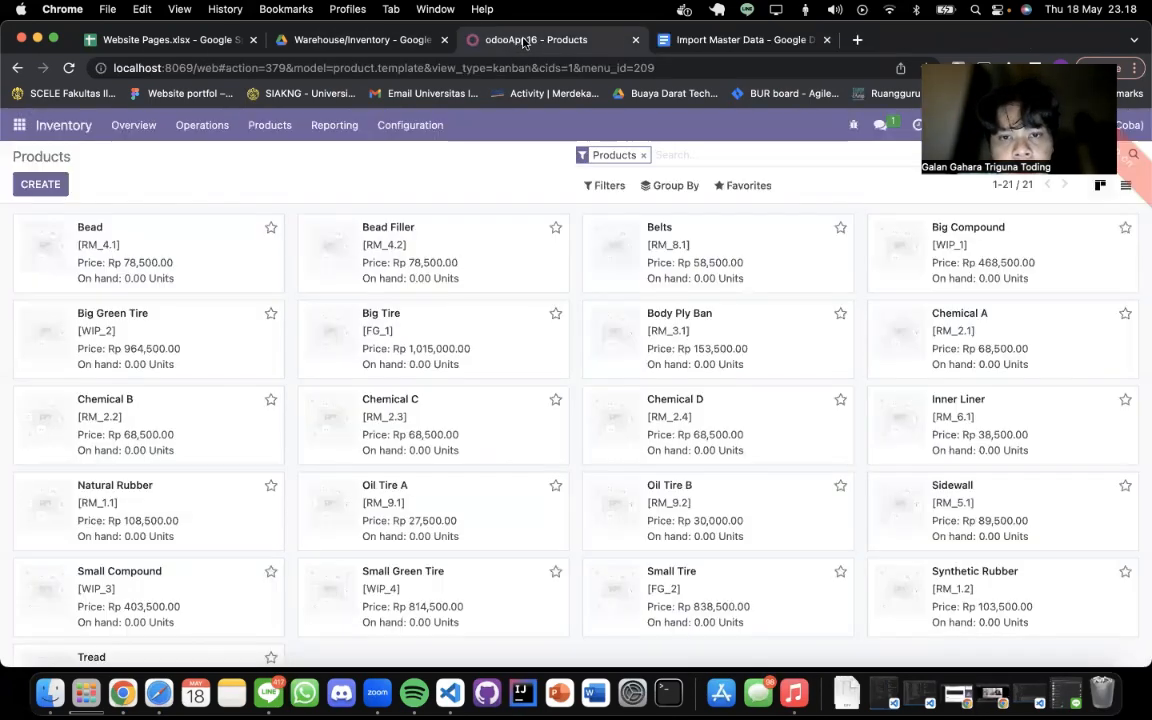
left_click(419, 134)
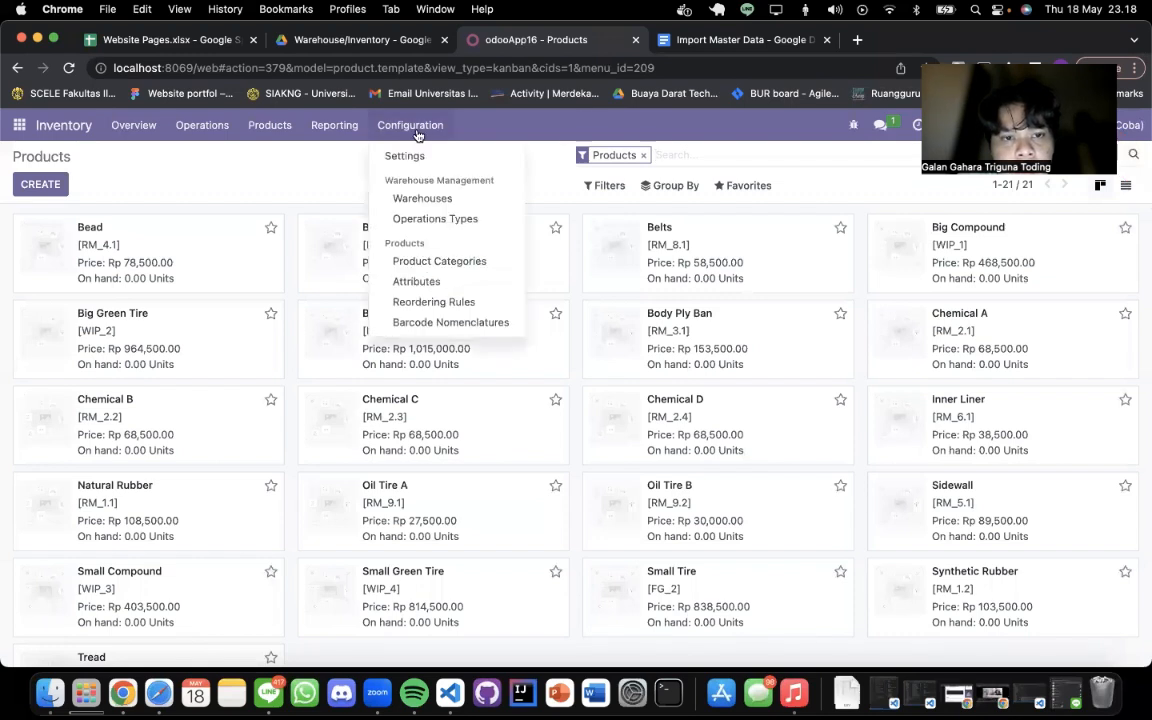
left_click(448, 264)
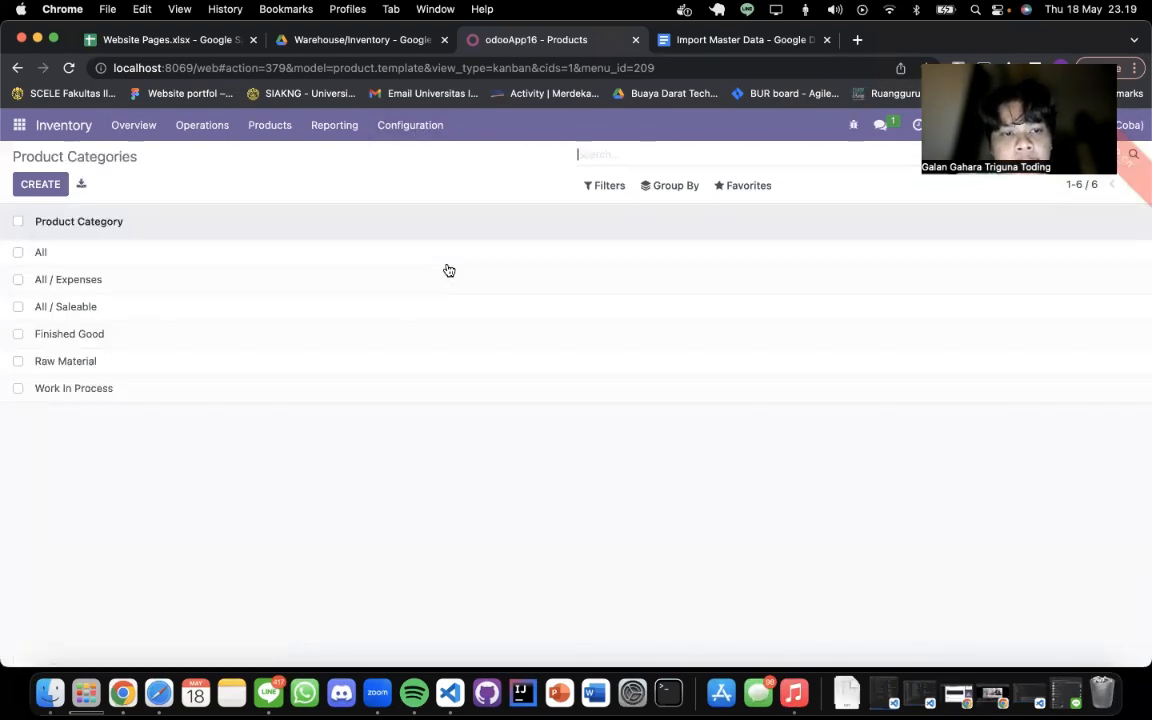
- Upload Product Category - Sheet1.csv from Downloads as the import file for product categories
left_click(749, 184)
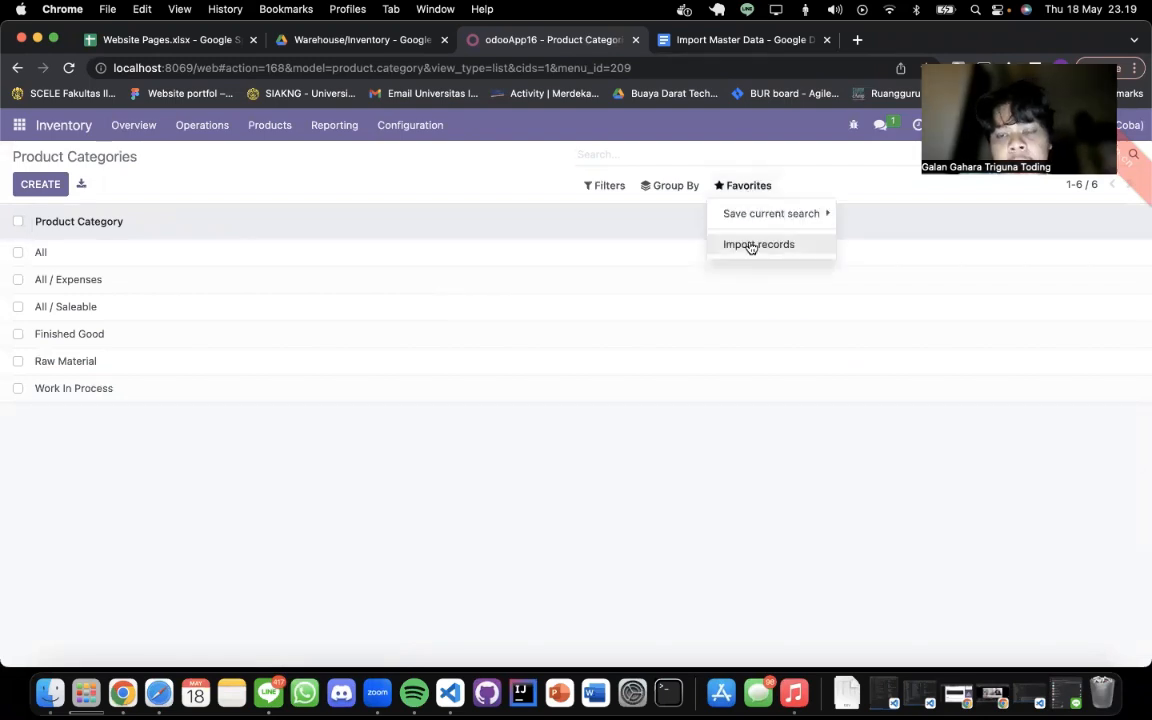
left_click(750, 246)
left_click(62, 169)
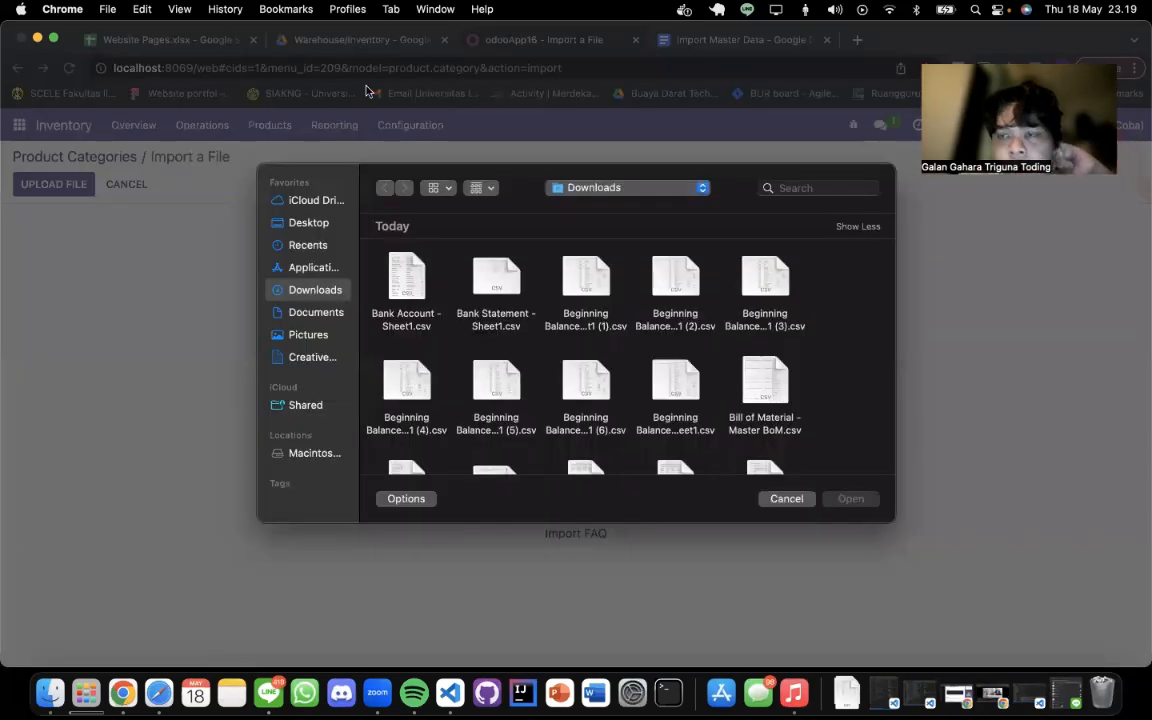
scroll(567, 375, "down", 10)
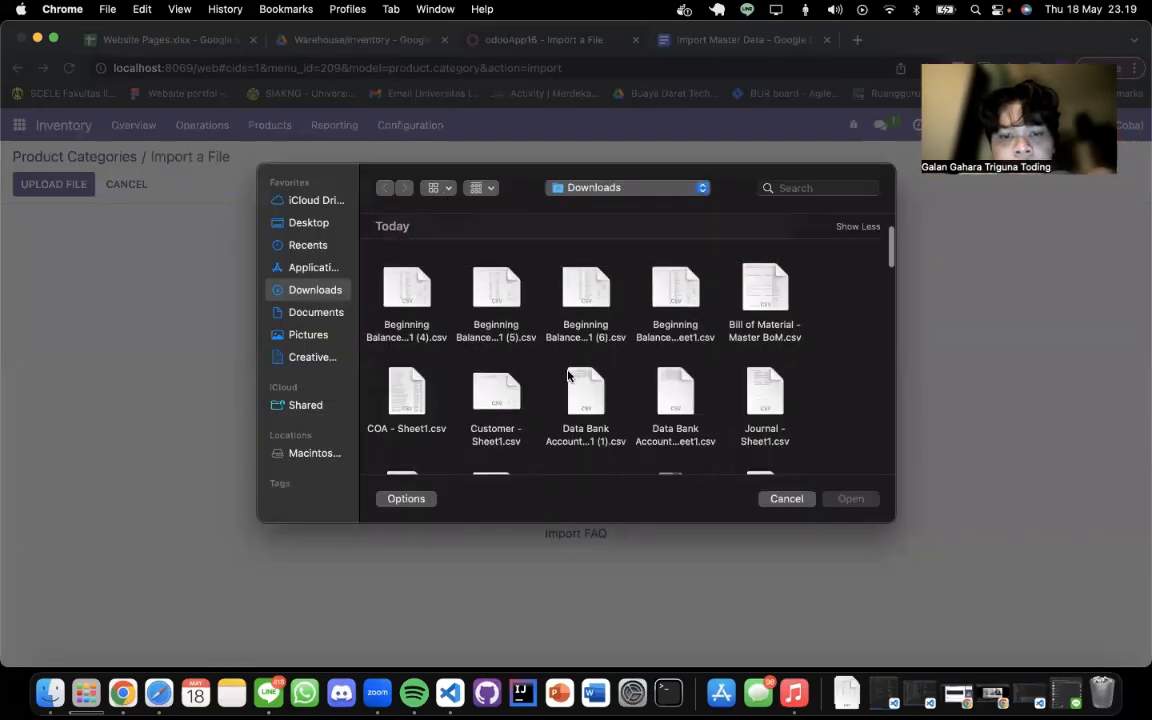
double_click(600, 263)
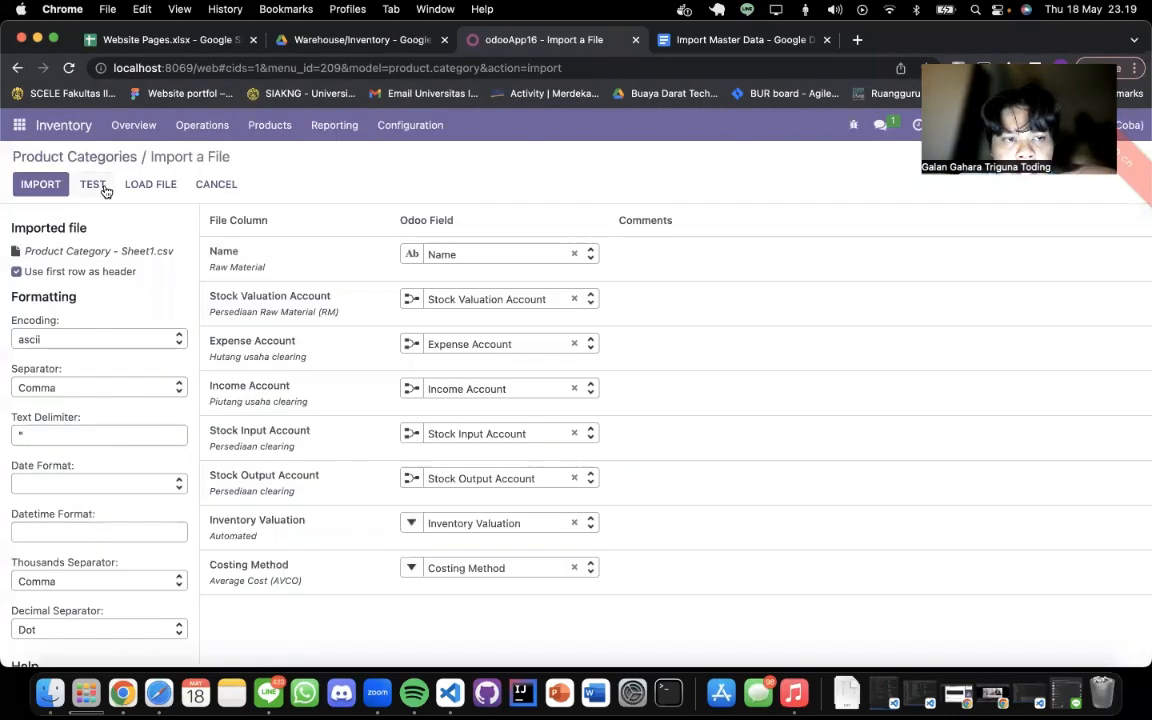
- Test the product category import, then cancel it to return to the category list
left_click(103, 188)
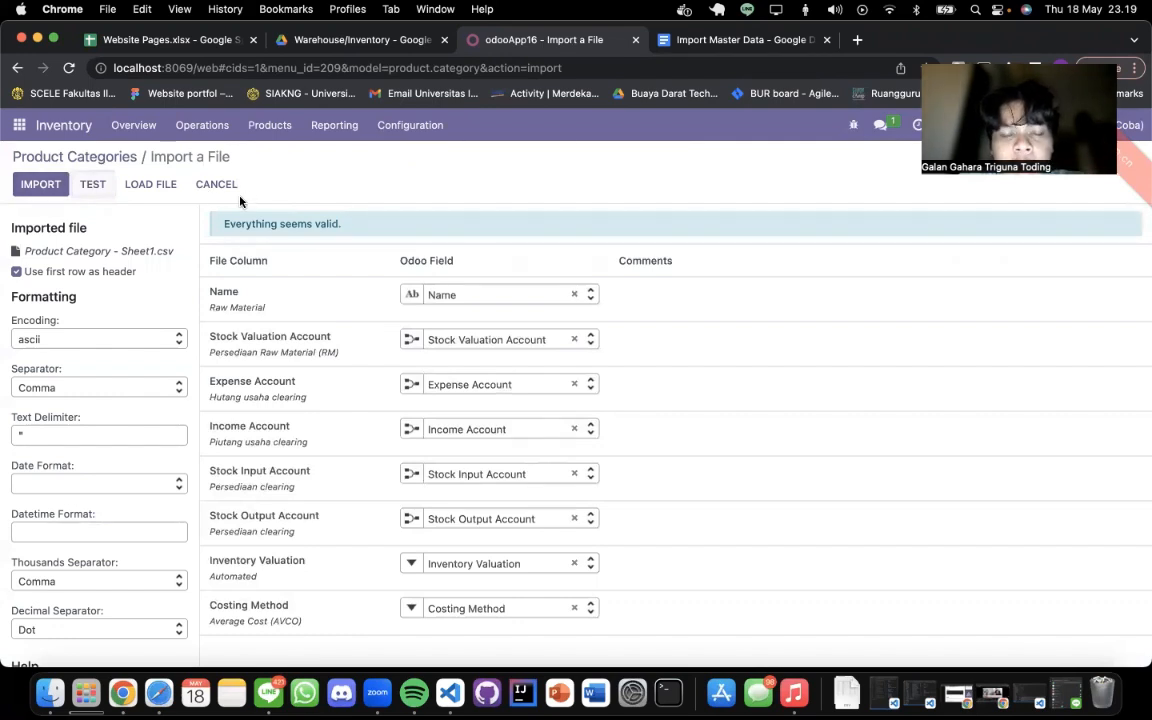
left_click(220, 188)
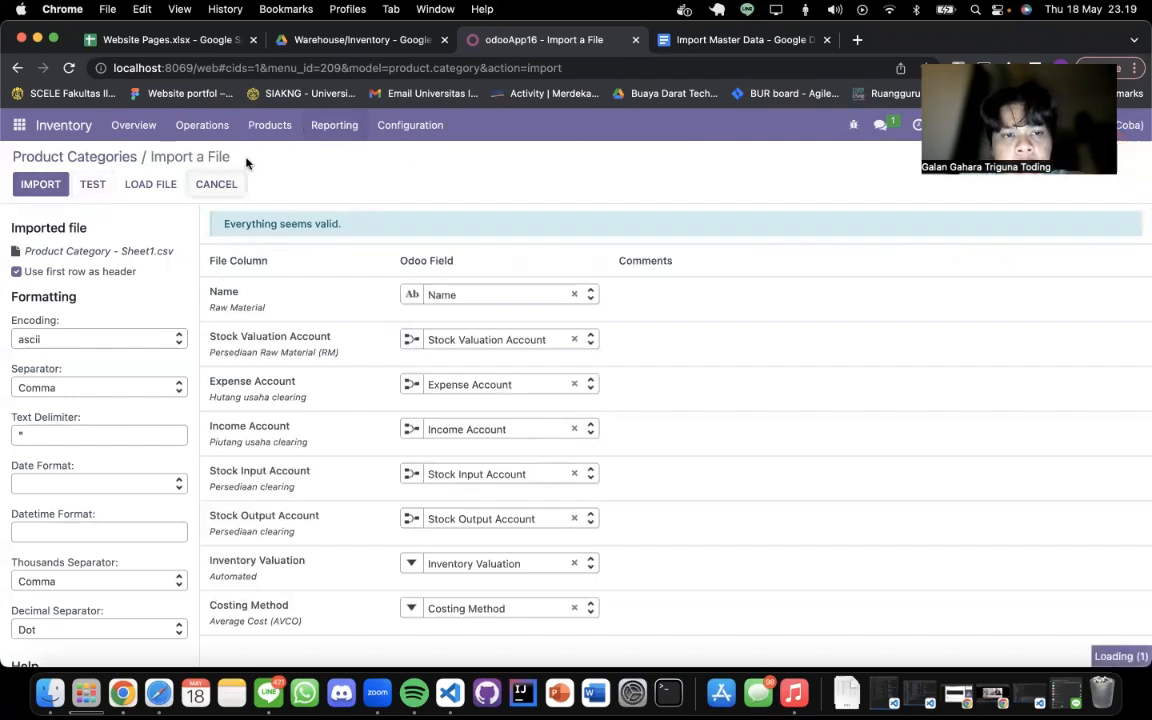
left_click(233, 189)
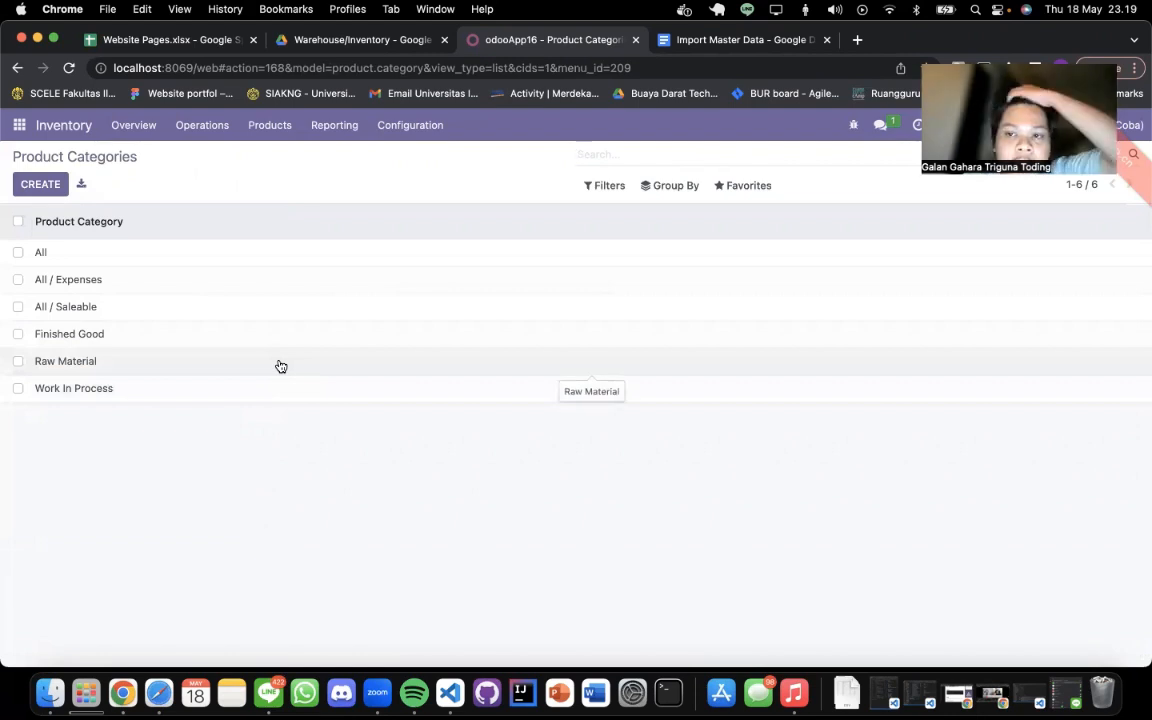
- Review the Finished Good, Raw Material and Work In Process category records and return to the category list
left_click(300, 340)
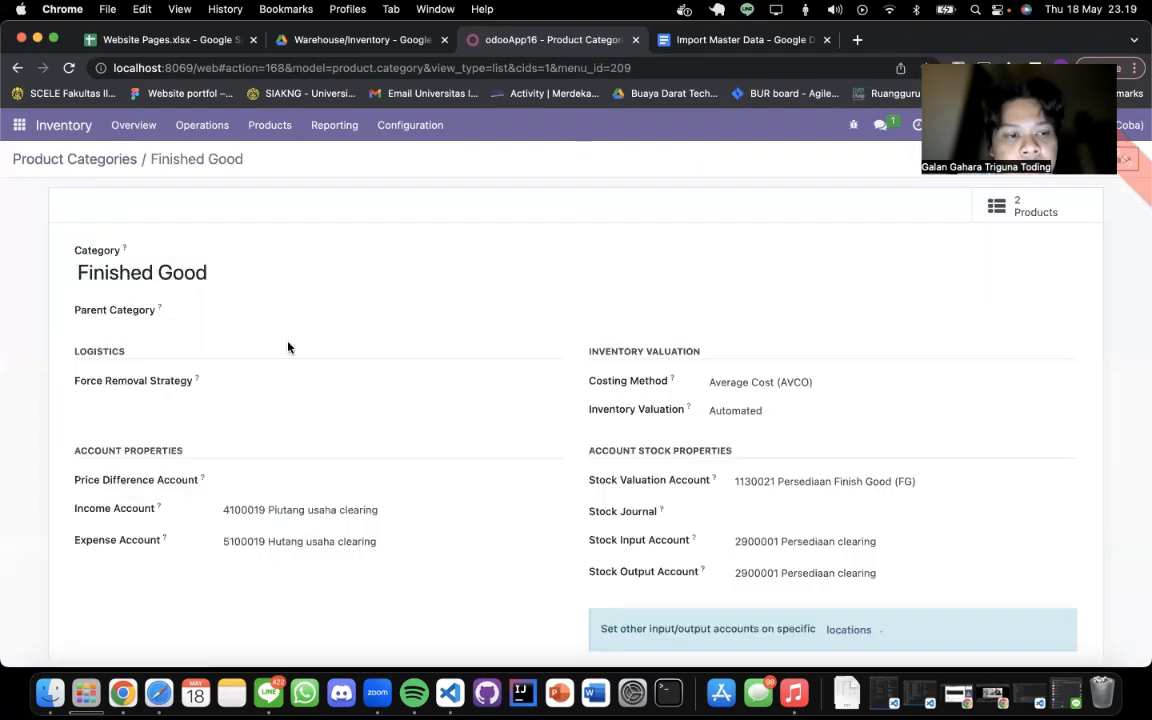
scroll(699, 323, "down", 1)
scroll(699, 323, "up", 1)
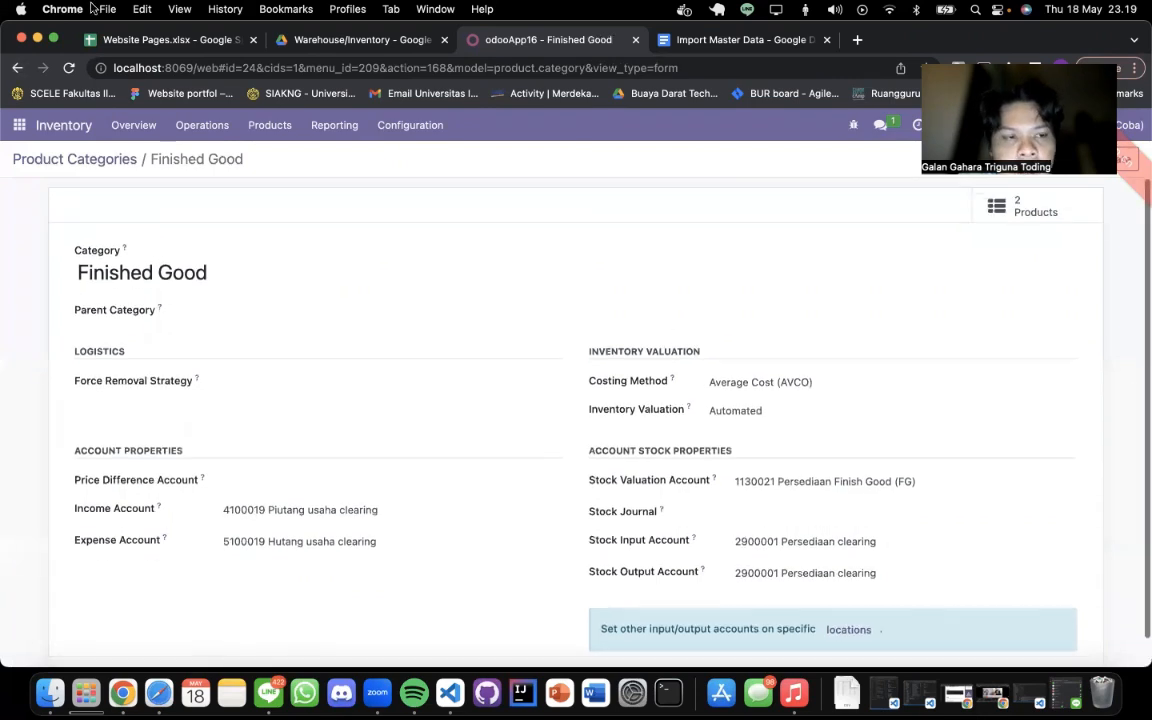
left_click(16, 74)
left_click(228, 369)
left_click(20, 67)
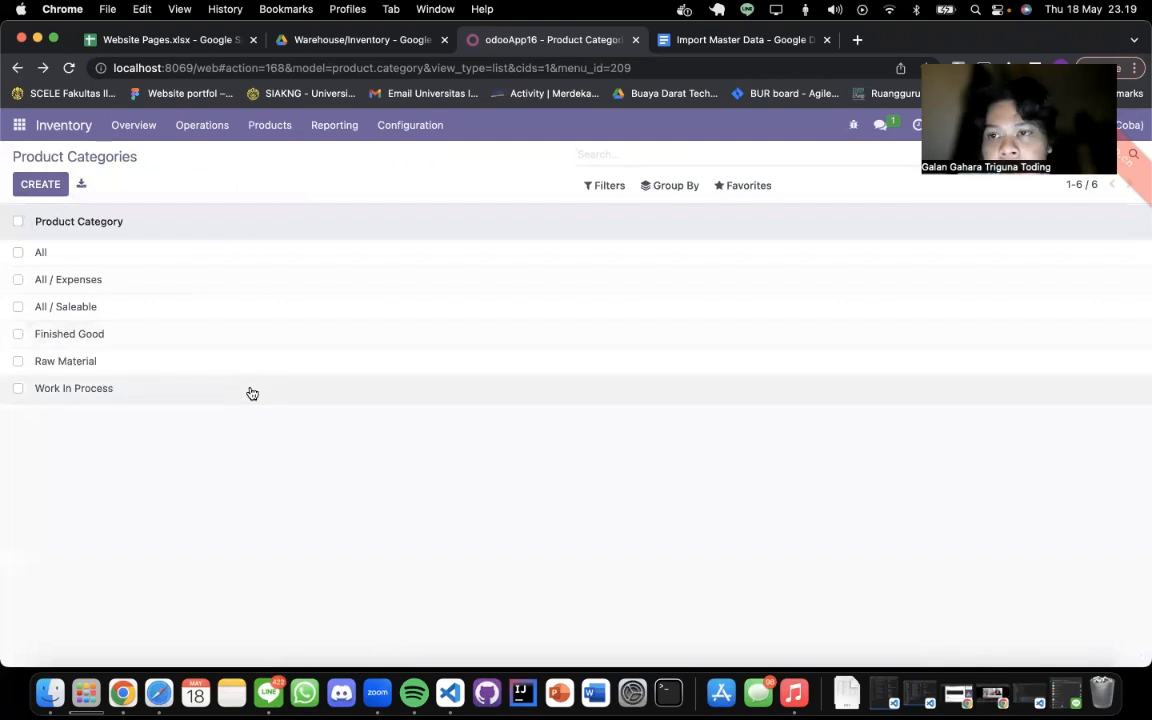
left_click(252, 393)
left_click(17, 67)
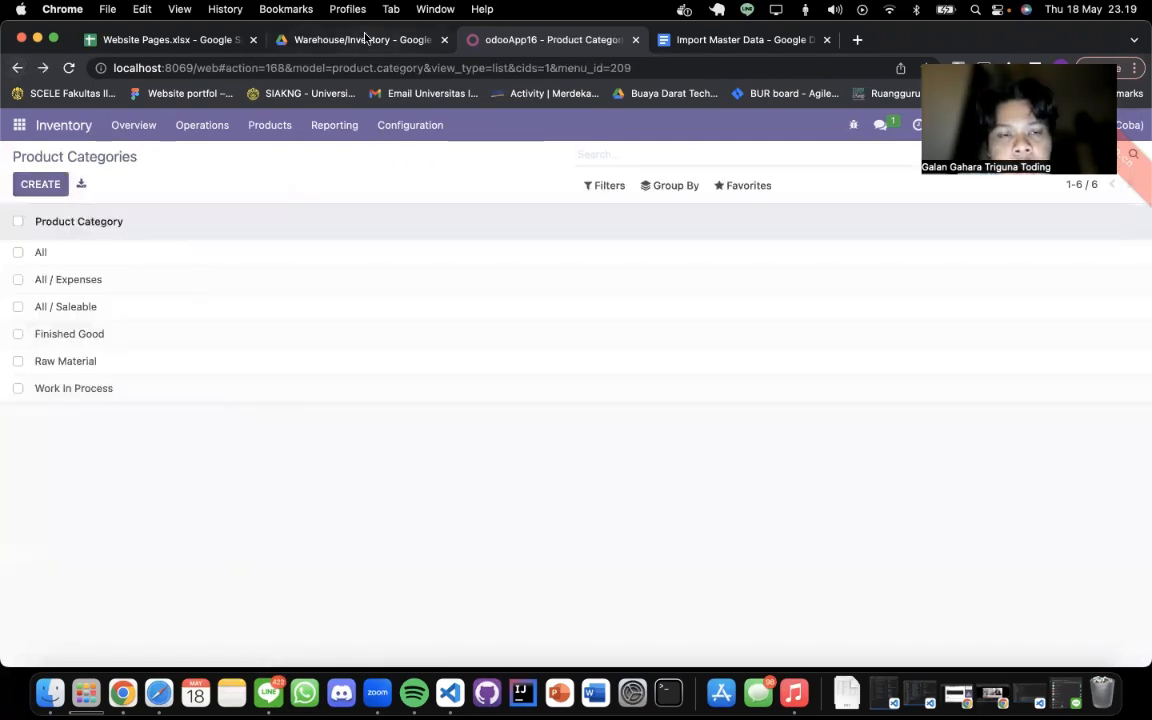
- Check the Warehouse/Inventory folder in Google Drive, then open Inventory Adjustments in Odoo
left_click(365, 39)
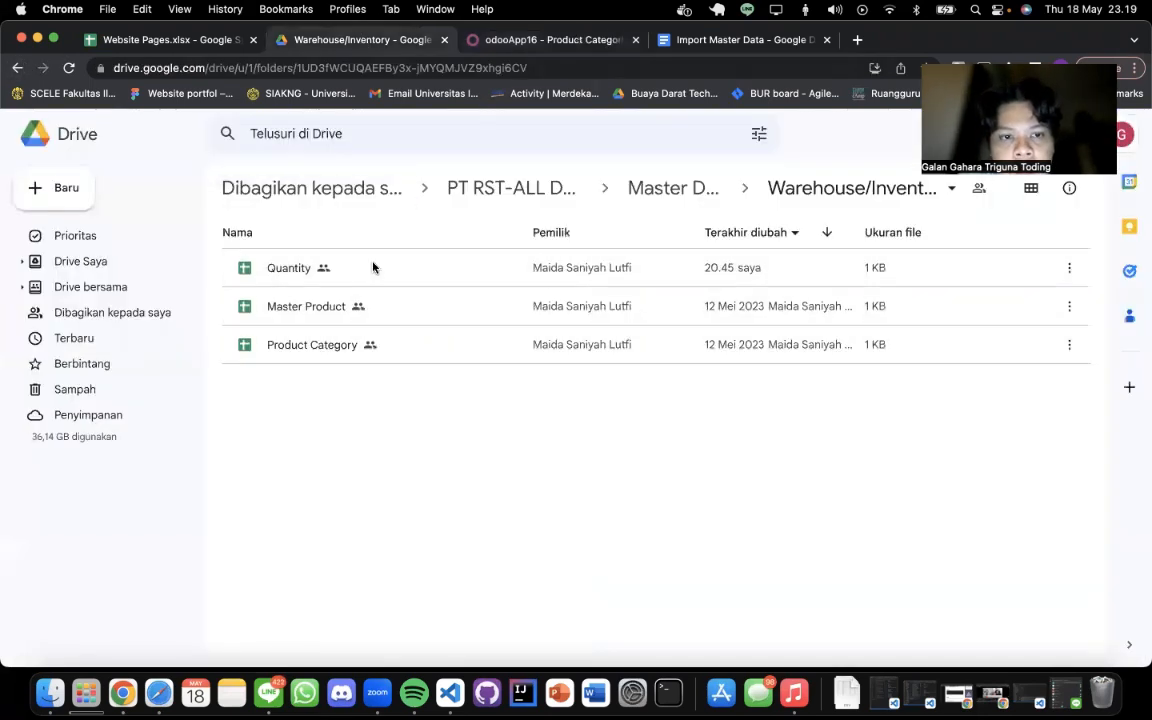
left_click(509, 40)
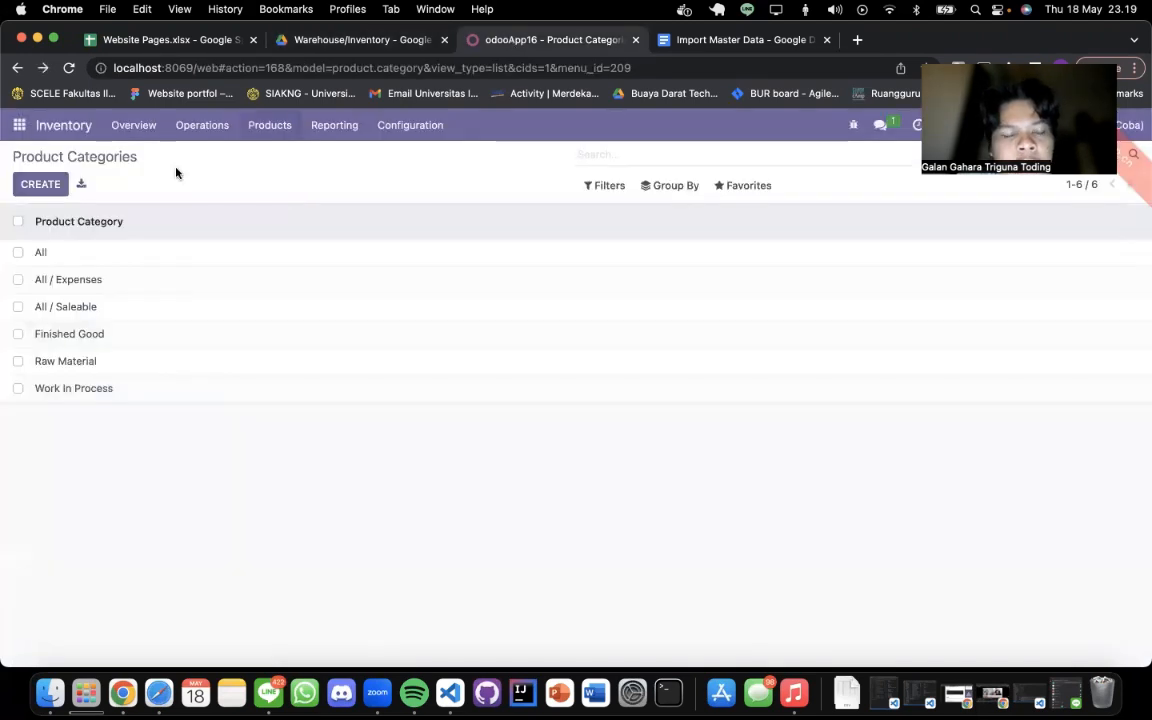
left_click(211, 143)
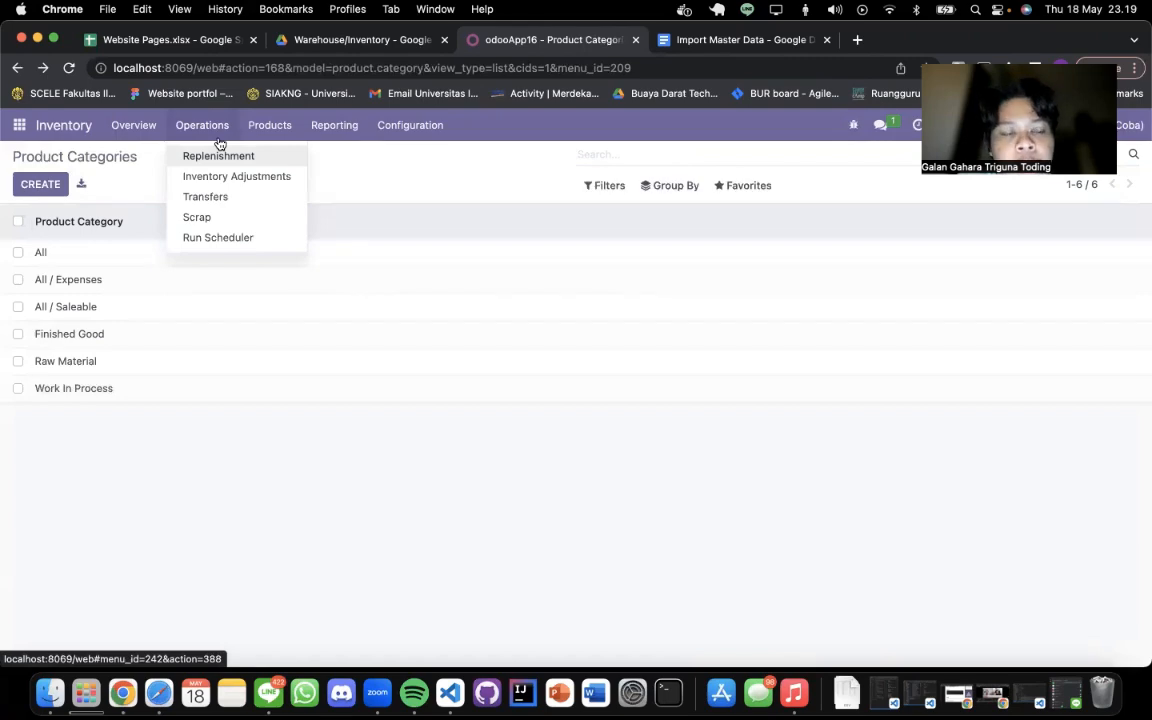
left_click(219, 177)
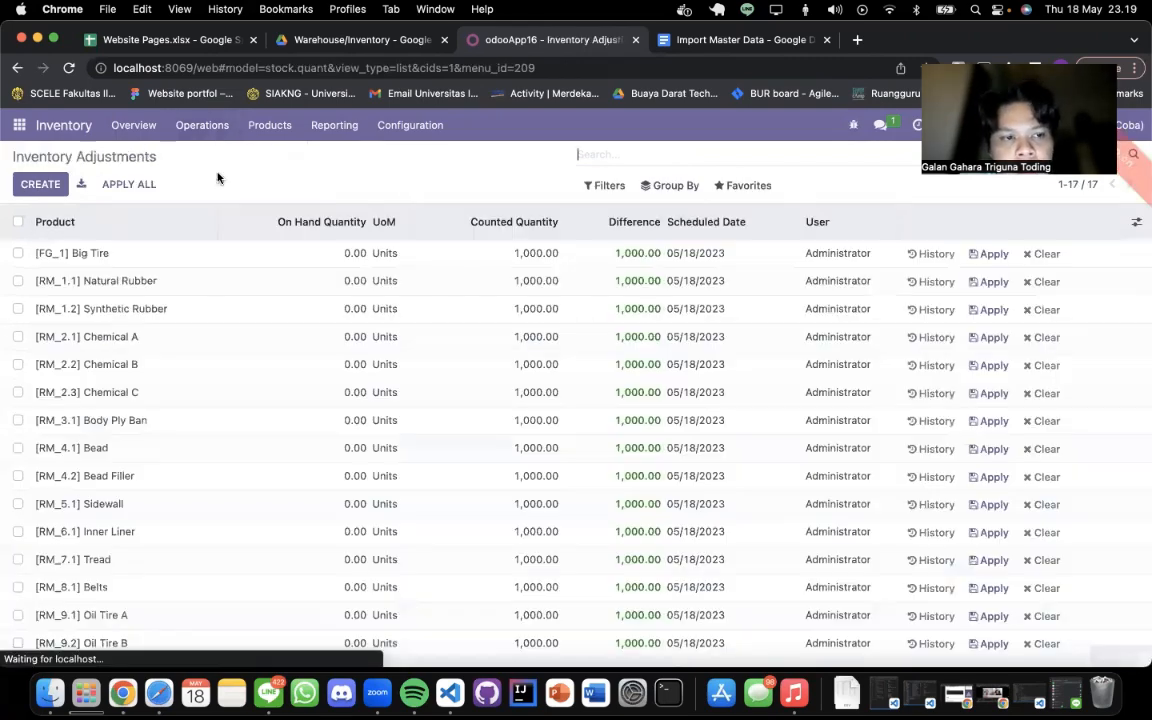
- Upload Quantity - Sheet1 (1).csv from Downloads as the import file for inventory adjustments
left_click(747, 190)
left_click(740, 245)
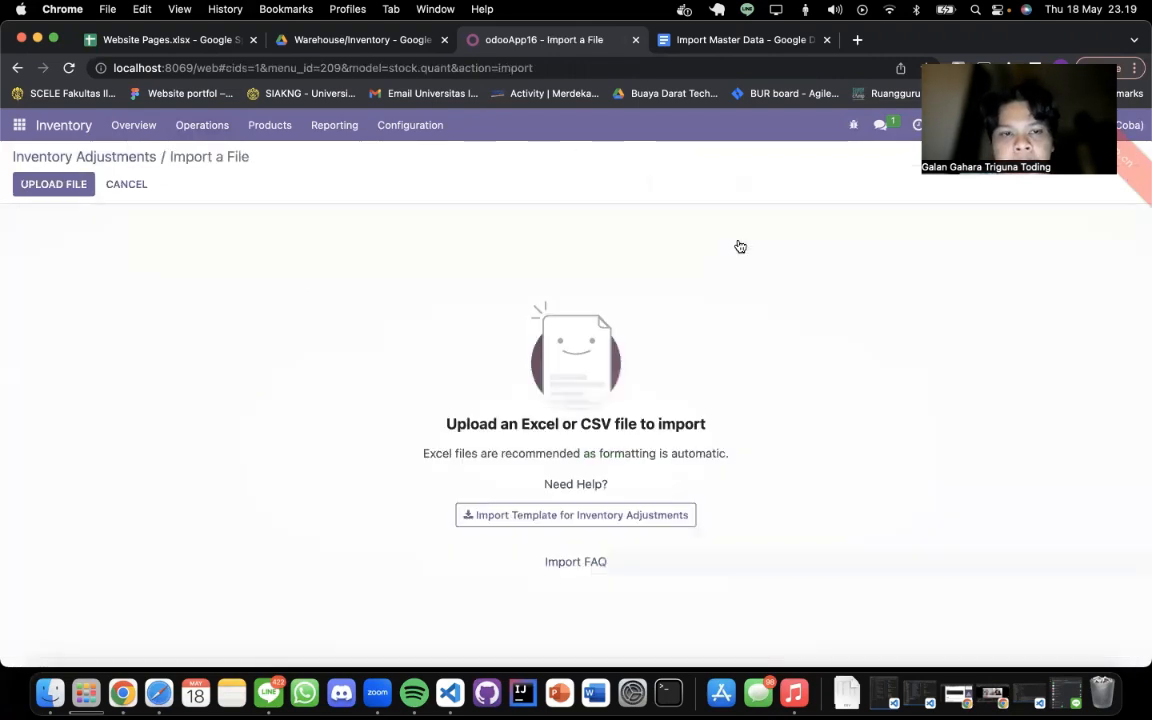
left_click(66, 186)
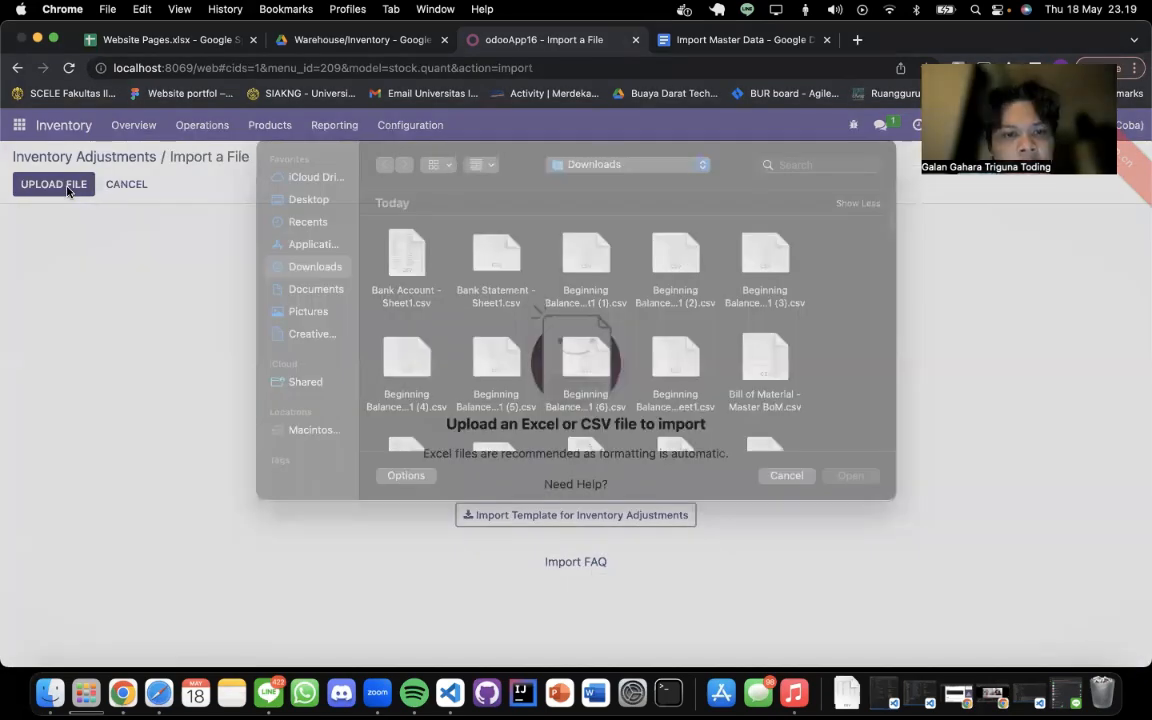
scroll(604, 312, "down", 10)
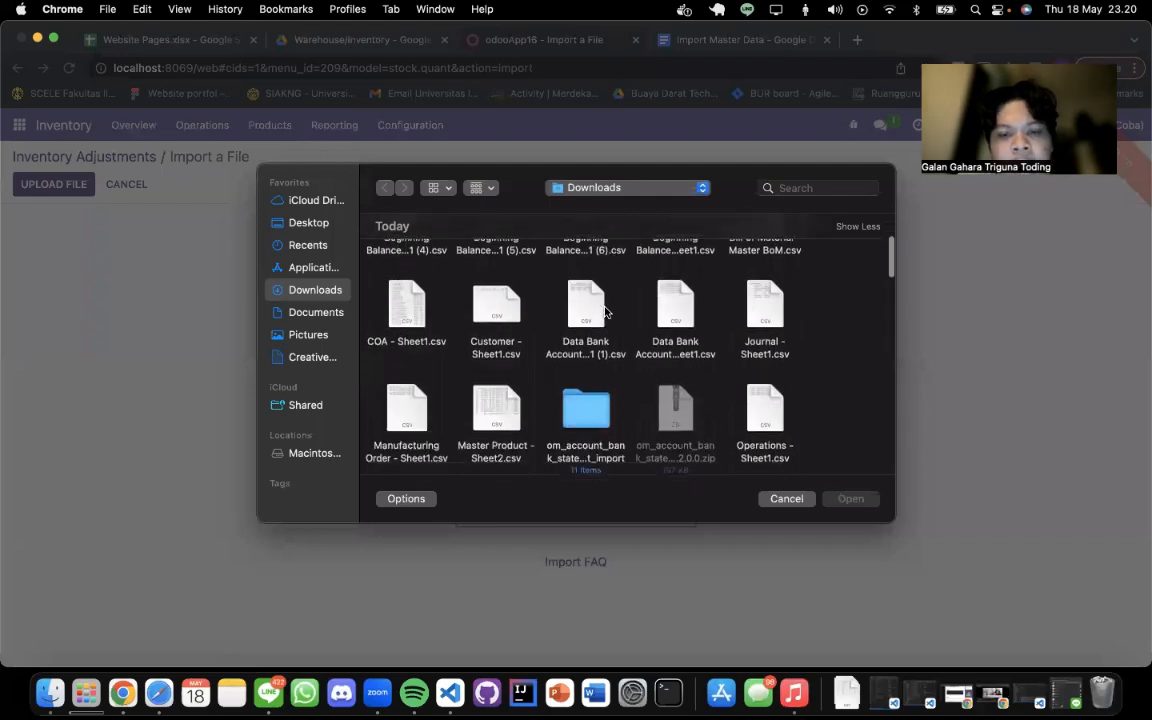
scroll(604, 312, "down", 3)
scroll(604, 312, "up", 3)
scroll(604, 312, "up", 2)
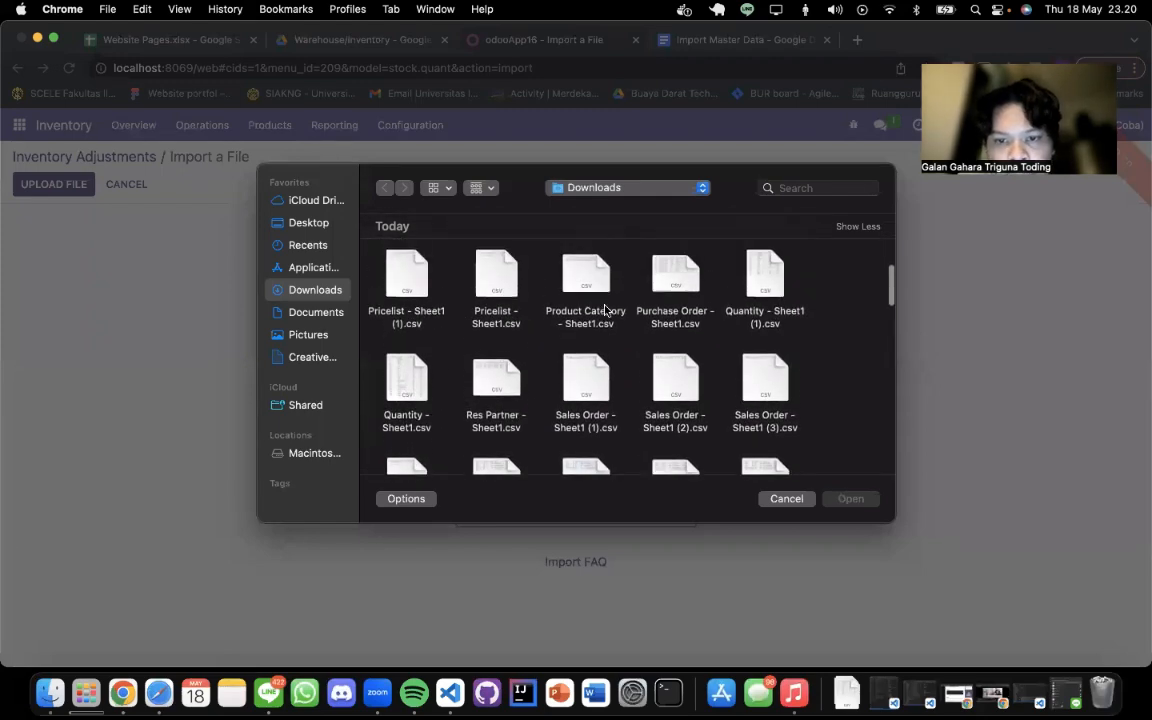
scroll(604, 312, "up", 1)
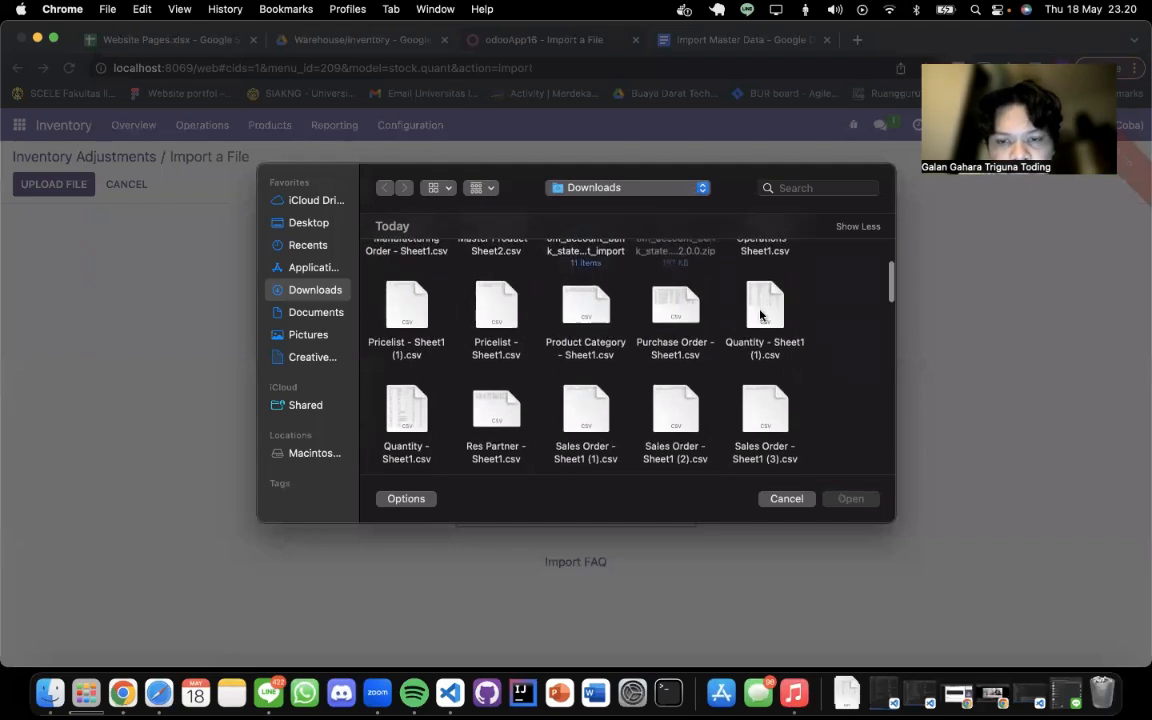
left_click(760, 315)
key("Return")
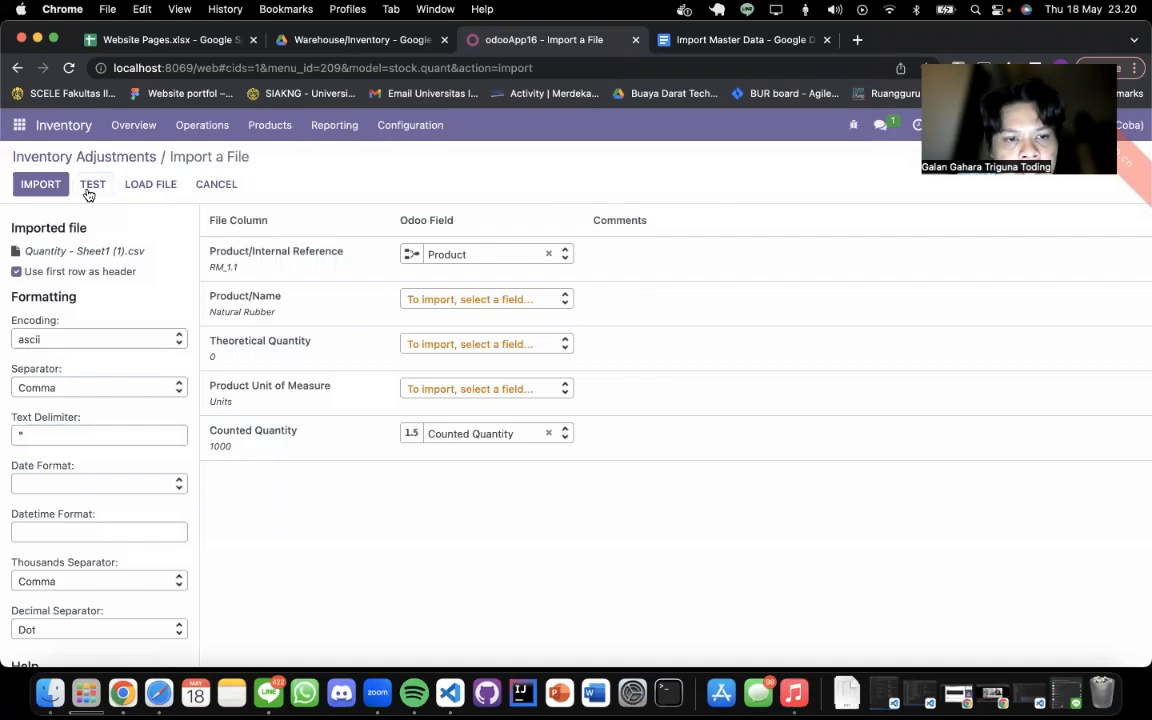
- Test the quantity import, cancel it, and look through the existing inventory adjustment lines
left_click(90, 187)
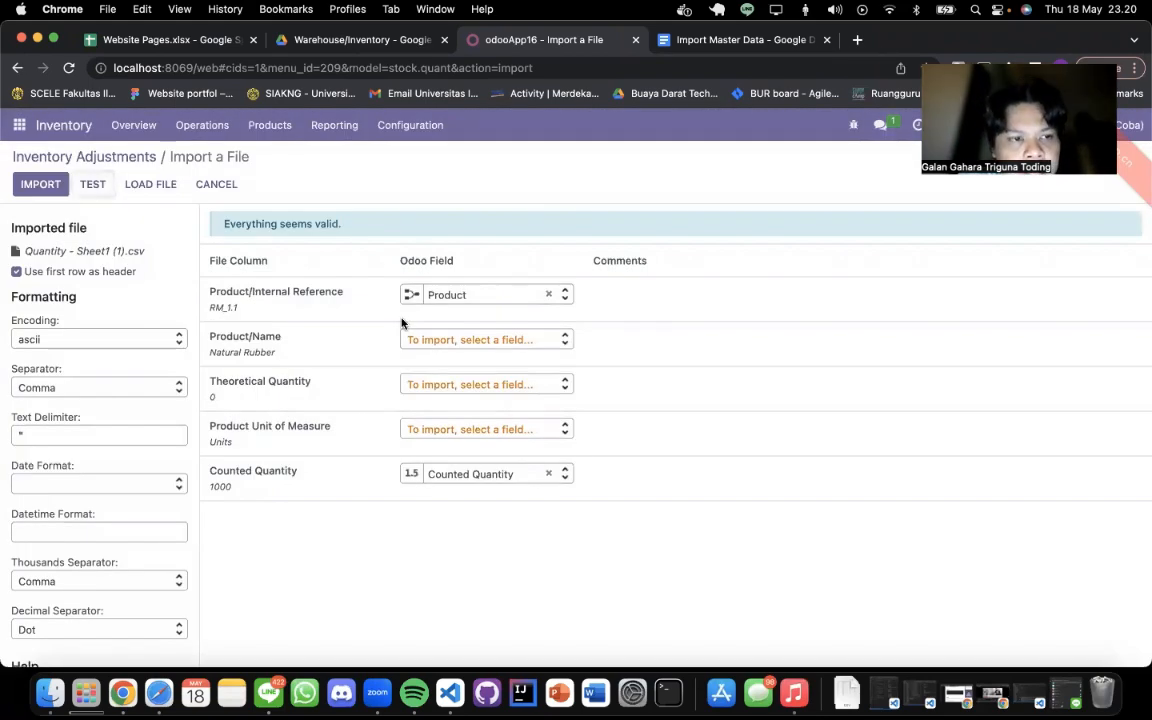
left_click(235, 193)
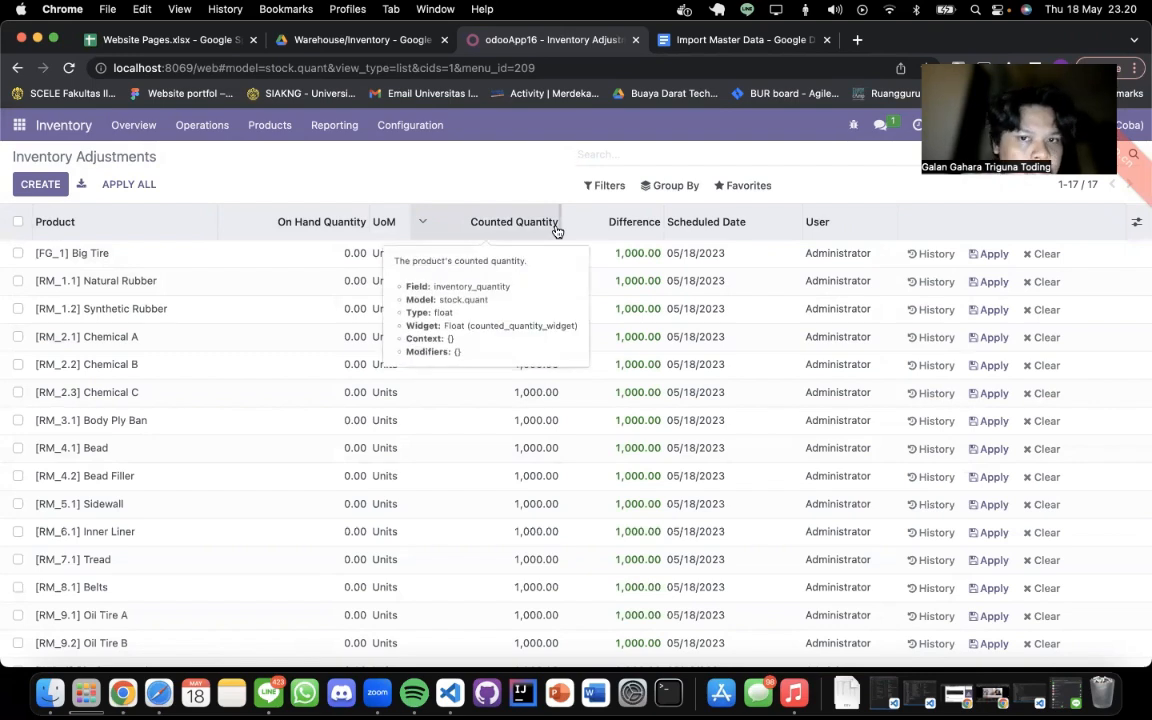
scroll(548, 362, "down", 1)
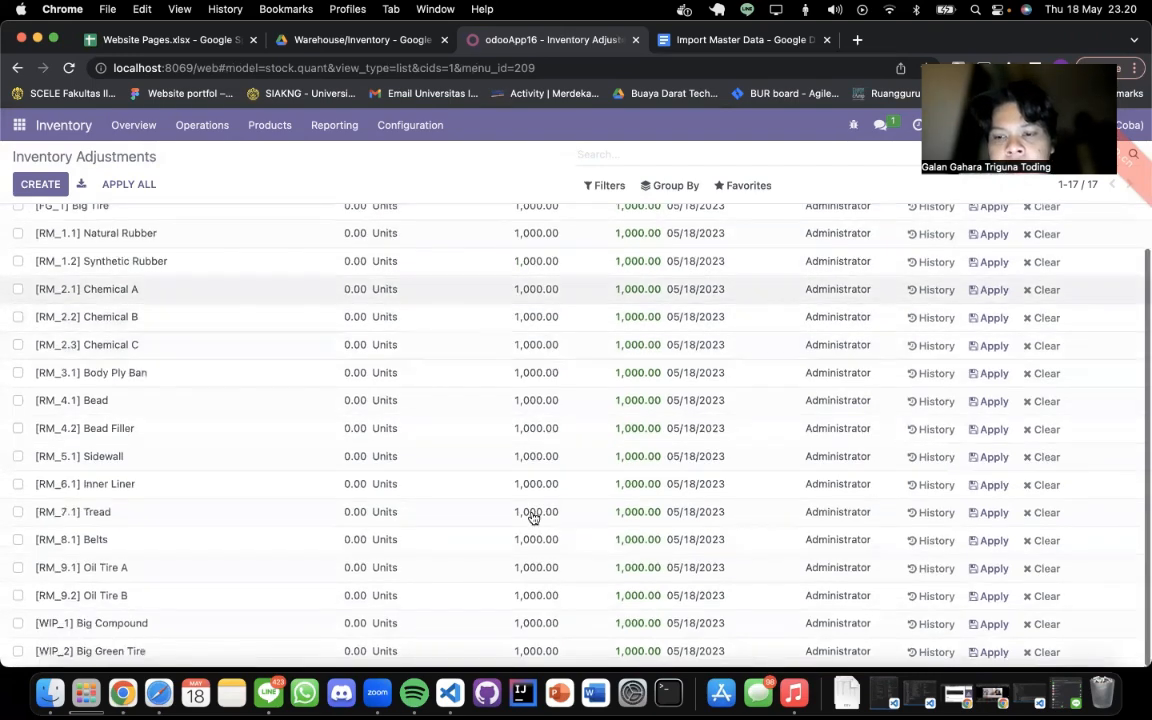
scroll(455, 401, "up", 1)
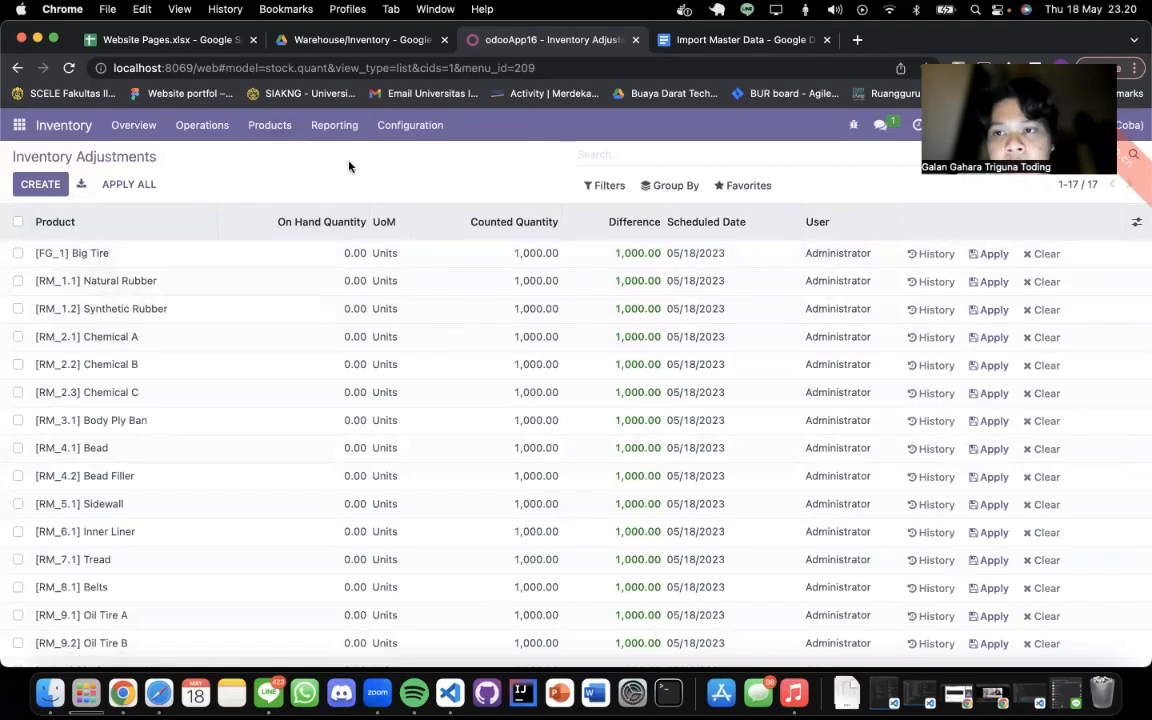
- Open the Manufacture folder under Master Data in Google Drive, then switch back to Odoo
left_click(368, 38)
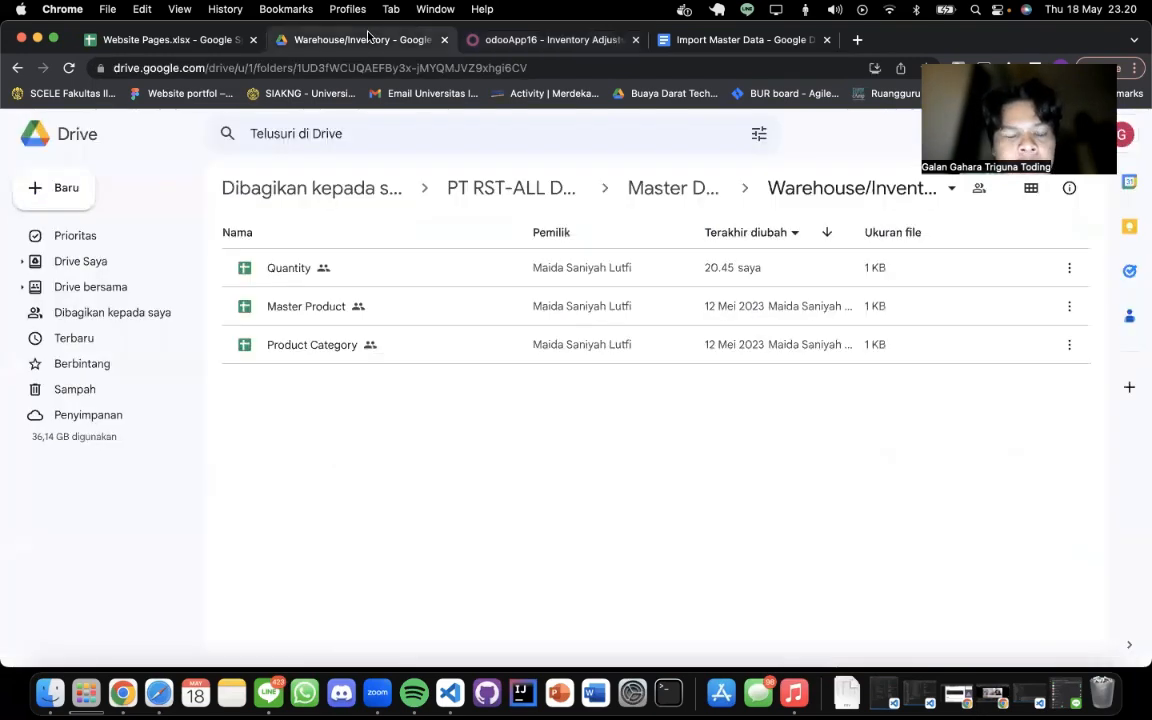
left_click(662, 192)
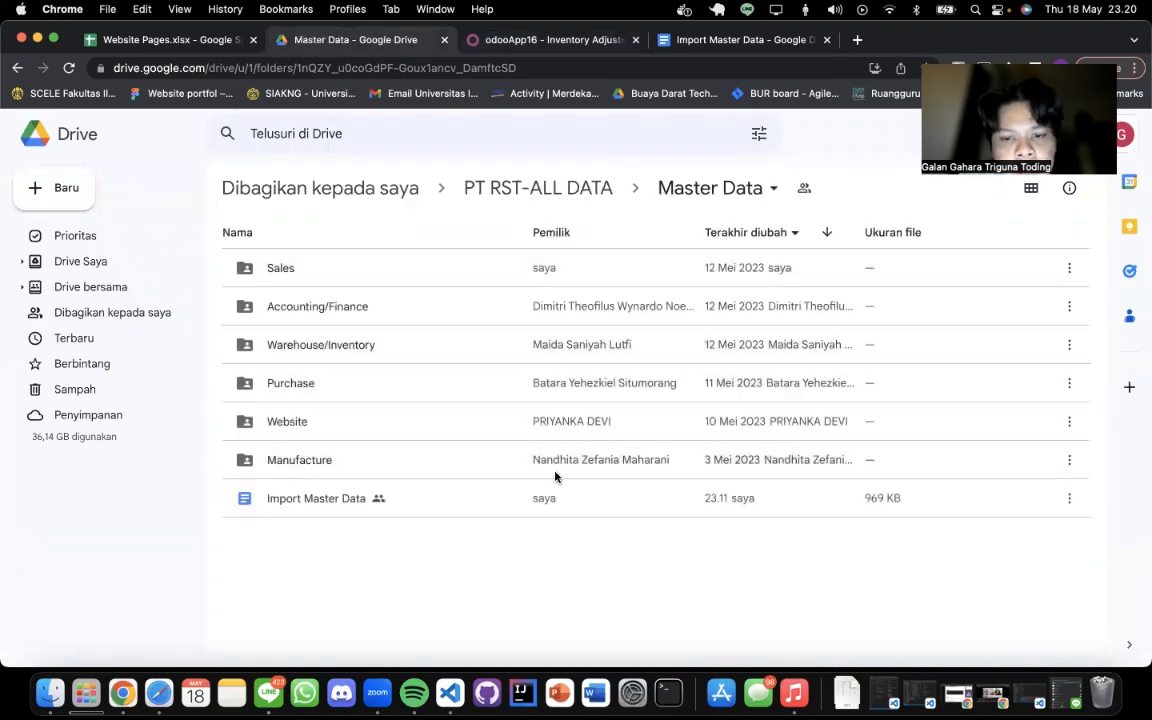
double_click(432, 466)
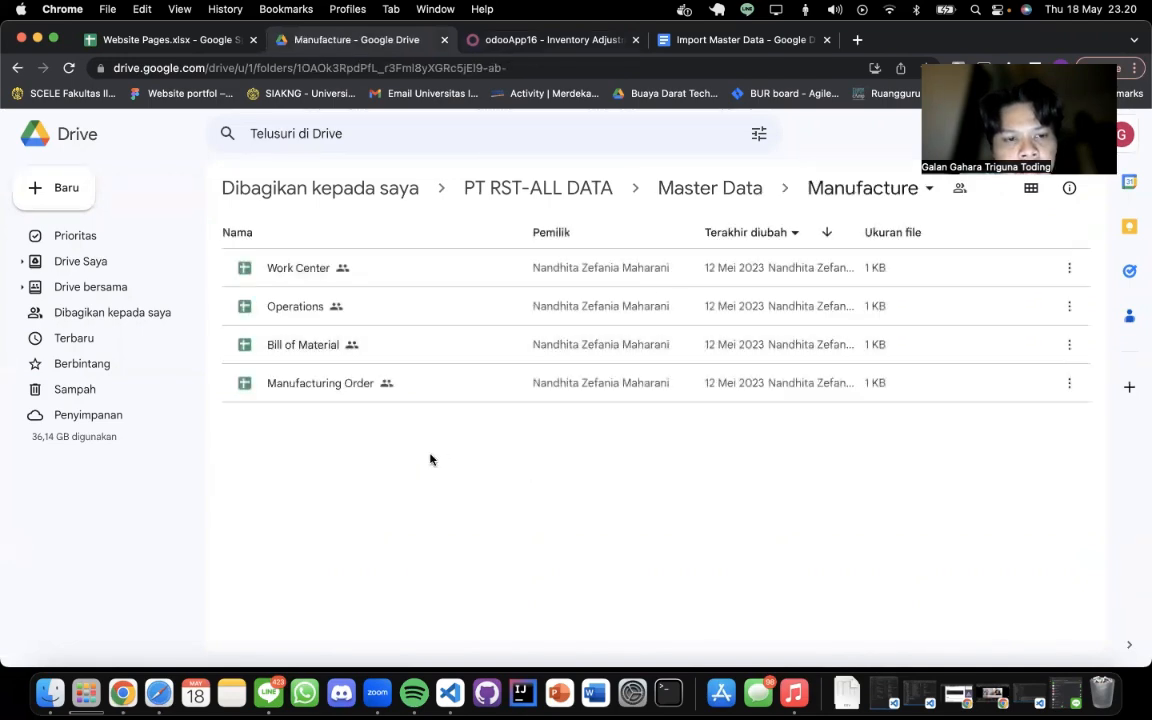
left_click(527, 44)
left_click(381, 45)
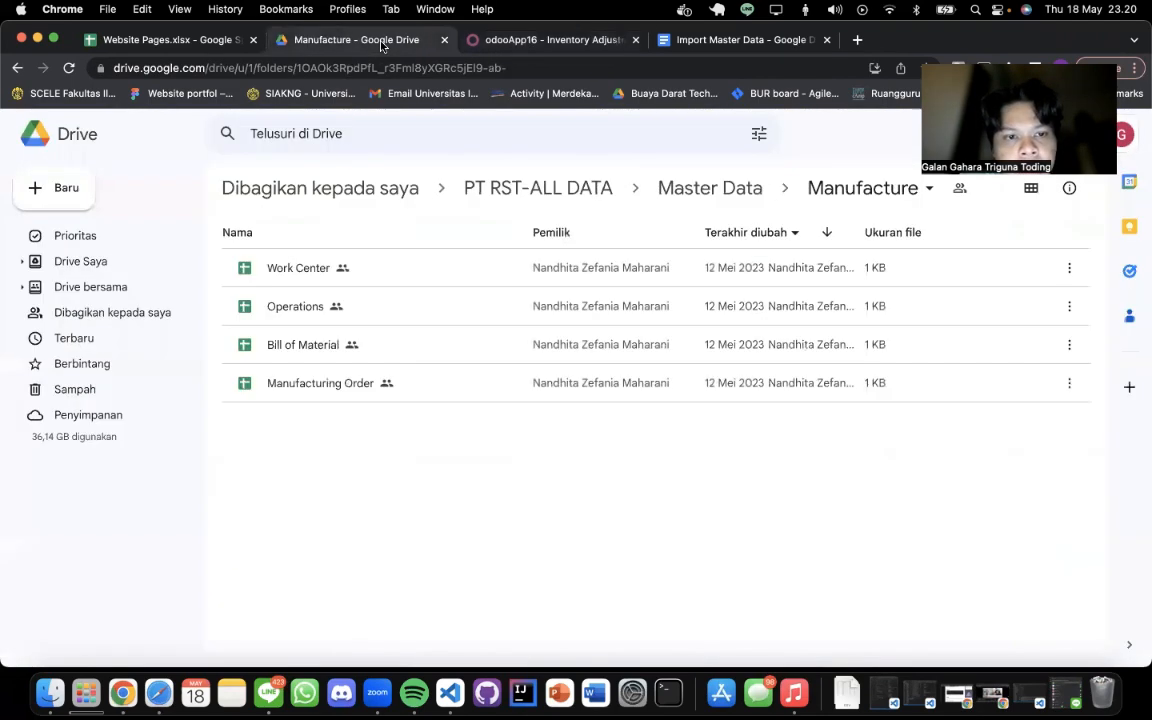
key("ctrl+Tab")
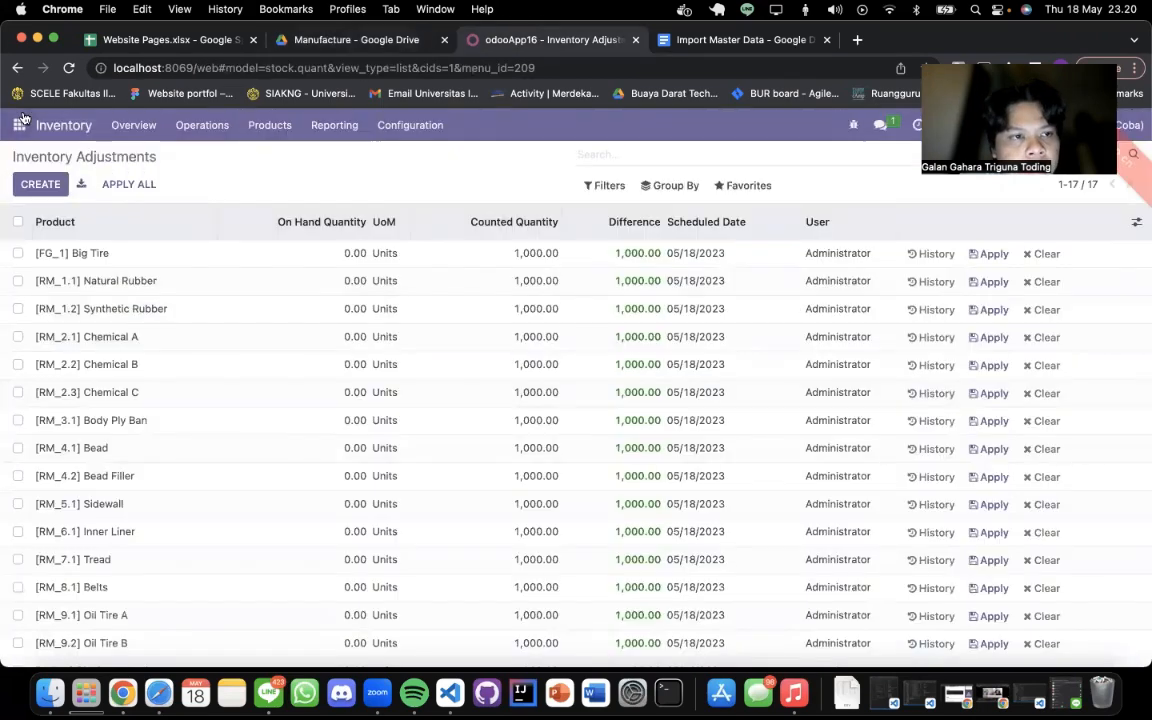
- Open the Manufacturing app in Odoo, and view the Bill of Material sheet alongside the Manufacture folder in Google Drive
left_click(19, 125)
left_click(62, 325)
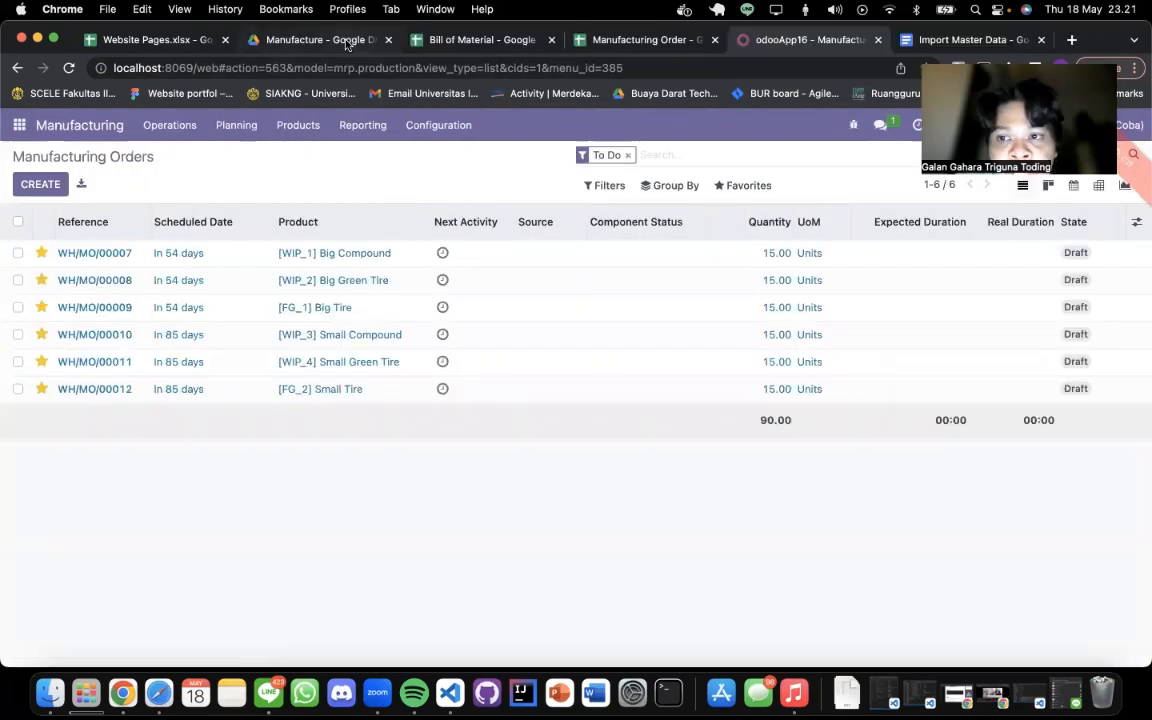
left_click(310, 38)
left_click(432, 525)
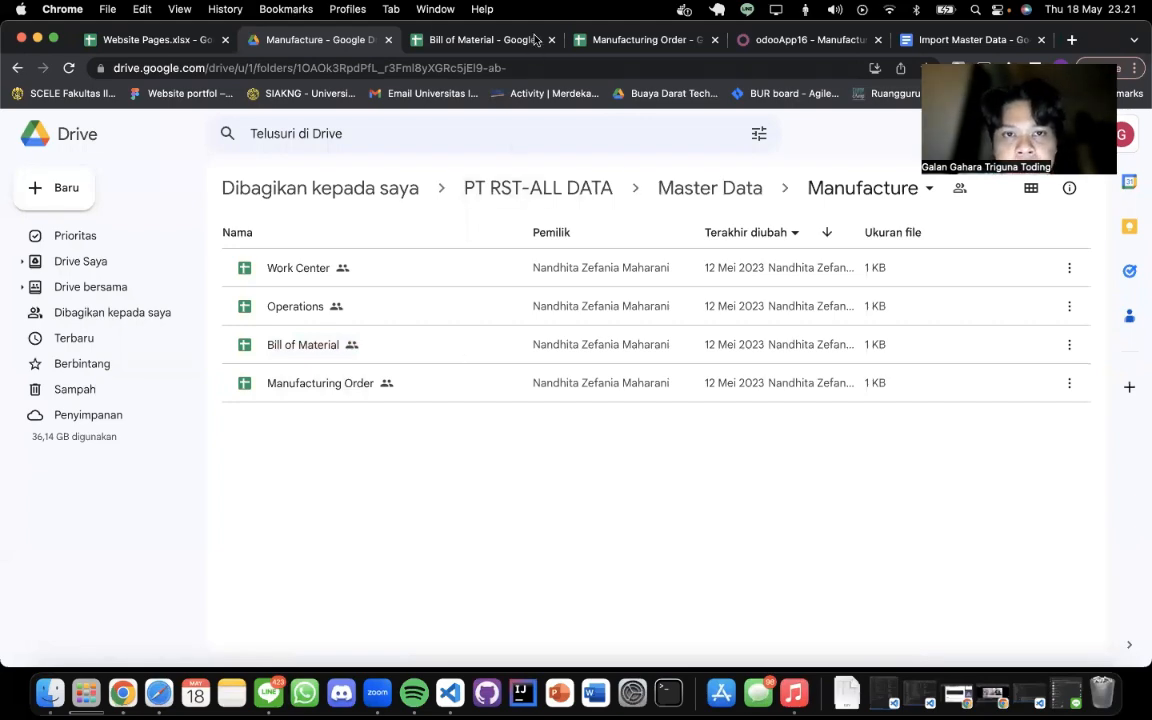
left_click(498, 41)
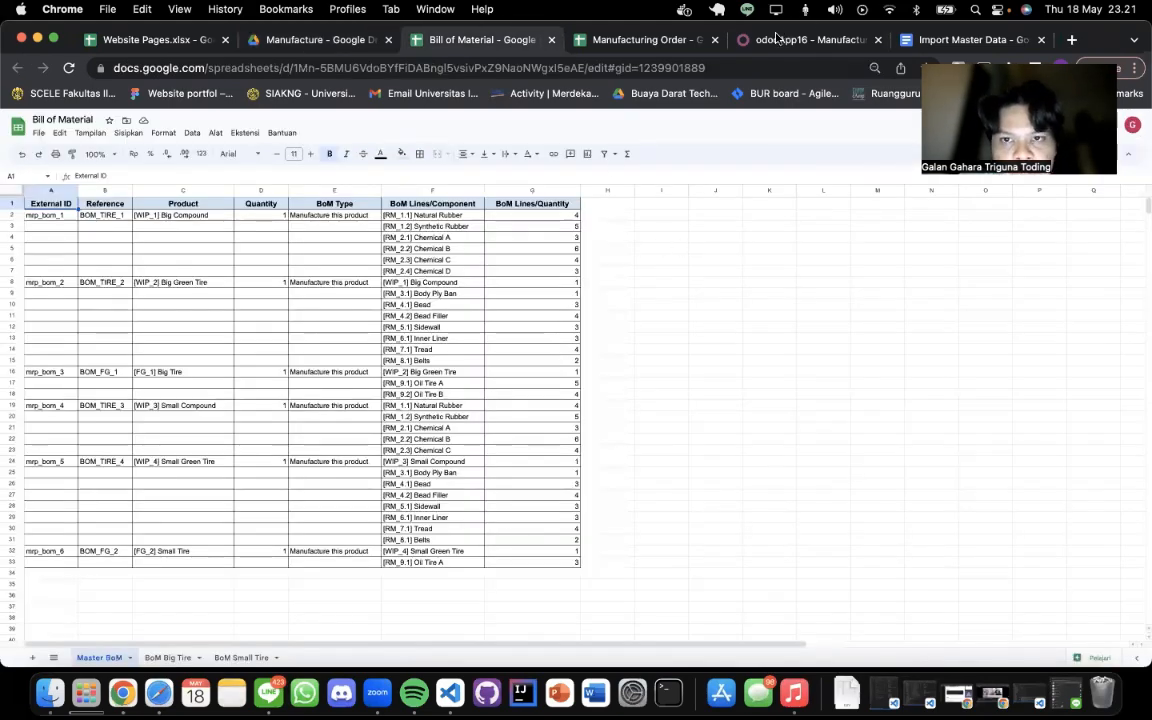
- Switch back to Odoo and open the Bills of Materials list in Manufacturing
left_click(778, 38)
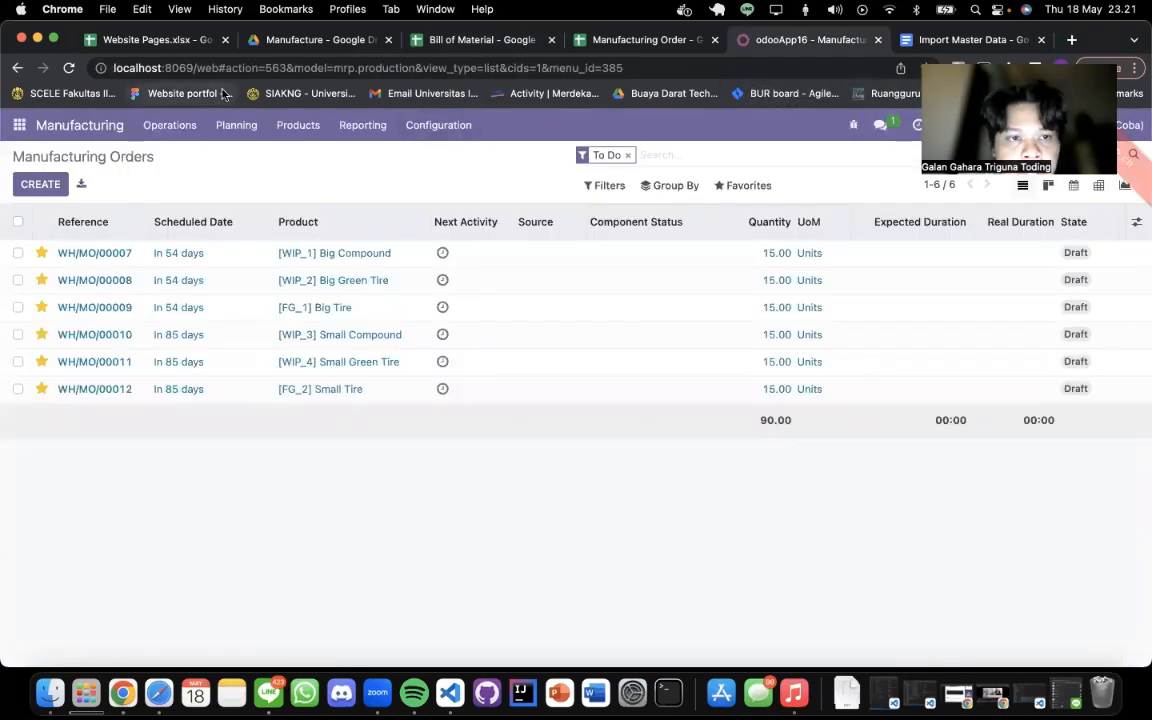
left_click(432, 124)
mouse_move(305, 126)
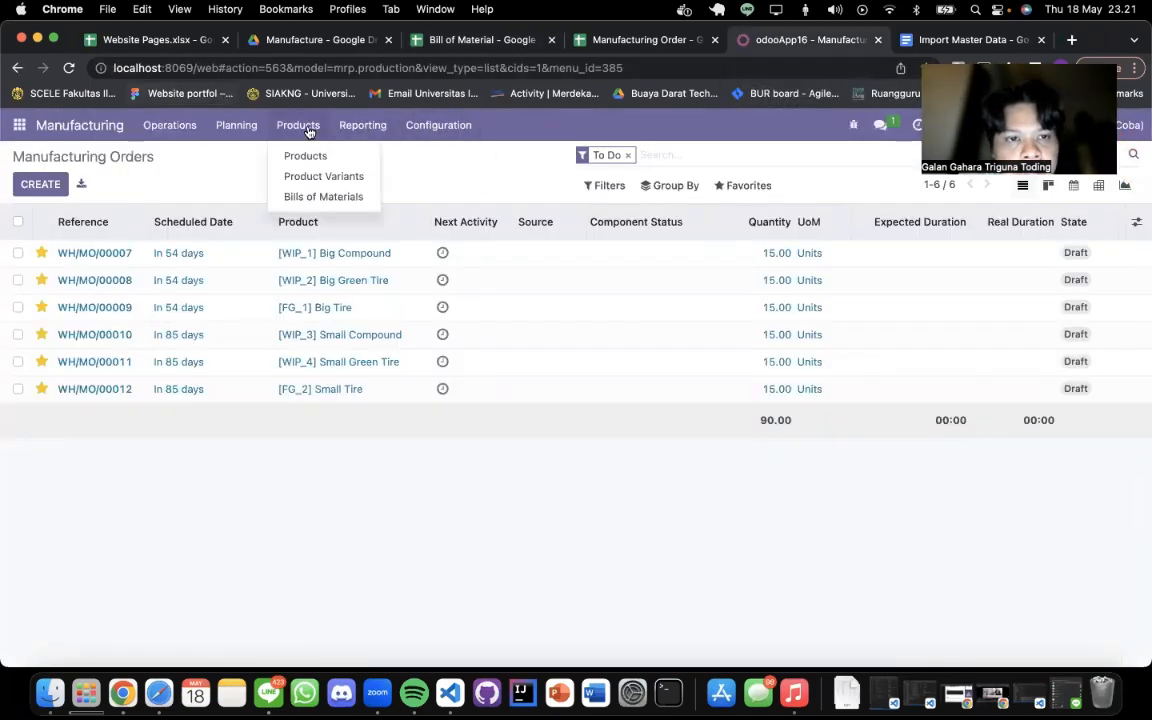
left_click(308, 199)
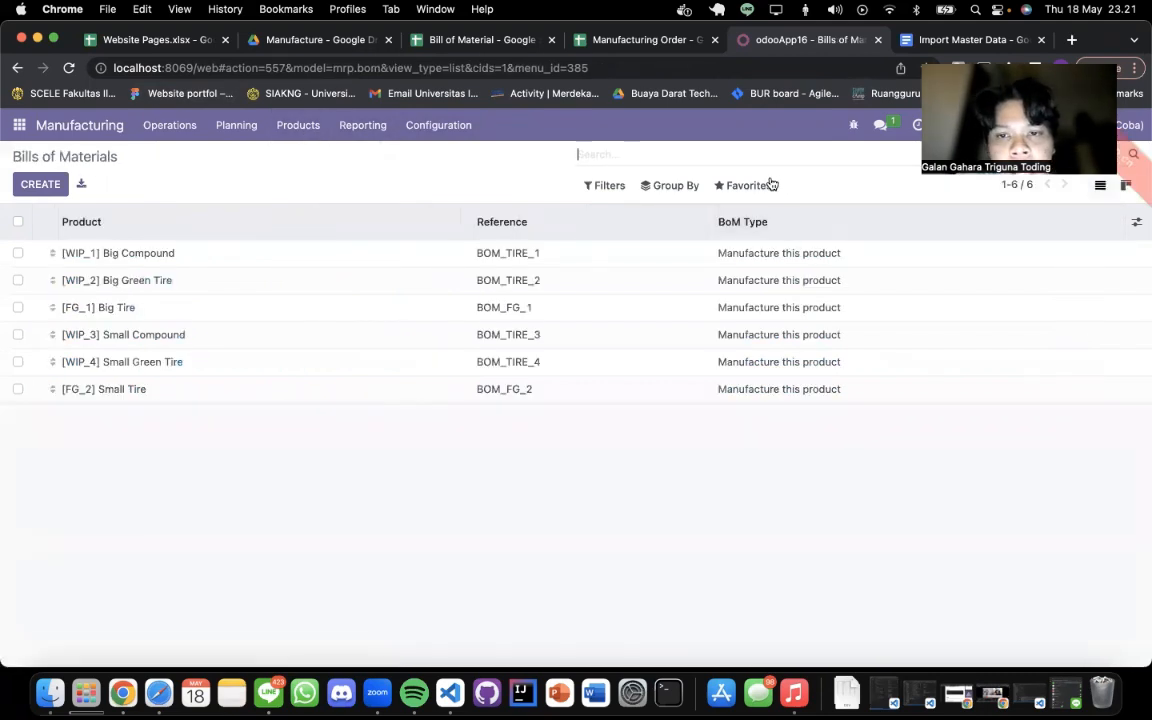
- Upload Bill of Material - Master BoM.csv from Downloads as the import file for the bills of materials
left_click(769, 185)
left_click(756, 244)
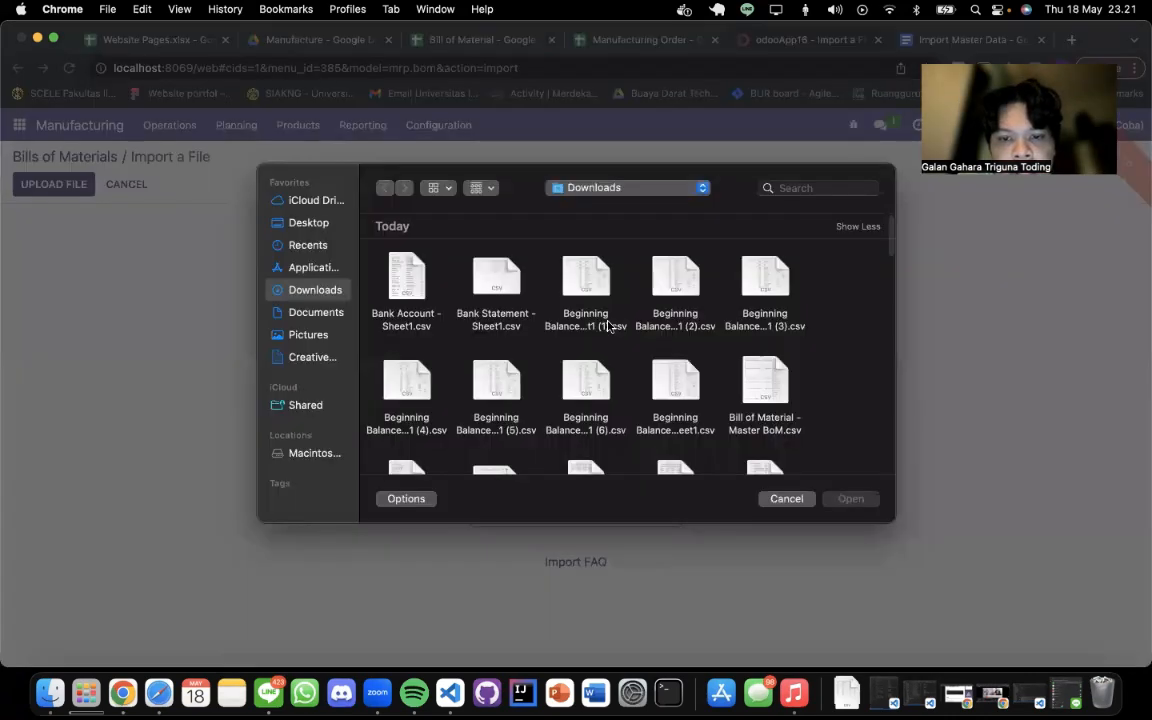
scroll(609, 327, "down", 3)
scroll(609, 327, "up", 2)
scroll(609, 327, "up", 1)
double_click(765, 335)
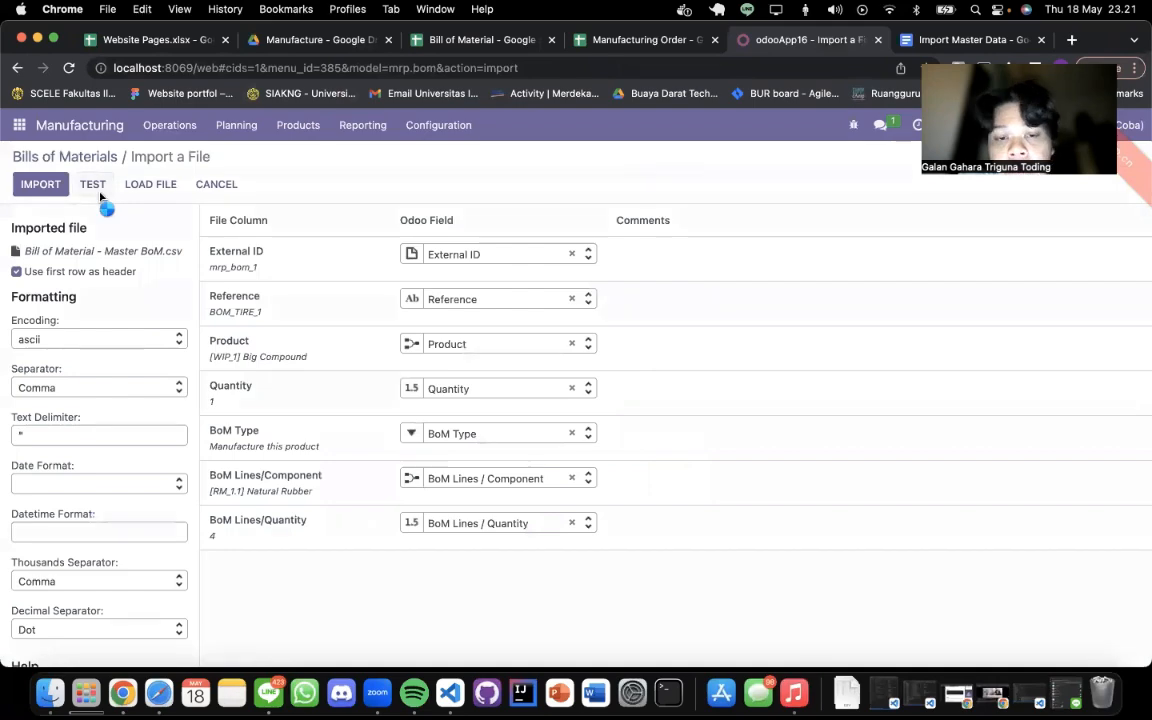
- Test the bill of materials import, cancel it, and look through the Big Compound and Big Green Tire bills
left_click(96, 188)
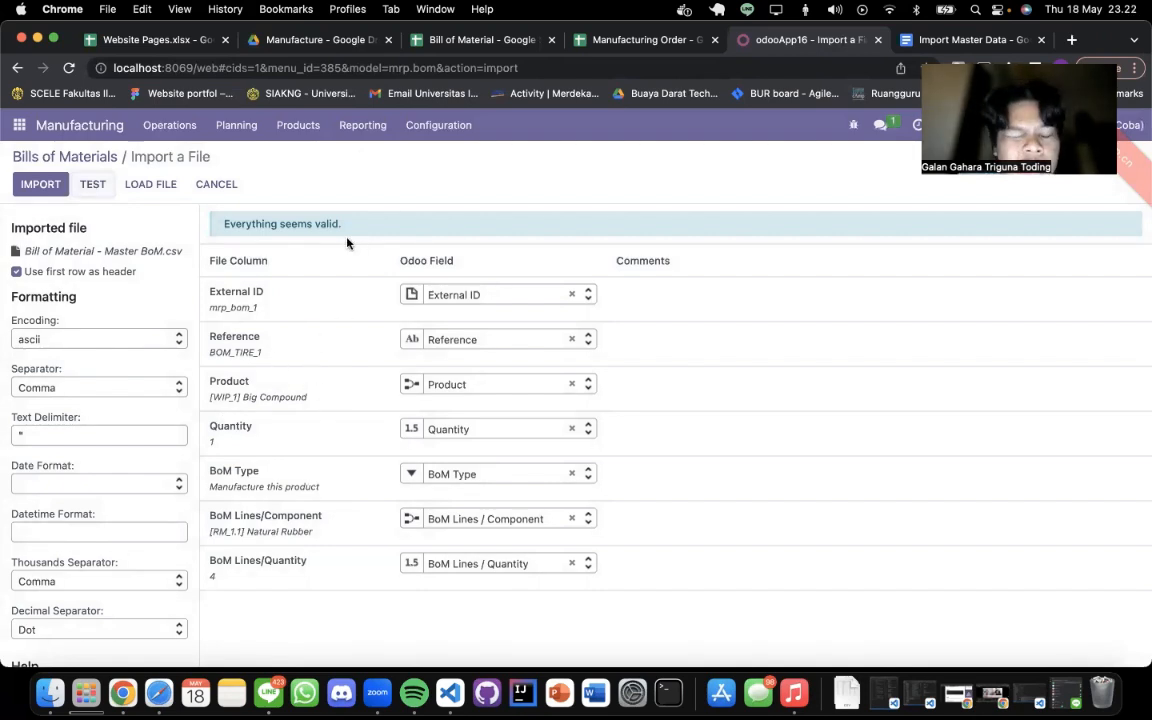
left_click(224, 186)
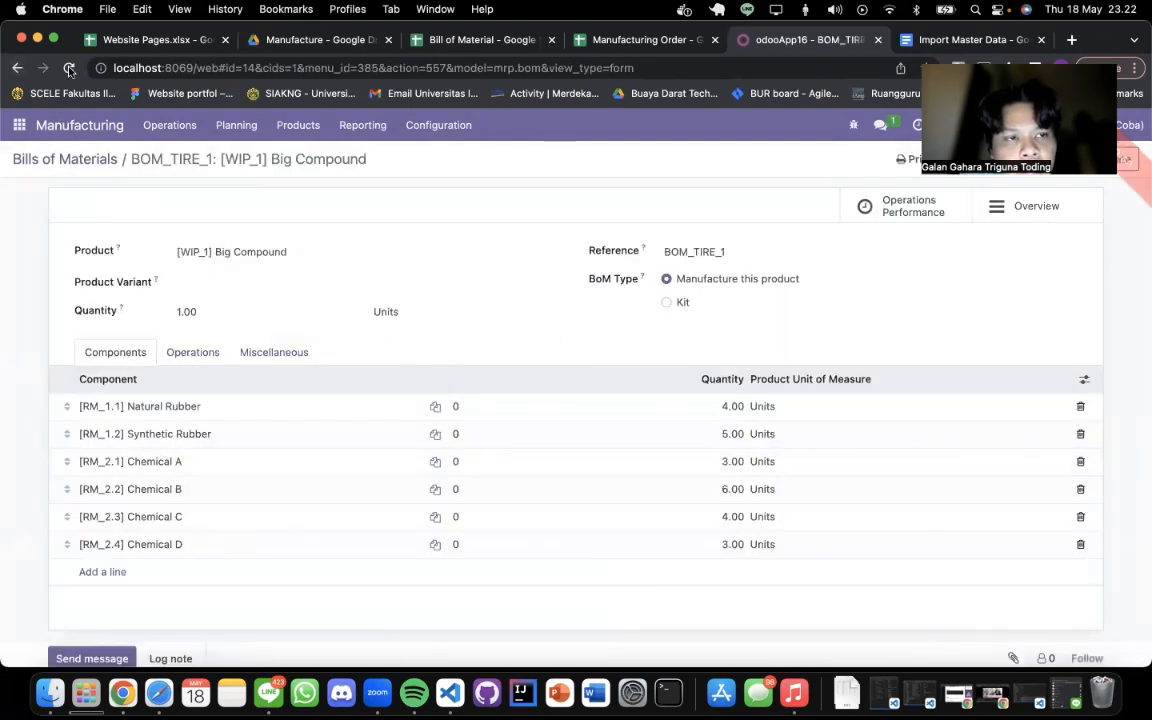
left_click(12, 68)
left_click(216, 284)
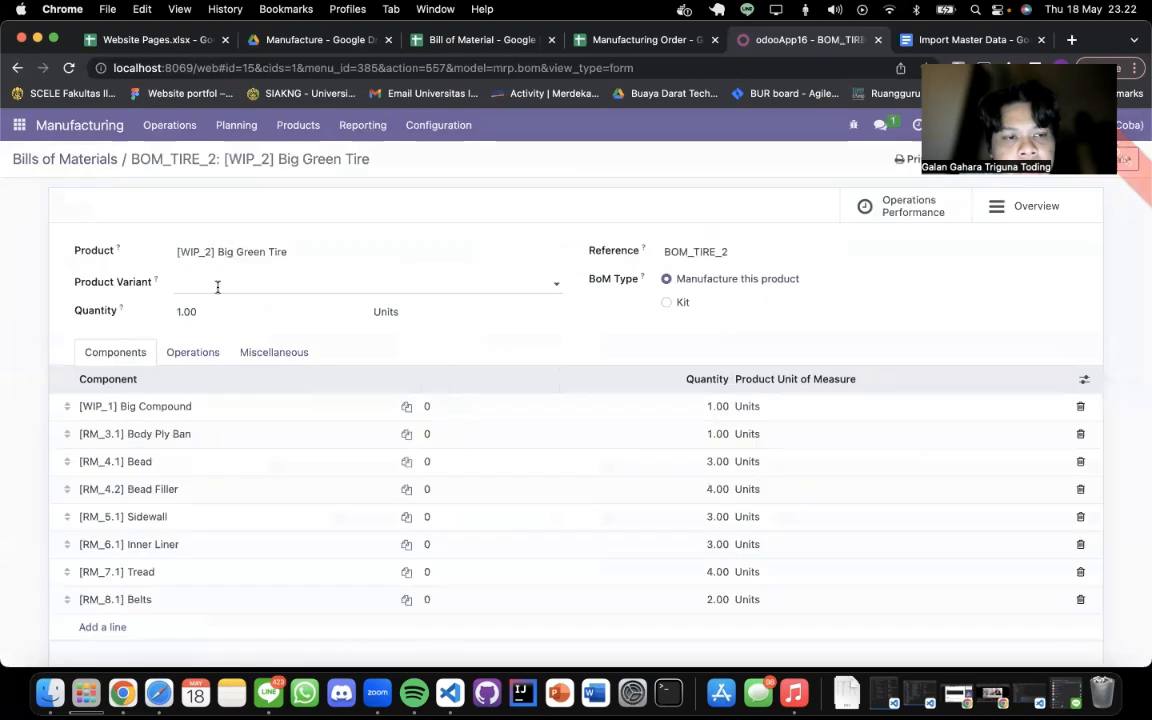
left_click(17, 68)
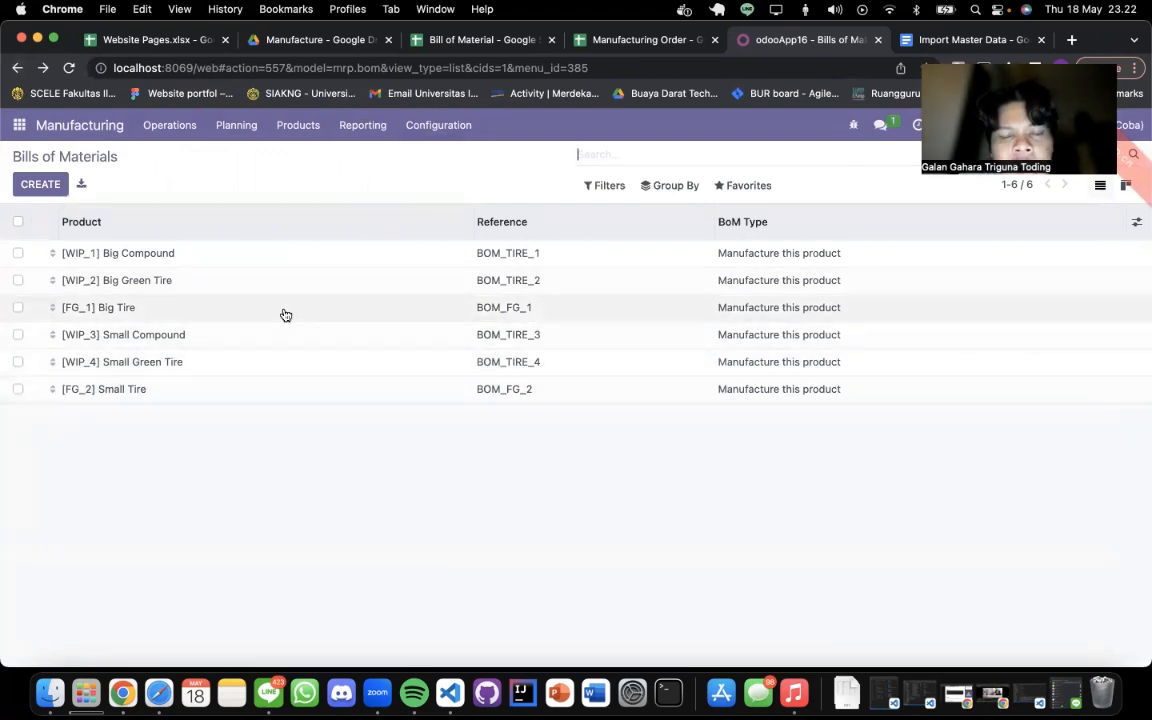
- Close the Bill of Material sheet and view the Manufacturing Order sheet
left_click(550, 40)
left_click(438, 125)
mouse_move(354, 128)
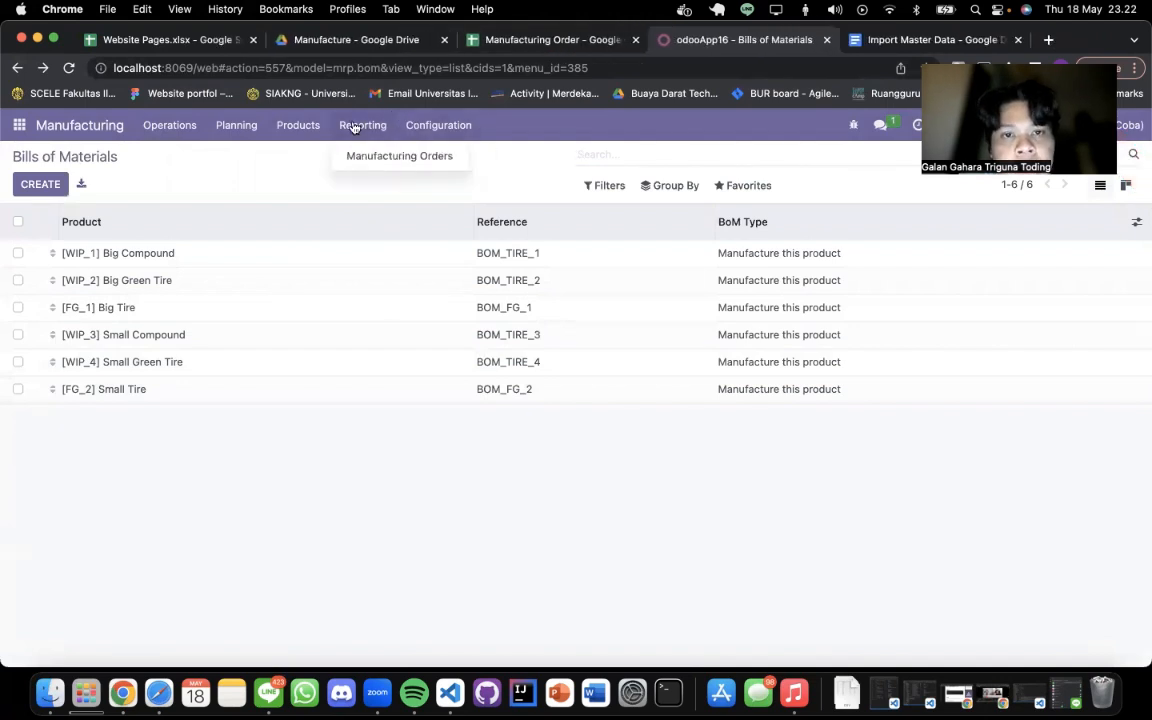
left_click(352, 153)
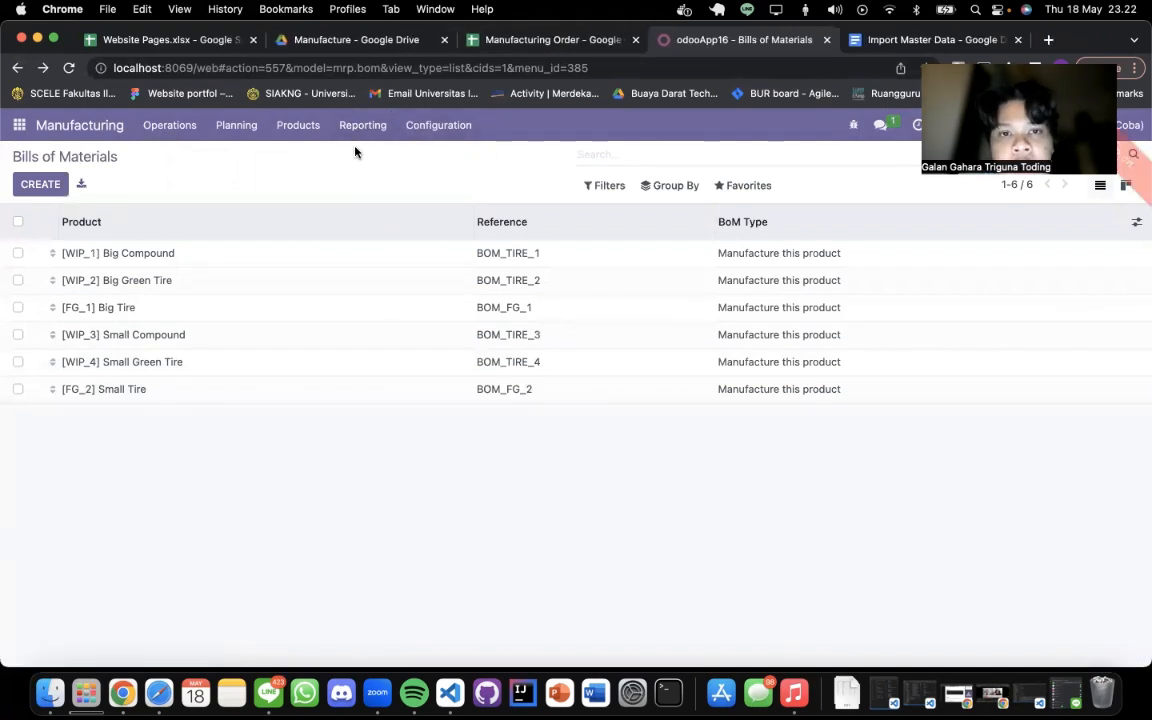
left_click(528, 40)
- Switch back to Odoo and open the Manufacturing Orders list
left_click(707, 41)
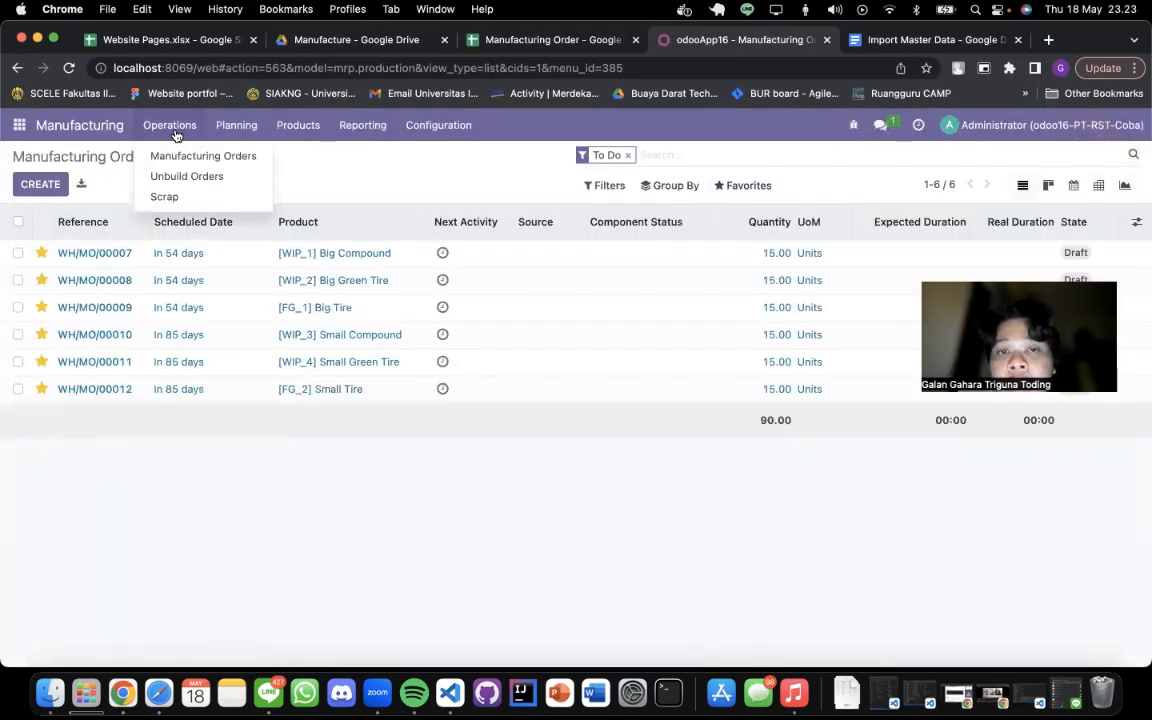
left_click(175, 135)
left_click(160, 128)
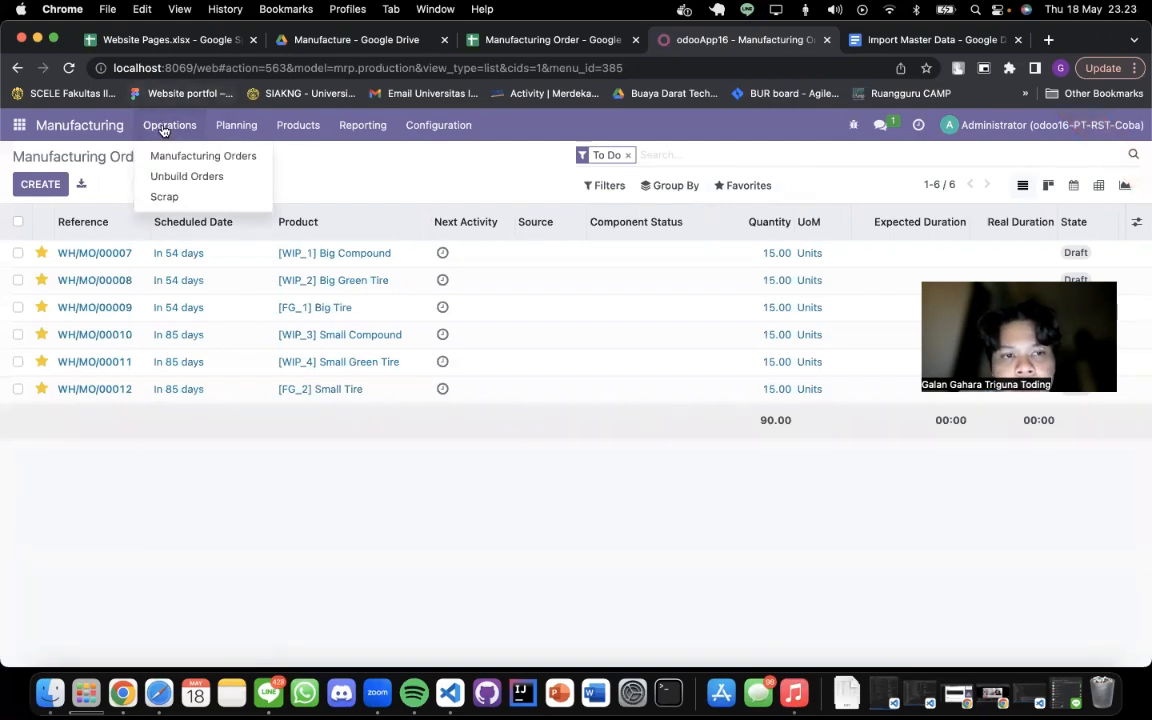
left_click(210, 155)
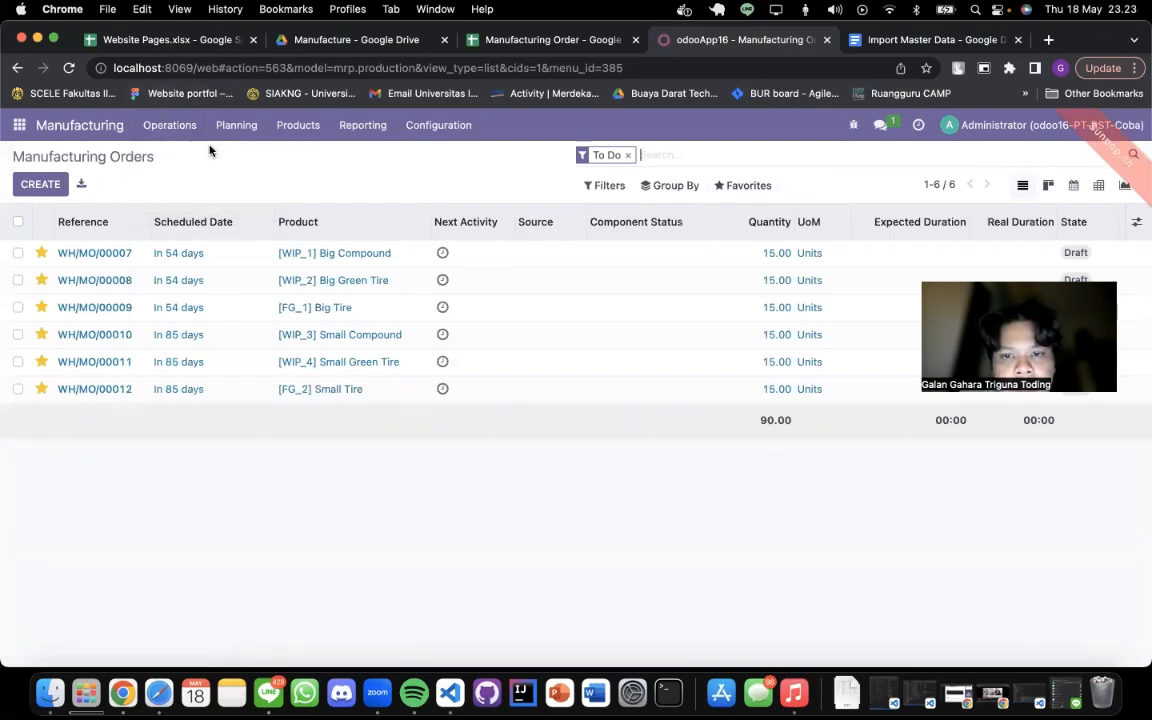
- Upload Manufacturing Order - Sheet1.csv from Downloads as the import file for the manufacturing orders
left_click(740, 186)
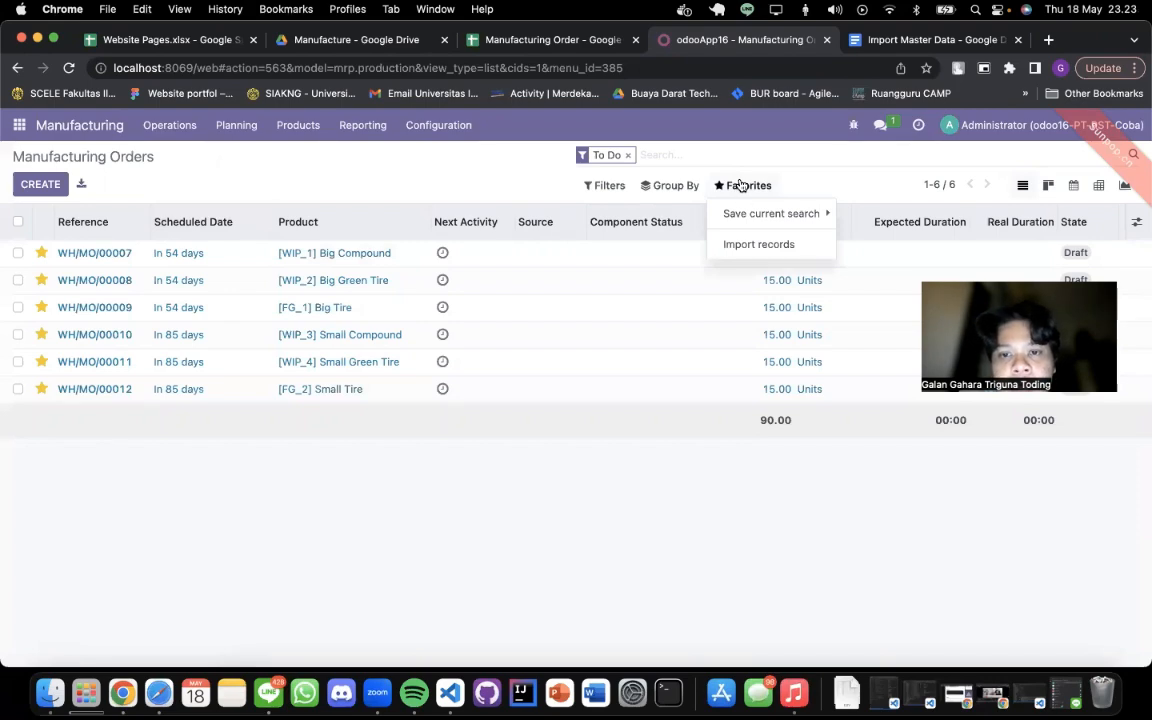
left_click(748, 244)
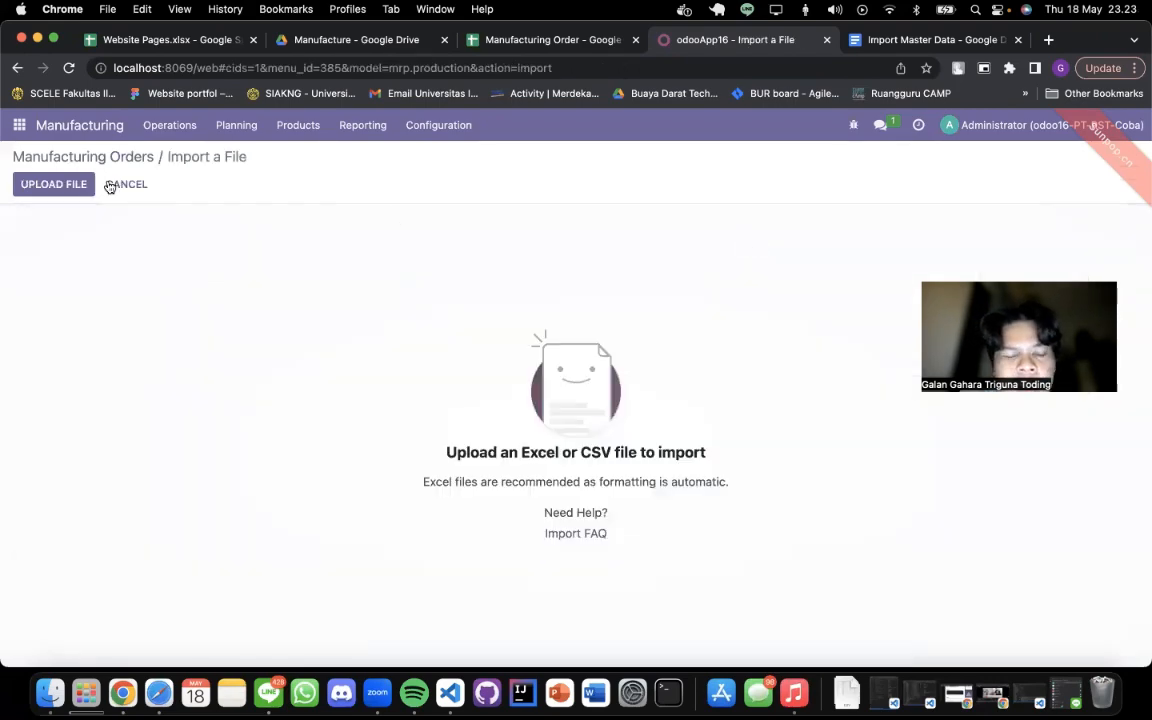
left_click(73, 194)
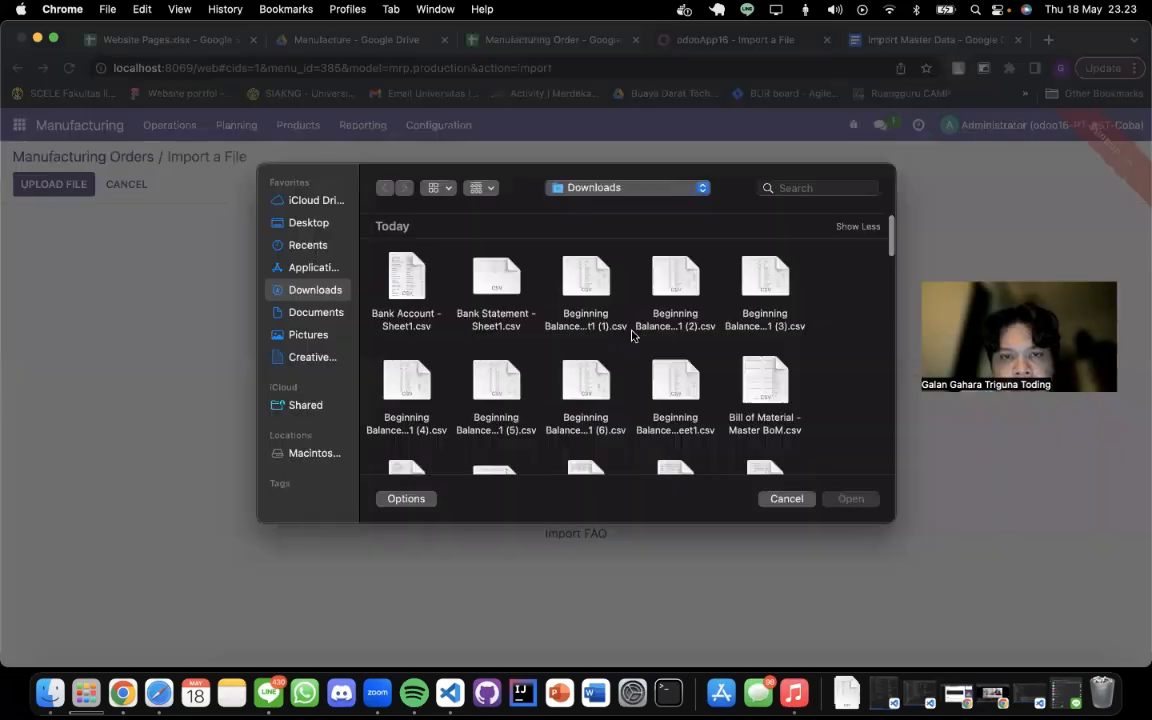
scroll(631, 336, "down", 5)
scroll(631, 336, "down", 5)
scroll(631, 336, "up", 6)
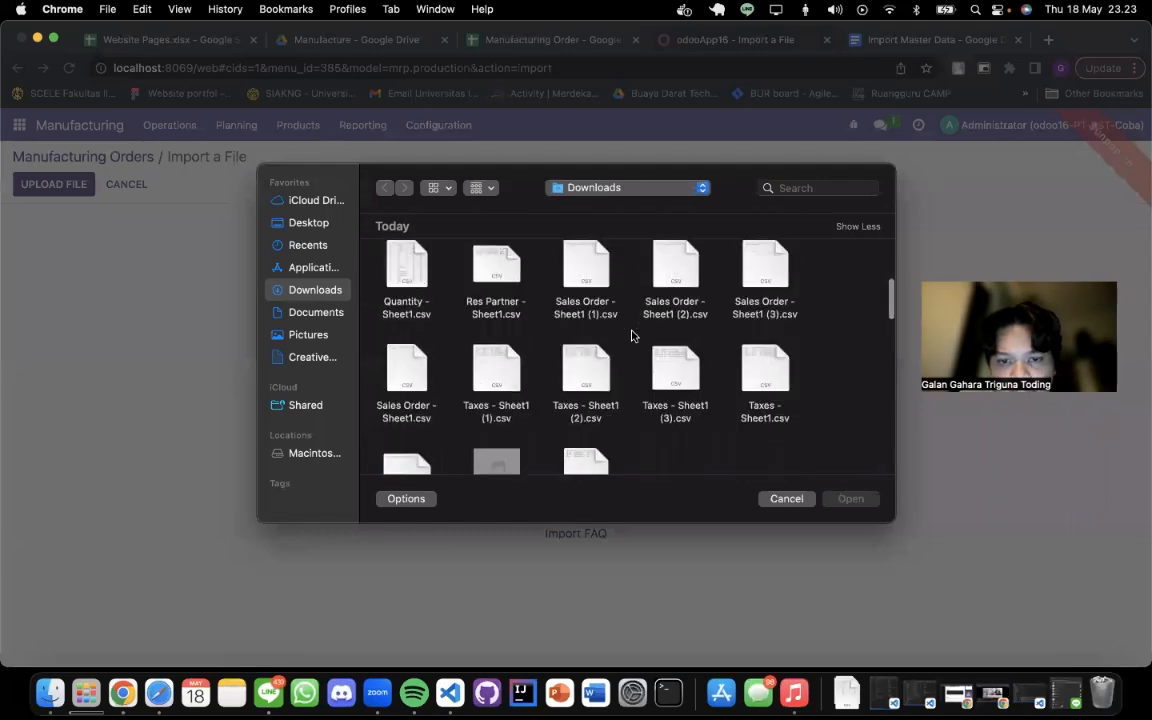
scroll(631, 336, "up", 2)
scroll(625, 336, "down", 3)
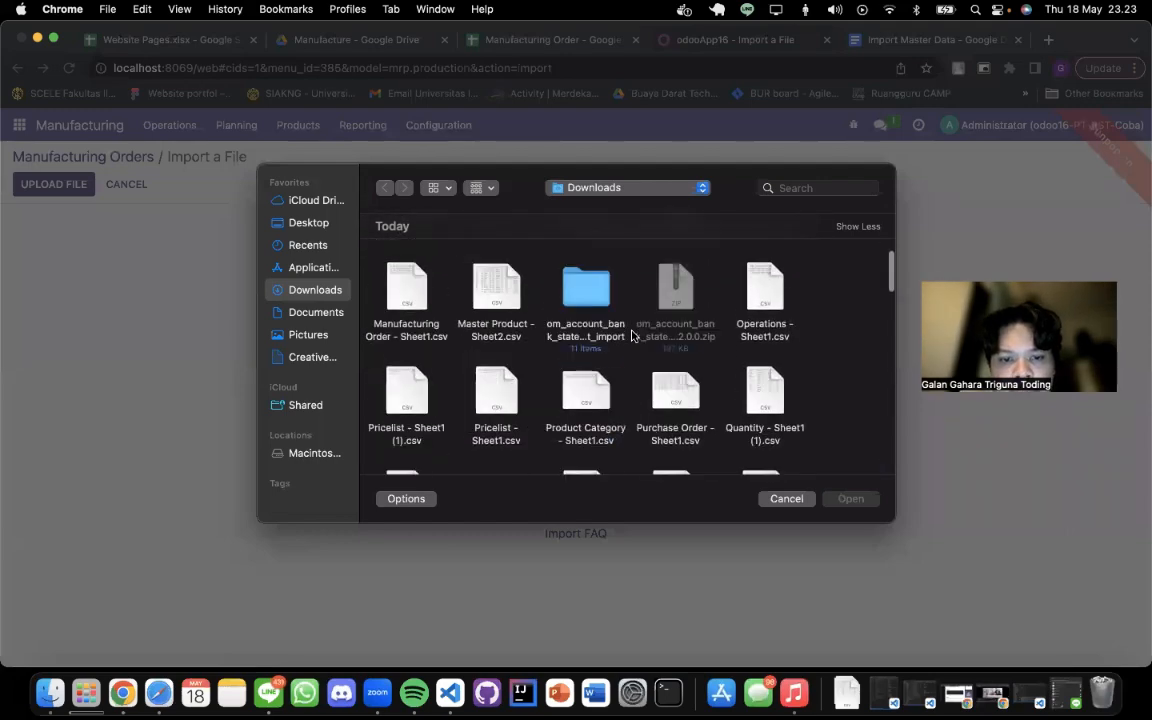
scroll(380, 305, "up", 2)
double_click(400, 368)
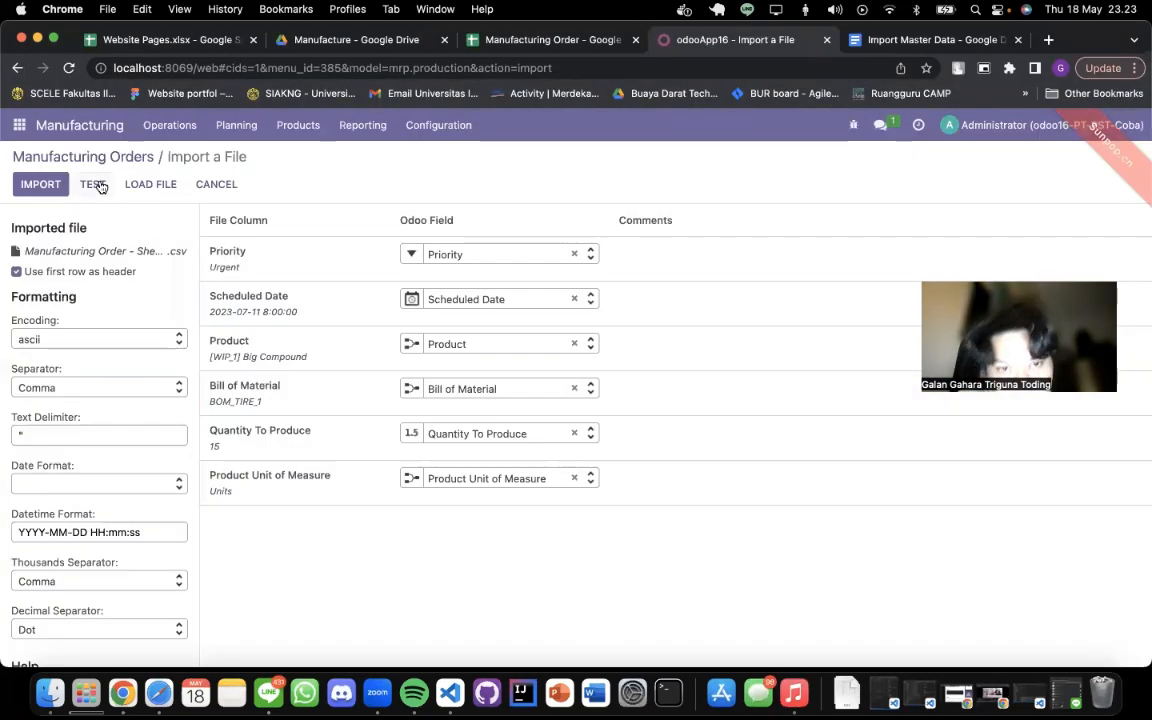
- Test the manufacturing order import, then cancel it
left_click(98, 185)
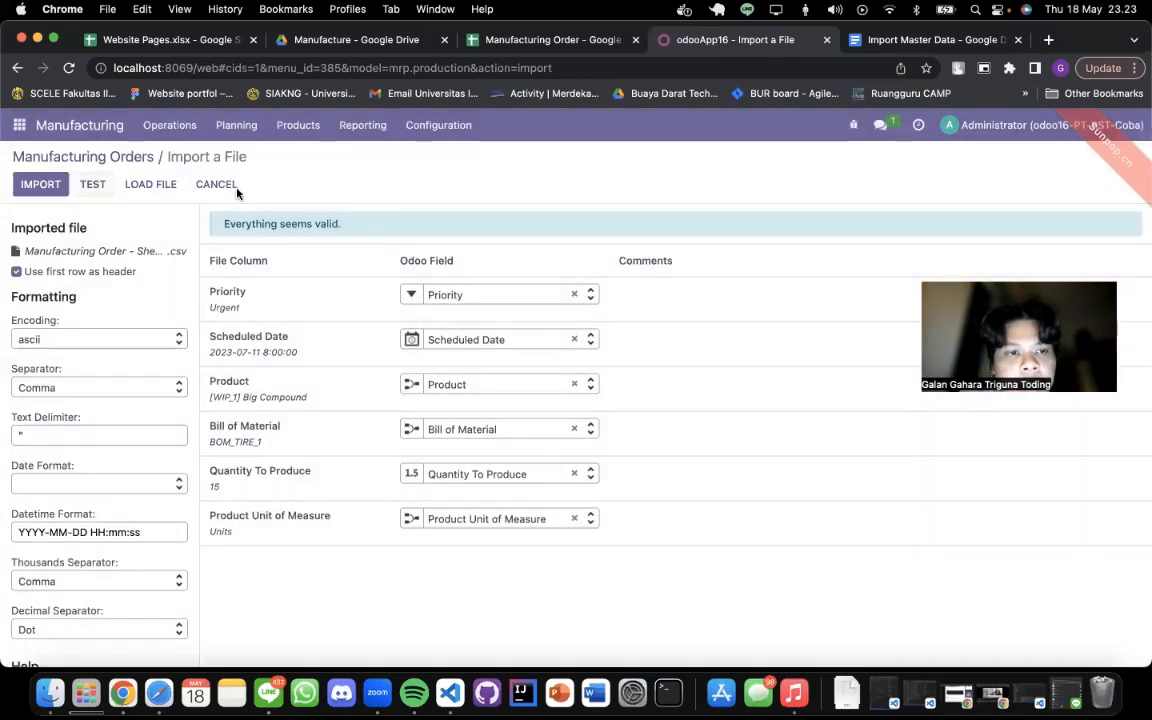
left_click(202, 186)
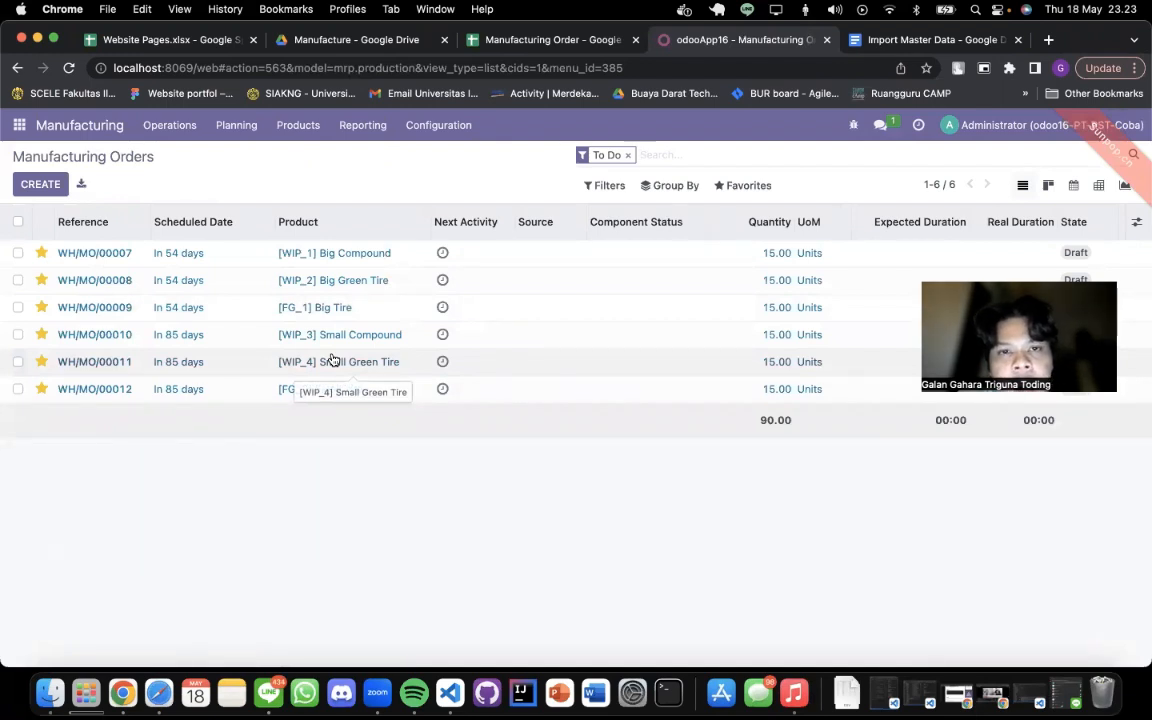
- Open the Work Center sheet from the Manufacture folder in Google Drive and close the Manufacturing Order sheet
left_click(370, 45)
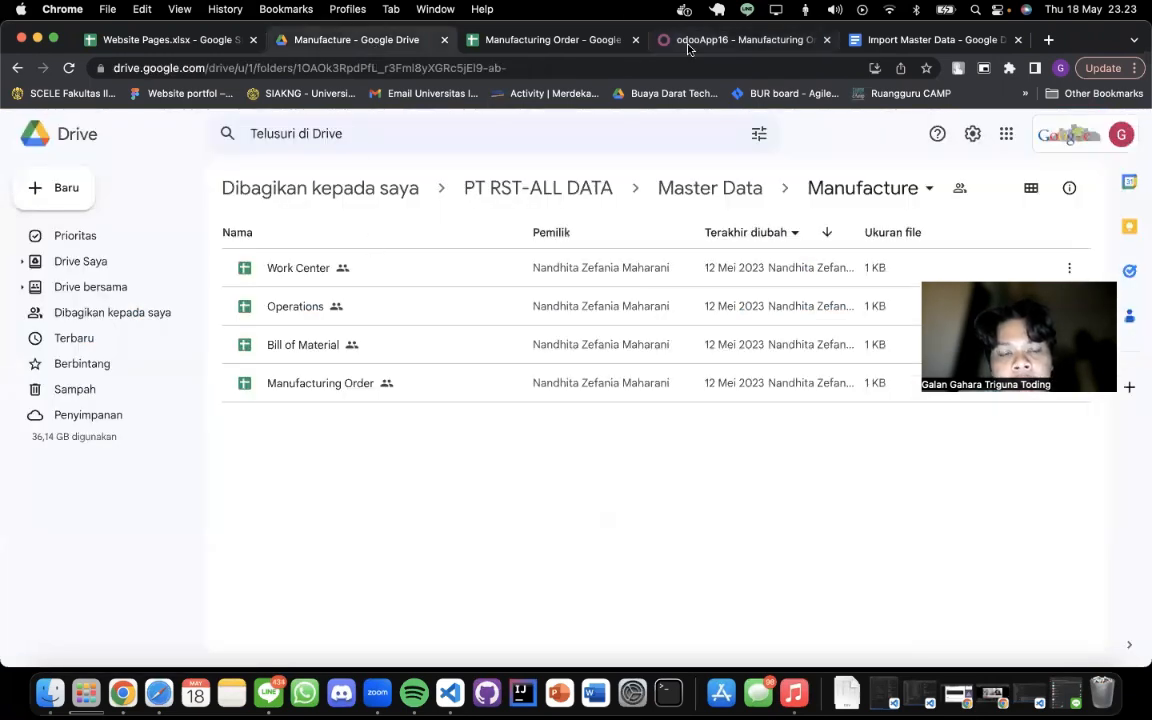
double_click(479, 263)
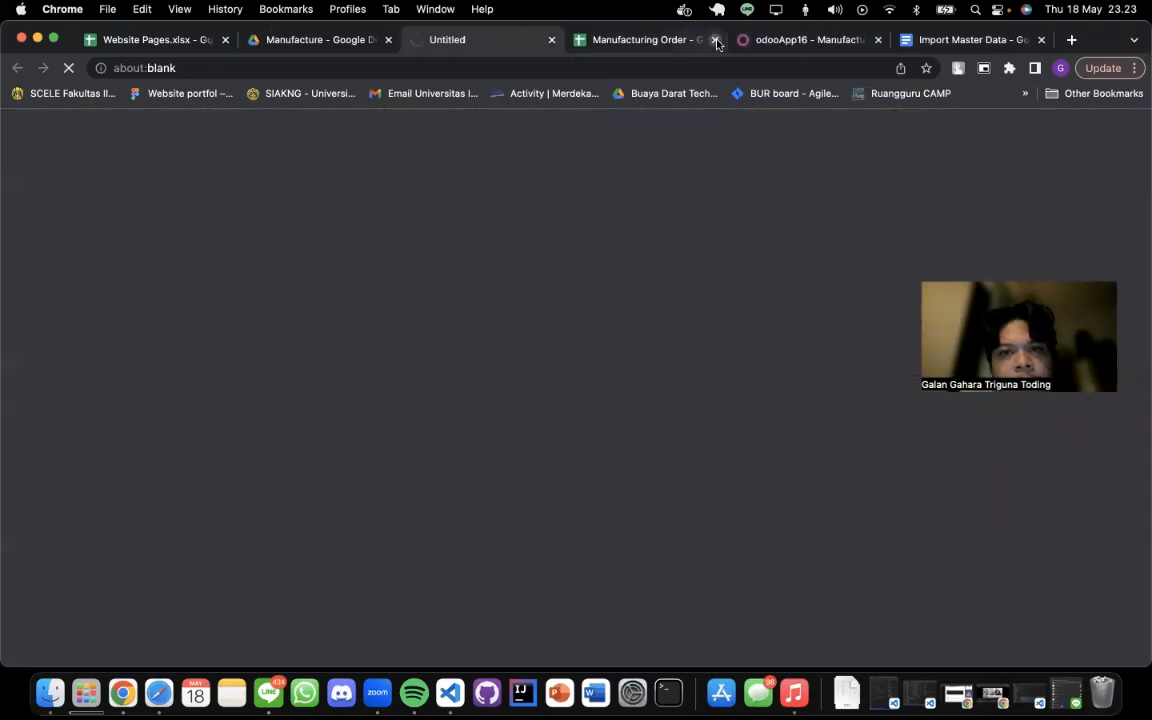
left_click(715, 40)
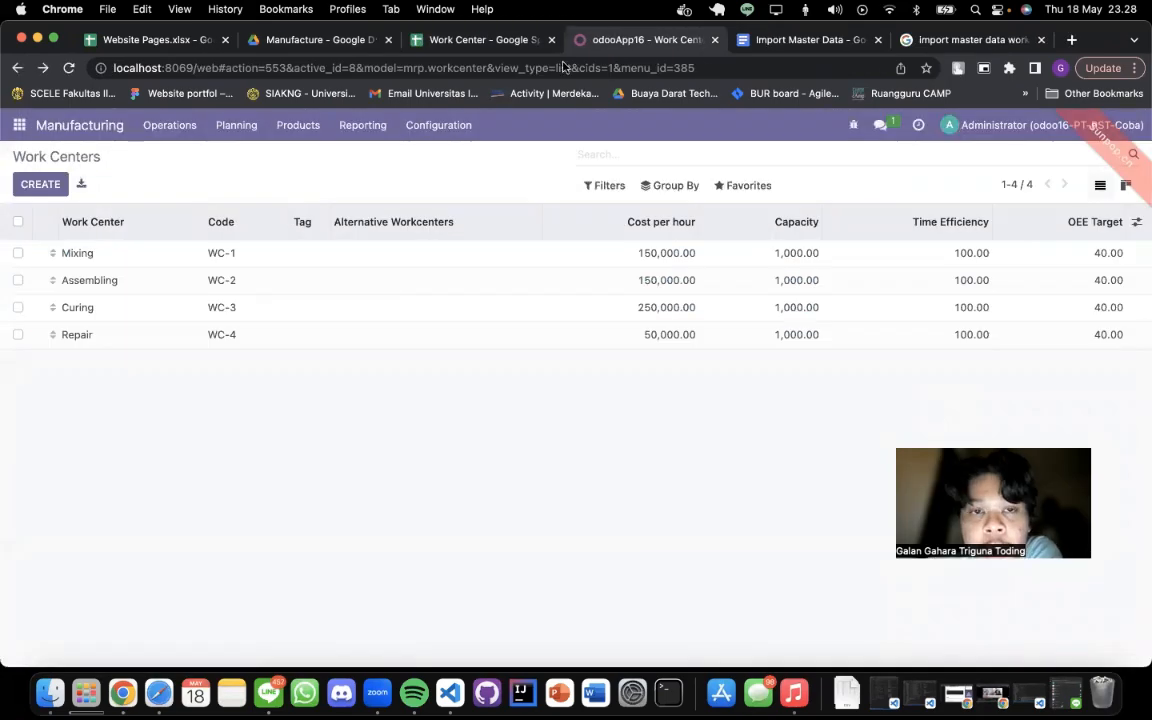
- Switch to Odoo and open the Work Centers list from the Work Orders option in the Manufacturing settings
left_click(608, 42)
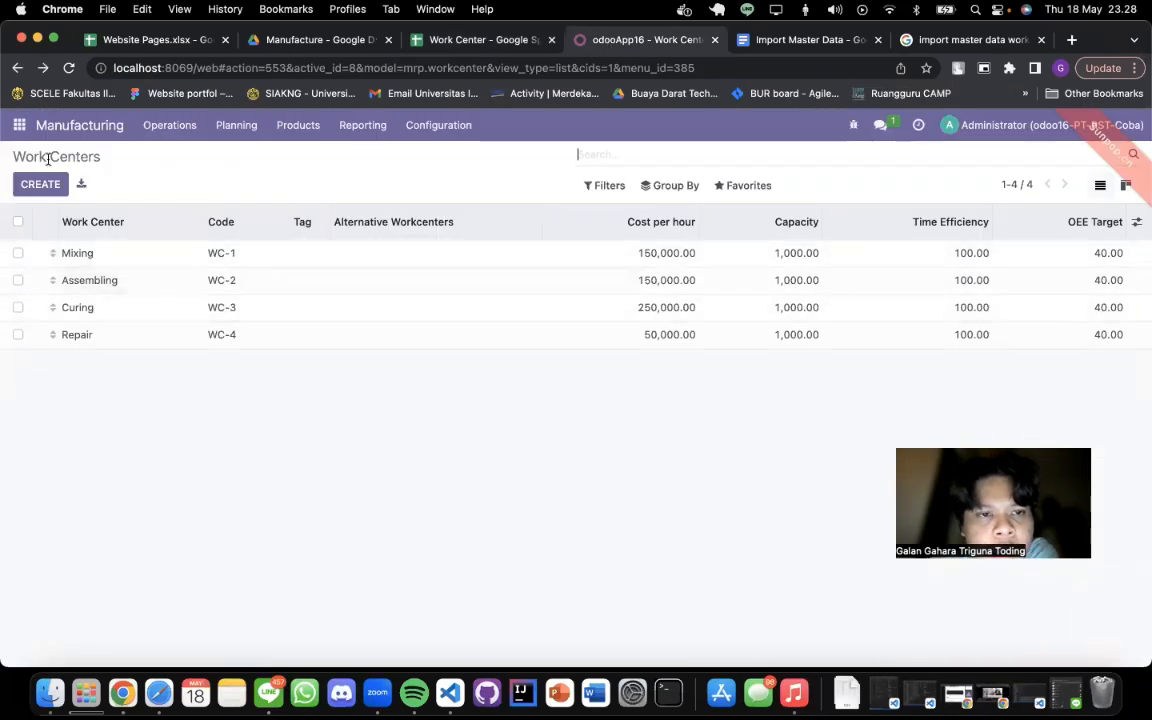
left_click(440, 126)
left_click(442, 159)
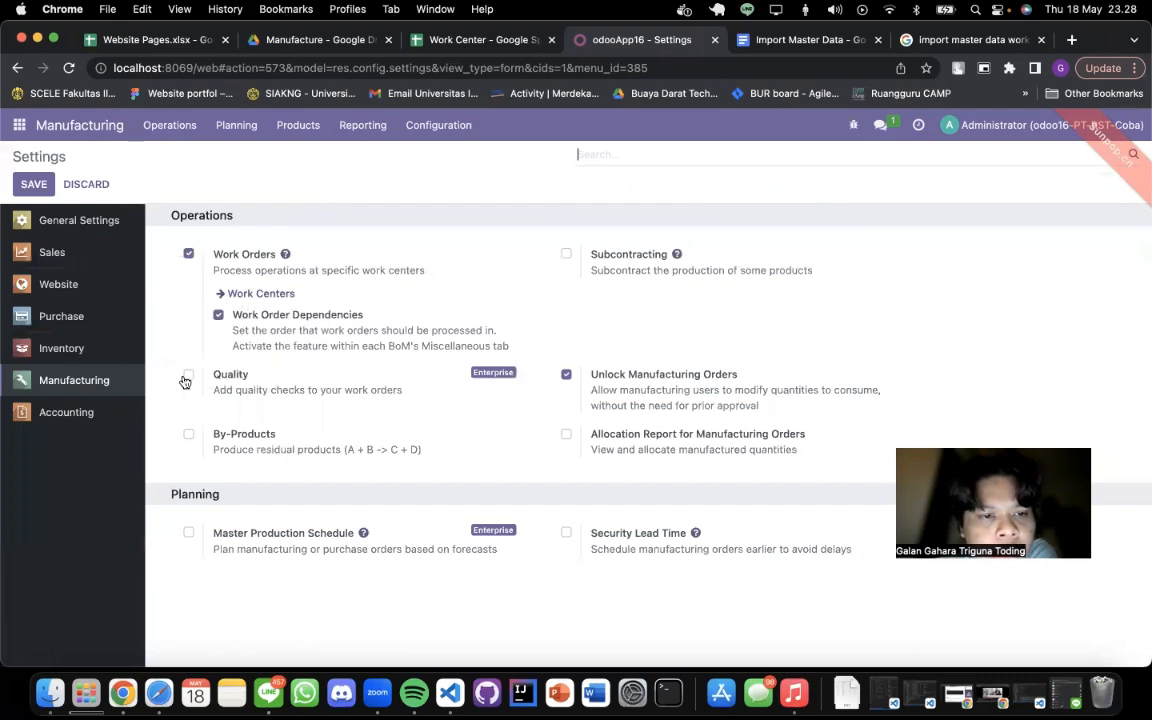
left_click(276, 302)
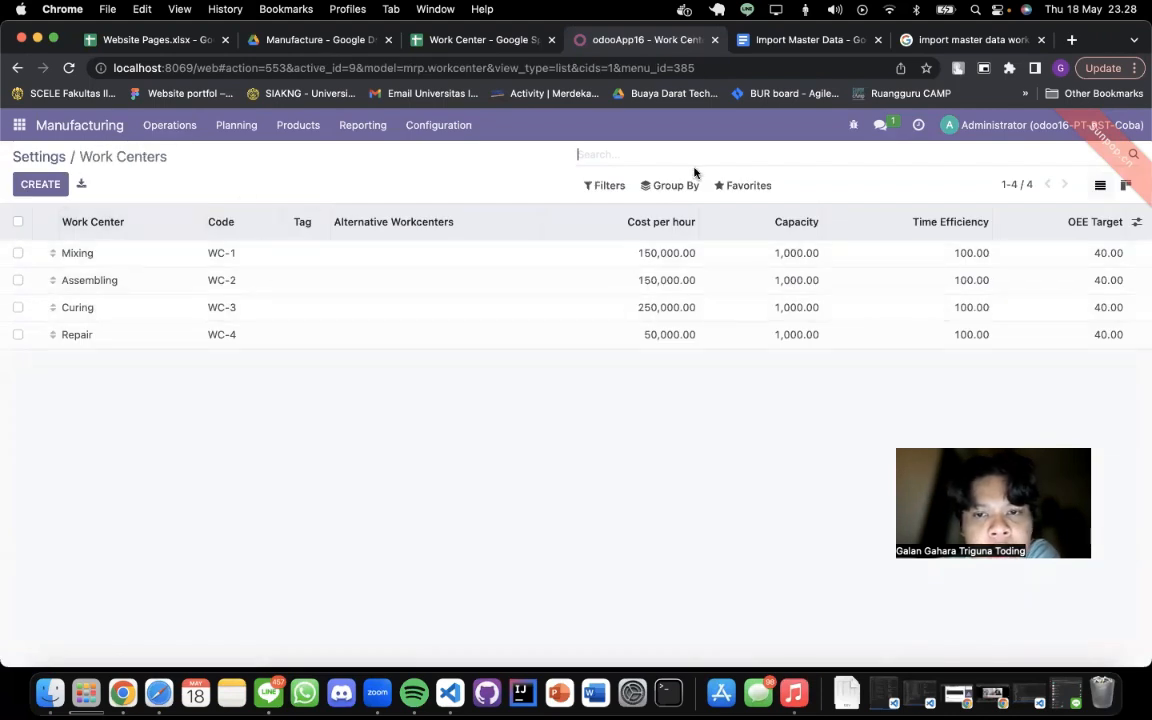
- Upload Work Center - Sheet1.csv from Downloads as the import file for the work centers and test the import
left_click(746, 186)
left_click(748, 241)
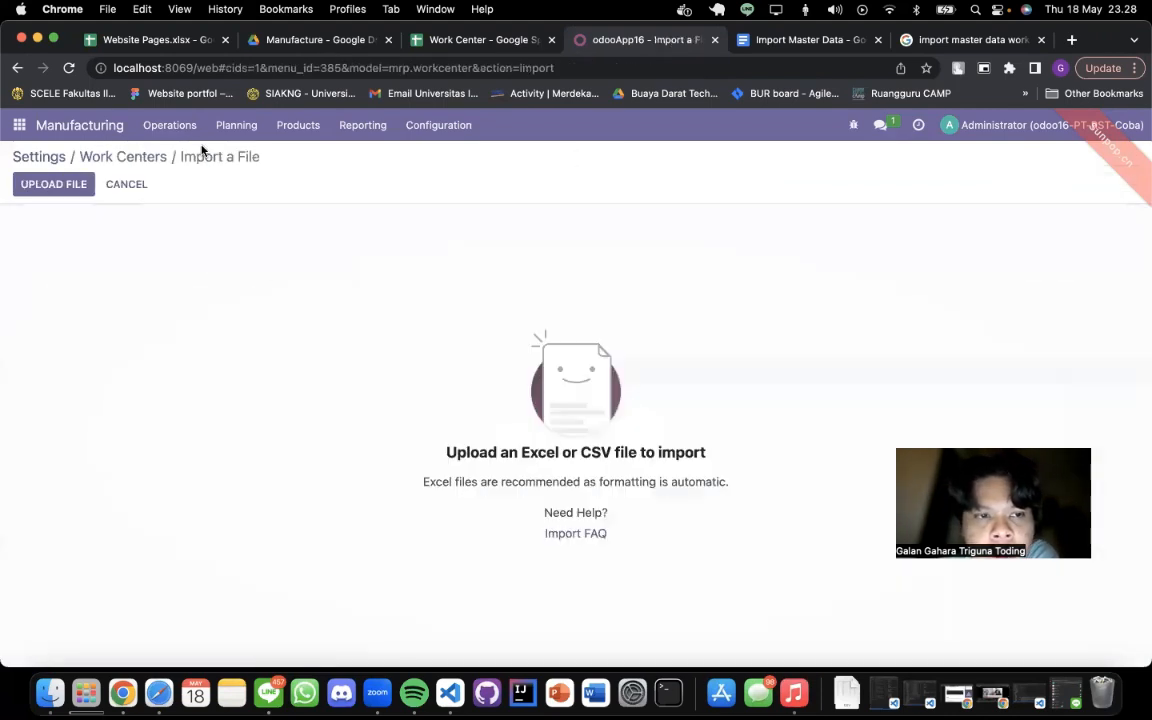
left_click(68, 186)
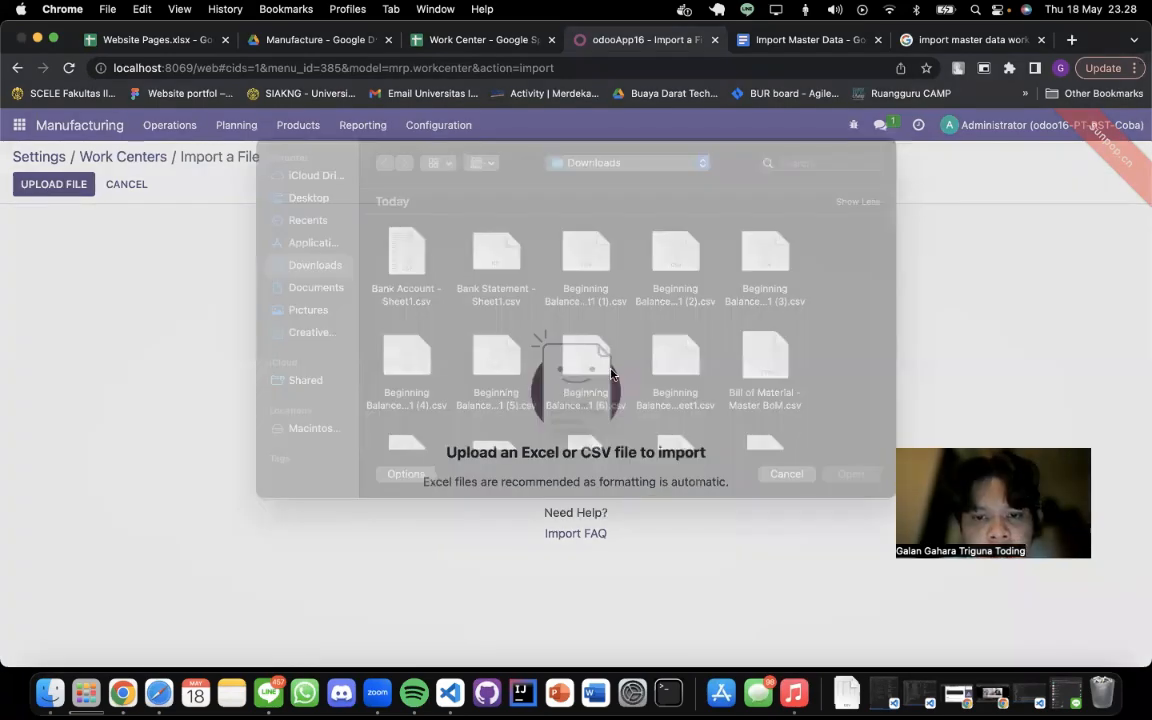
scroll(612, 374, "down", 5)
scroll(612, 374, "up", 2)
double_click(595, 365)
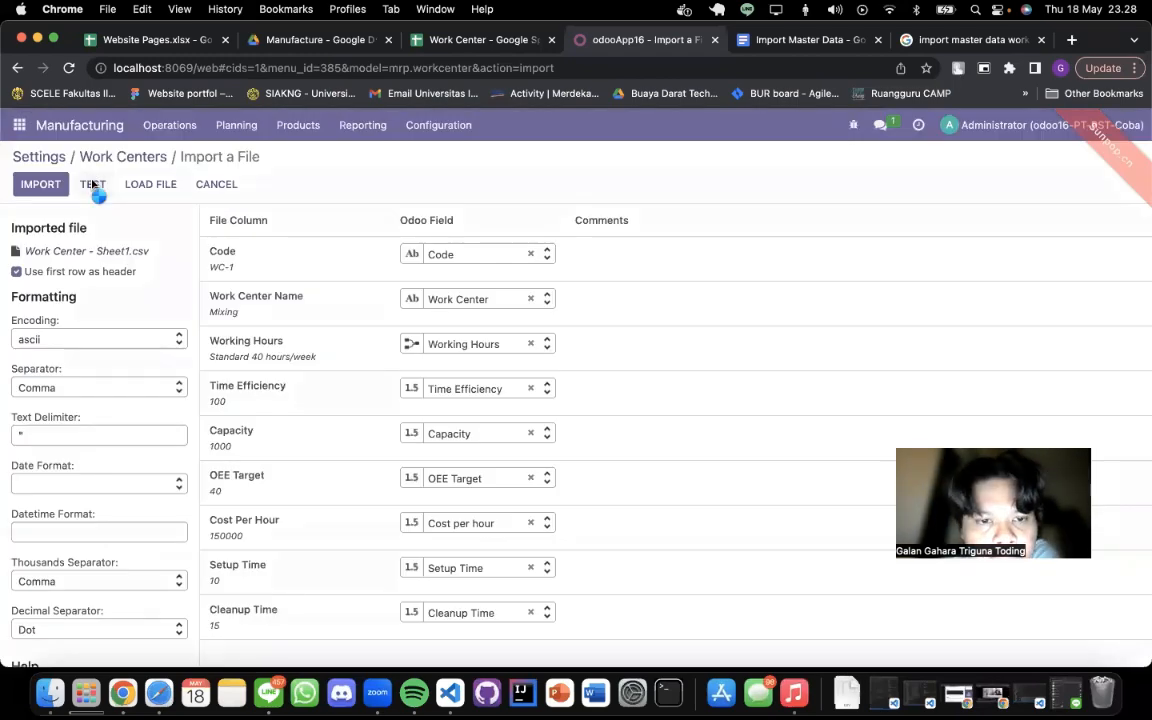
left_click(92, 185)
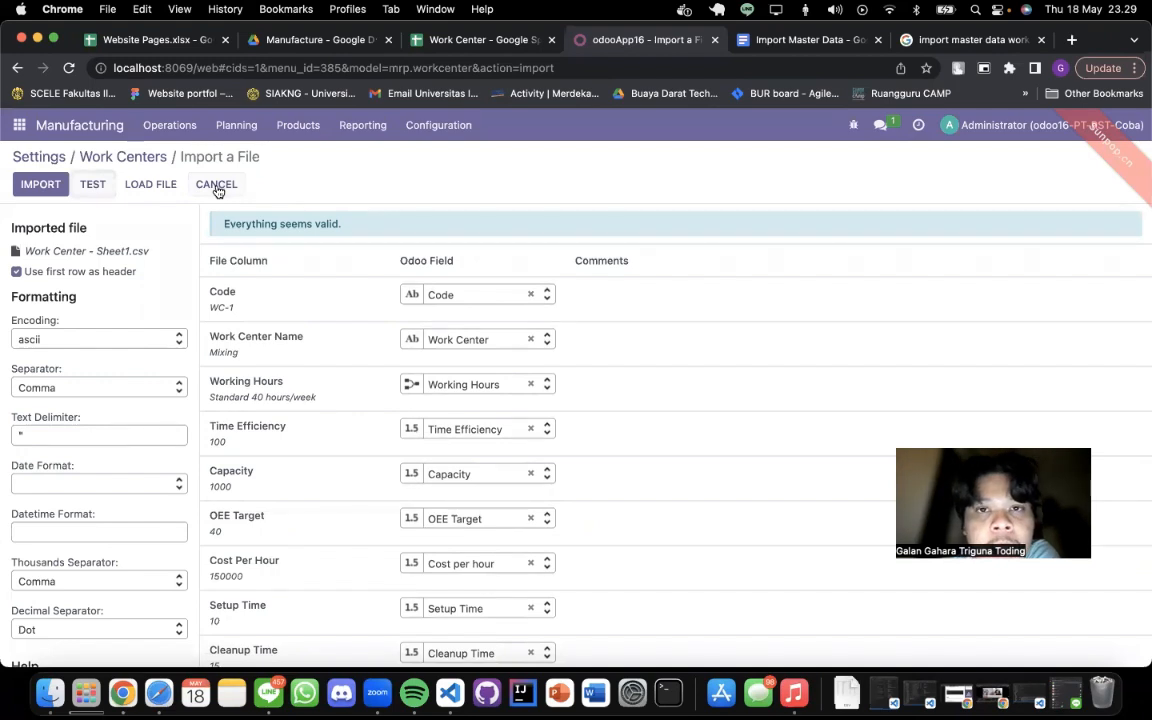
- Cancel the work center import and compare the Work Centers list in Odoo with the Work Center sheet
left_click(218, 188)
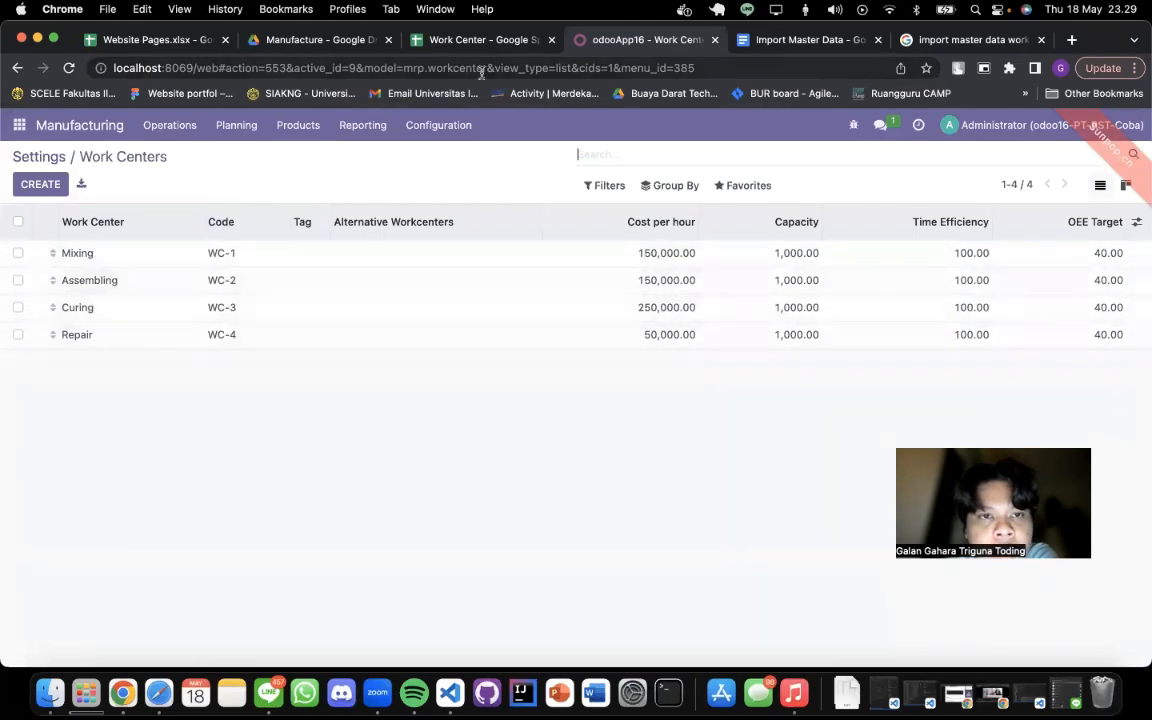
left_click(452, 40)
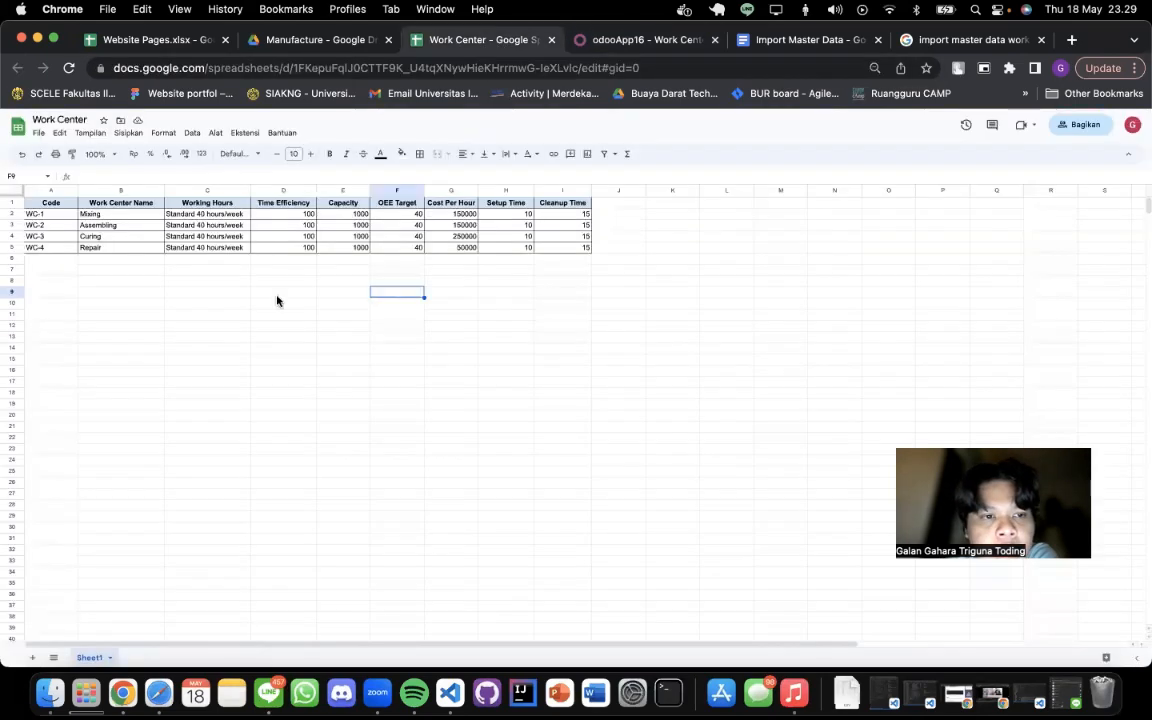
left_click(652, 40)
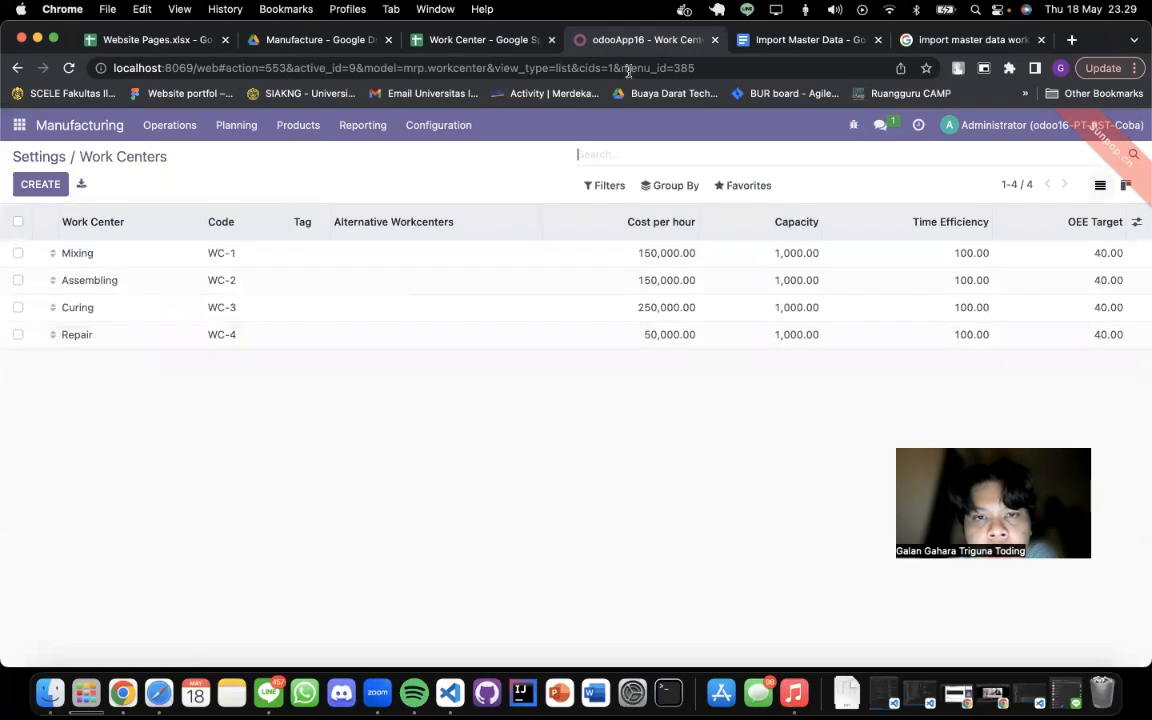
left_click(502, 40)
left_click(638, 47)
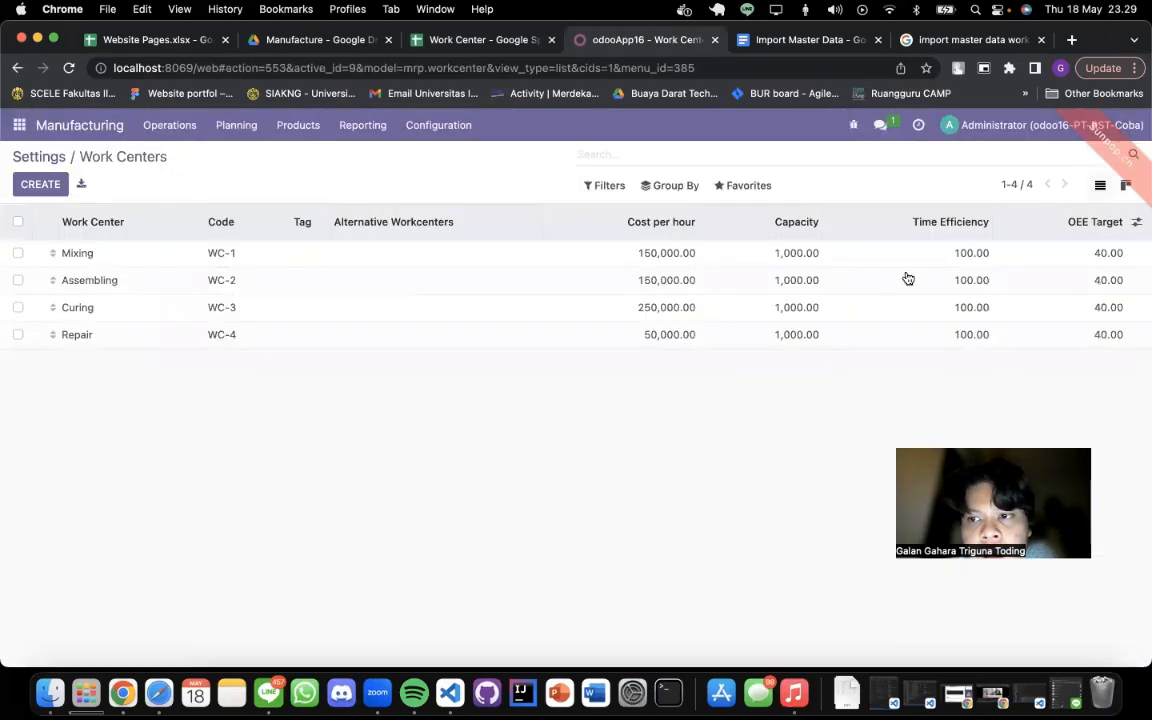
left_click(479, 38)
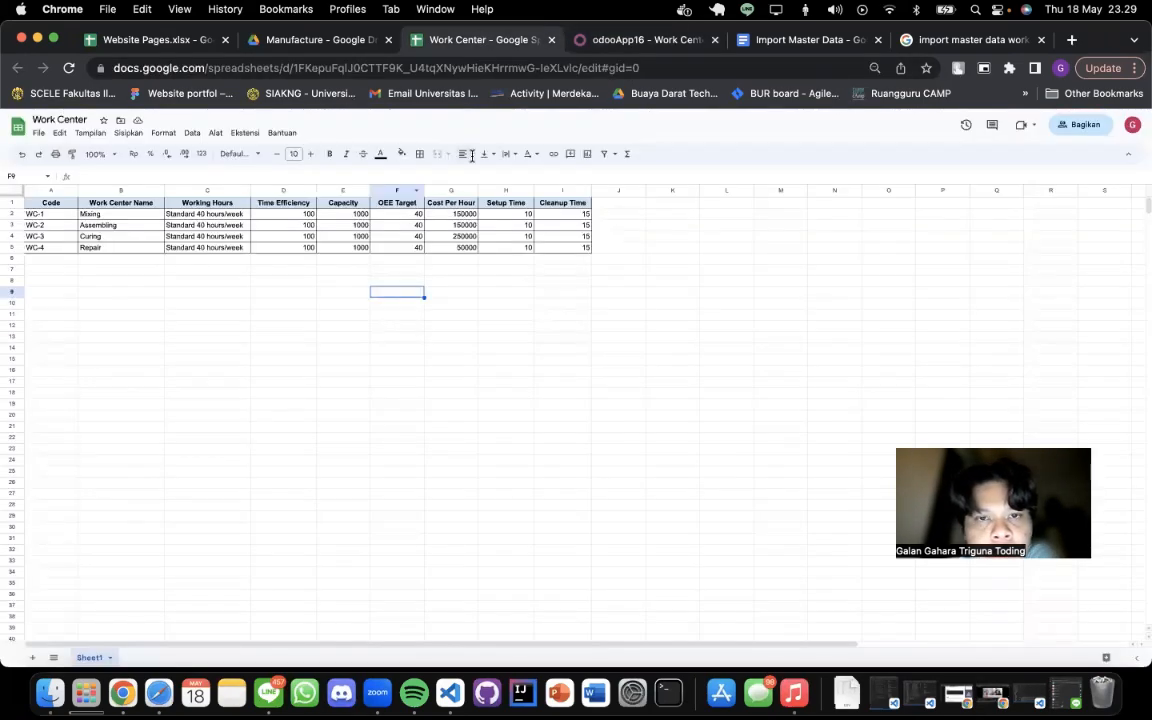
left_click(630, 40)
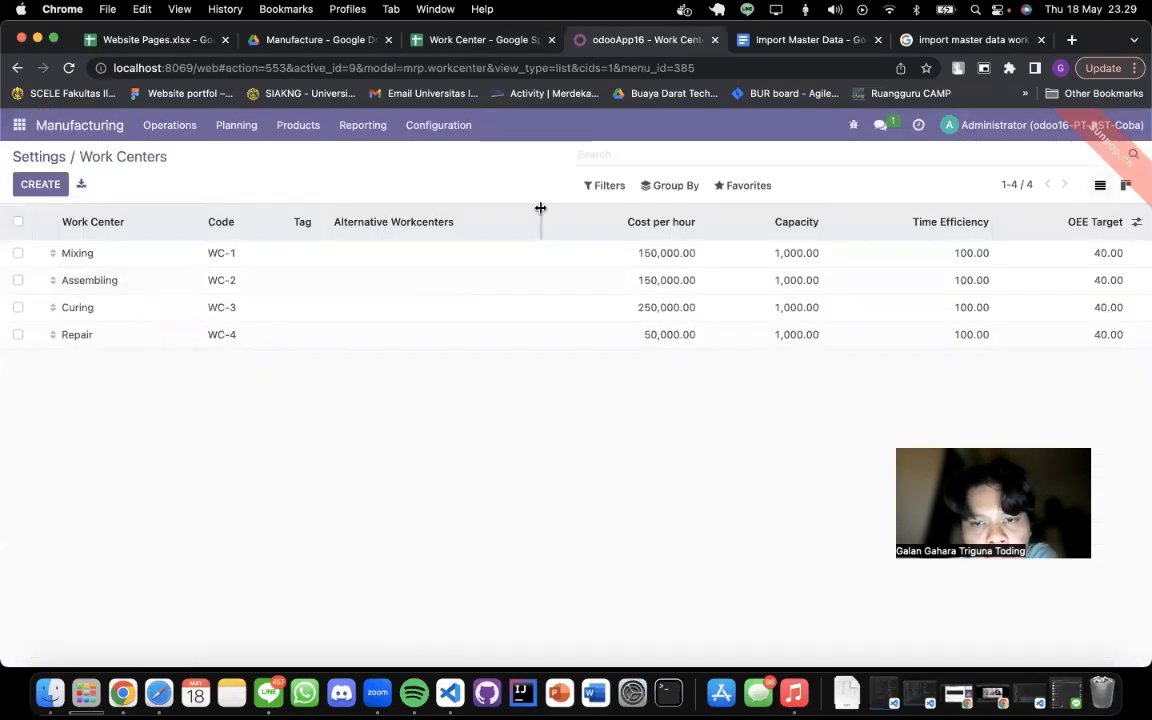
- Close the Work Center sheet and open the Purchase folder under Master Data in Google Drive
left_click(550, 41)
left_click(284, 42)
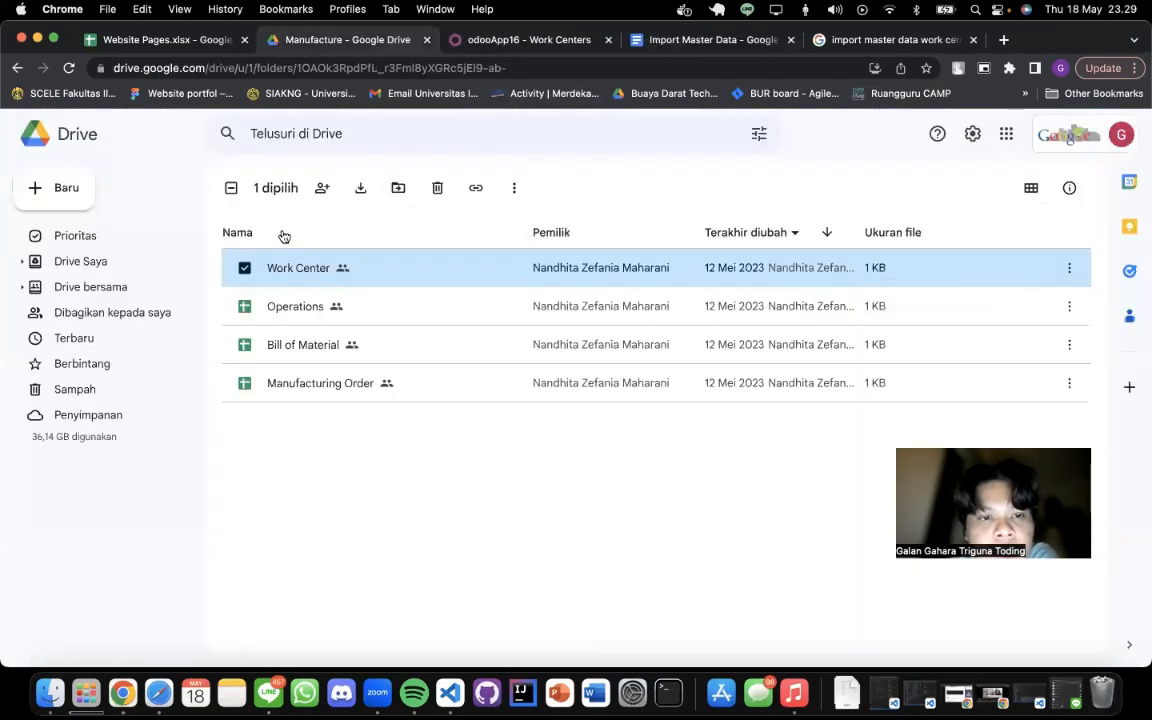
left_click(17, 68)
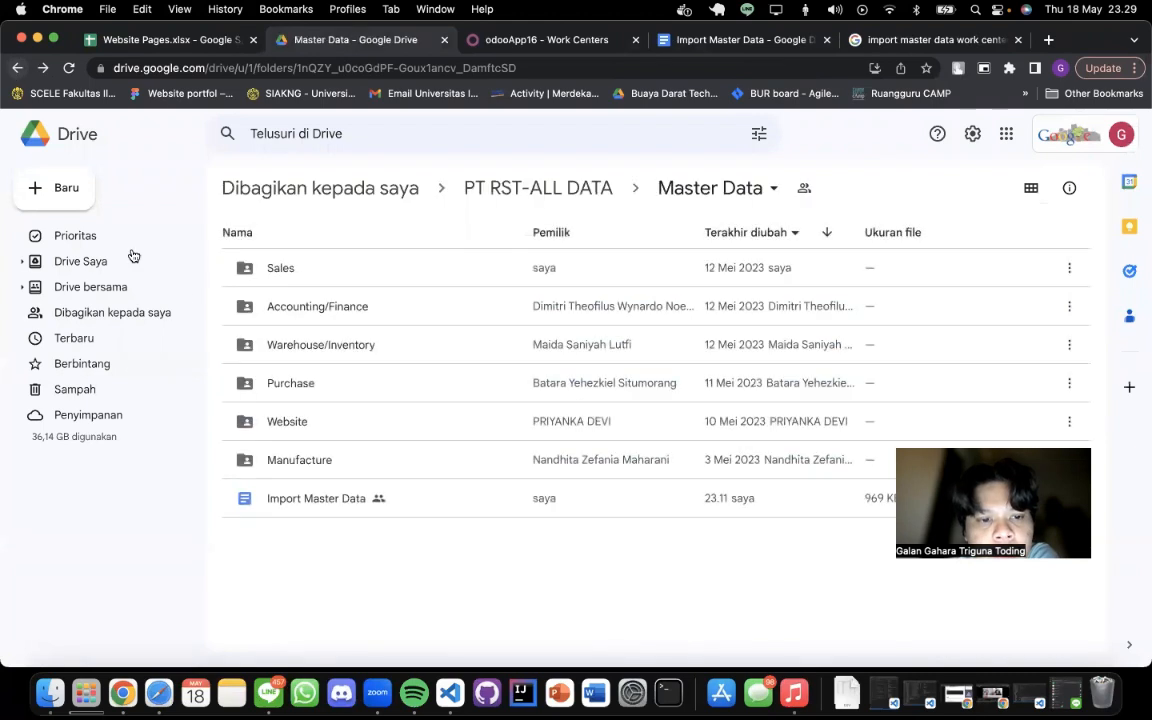
double_click(319, 391)
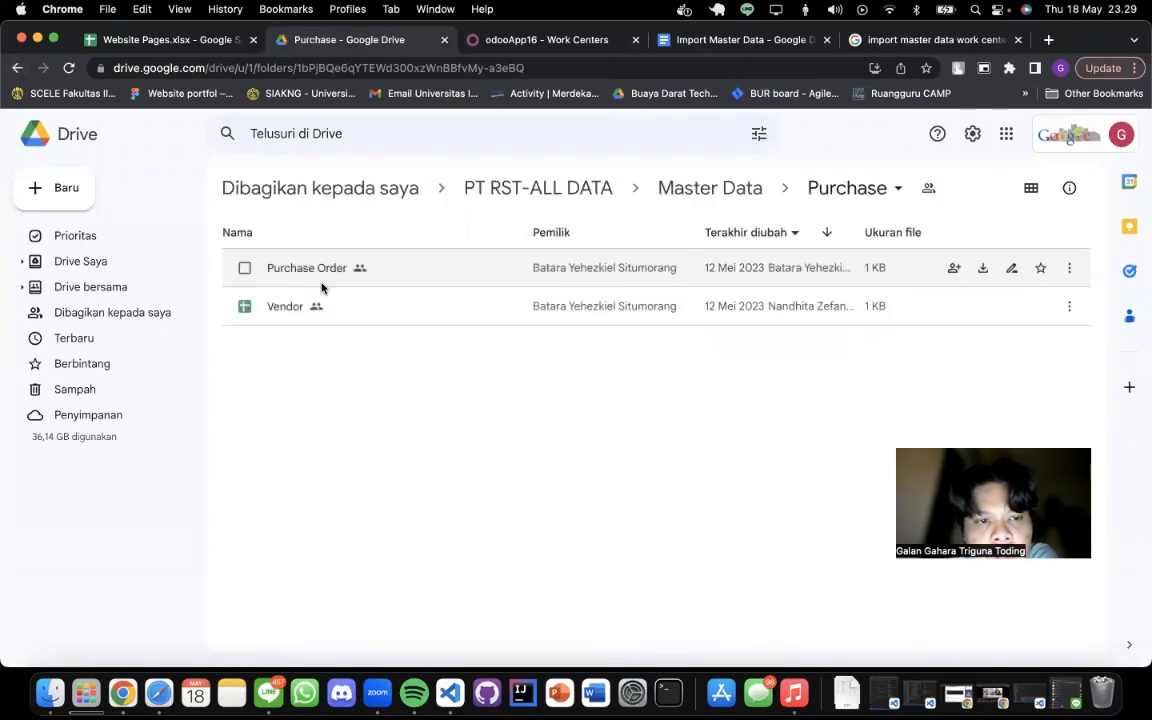
- Open the Purchase Order and Vendor sheets from the Purchase folder
left_click(399, 267)
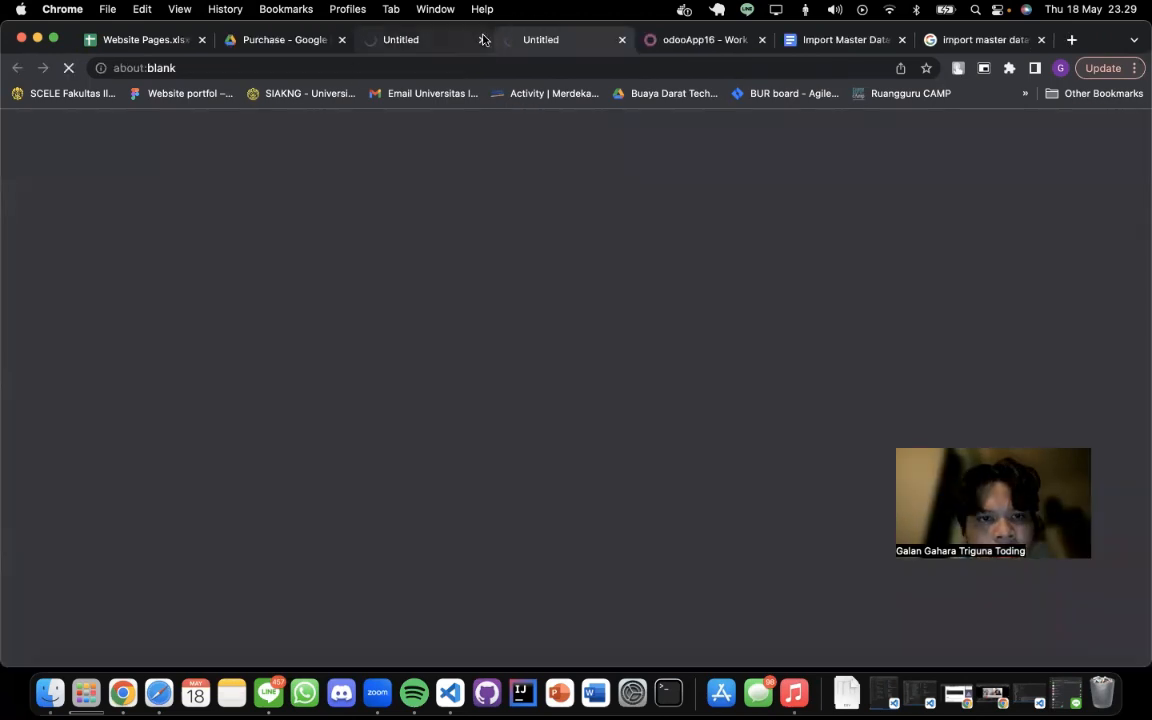
left_click(483, 39)
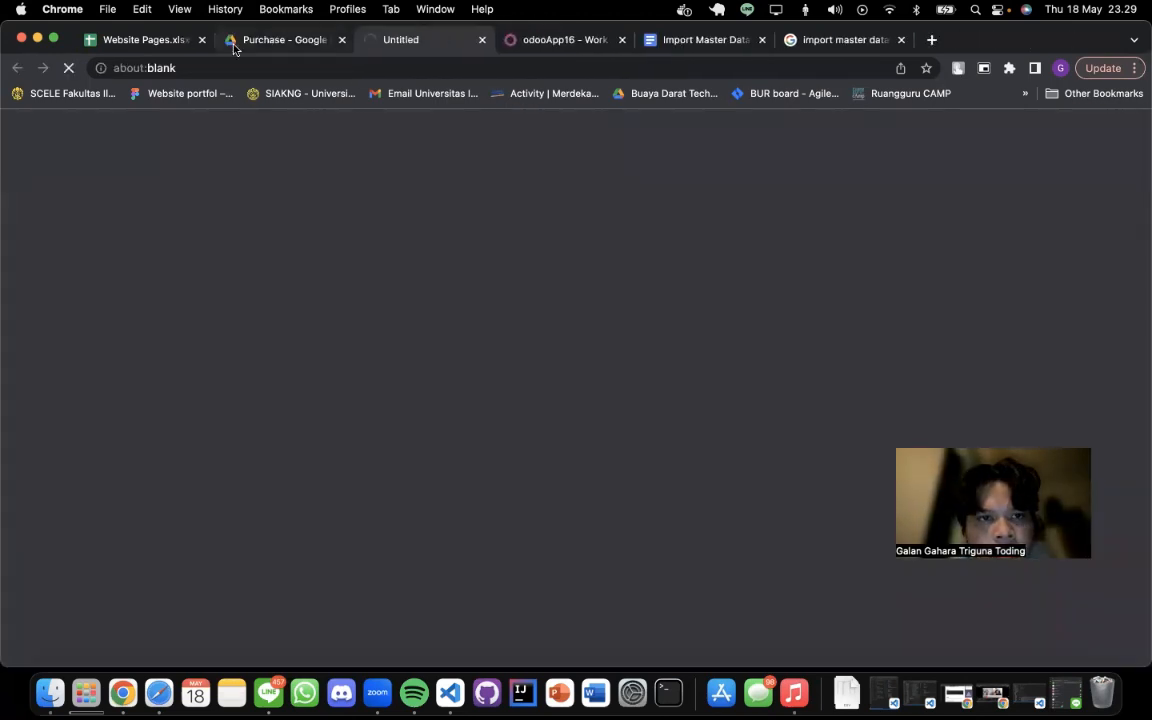
left_click(262, 47)
double_click(278, 308)
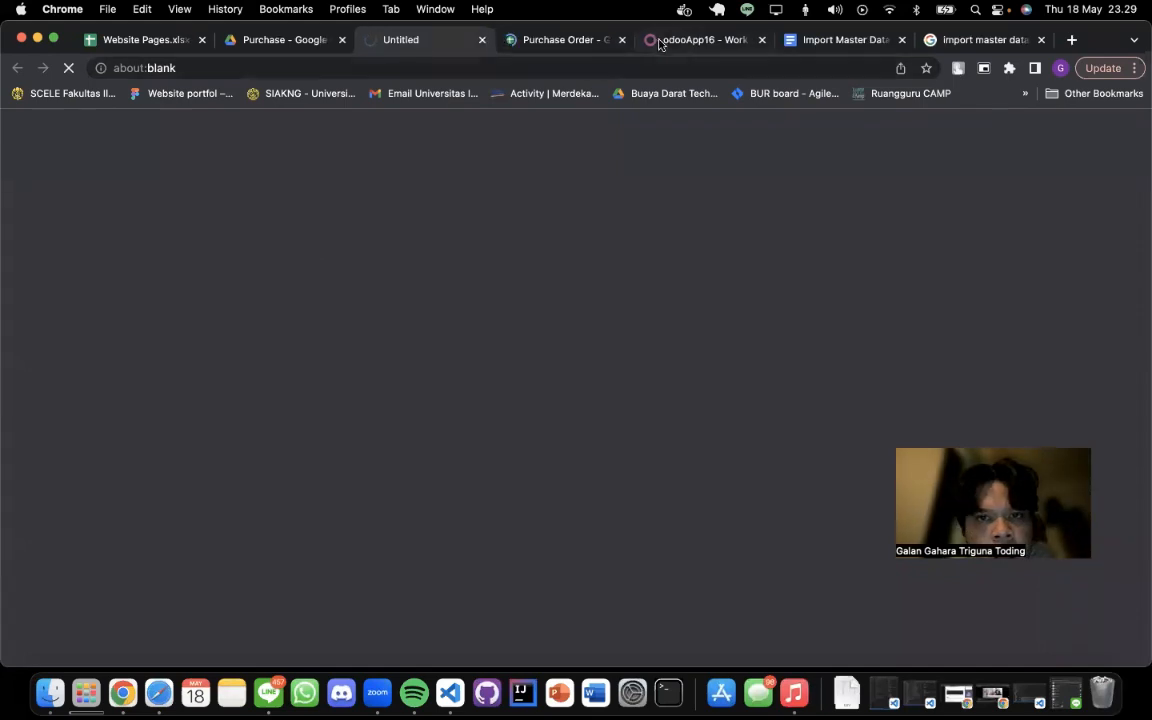
- Switch to Odoo and open the Vendors list in the Purchase app
left_click(651, 39)
left_click(19, 125)
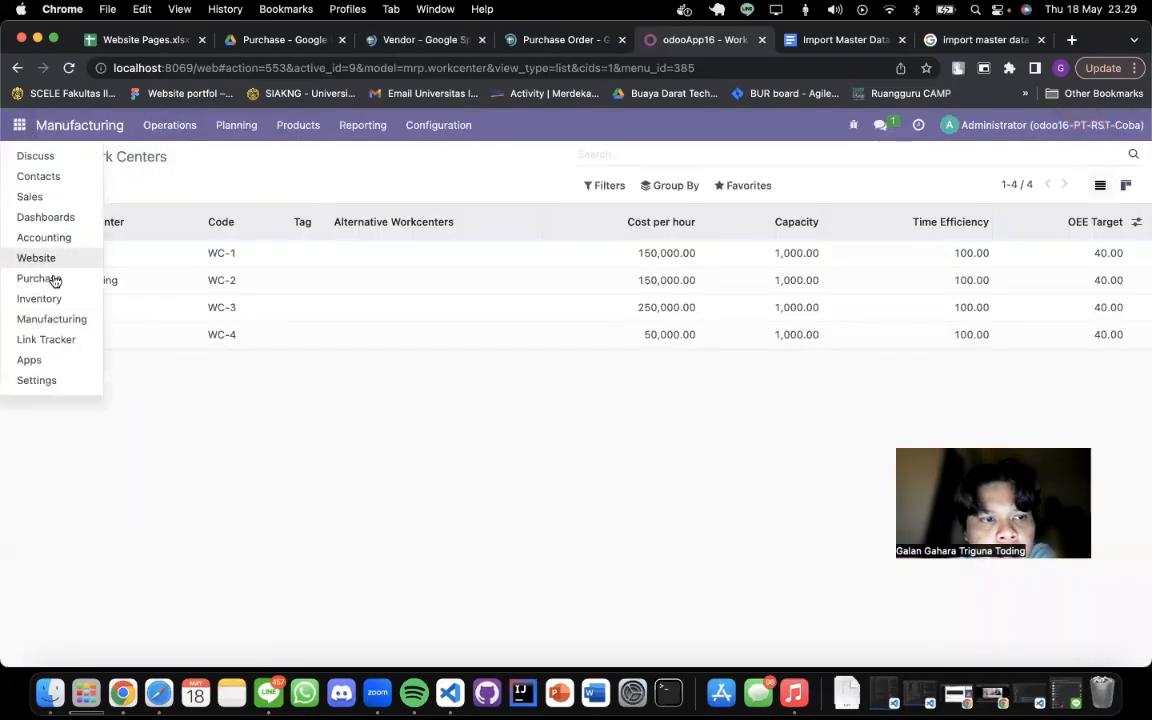
left_click(53, 278)
left_click(141, 134)
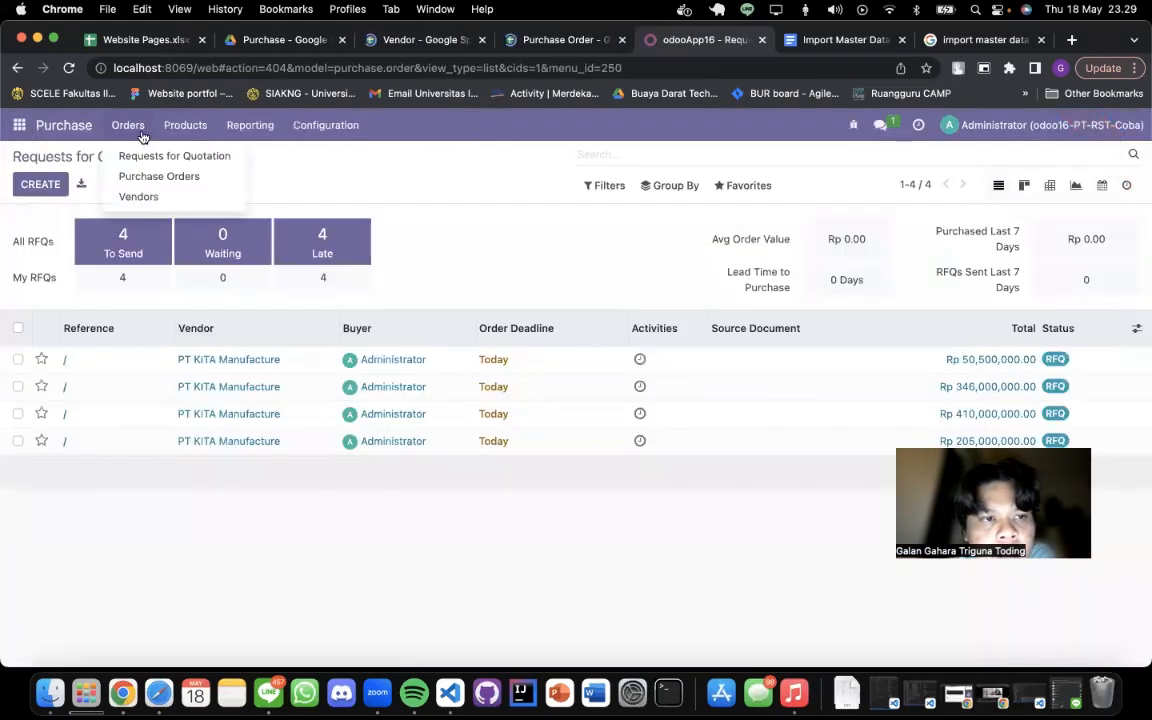
mouse_move(185, 125)
left_click(134, 195)
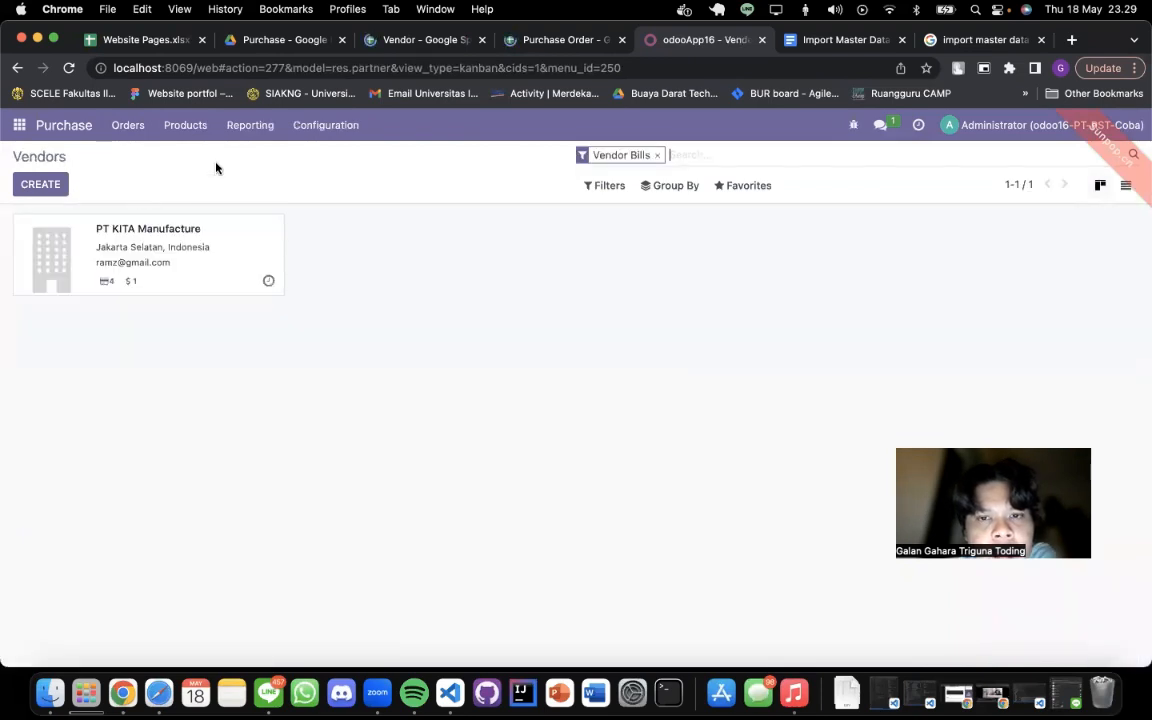
- Review the Vendor sheet, then close it and return to the Vendors list in Odoo
left_click(437, 40)
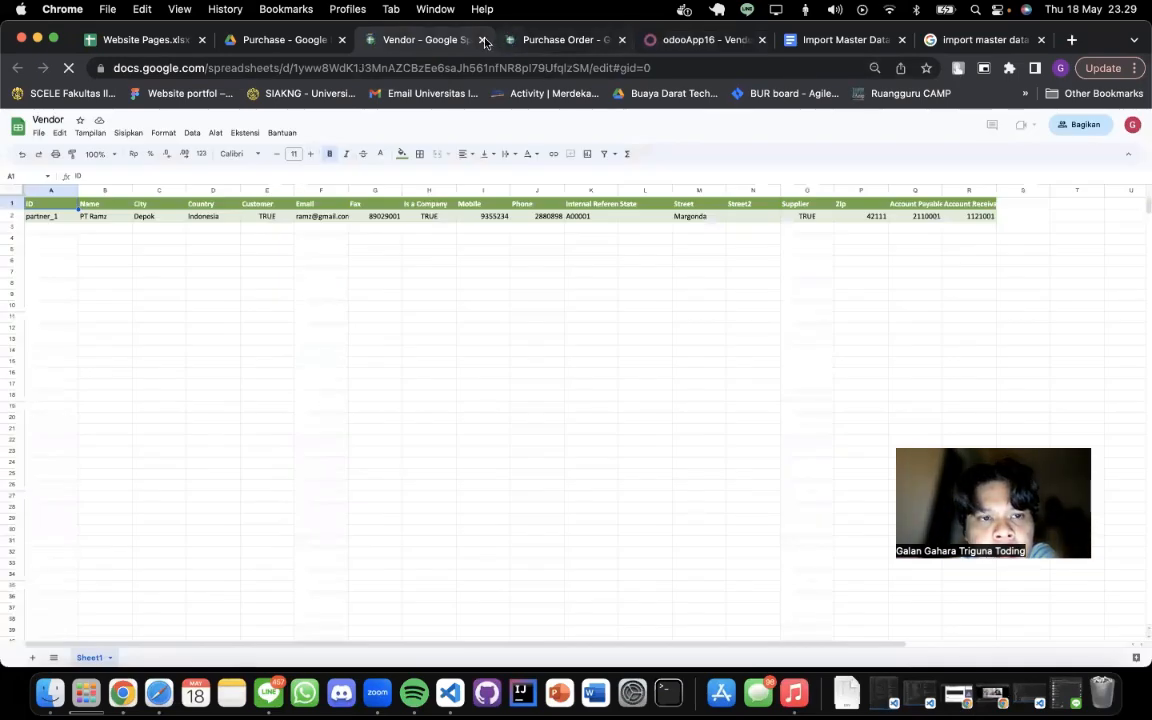
key("super+w")
left_click(636, 40)
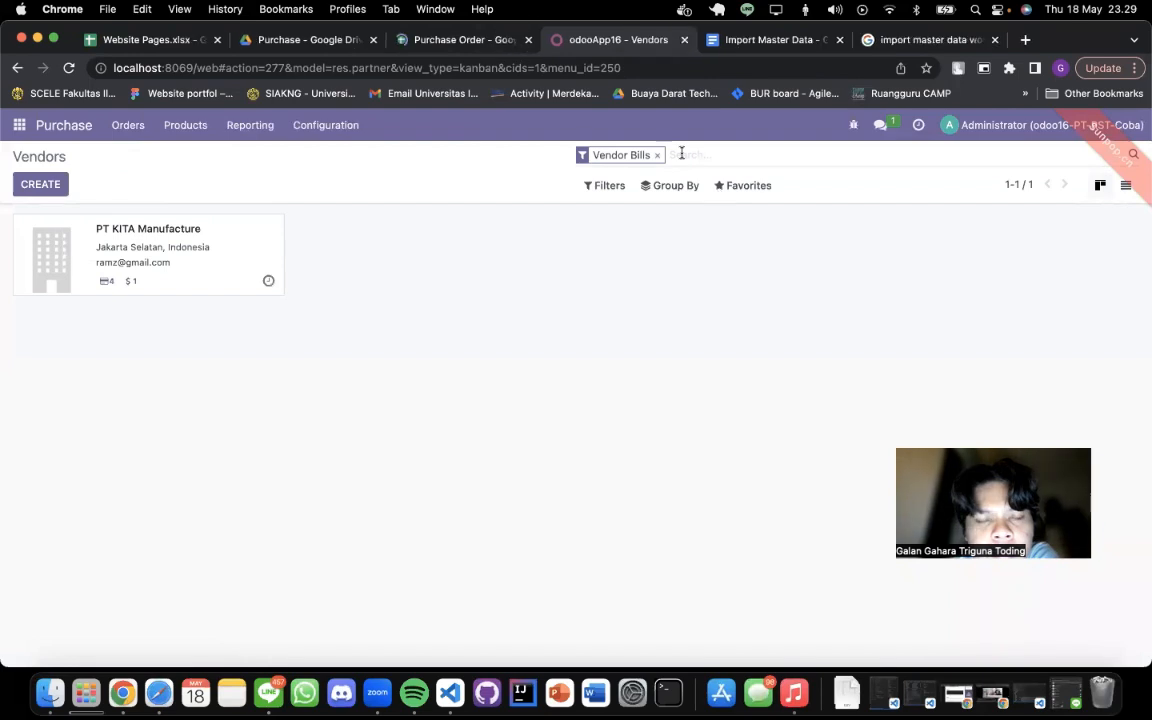
- Upload Vendor - Sheet1.csv from Downloads as the import file for the vendors and import it
left_click(740, 186)
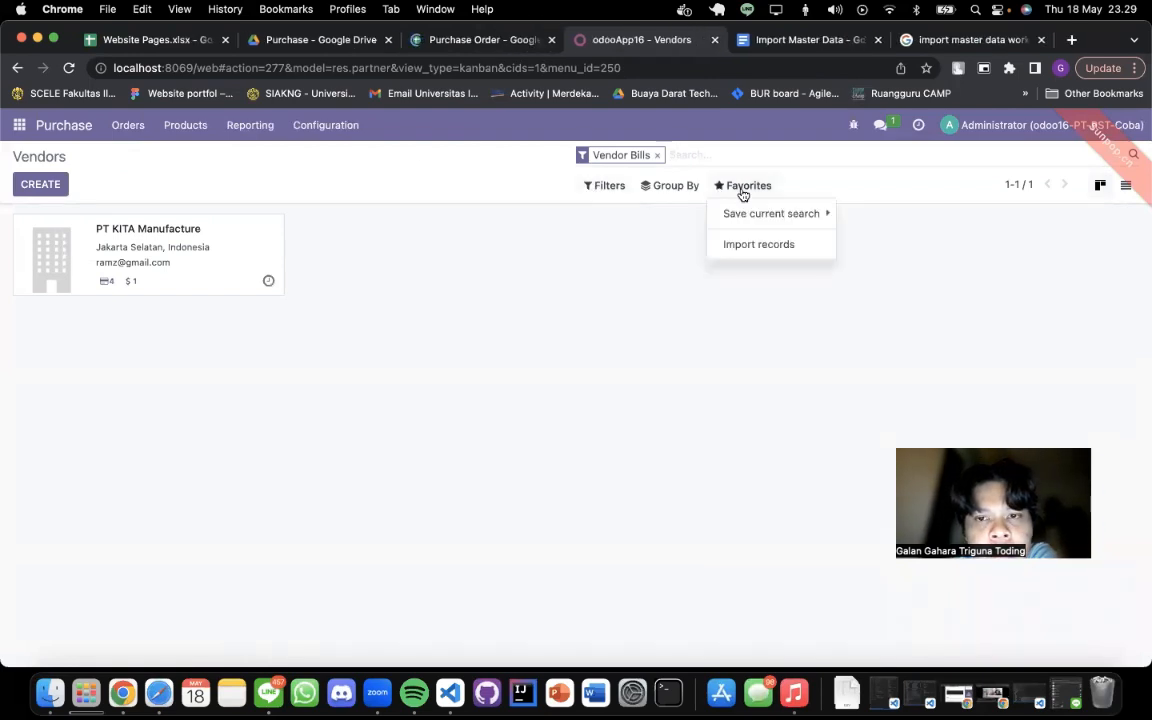
left_click(737, 246)
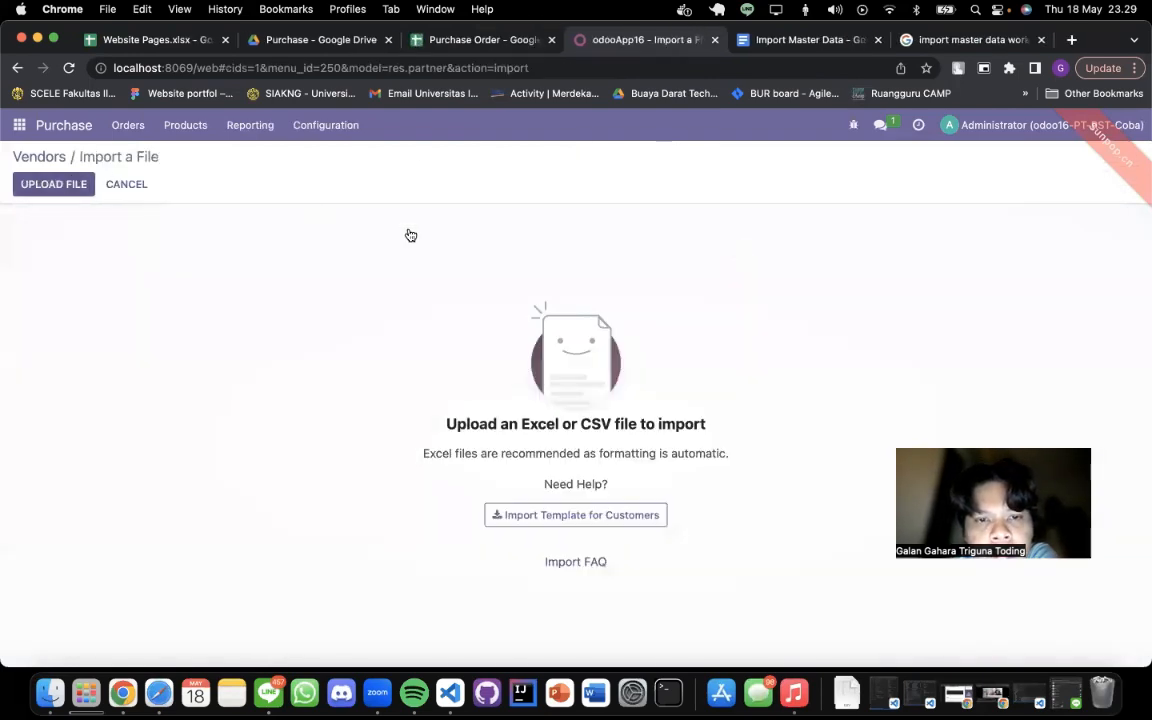
left_click(54, 184)
left_click(404, 375)
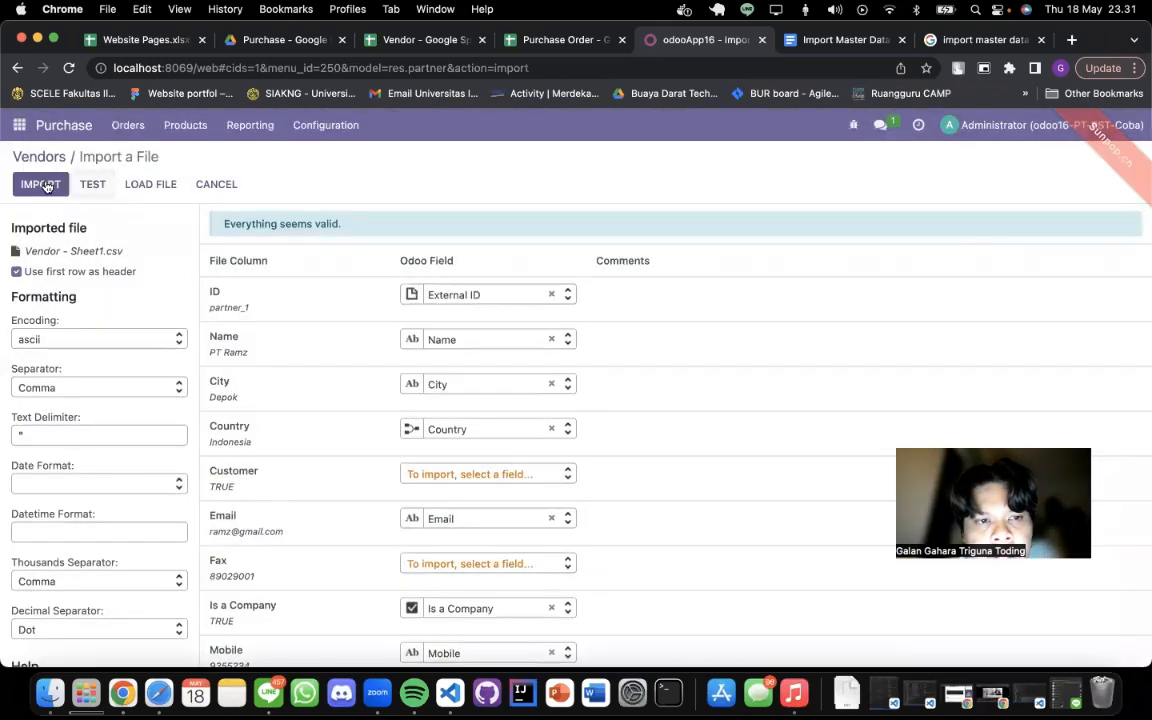
left_click(44, 185)
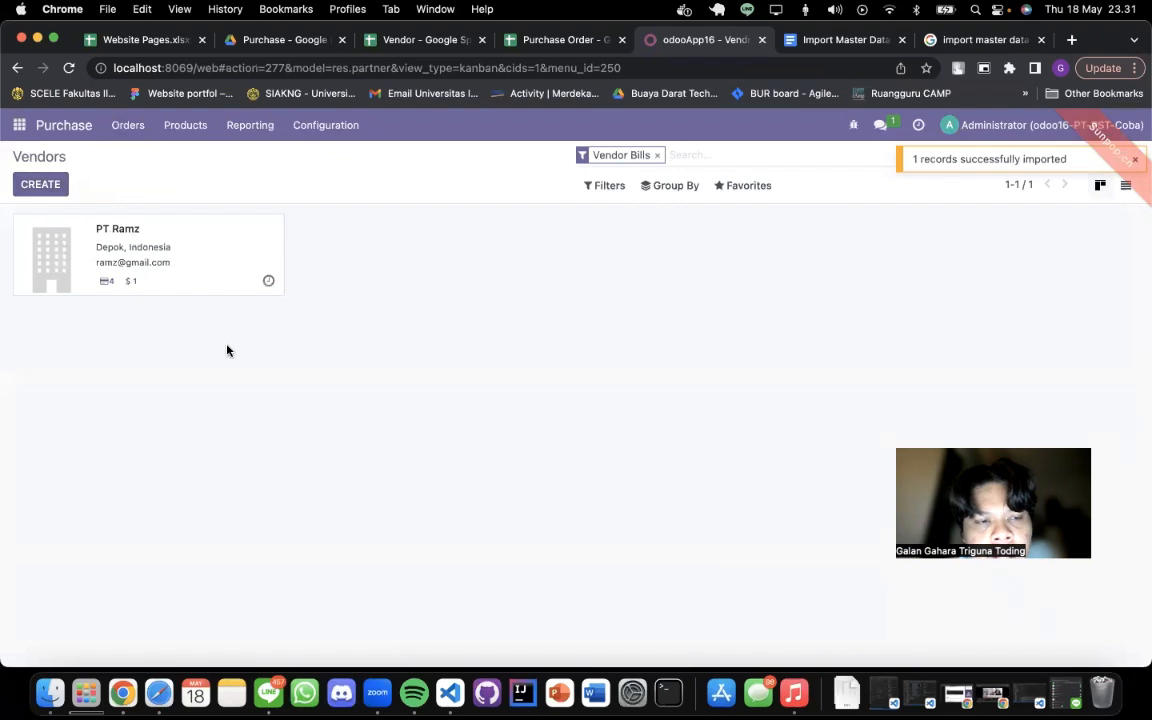
- Open the Purchase Orders list and start a record import for it
left_click(172, 124)
left_click(134, 128)
left_click(126, 173)
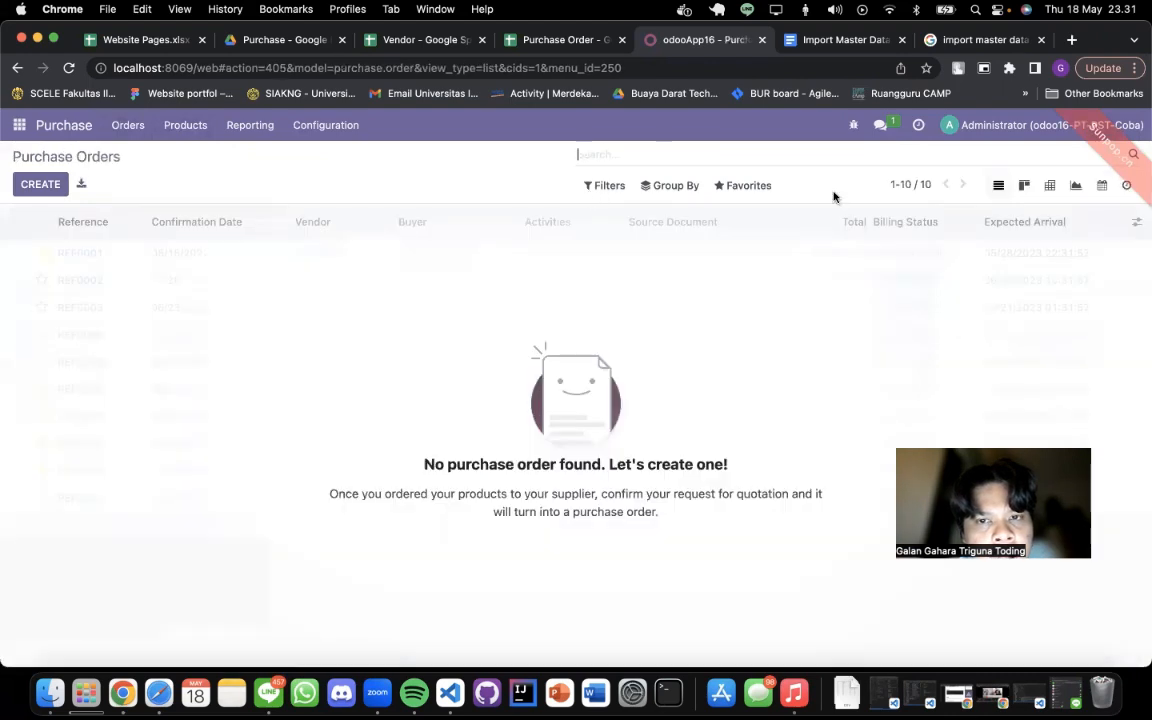
left_click(733, 188)
left_click(736, 246)
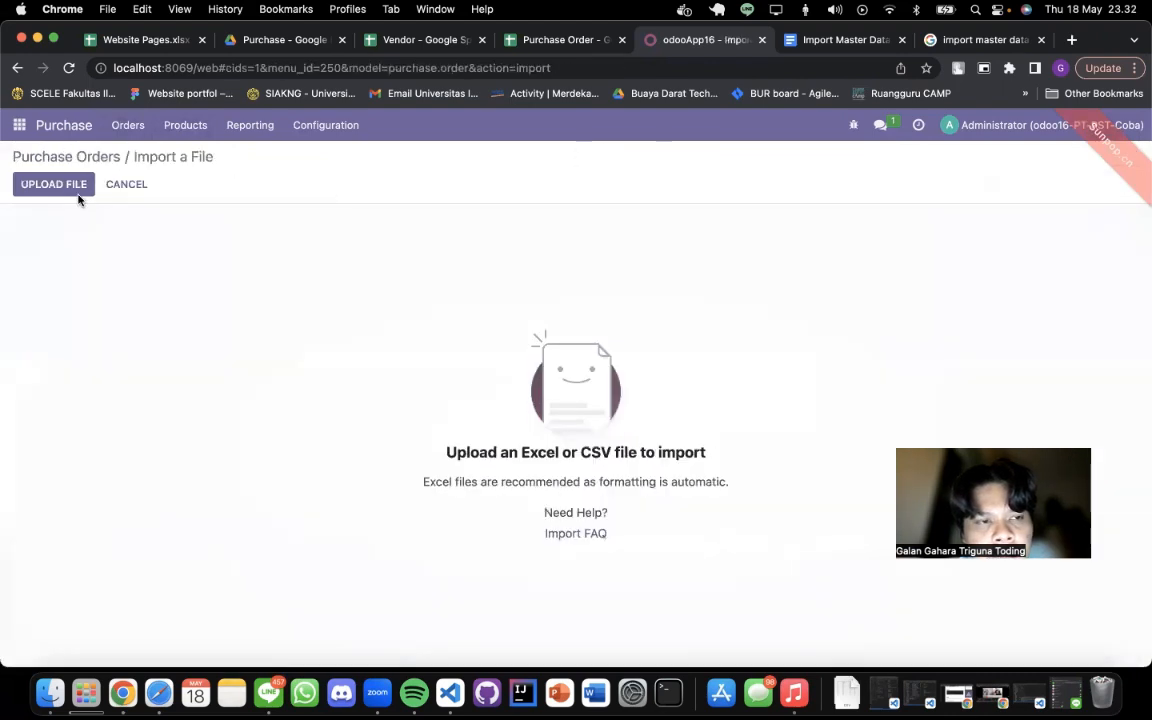
- Upload Purchase Order - Sheet1.csv from Downloads, test it and import the purchase orders
left_click(69, 194)
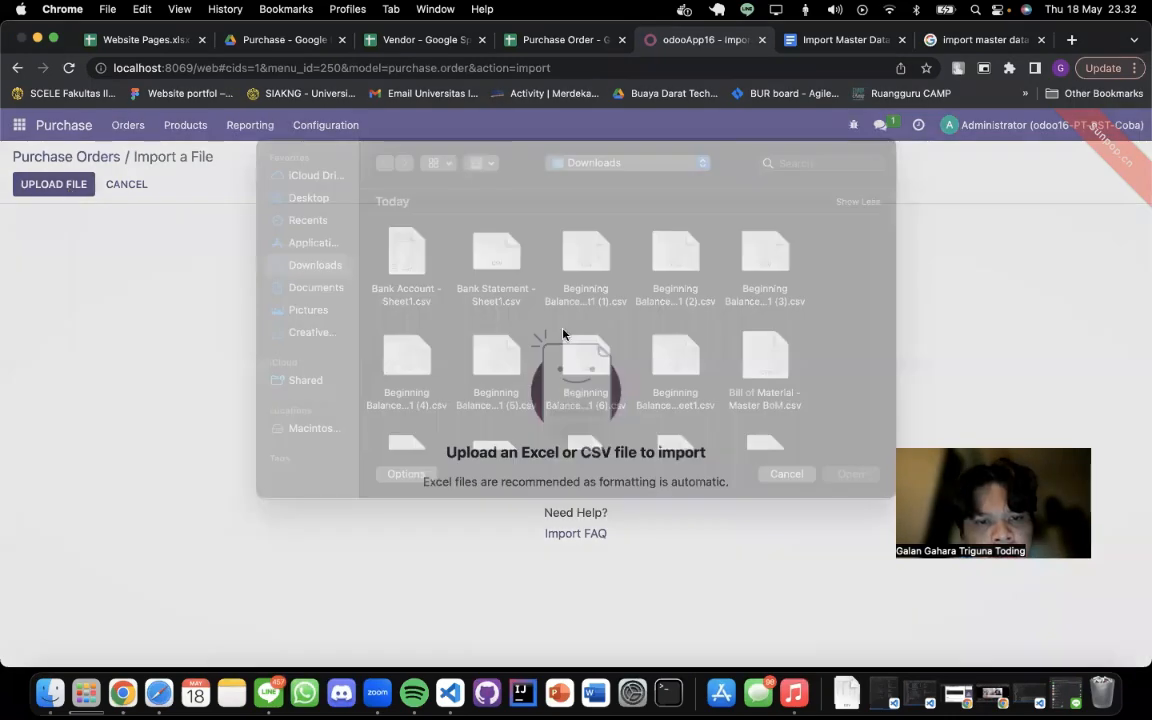
scroll(563, 334, "down", 10)
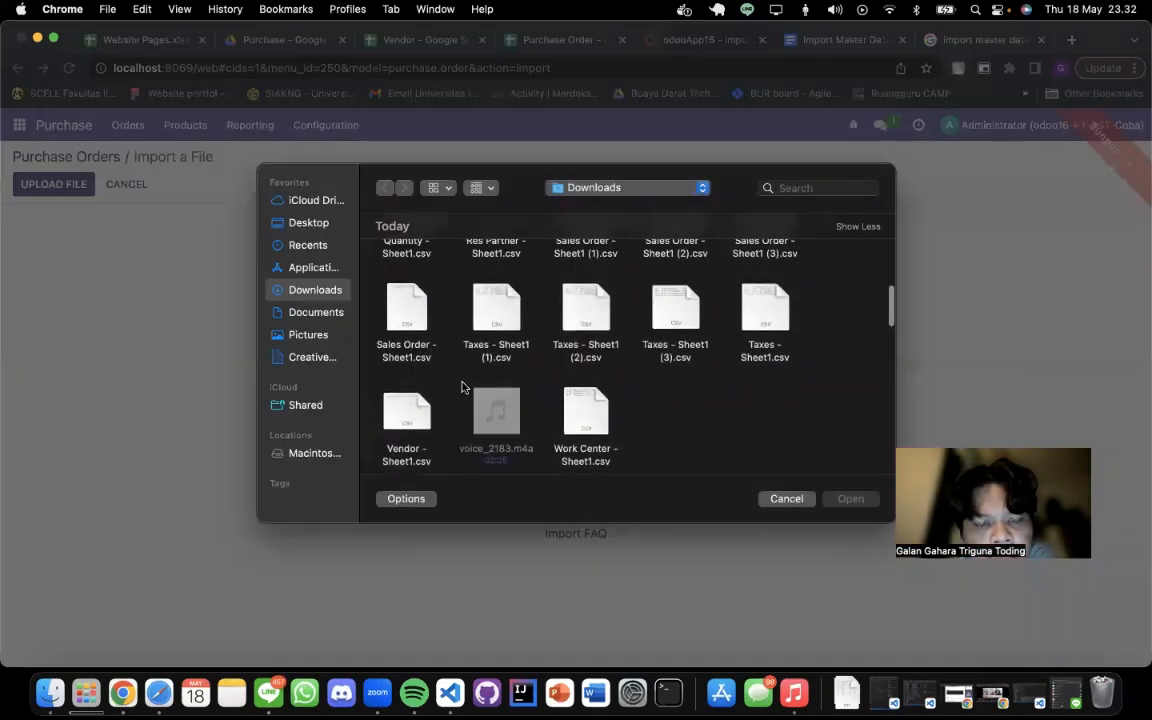
scroll(463, 382, "up", 2)
double_click(659, 311)
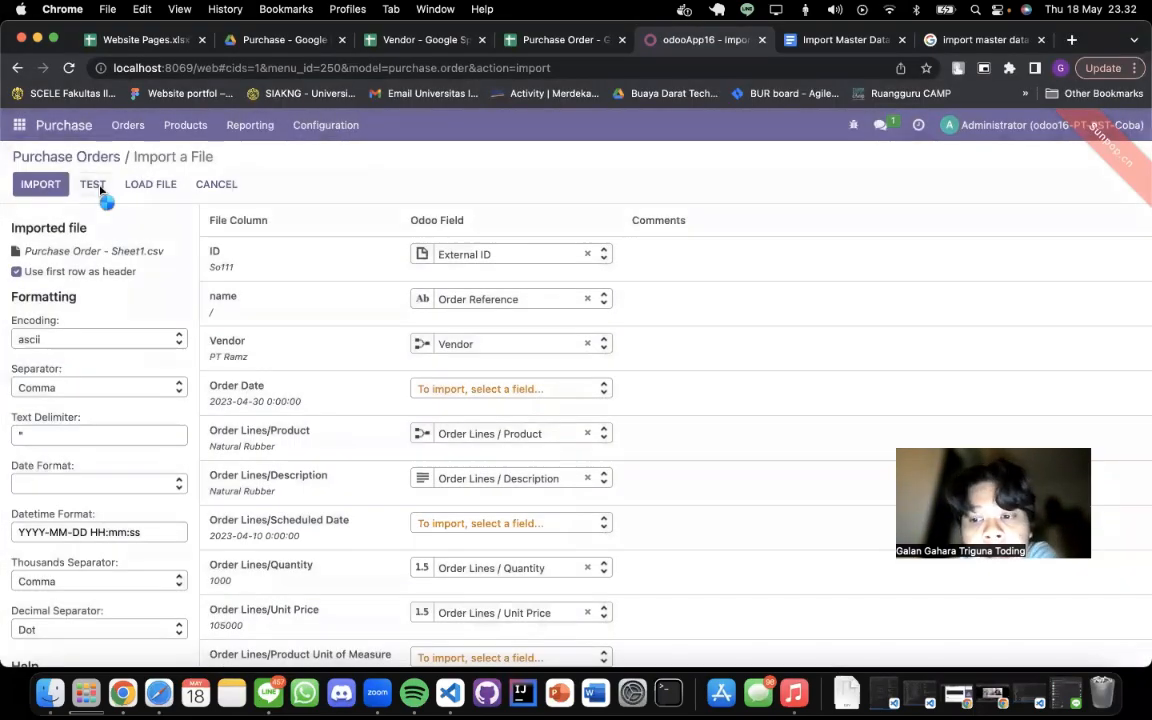
left_click(93, 184)
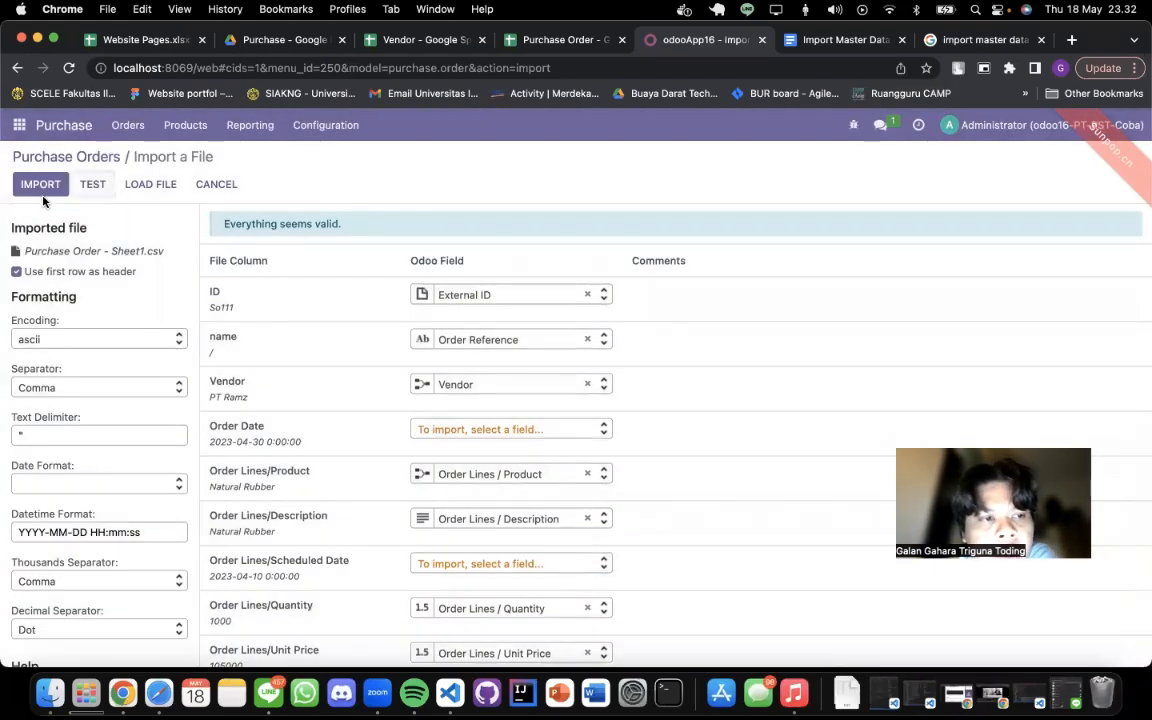
left_click(44, 188)
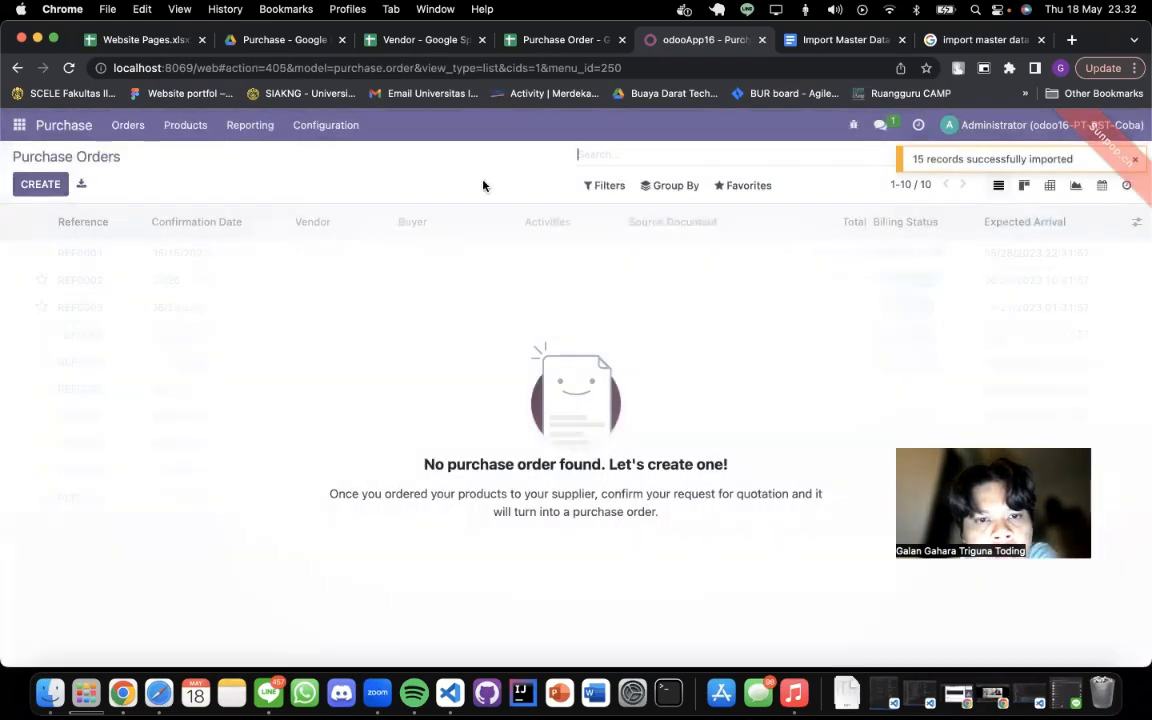
- Open the Requests for Quotation list to check the imported purchase orders
left_click(139, 126)
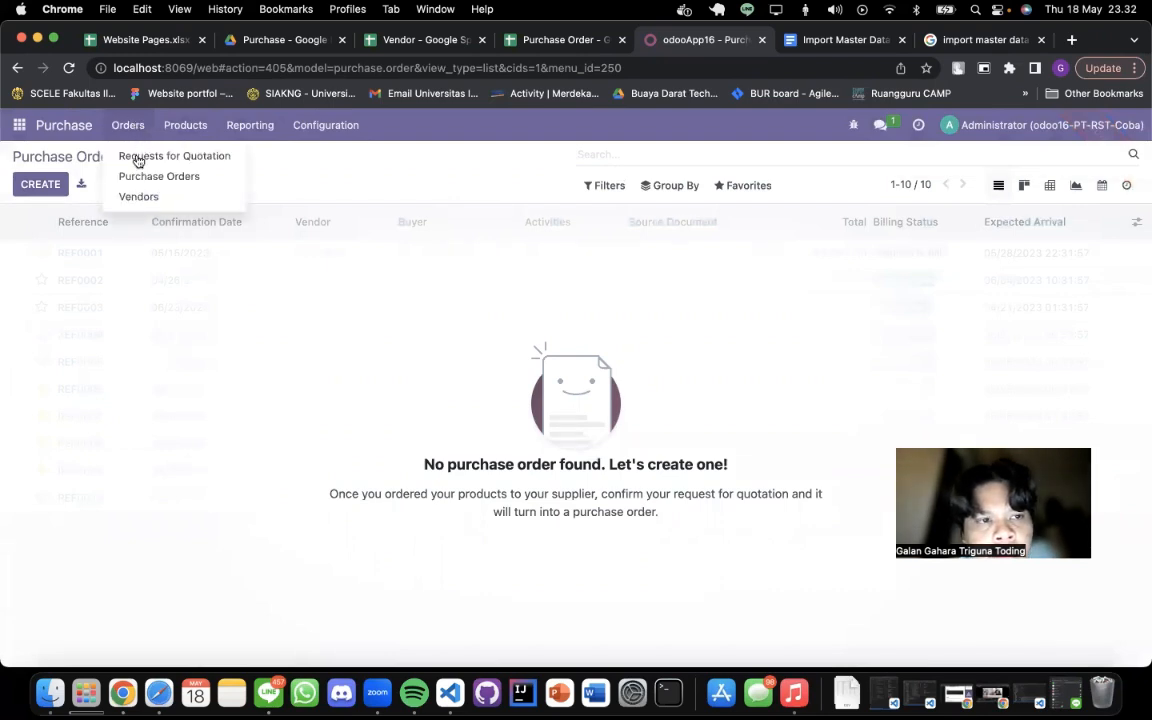
left_click(128, 156)
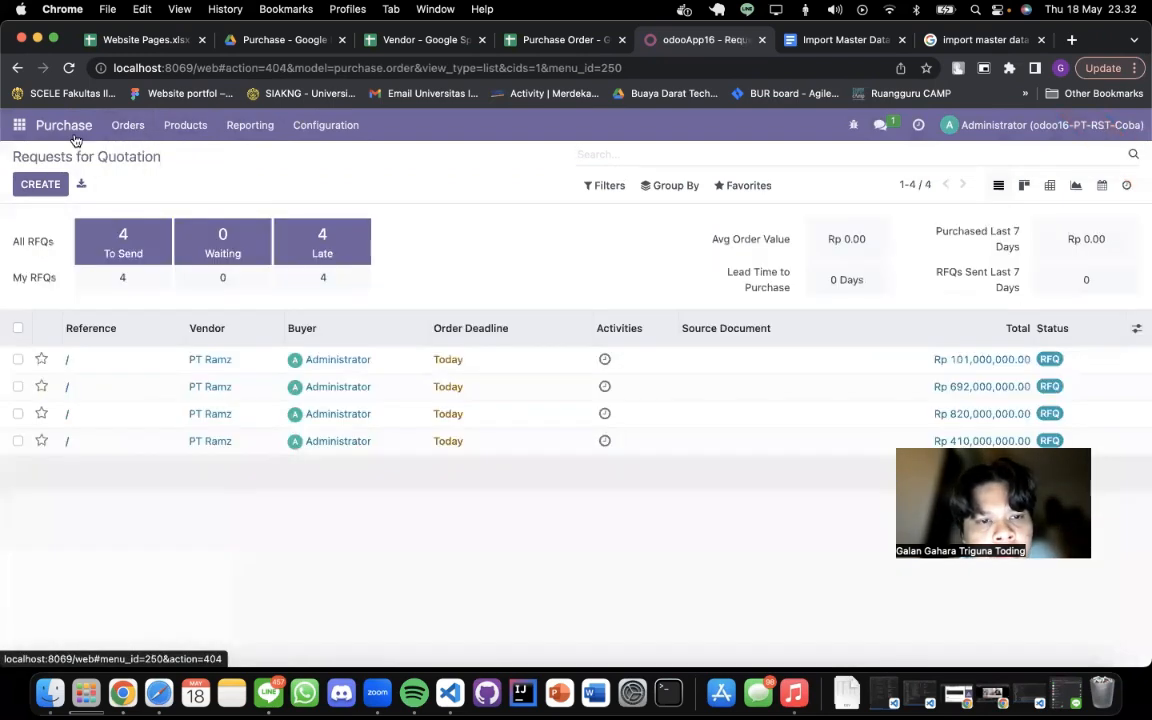
left_click(128, 127)
mouse_move(185, 127)
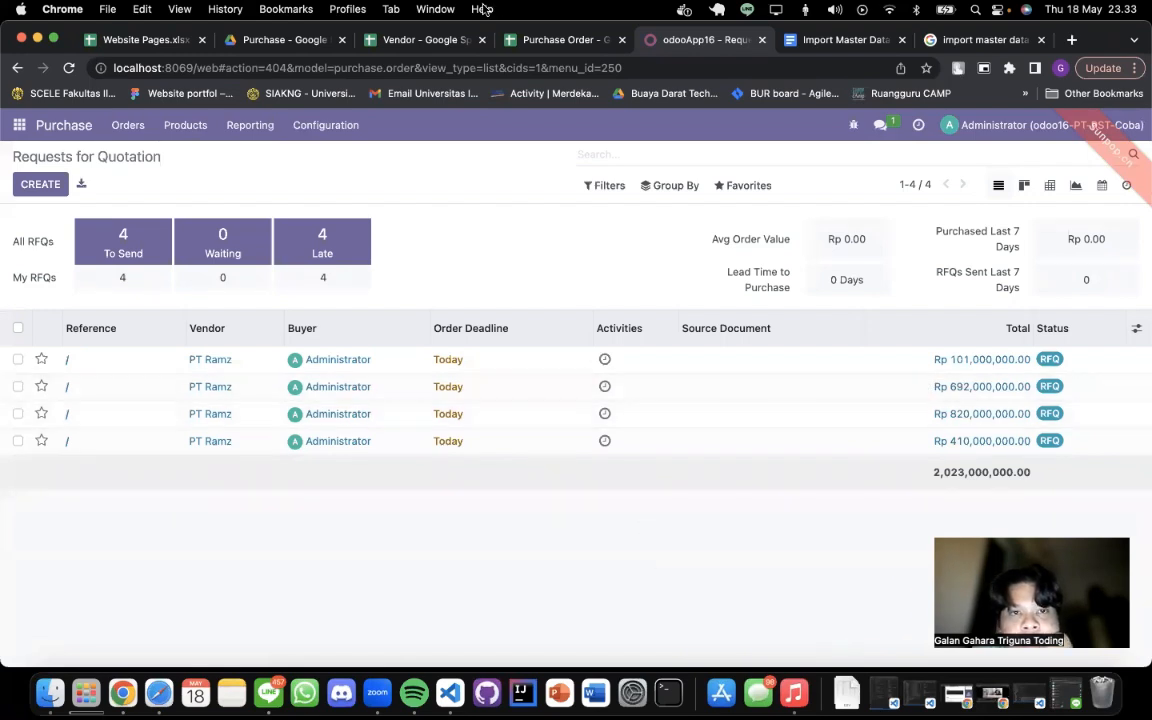
- Close the Vendor and Purchase Order sheets and open the Bank Account sheet from the Accounting/Finance folder in Google Drive
left_click(296, 45)
left_click(482, 40)
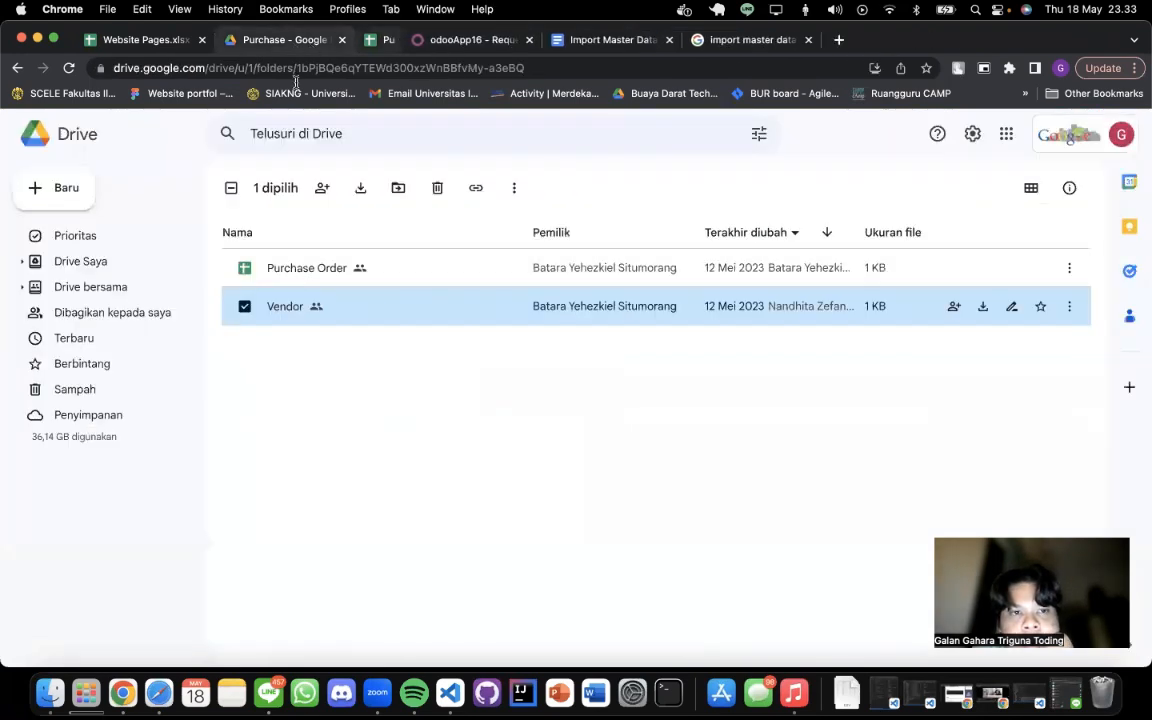
left_click(482, 40)
left_click(17, 68)
double_click(379, 298)
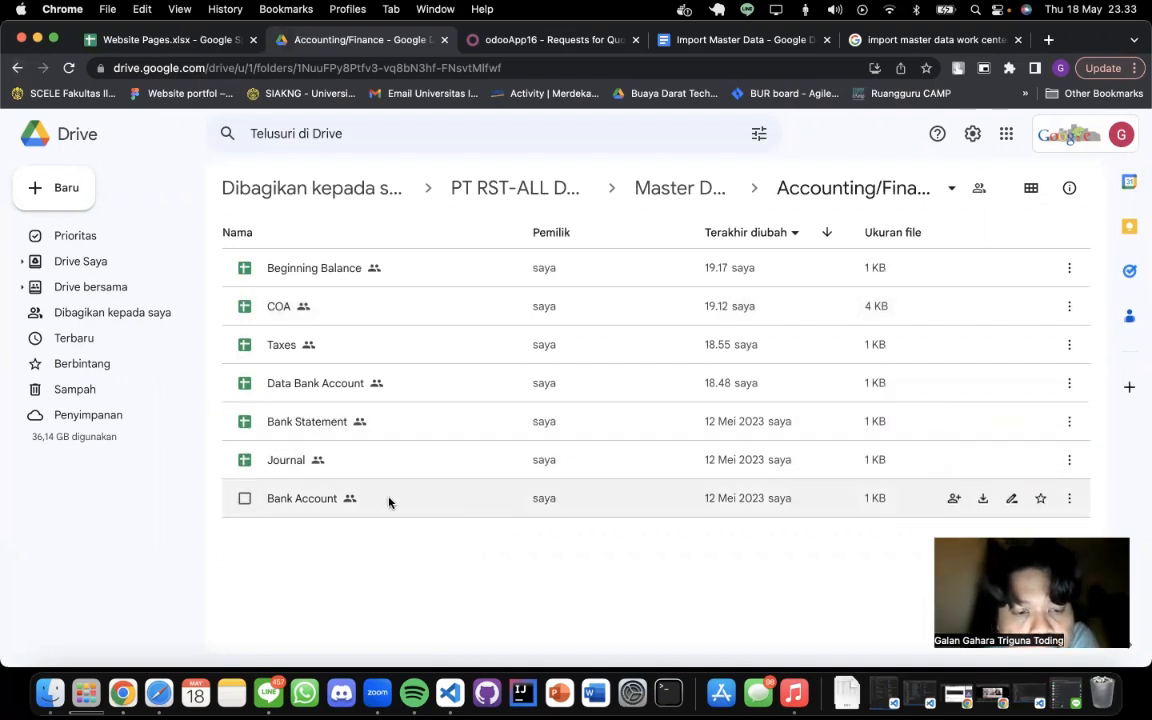
double_click(390, 502)
- Switch to Odoo and open the Banks list in the Contacts configuration
left_click(645, 40)
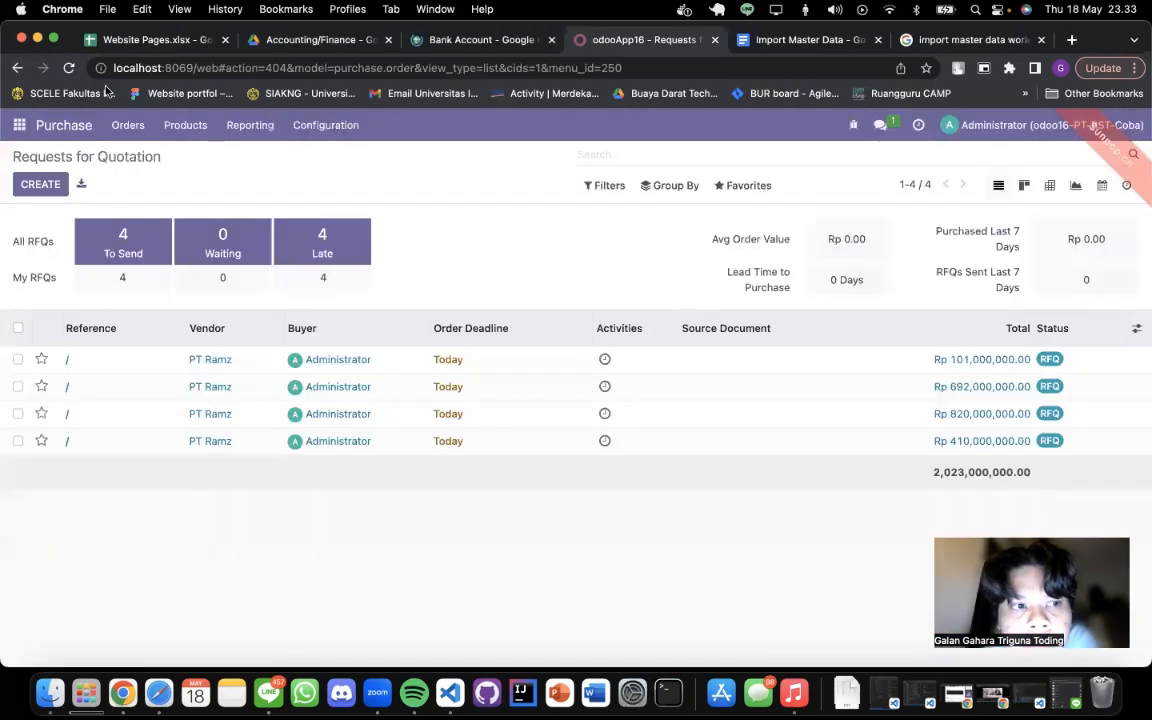
left_click(19, 127)
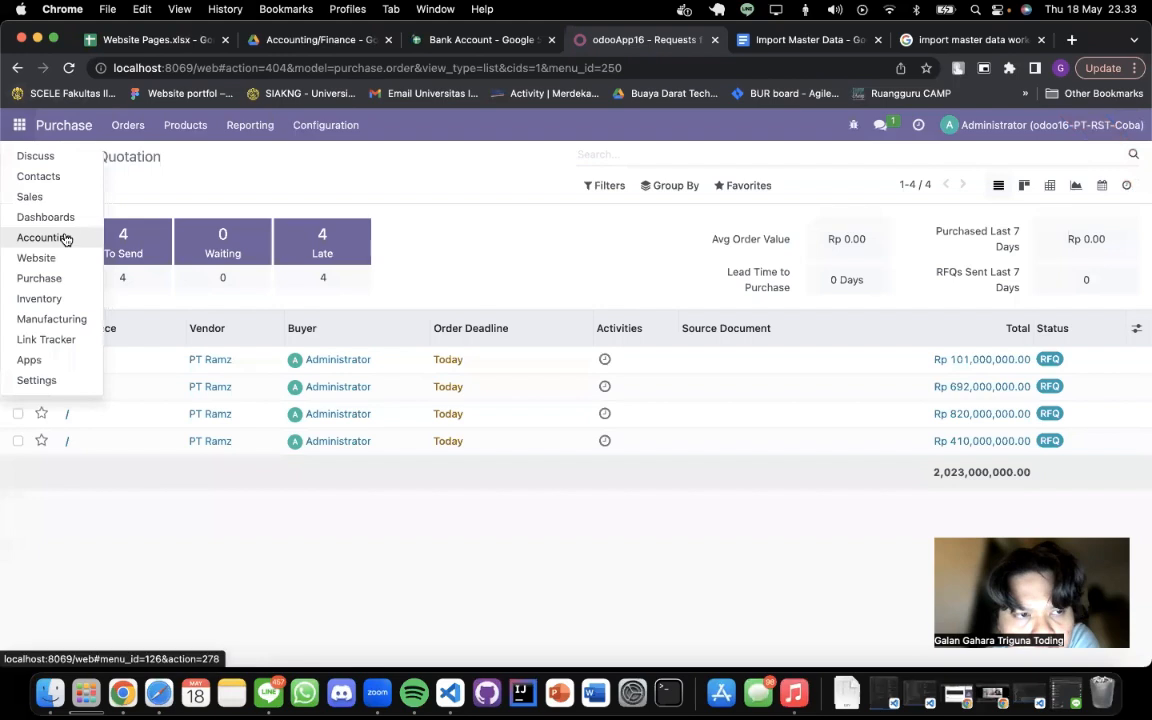
left_click(72, 179)
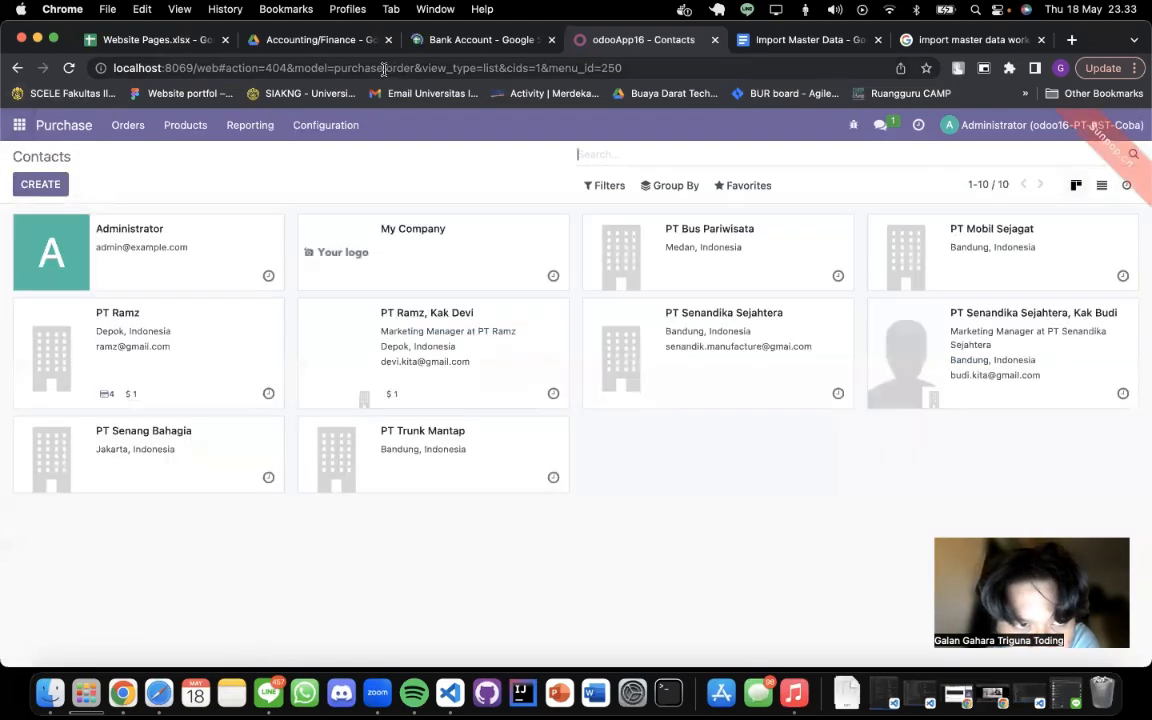
left_click(208, 127)
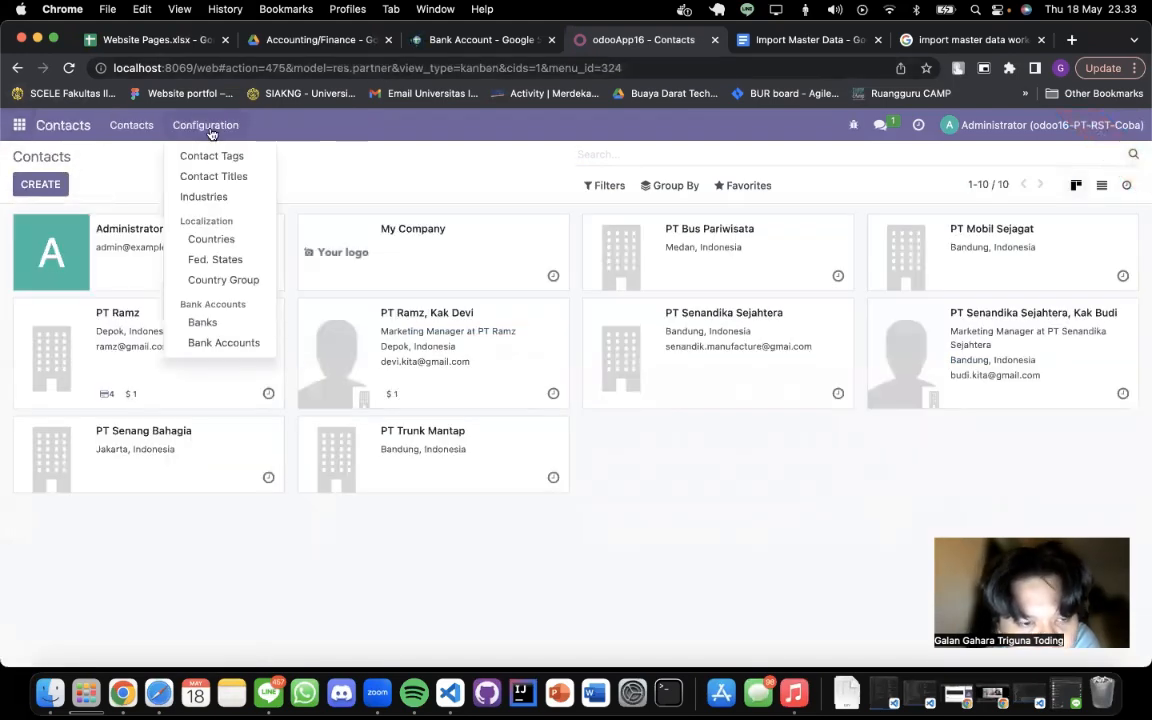
left_click(195, 323)
- Check the id, name and bic columns of the Bank Account sheet against the Banks list in Odoo
left_click(318, 40)
left_click(463, 40)
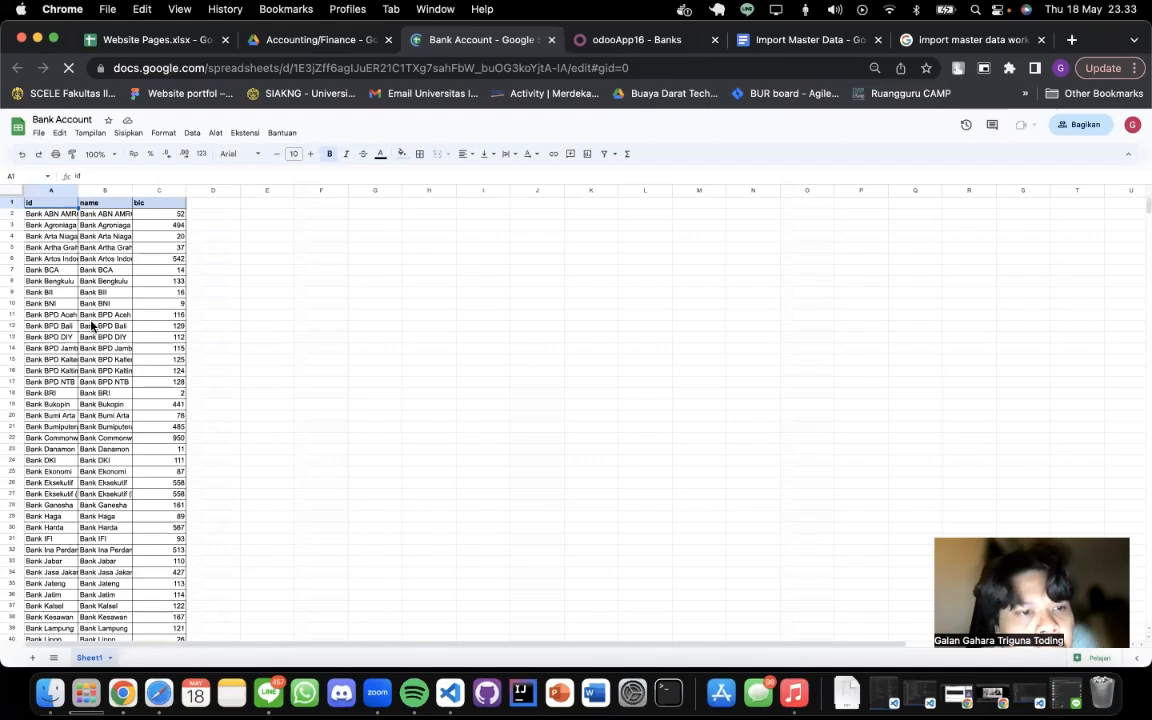
left_click(610, 41)
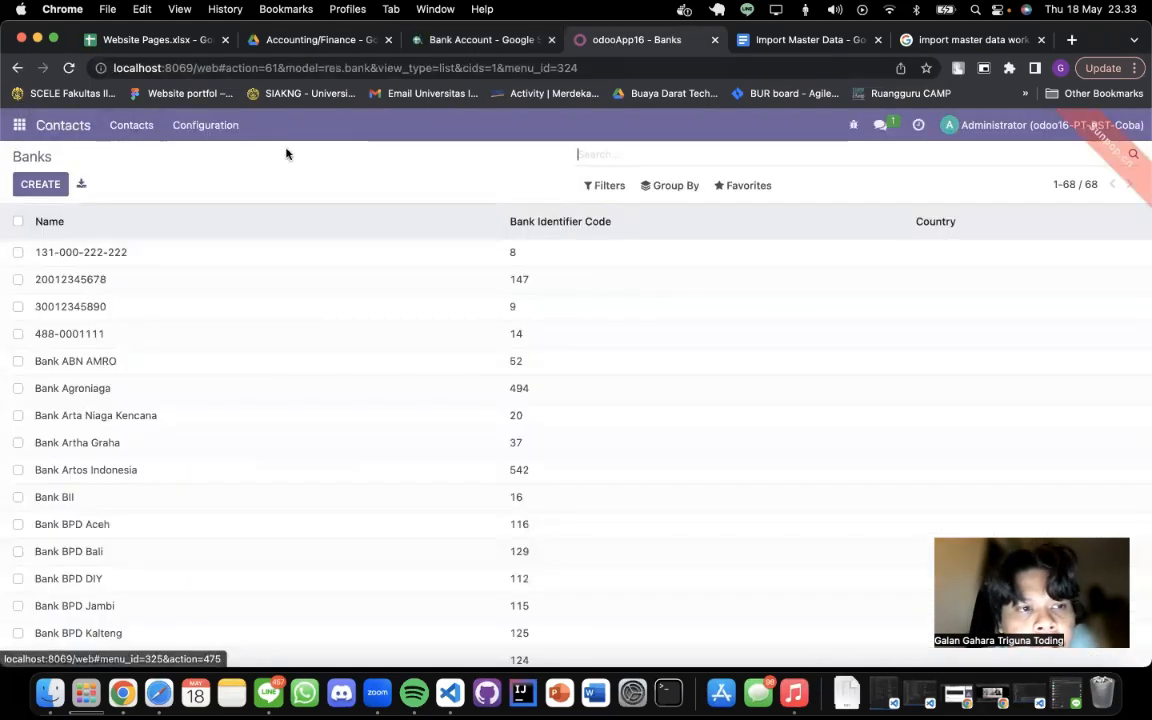
scroll(540, 327, "down", 10)
scroll(540, 327, "up", 10)
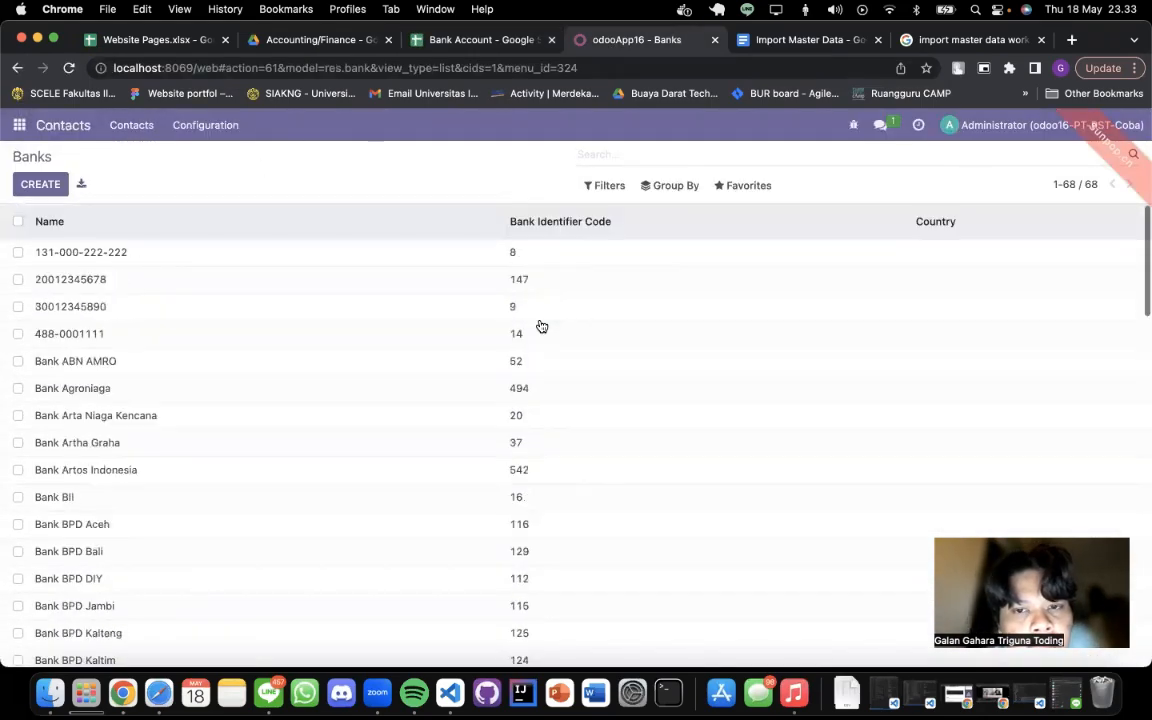
- Start a record import for the banks and upload Bank Account - Sheet1.csv from Downloads
left_click(746, 185)
left_click(752, 246)
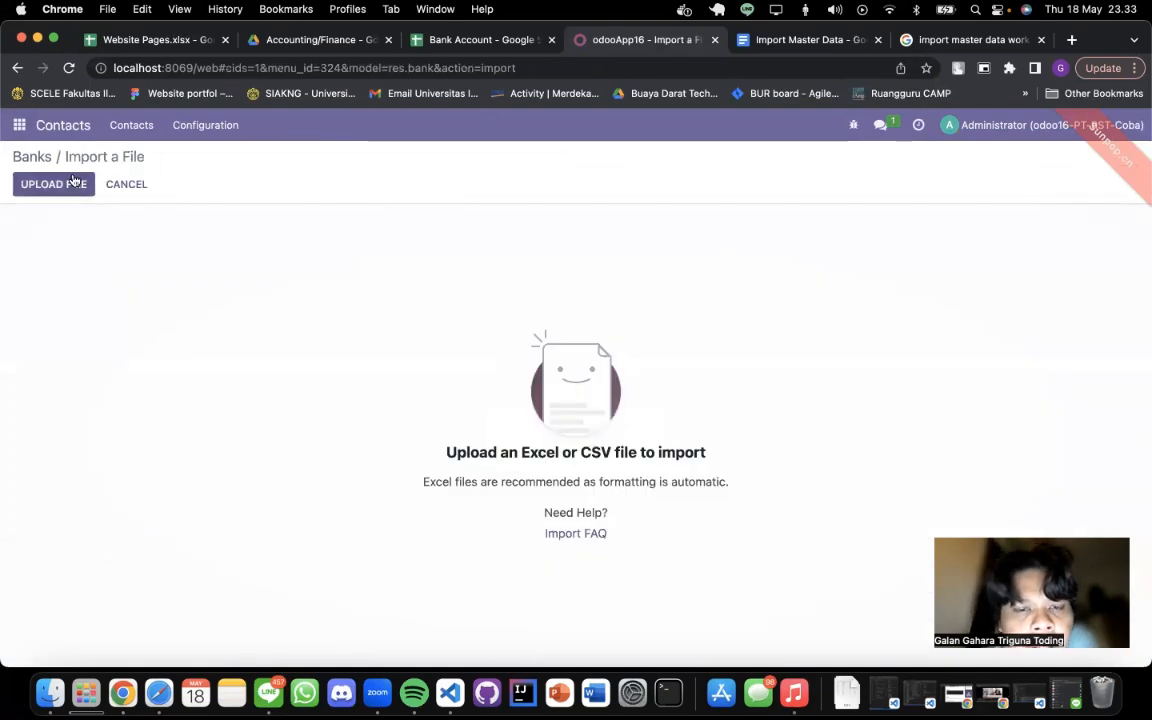
scroll(573, 360, "down", 5)
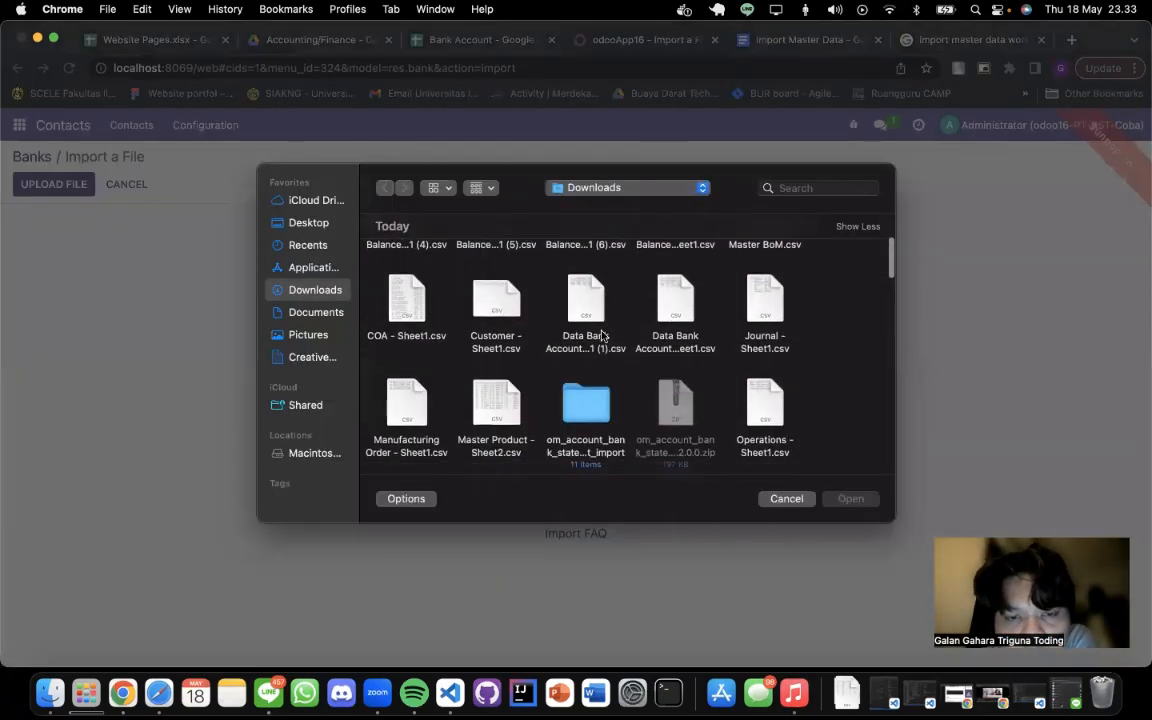
scroll(601, 335, "up", 3)
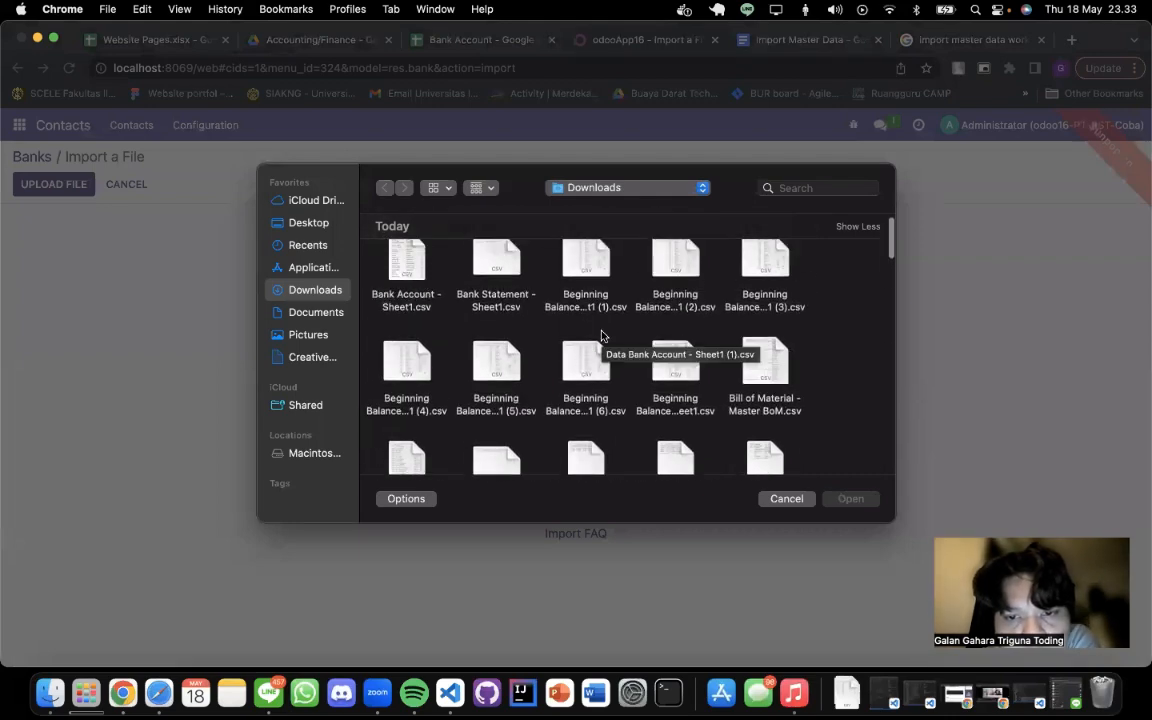
scroll(599, 334, "up", 1)
left_click(406, 285)
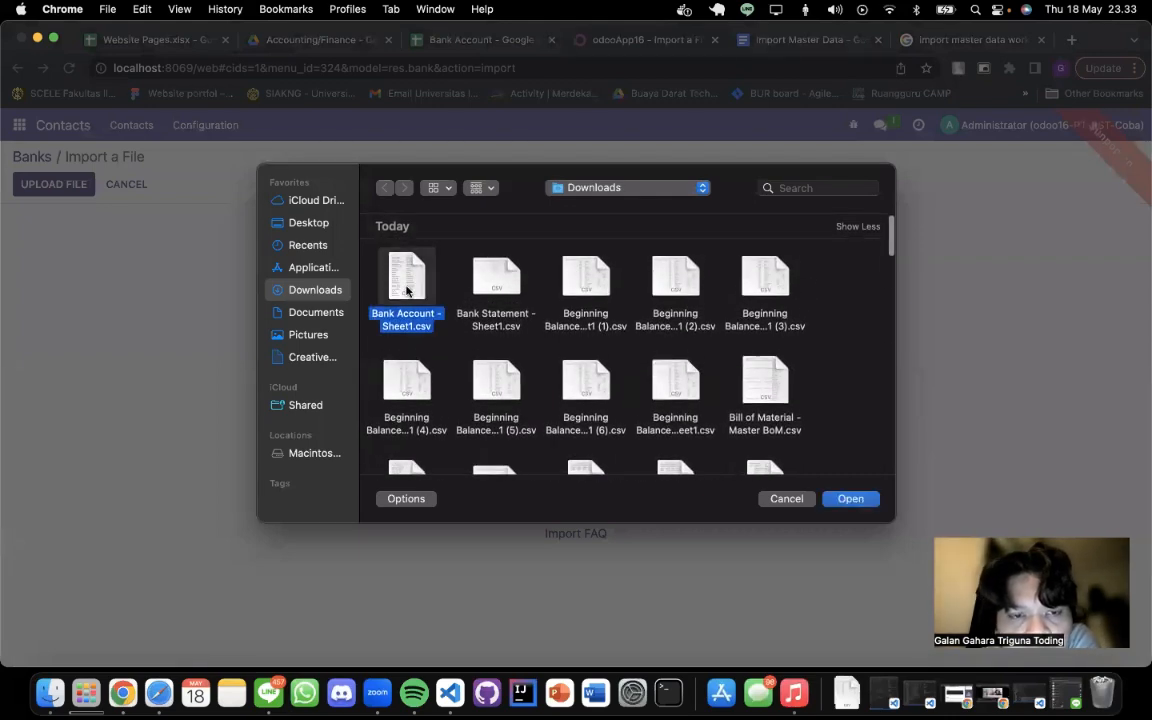
double_click(406, 290)
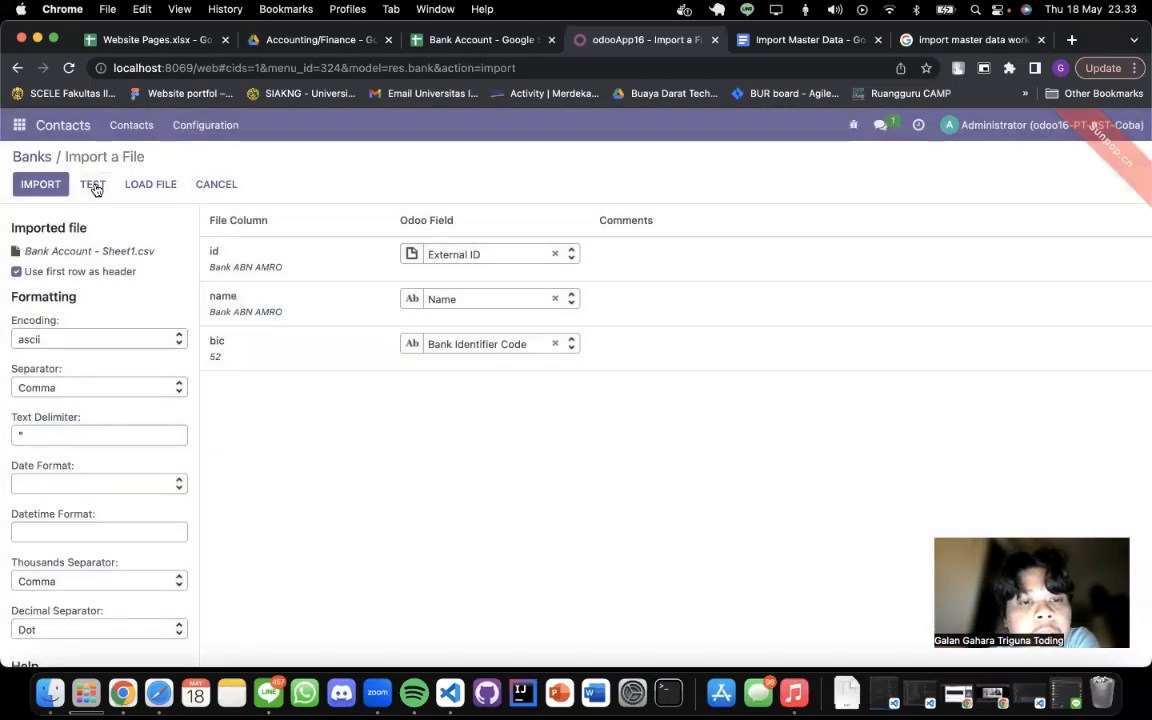
- Test the bank import, repeat the test with the id column unmapped from External ID, and cancel the import
left_click(93, 186)
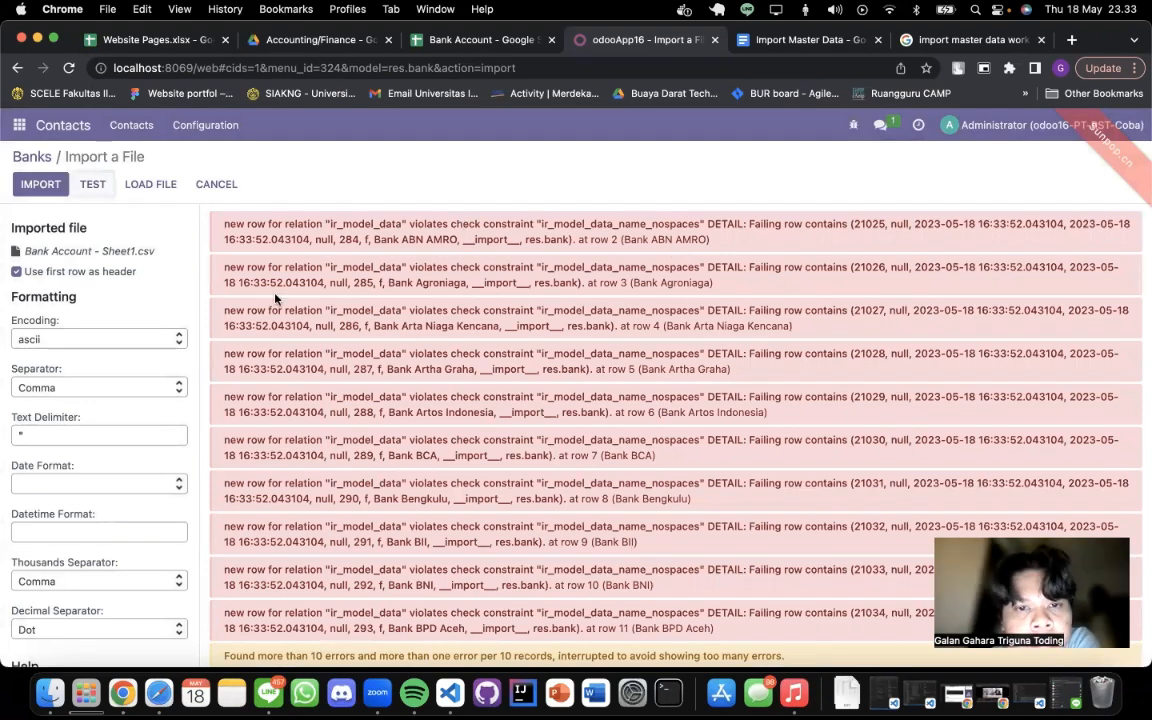
scroll(277, 298, "down", 3)
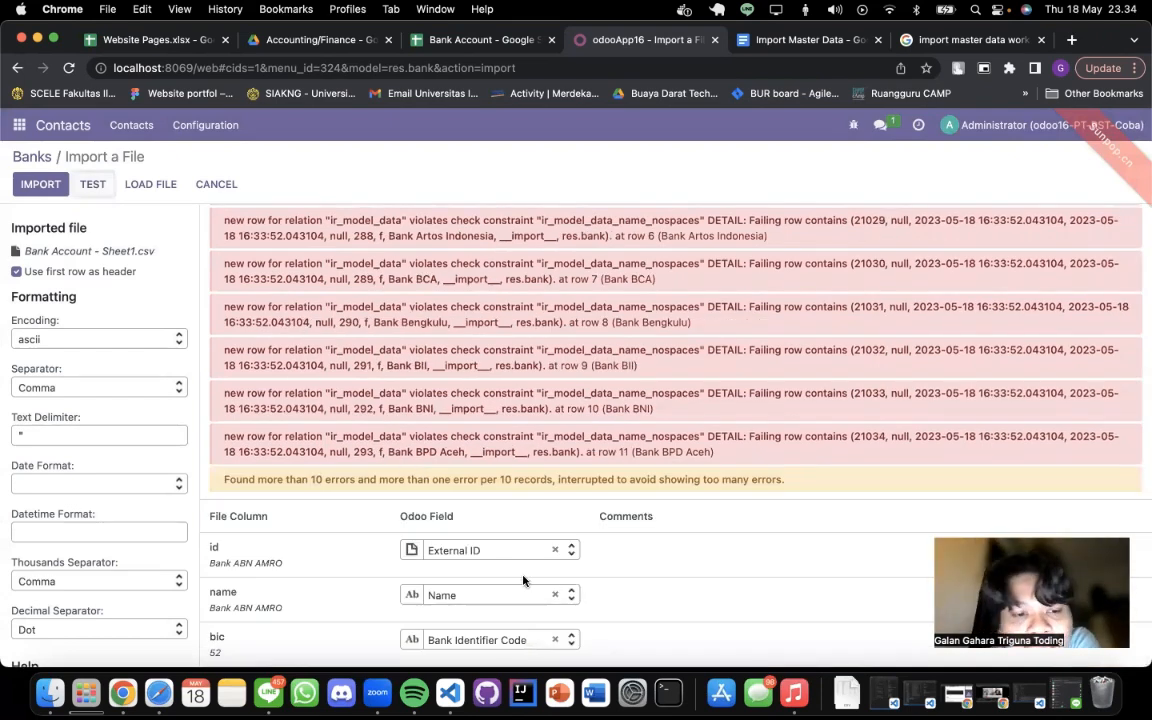
left_click(555, 551)
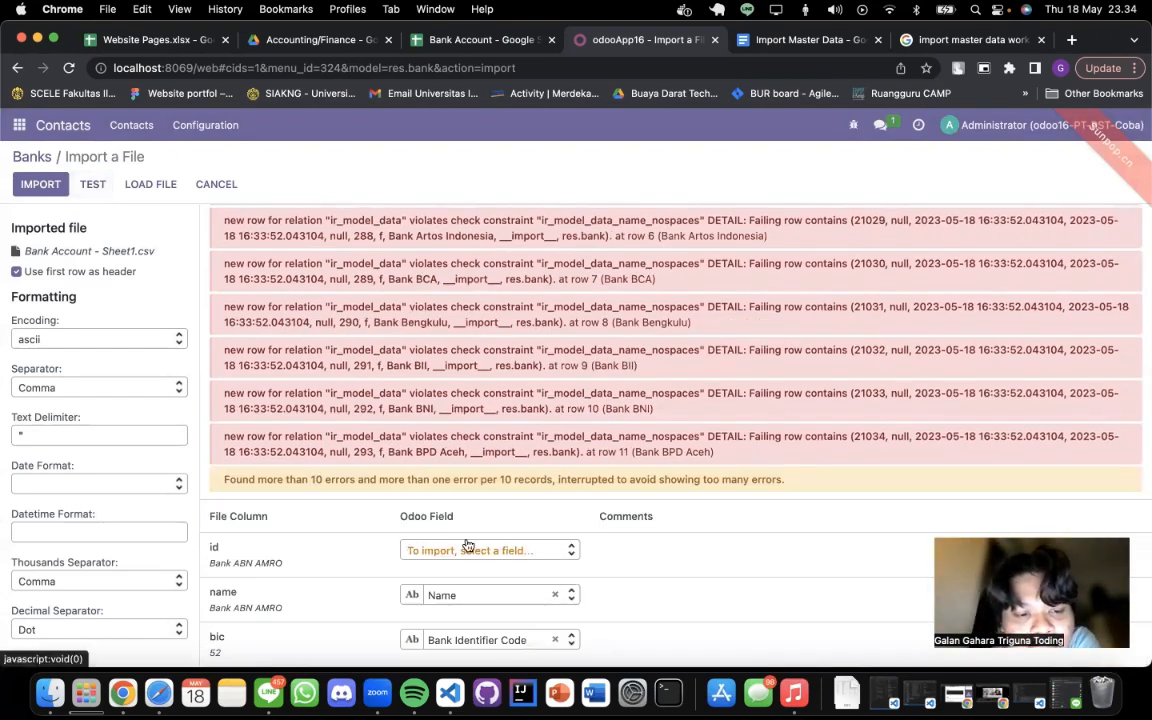
left_click(100, 189)
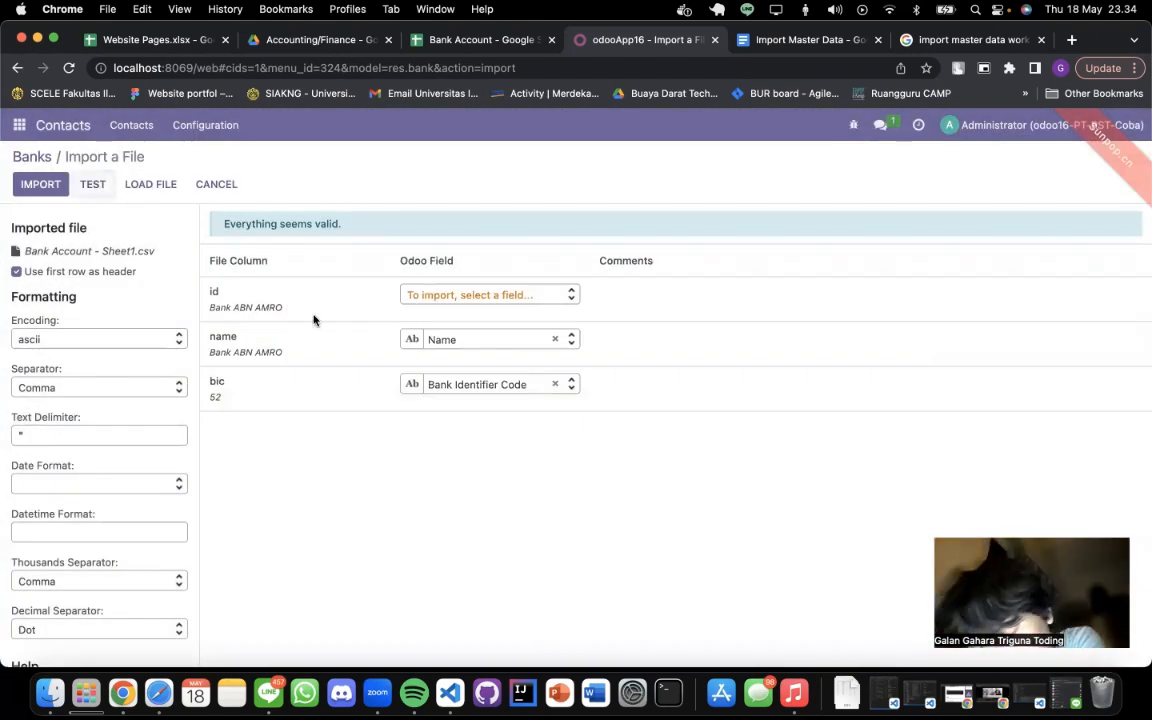
left_click(214, 186)
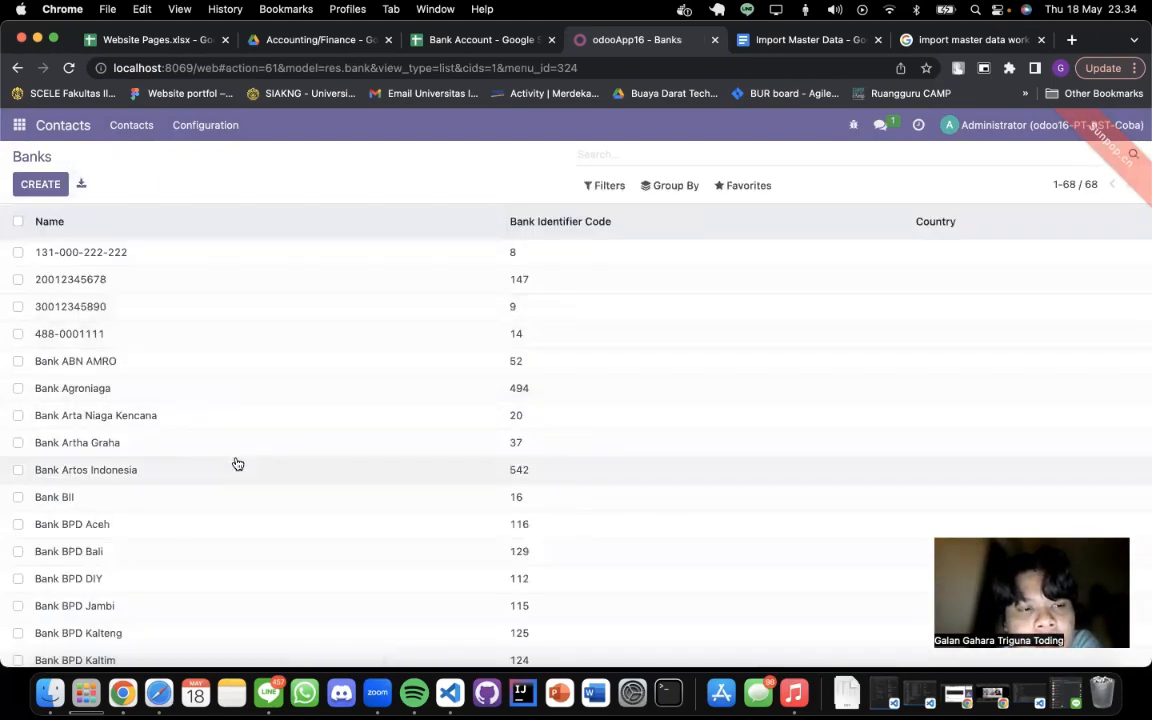
- Look through the Banks list and open the Bank Accounts list in the Contacts configuration
scroll(262, 332, "down", 10)
scroll(183, 473, "up", 10)
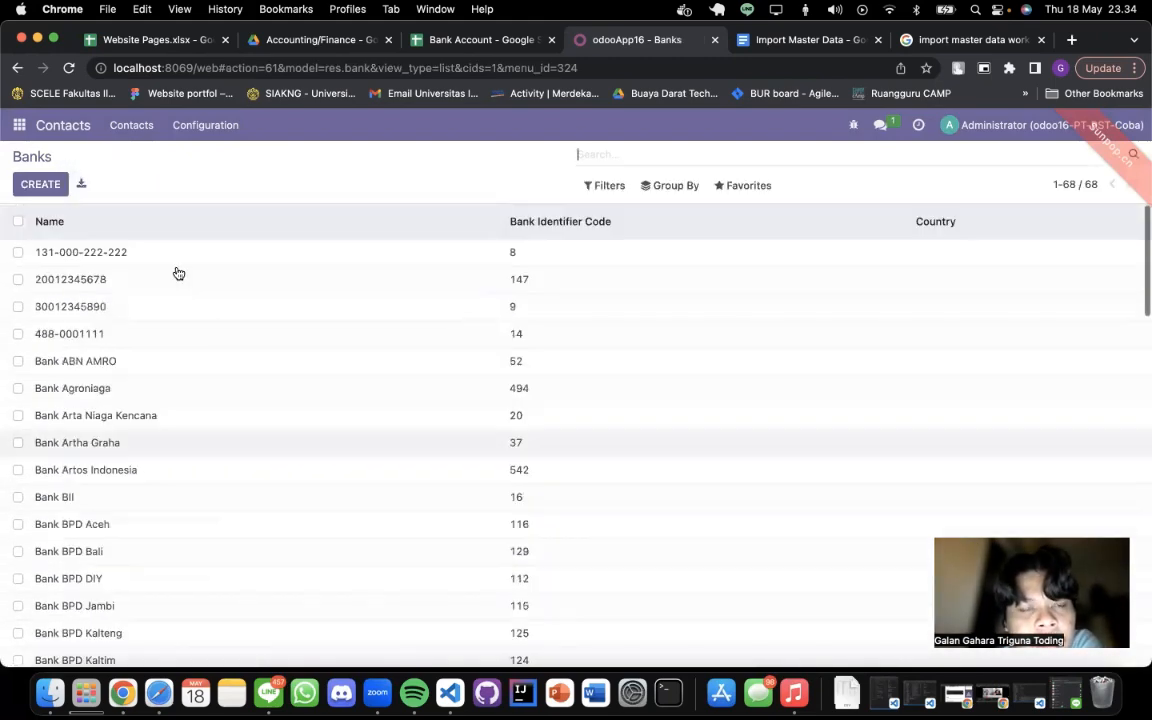
left_click(143, 138)
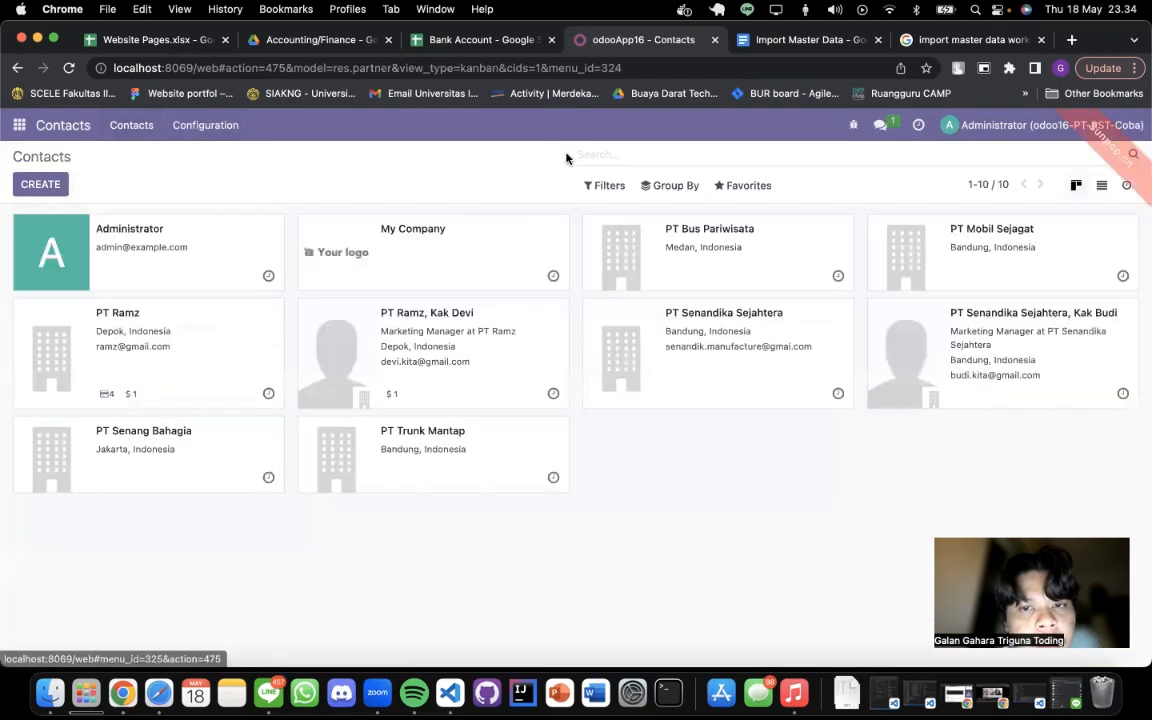
left_click(215, 125)
left_click(213, 341)
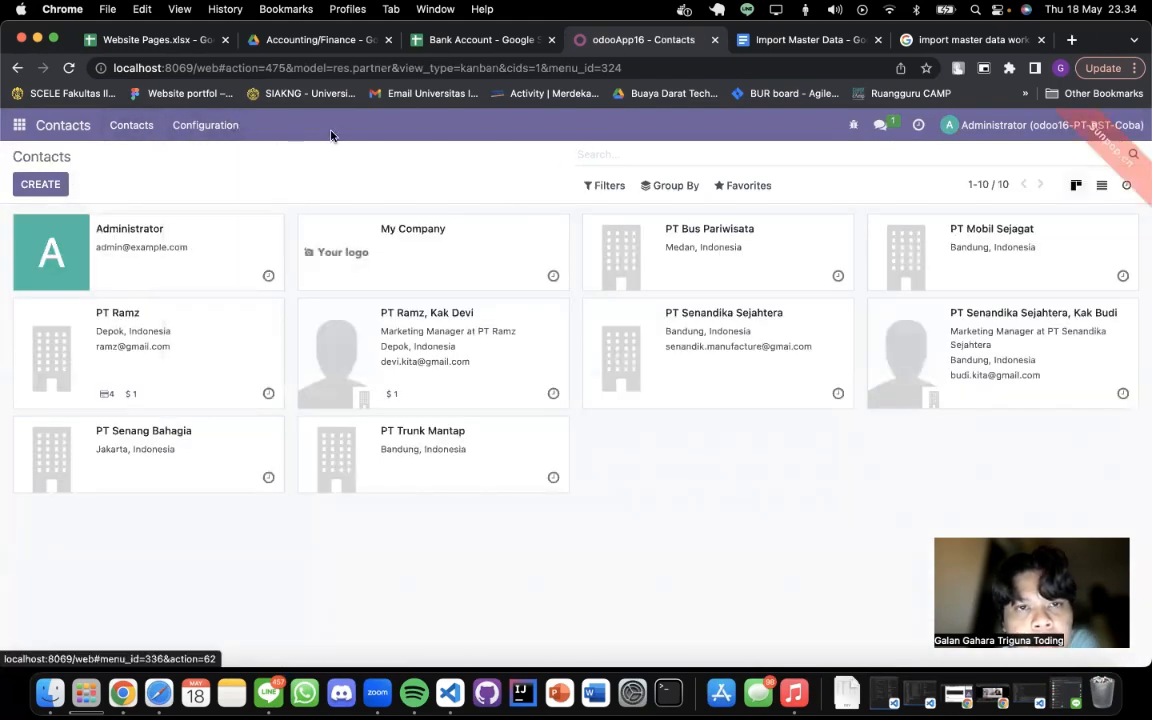
- Open the Data Bank Account sheet from the Accounting/Finance folder in Google Drive and return to Odoo's Bank Accounts list
left_click(320, 39)
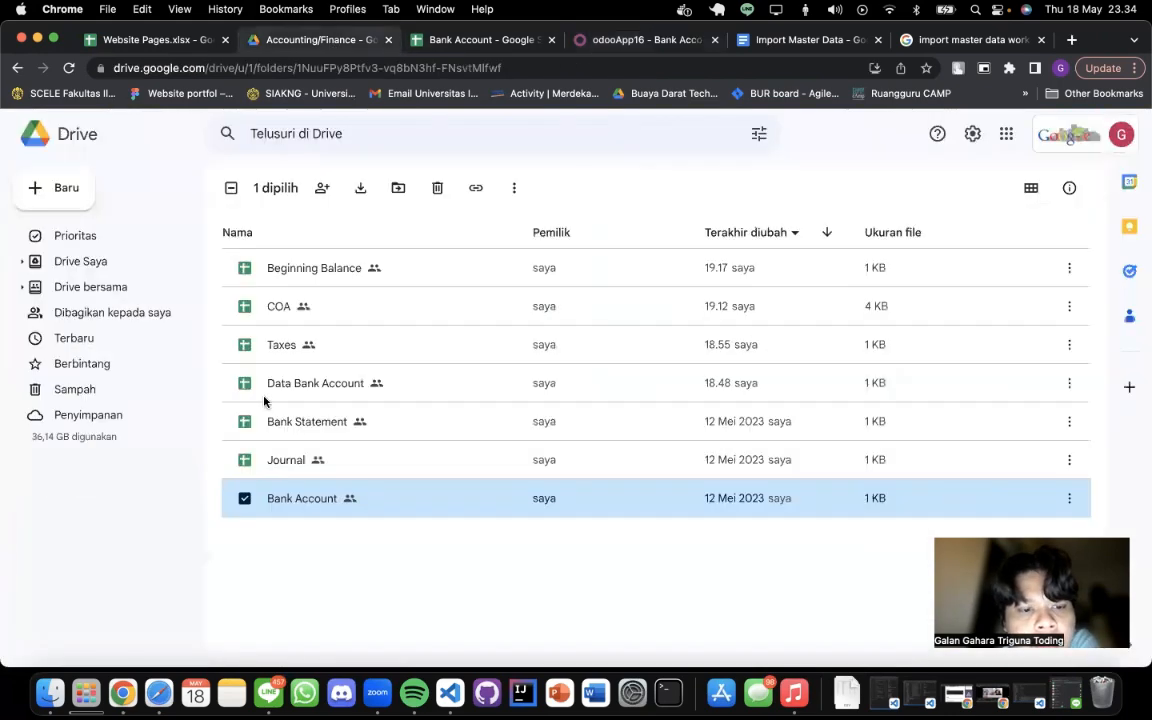
double_click(422, 388)
left_click(620, 40)
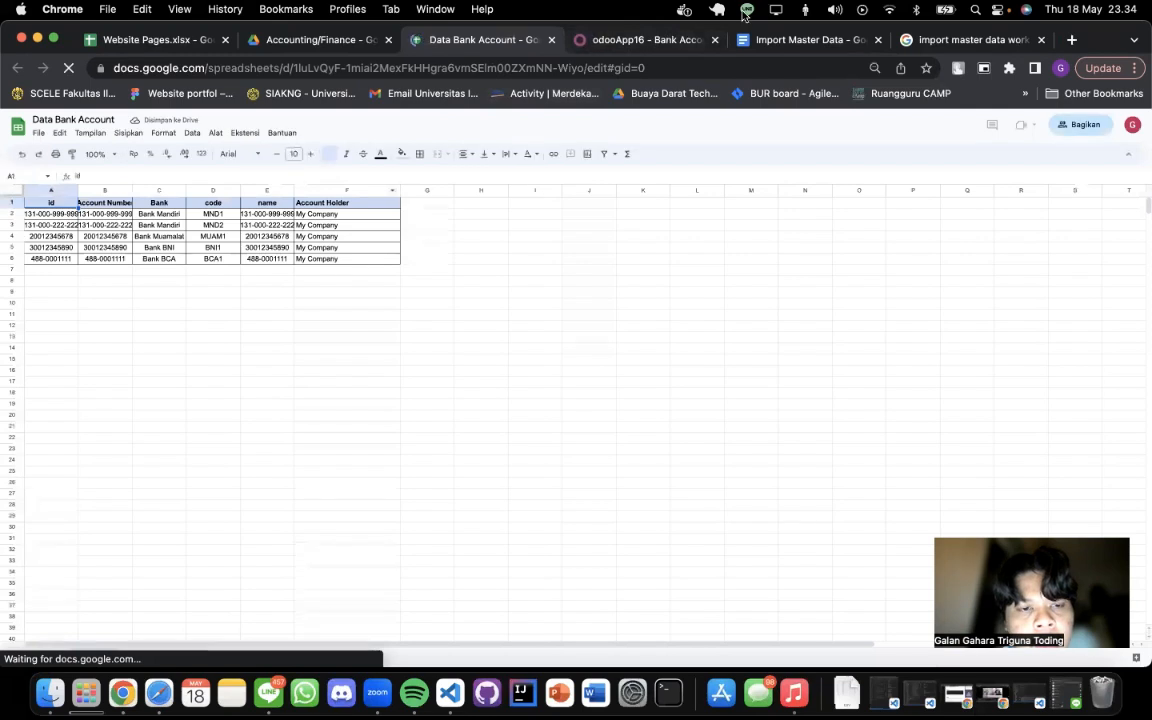
left_click(580, 39)
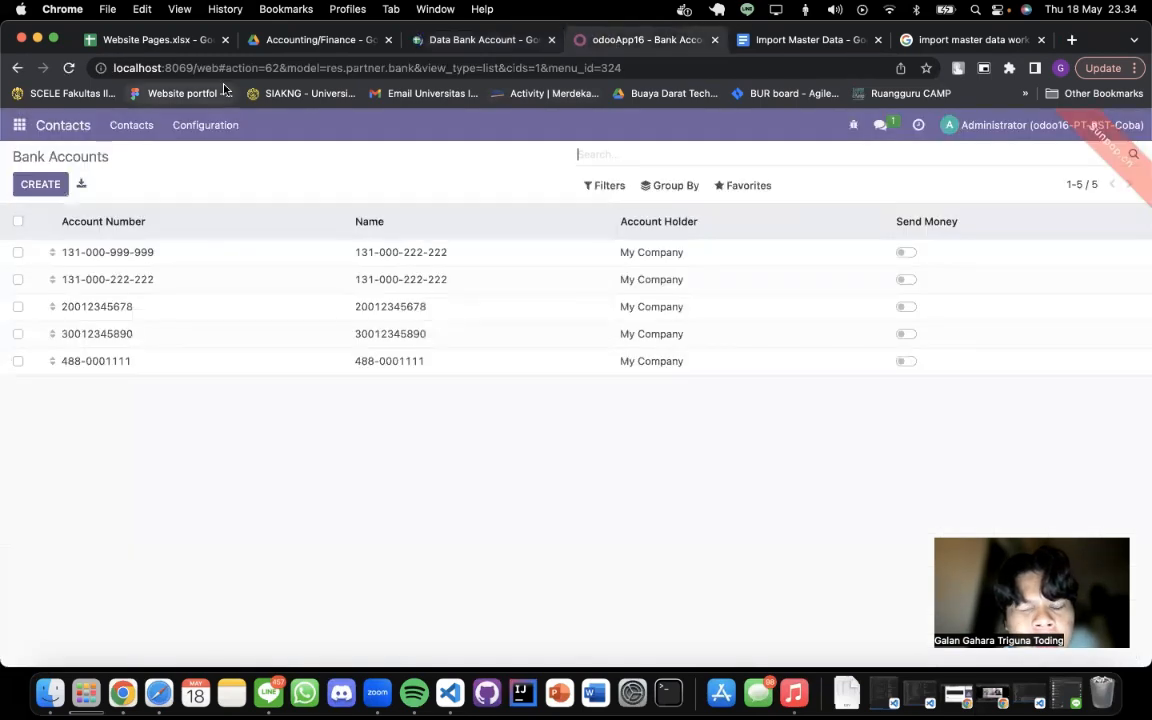
- Start a record import for the bank accounts and upload Data Bank Account - Sheet1 (1).csv from Downloads
left_click(725, 190)
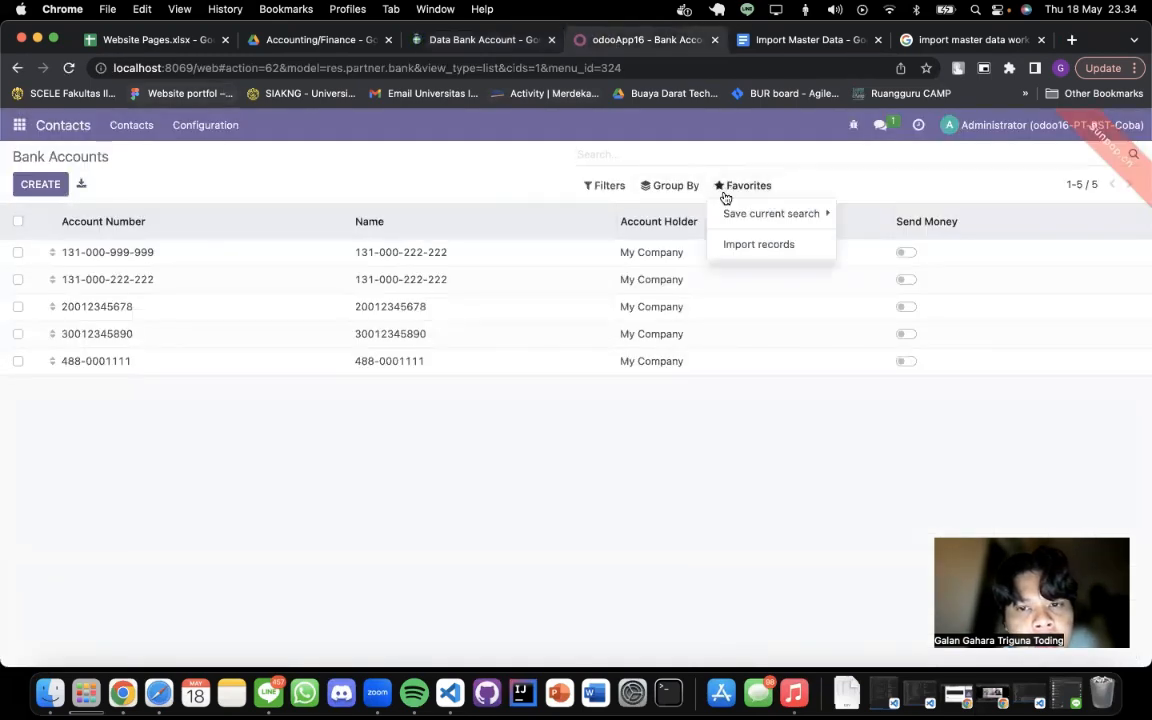
left_click(751, 242)
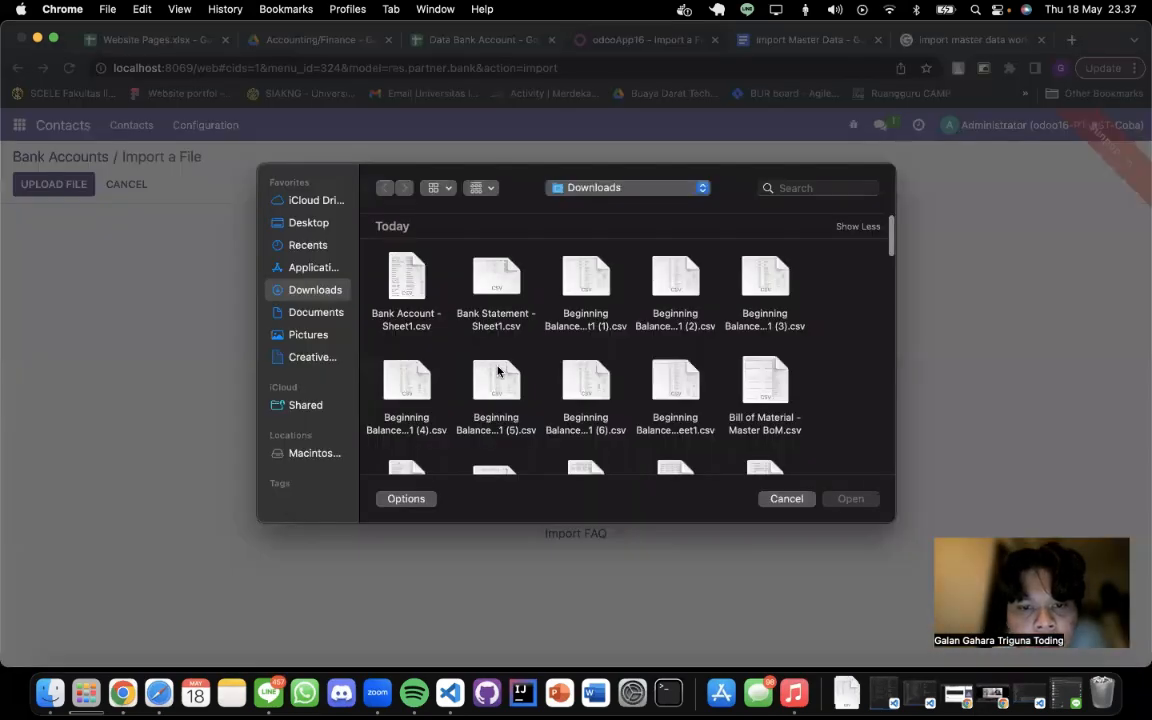
scroll(590, 320, "down", 3)
left_click(598, 311)
double_click(598, 311)
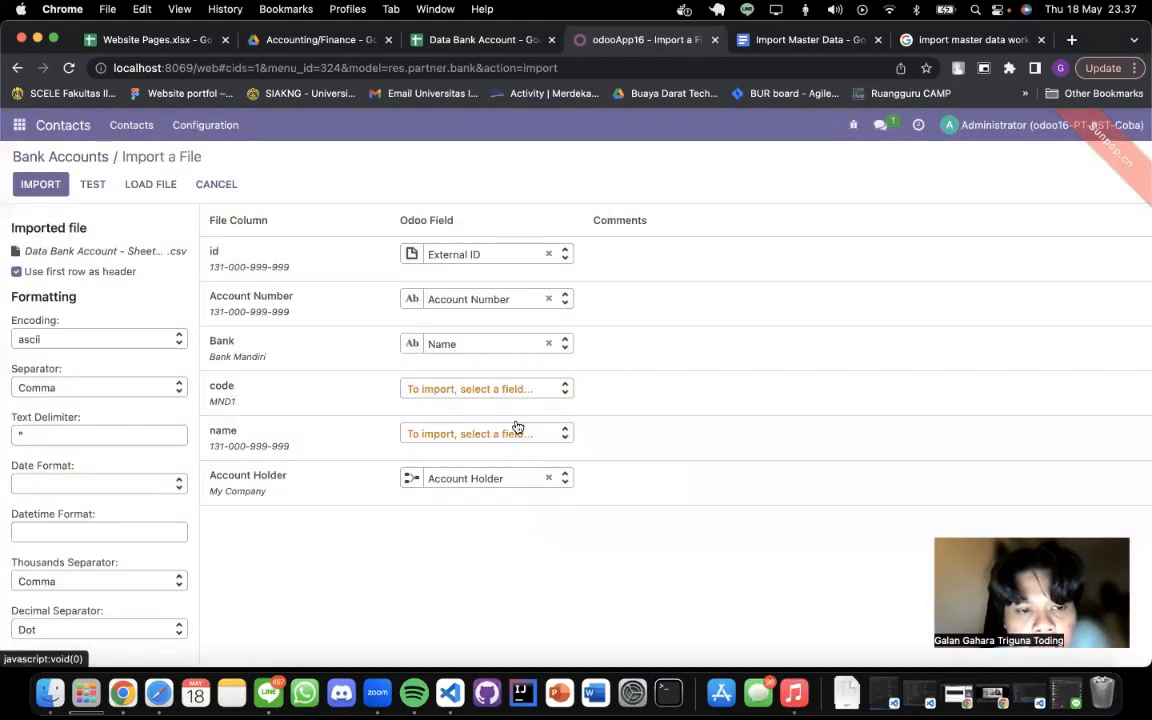
- Clear the Odoo field of the Bank column and map the column to Name again
left_click(548, 344)
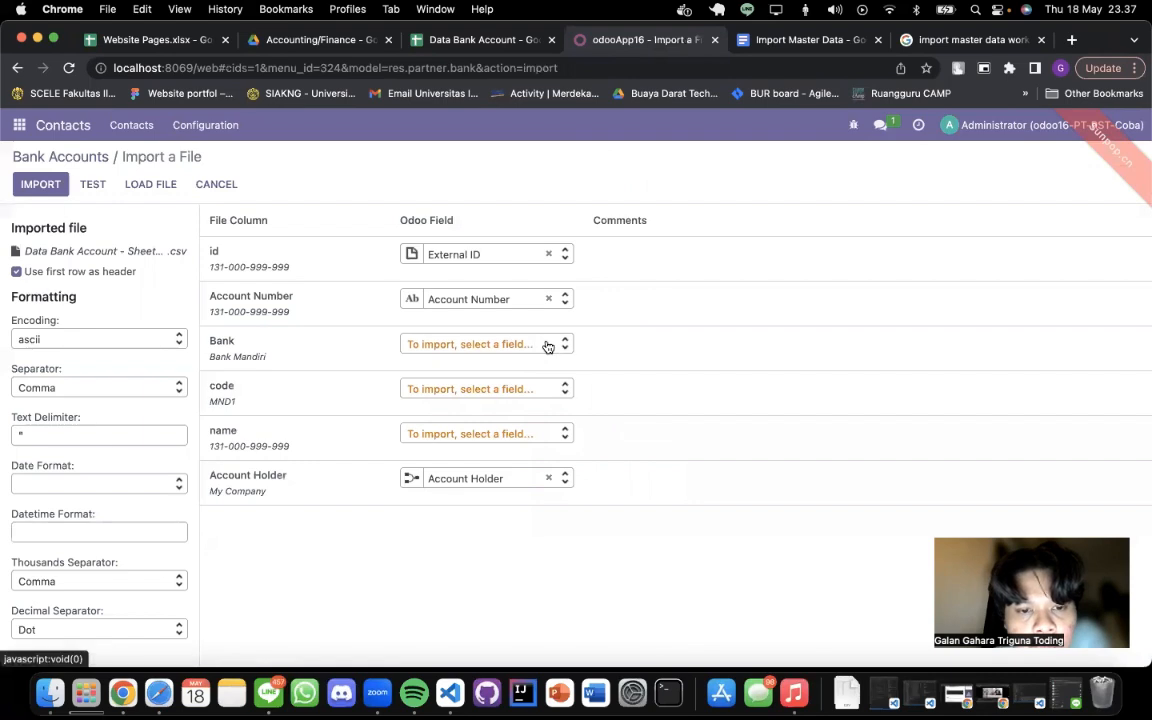
left_click(481, 432)
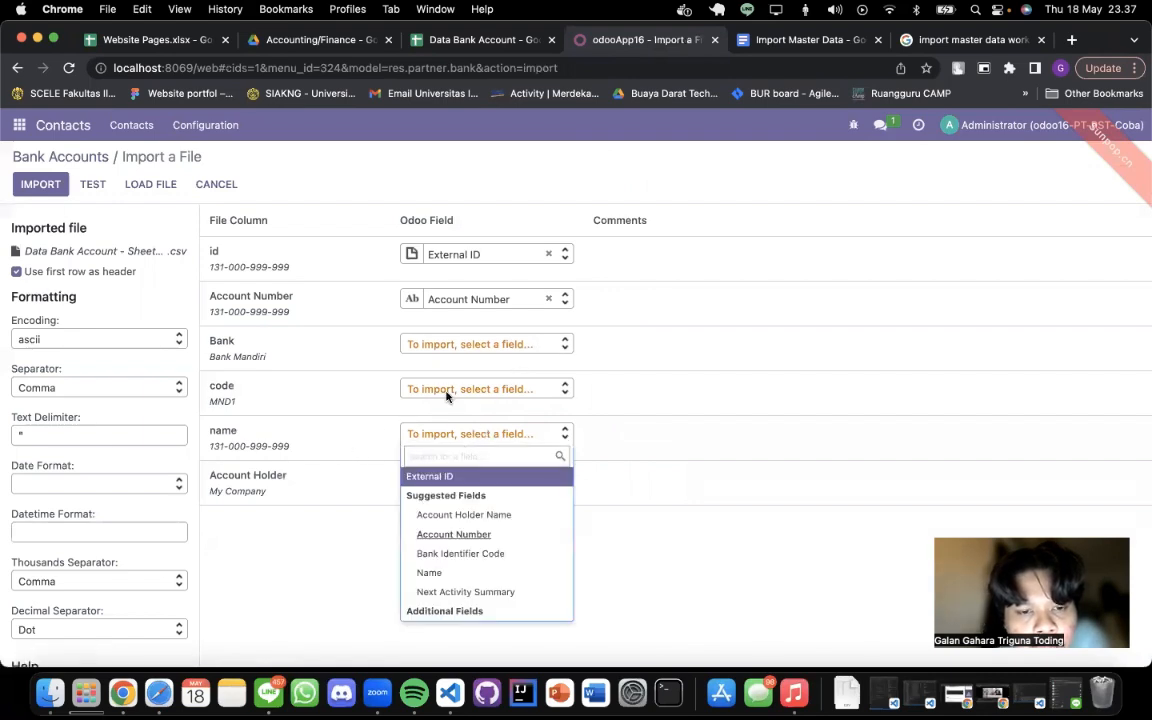
left_click(489, 346)
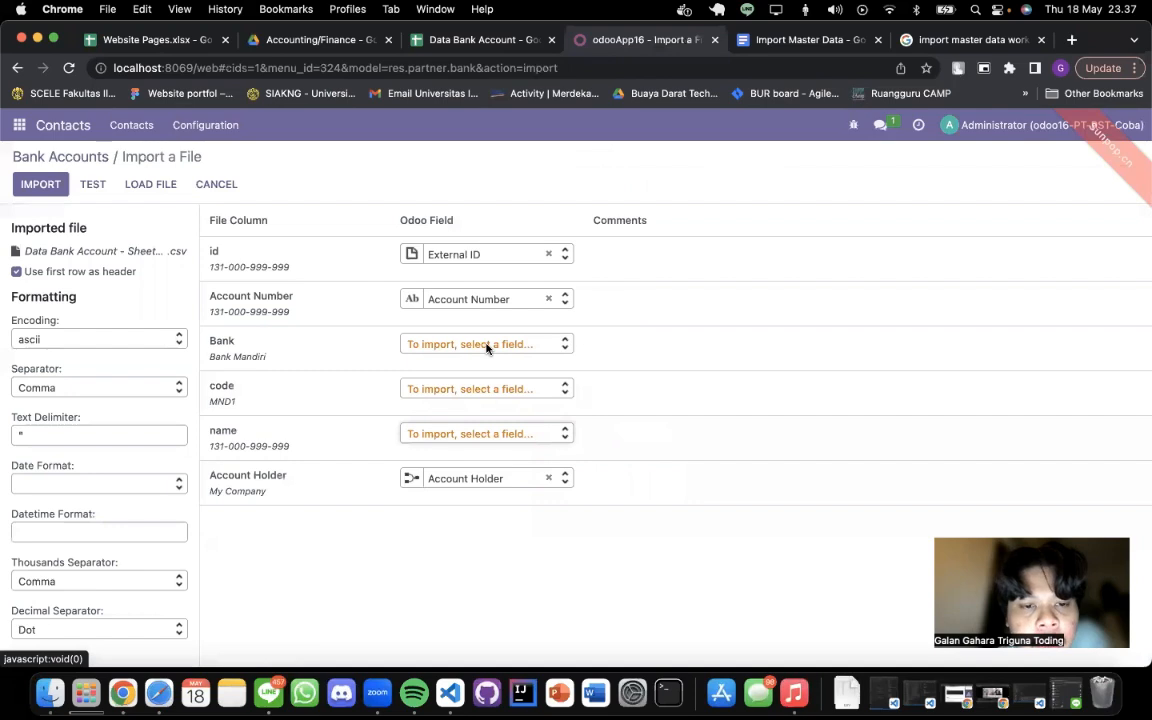
left_click(487, 346)
type("name")
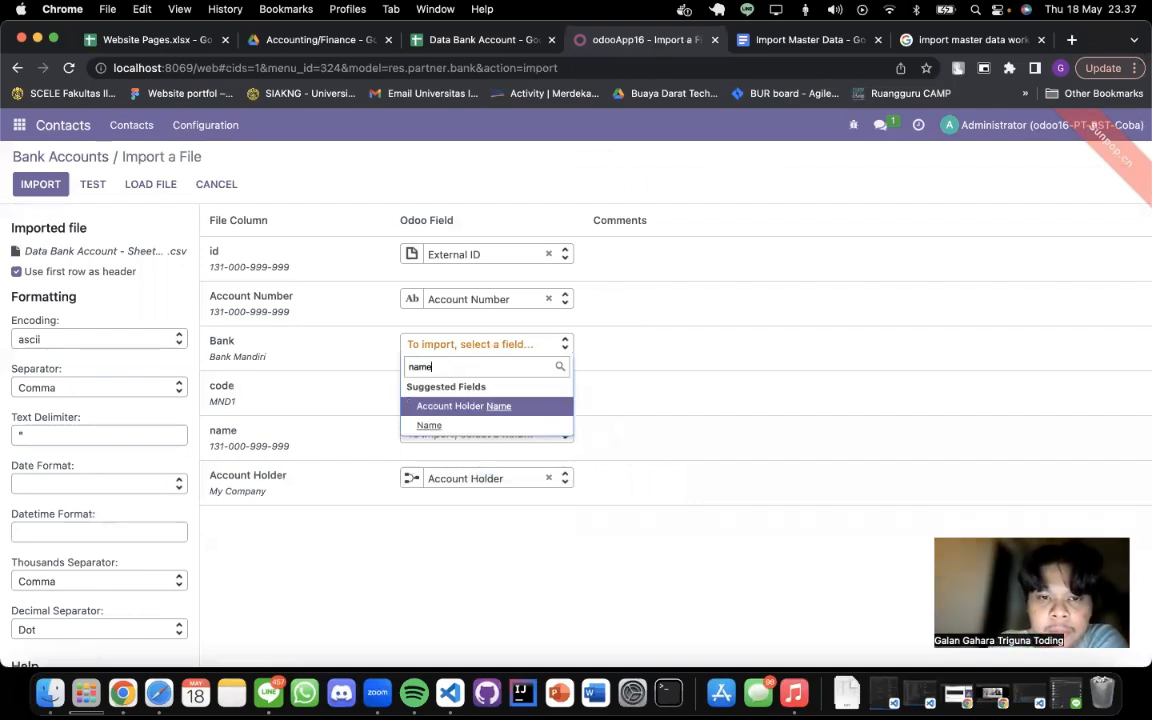
left_click(478, 425)
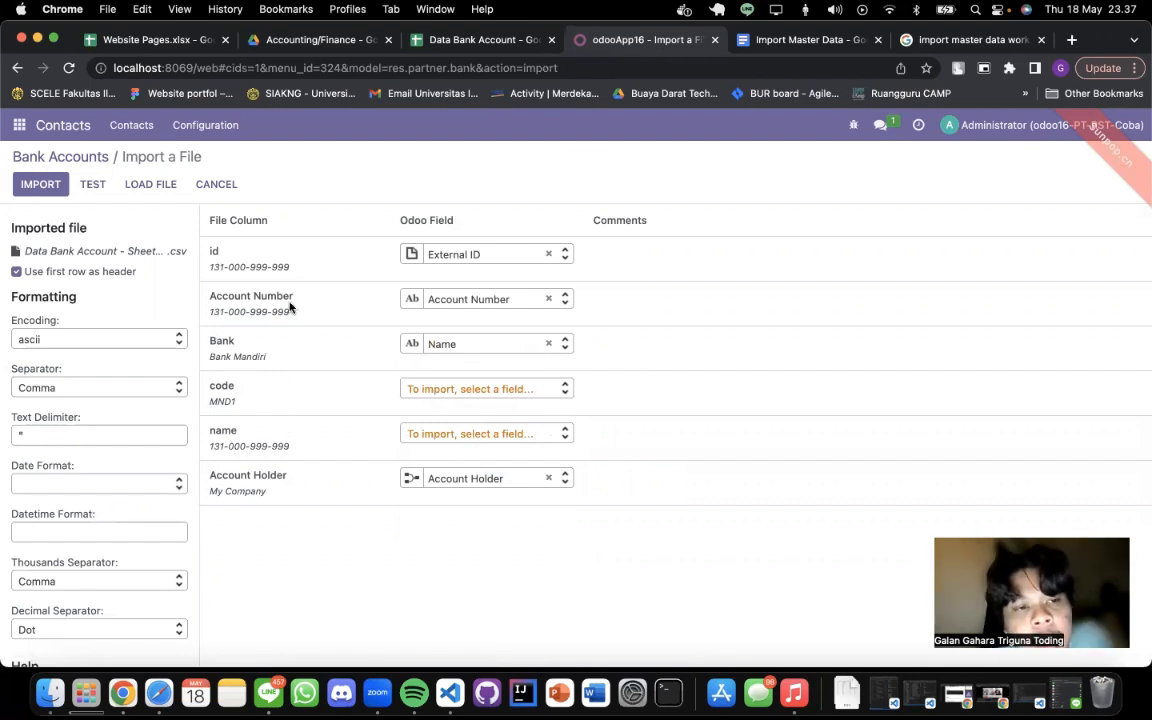
- Test the bank account import and cancel it to return to the Bank Accounts list
left_click(213, 128)
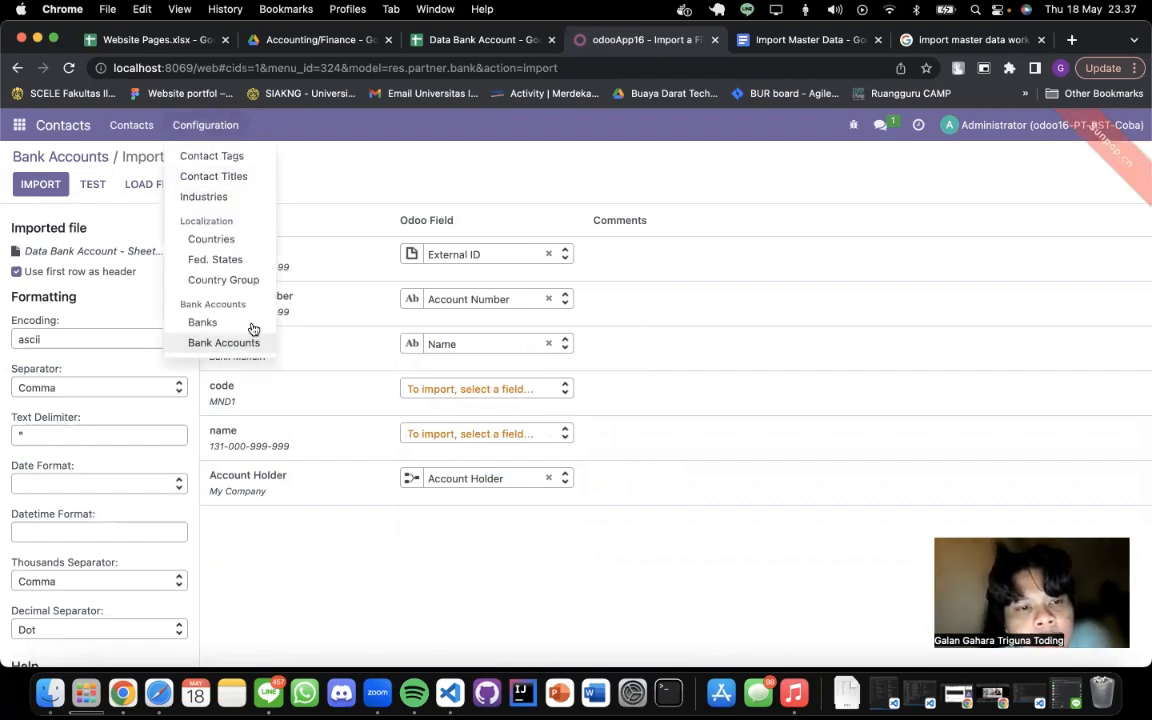
left_click(409, 172)
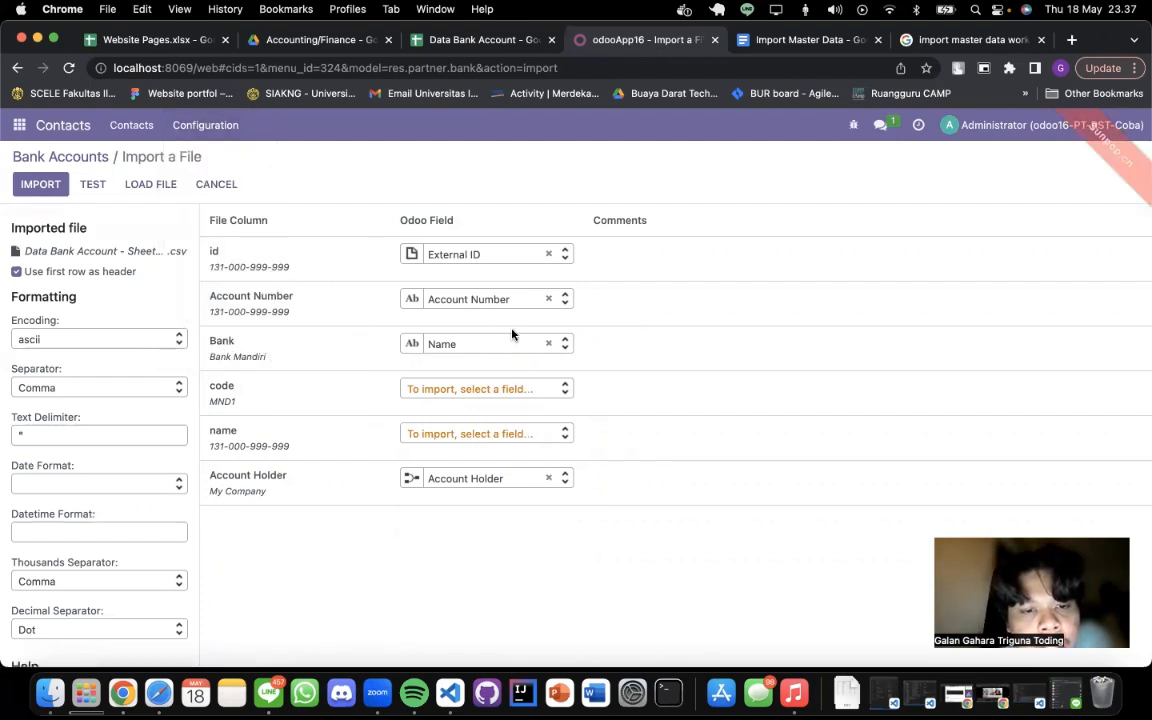
left_click(93, 184)
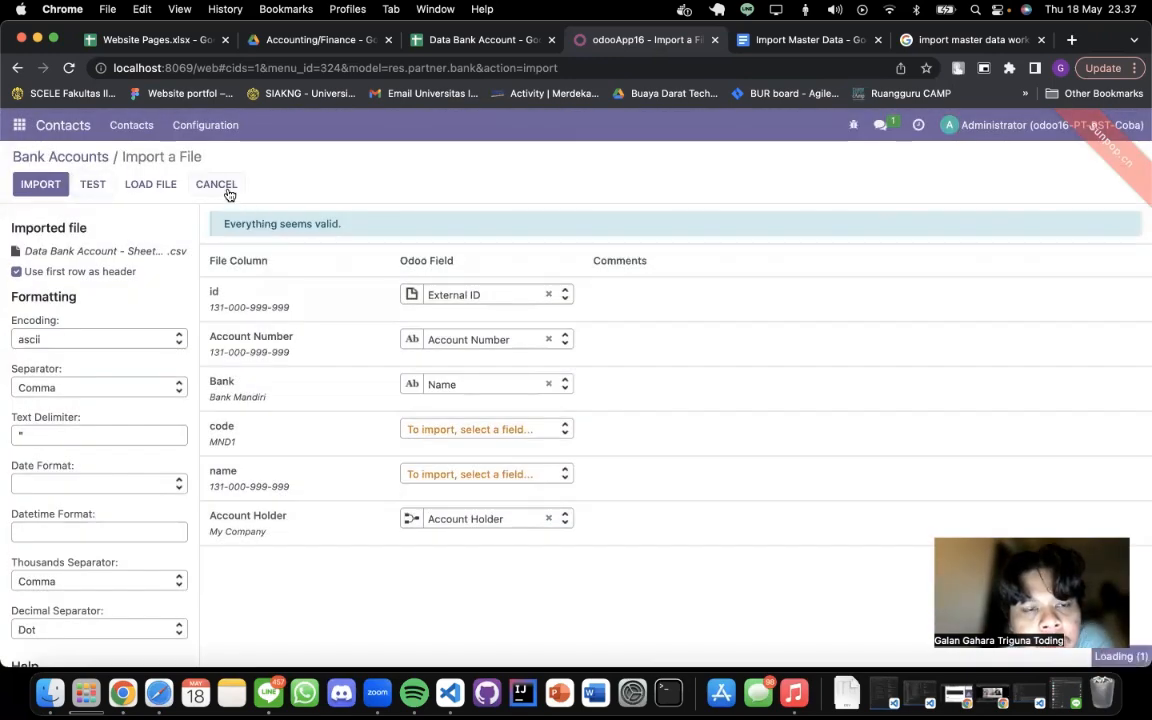
left_click(216, 186)
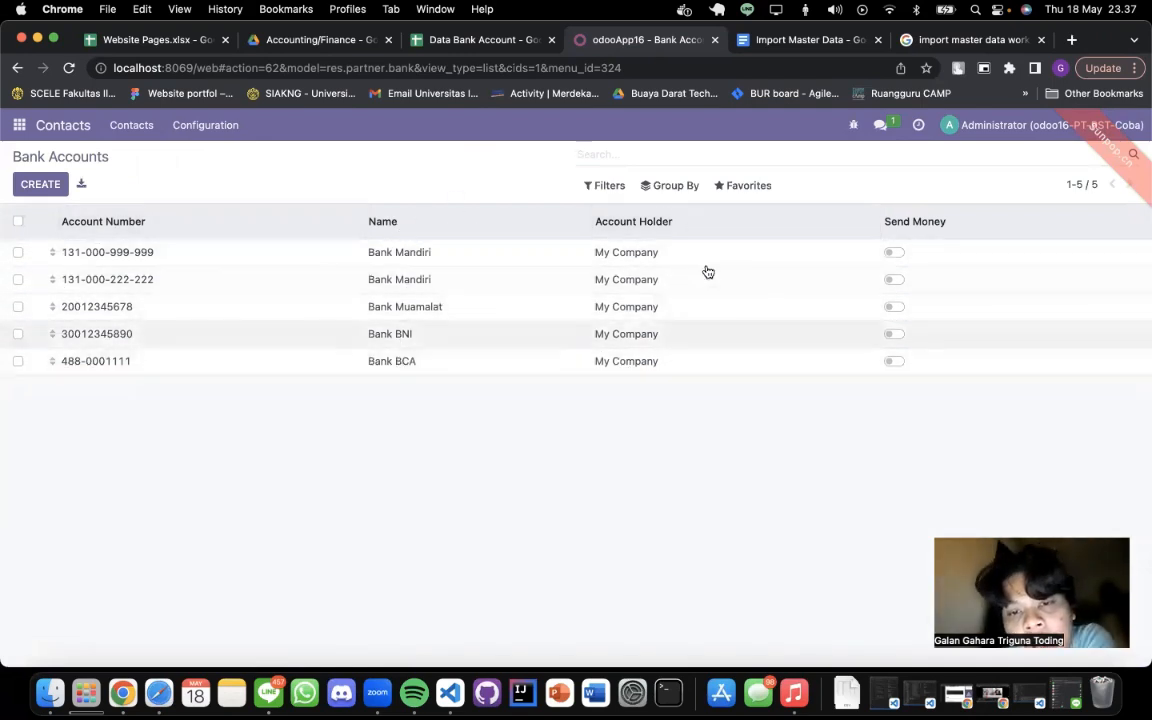
- Close the Data Bank Account sheet and open the COA sheet from the Accounting/Finance folder in Google Drive
left_click(336, 44)
middle_click(494, 38)
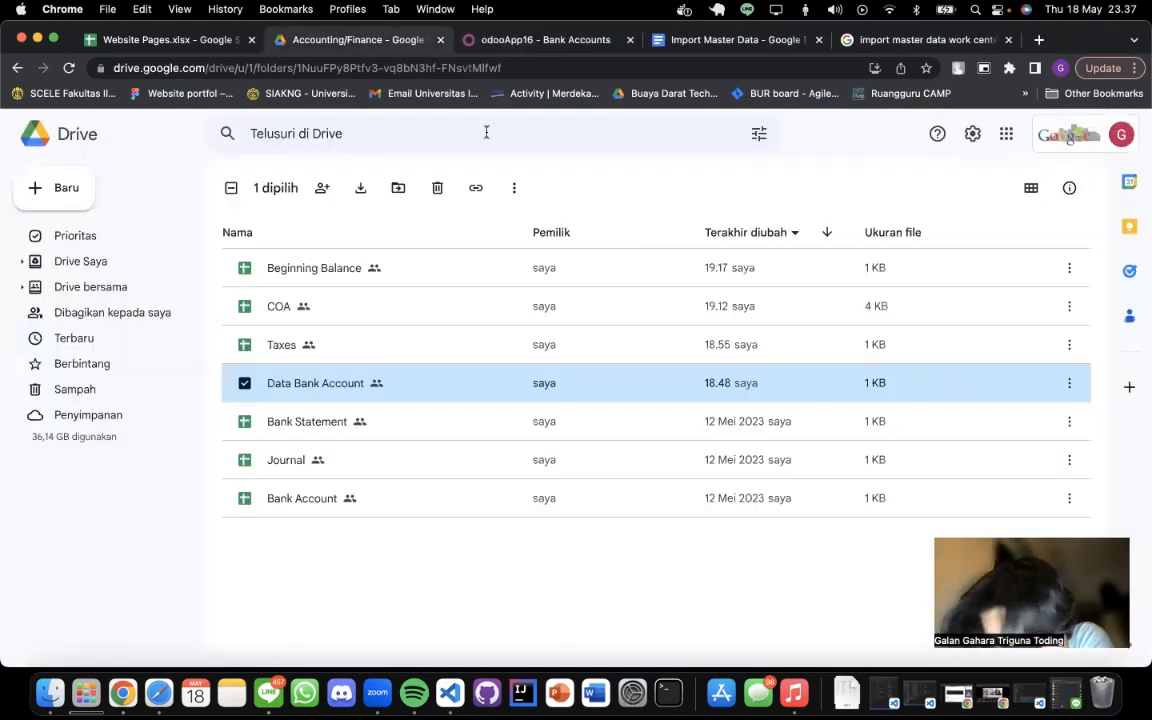
left_click(425, 324)
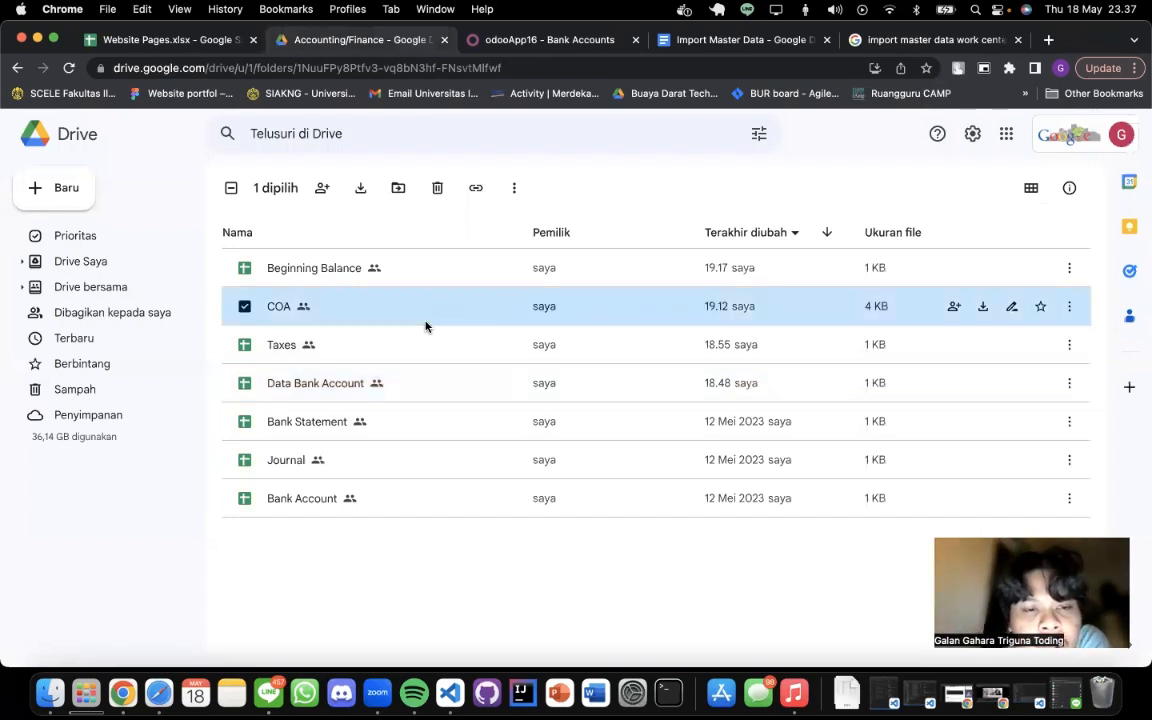
double_click(427, 325)
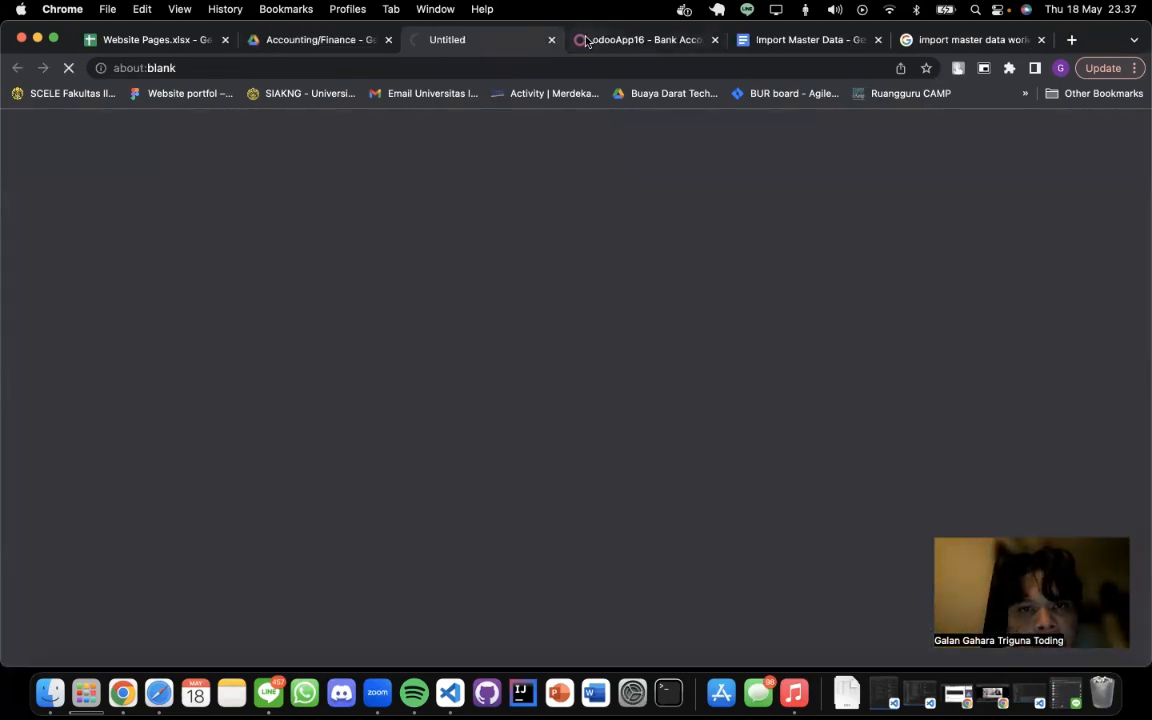
- Switch to Odoo and open the Chart of Accounts in the Accounting app
left_click(587, 42)
left_click(19, 128)
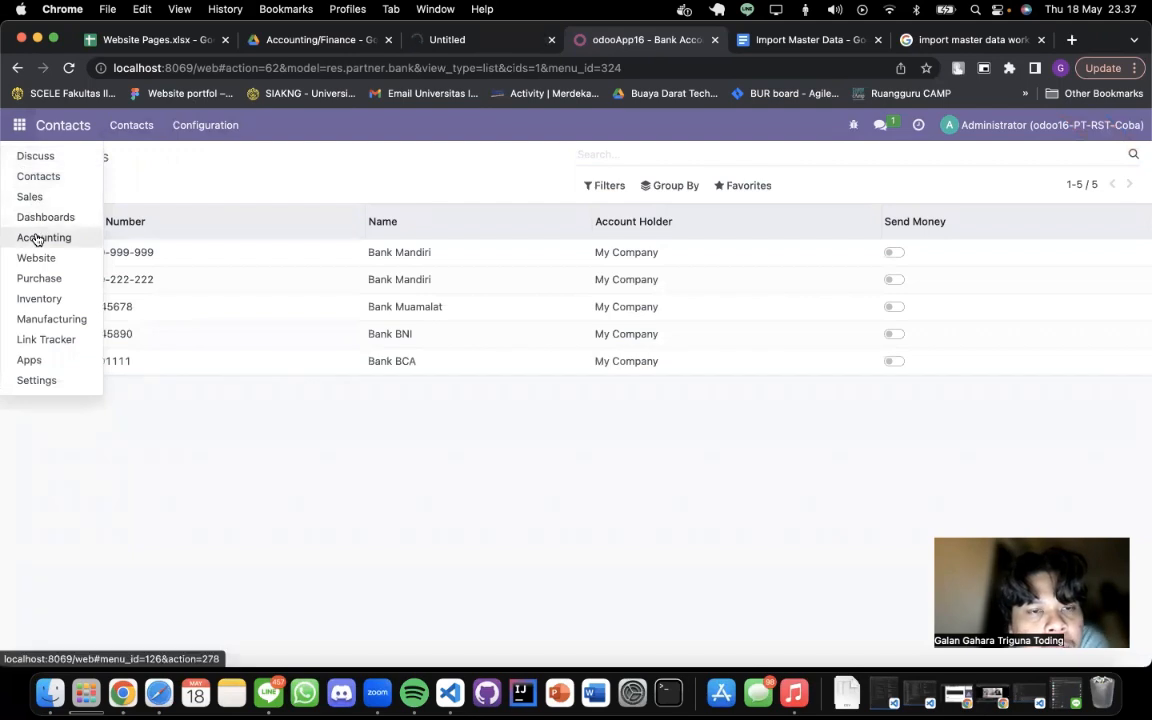
left_click(40, 236)
left_click(566, 124)
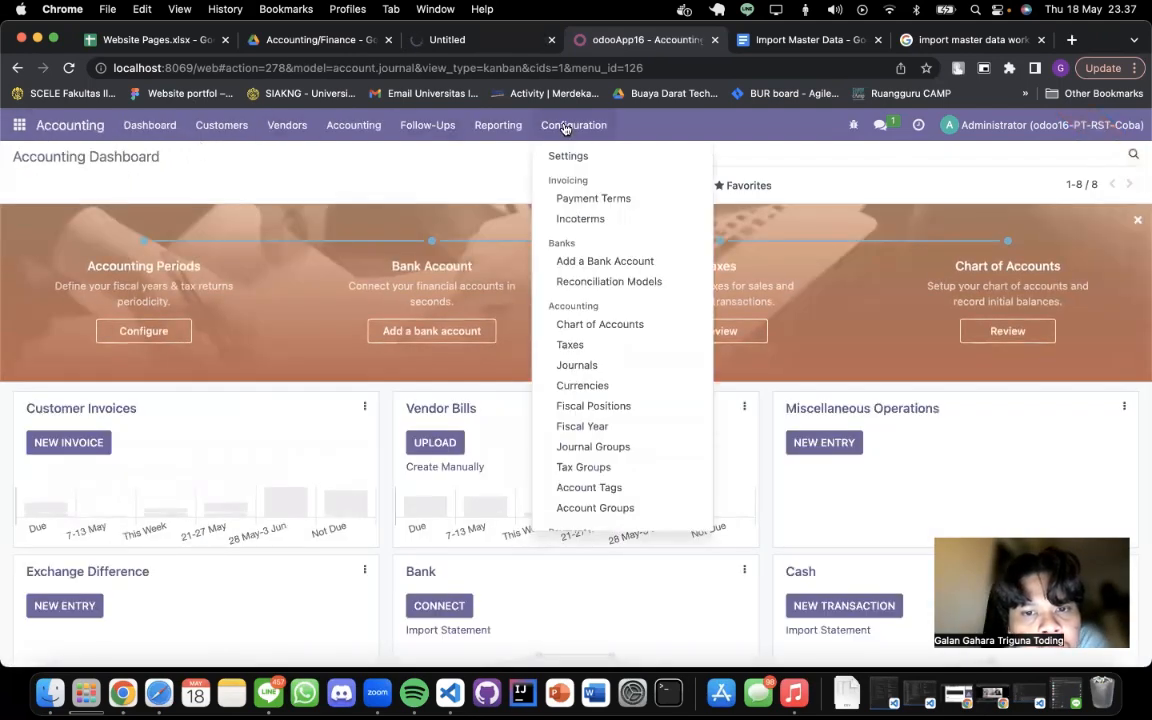
left_click(567, 334)
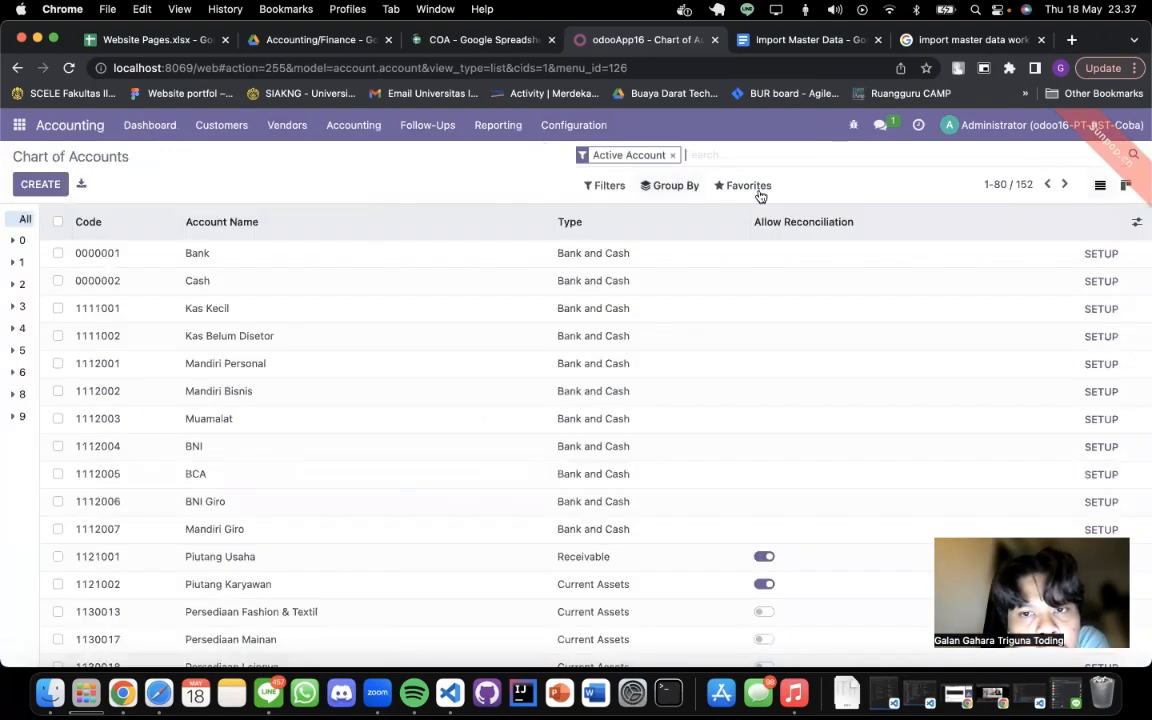
- Start a record import for the chart of accounts and upload COA - Sheet1.csv from Downloads
left_click(760, 192)
left_click(750, 253)
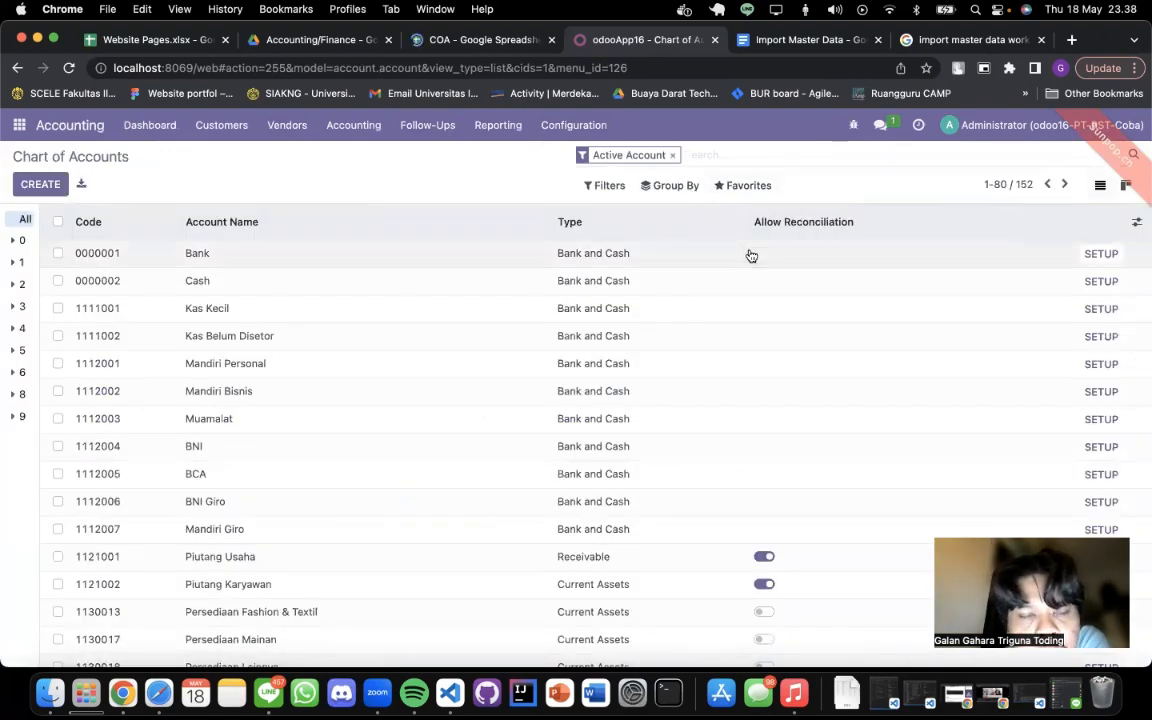
left_click(60, 186)
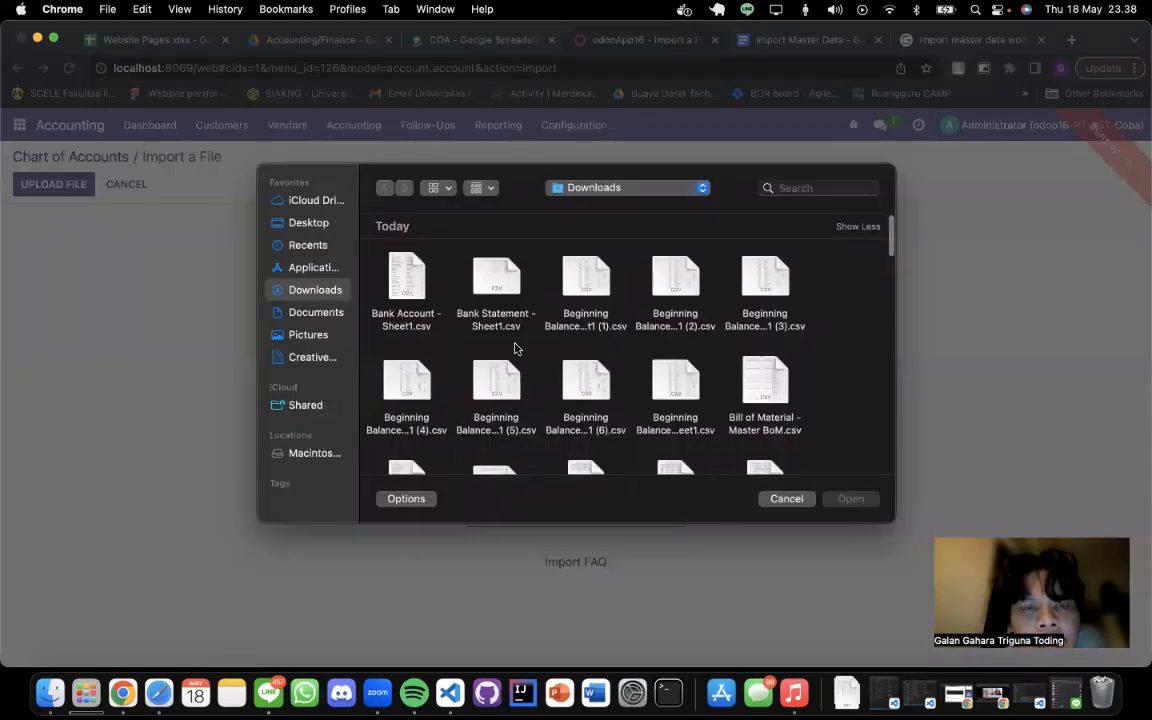
scroll(515, 348, "down", 10)
scroll(515, 348, "up", 4)
scroll(515, 348, "up", 5)
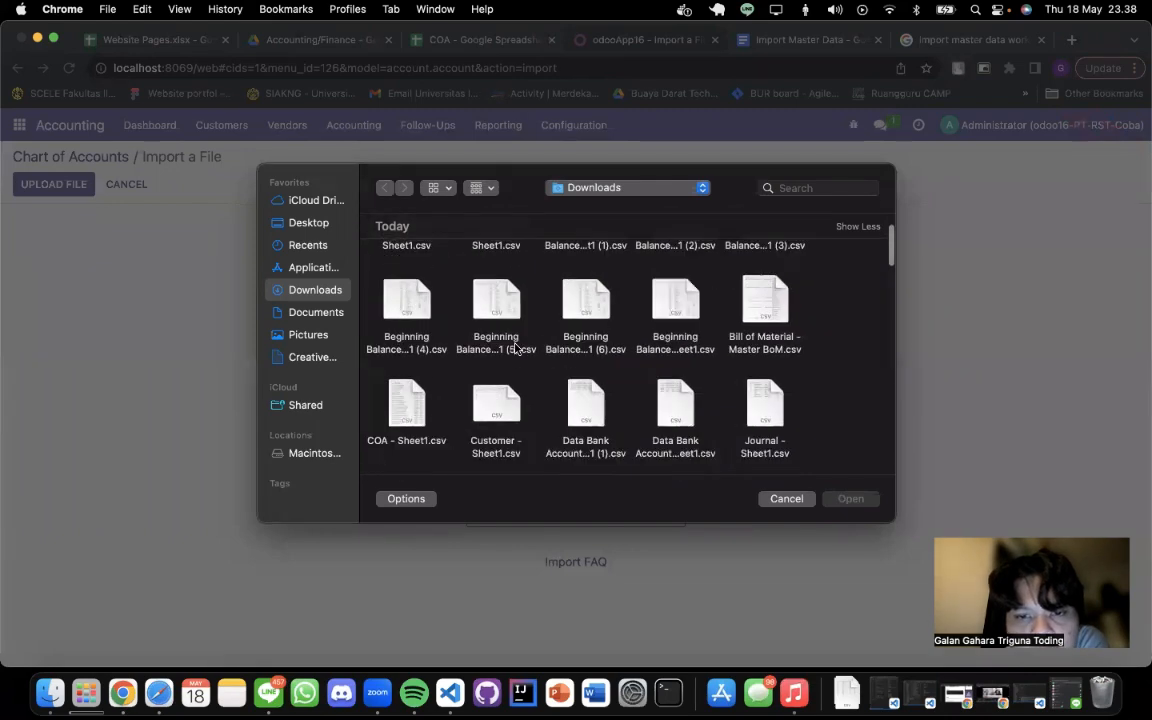
double_click(397, 413)
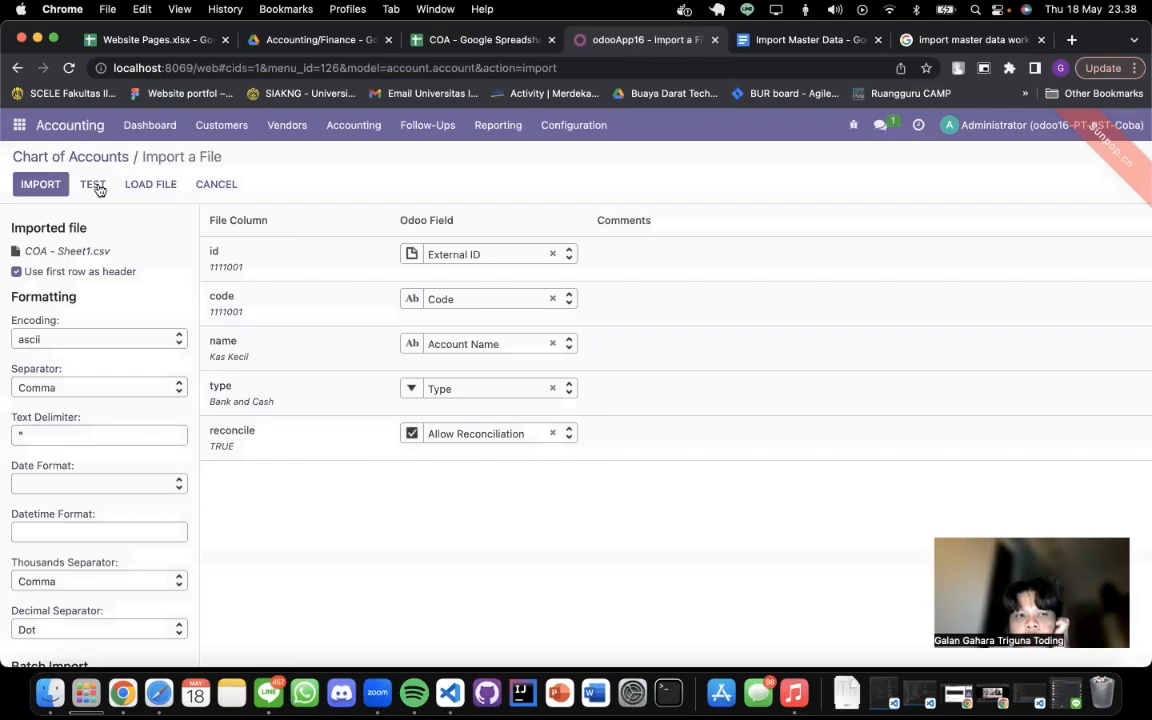
- Test the chart of accounts import and cancel it to return to the Chart of Accounts list
left_click(92, 185)
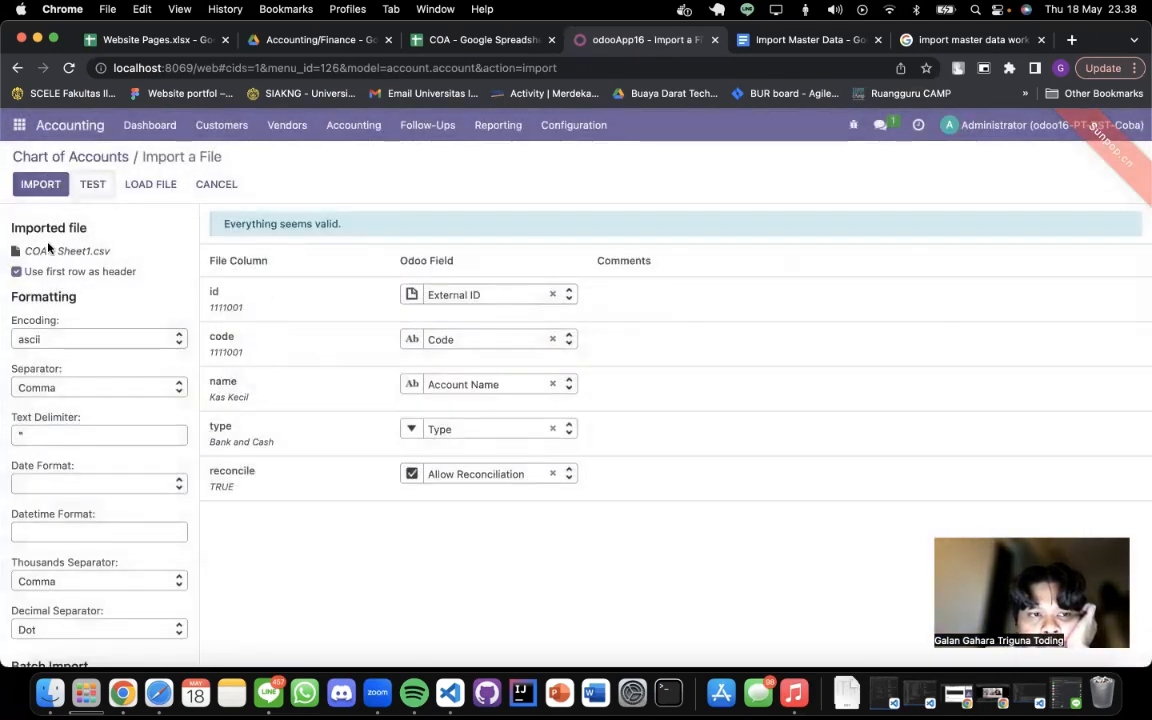
left_click(213, 187)
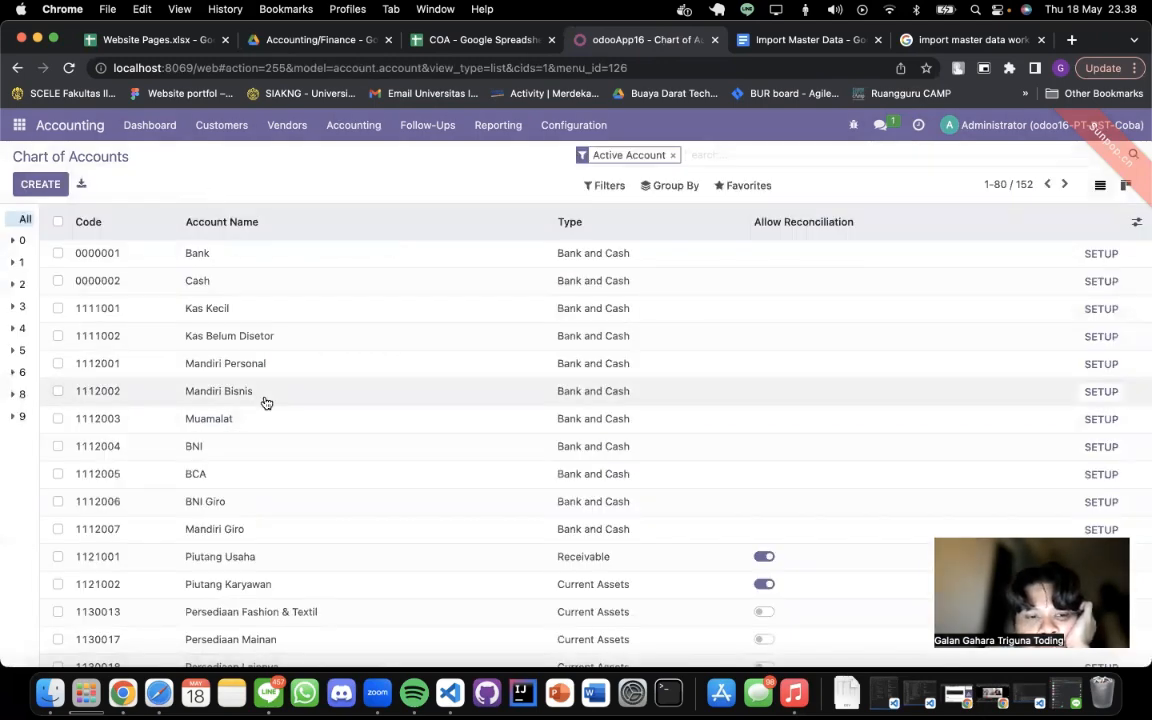
- Compare the accounts in Odoo's Chart of Accounts list with the rows of the COA sheet
scroll(262, 401, "down", 15)
scroll(203, 528, "up", 13)
scroll(203, 528, "down", 15)
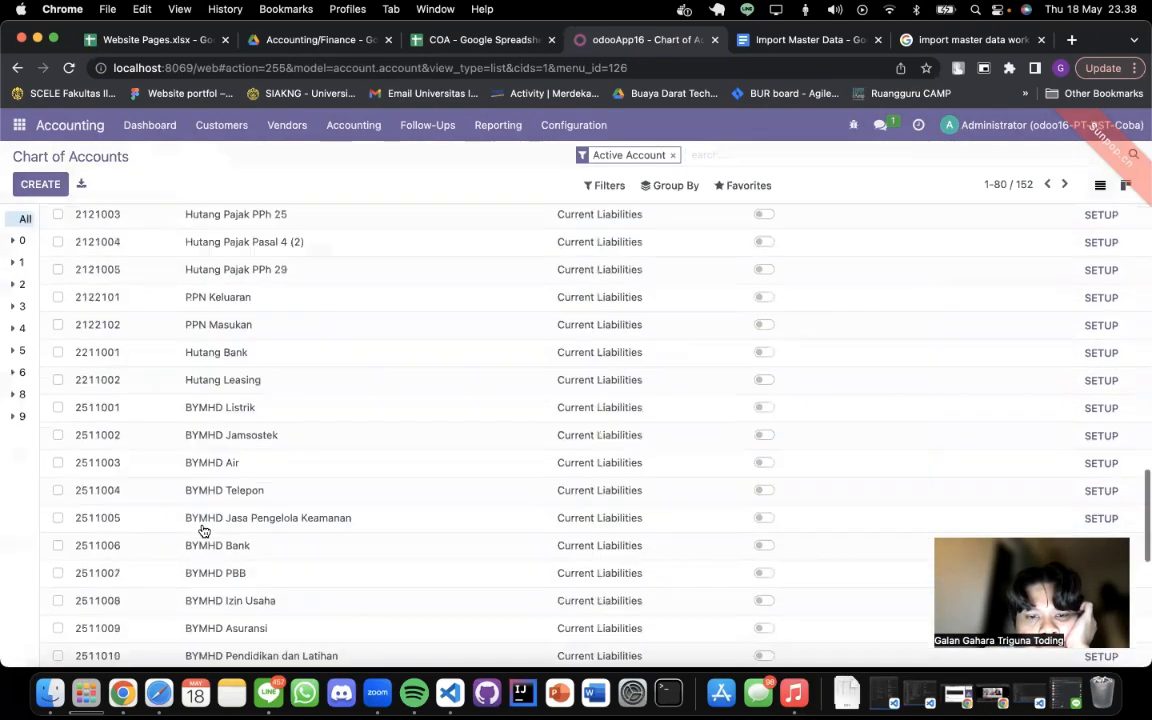
left_click(446, 40)
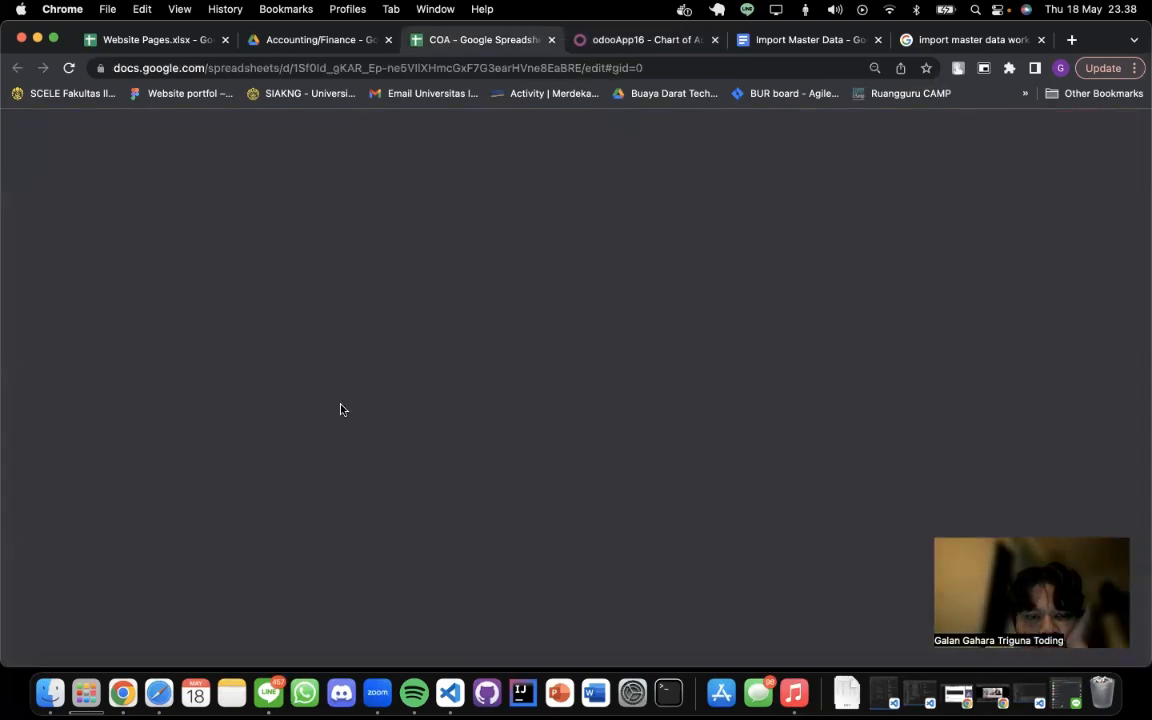
scroll(308, 387, "down", 10)
scroll(308, 387, "down", 8)
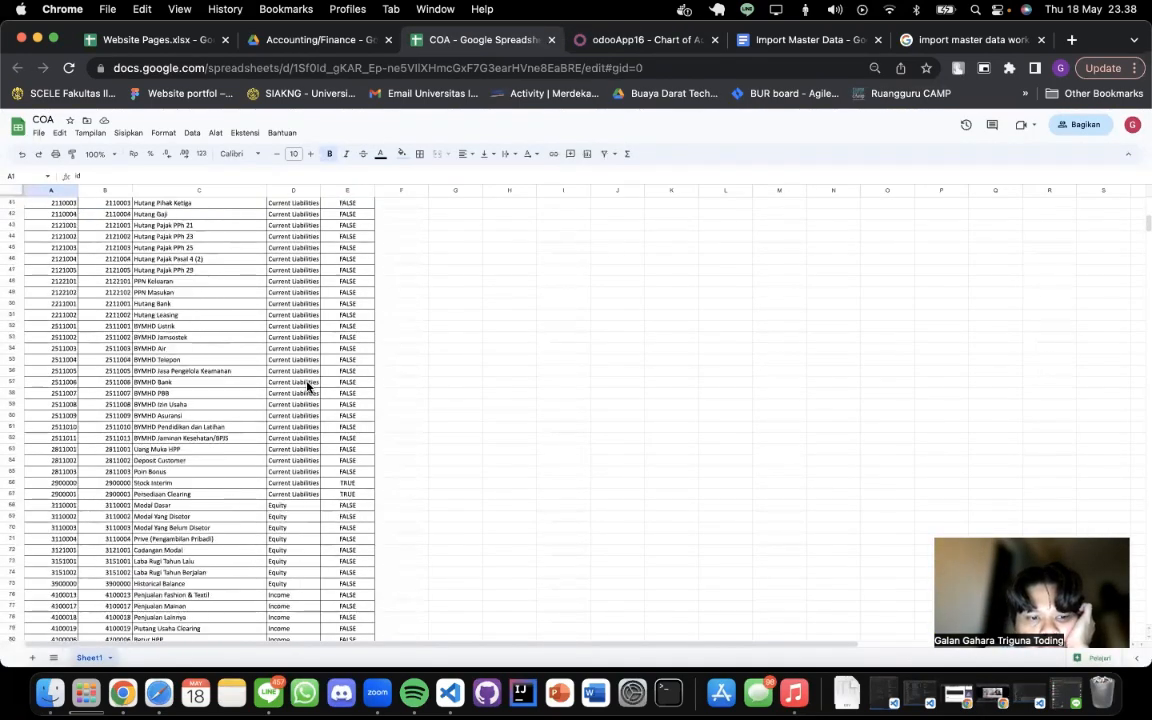
scroll(308, 387, "up", 20)
left_click(653, 40)
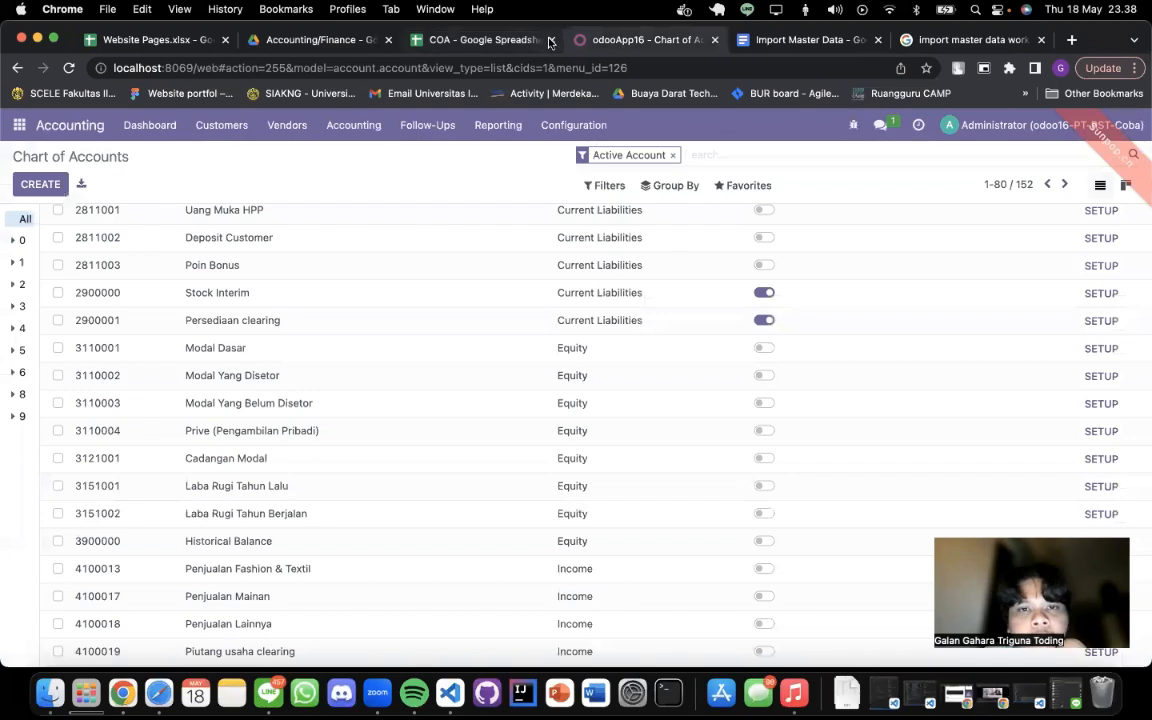
- Open the Taxes sheet from the Accounting/Finance folder in Google Drive and the Taxes list in Odoo's Accounting app
left_click(301, 40)
left_click(303, 566)
double_click(378, 344)
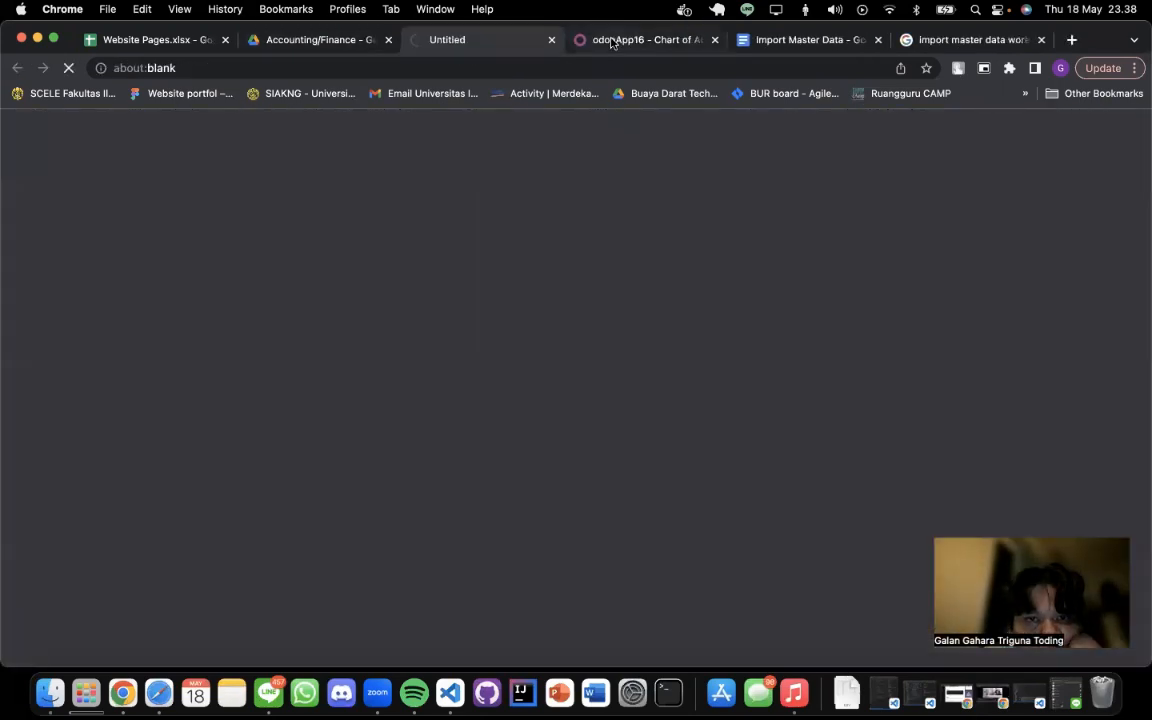
left_click(610, 40)
left_click(575, 124)
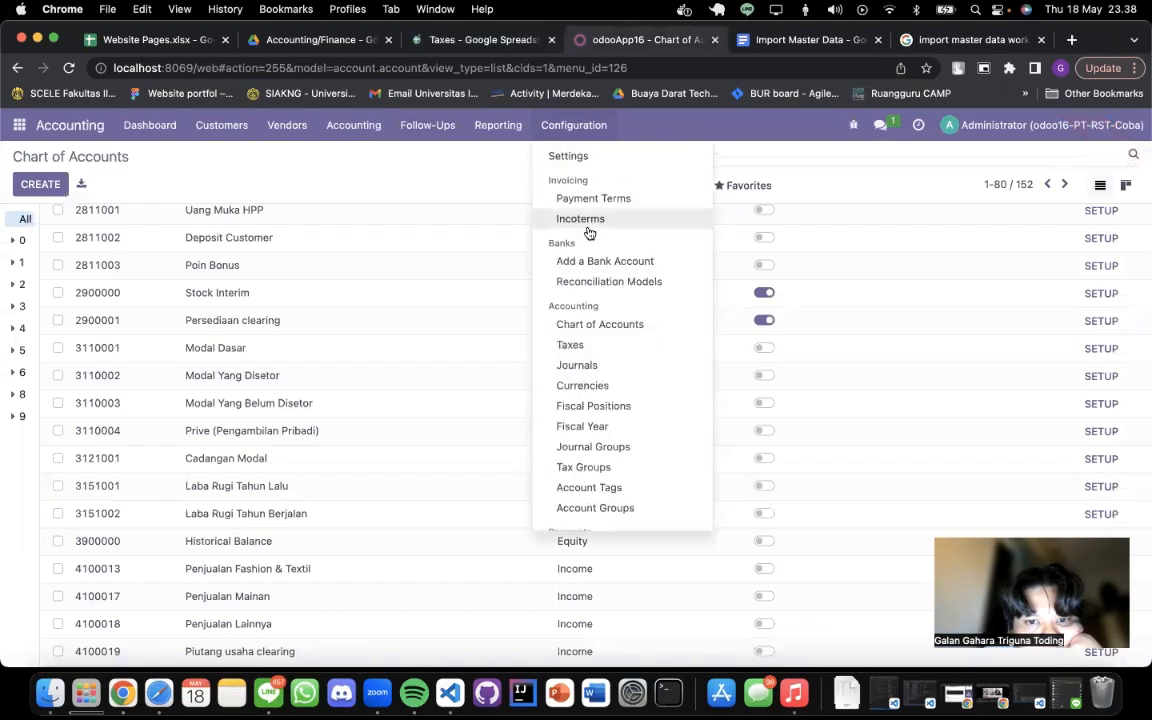
left_click(576, 345)
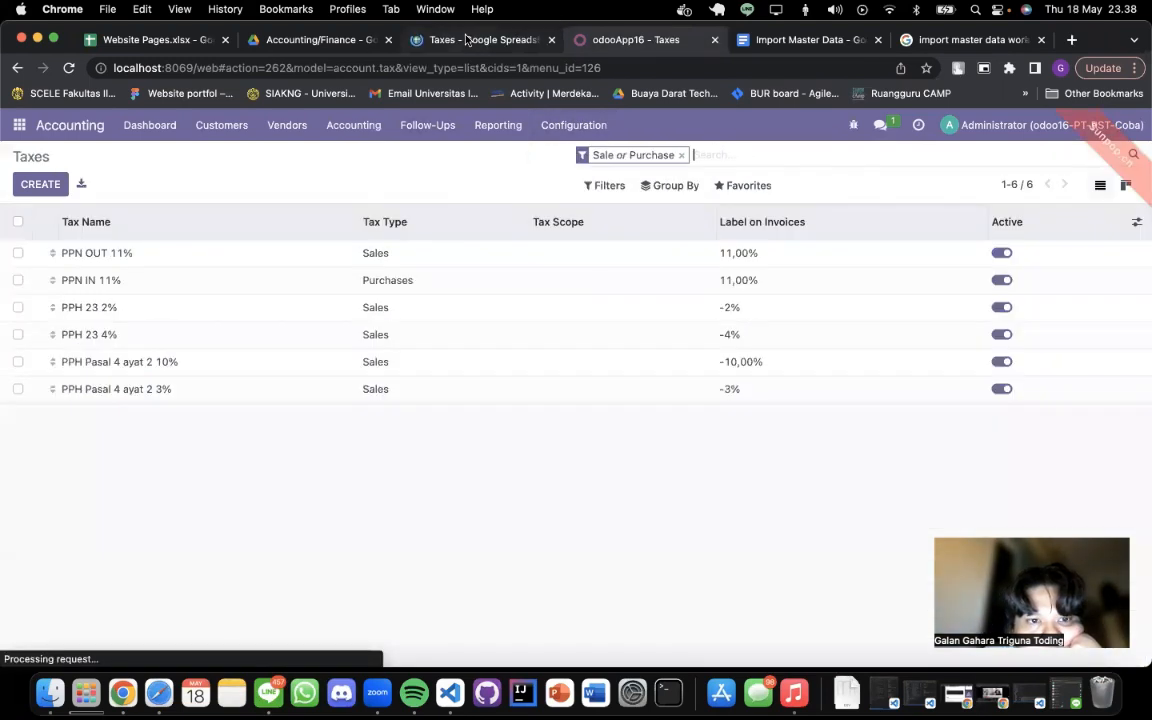
- Start a record import for the taxes with Taxes - Sheet1 (3).csv from Downloads and check the Taxes sheet in Google Sheets
left_click(722, 189)
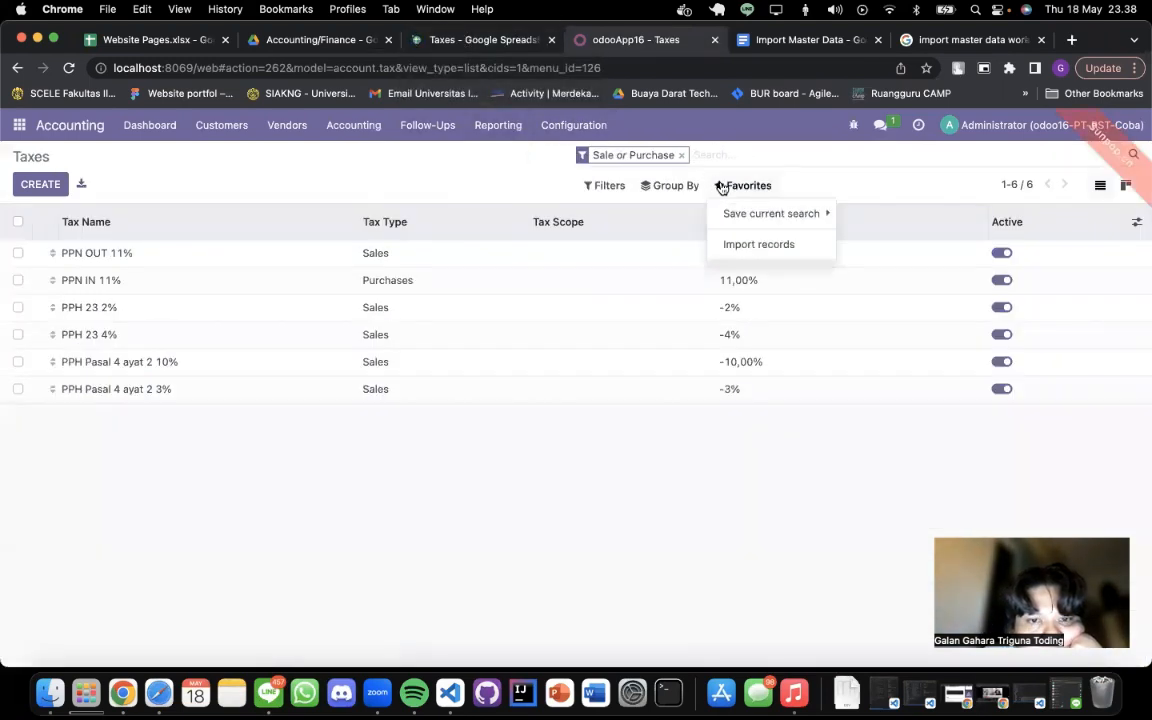
left_click(731, 245)
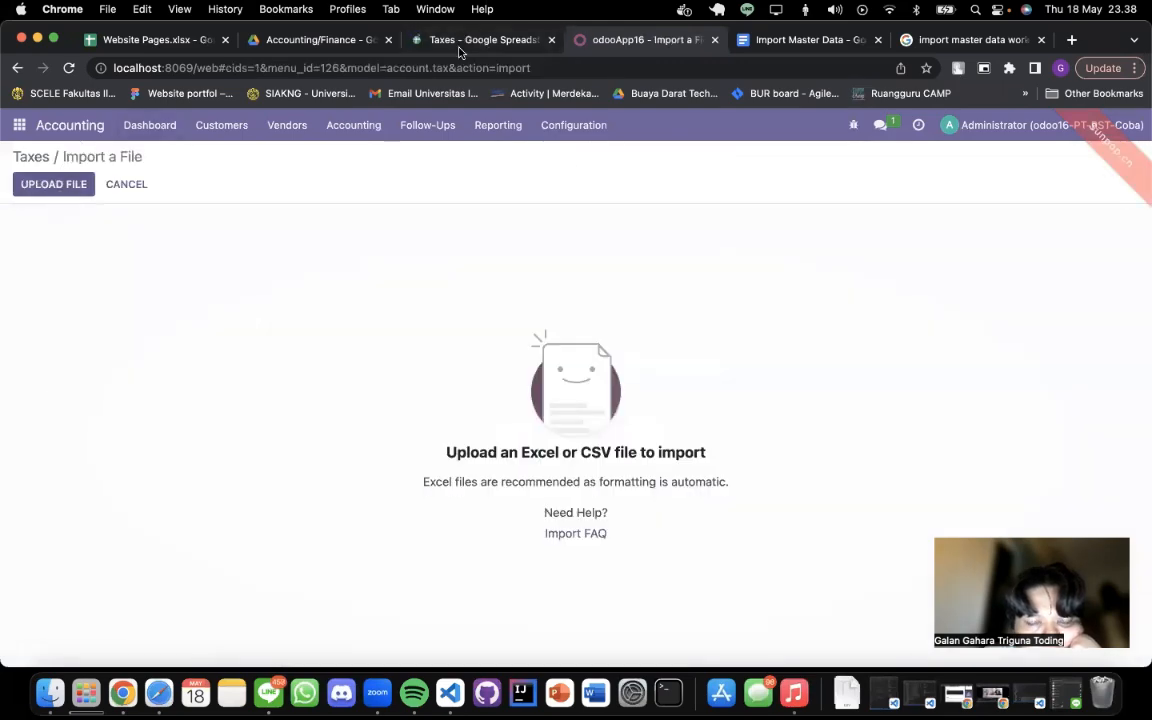
scroll(547, 345, "down", 5)
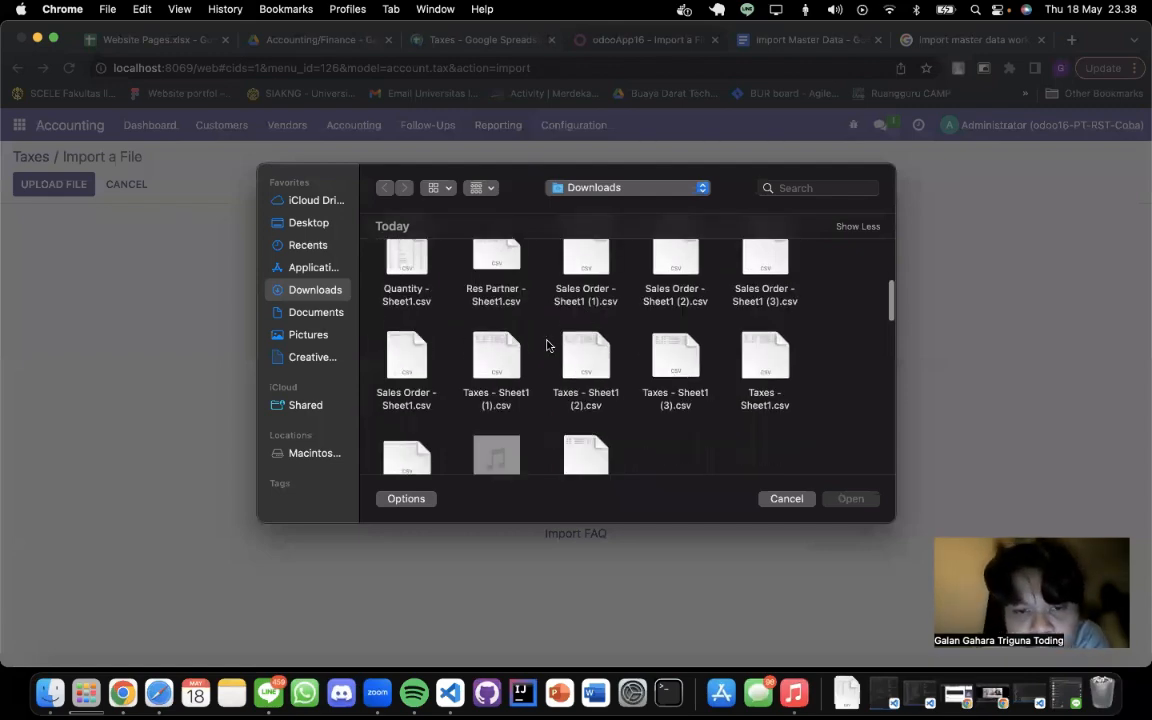
scroll(690, 350, "down", 1)
left_click(683, 343)
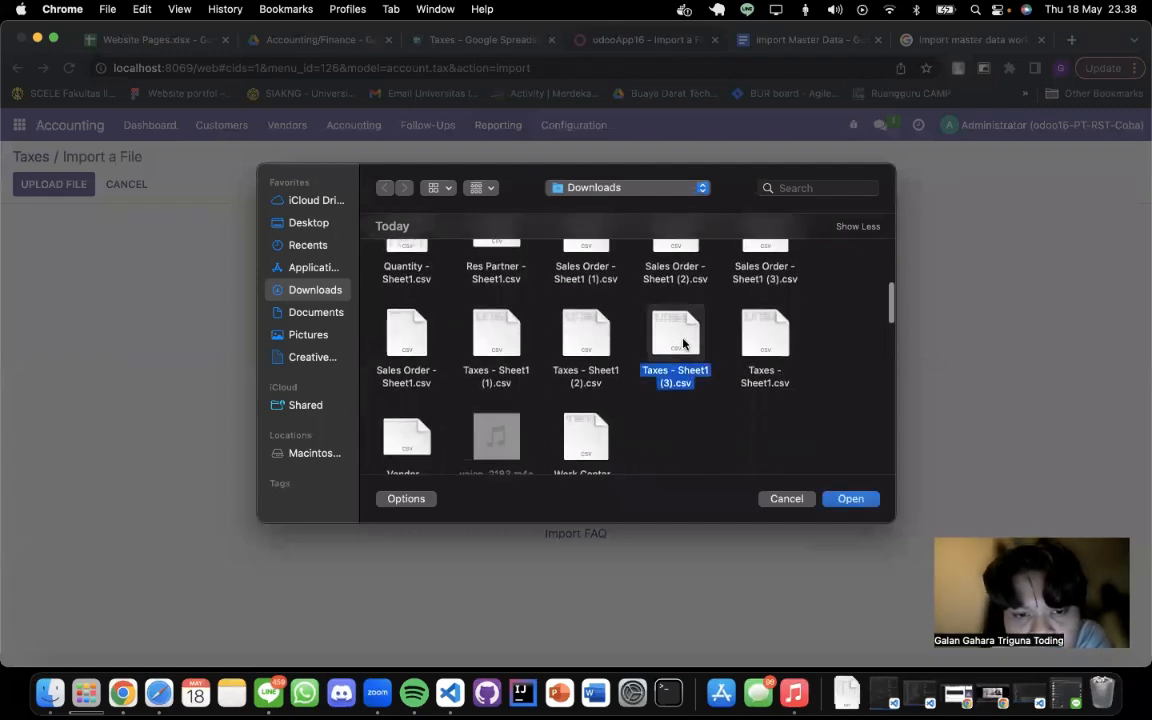
key("Escape")
left_click(489, 38)
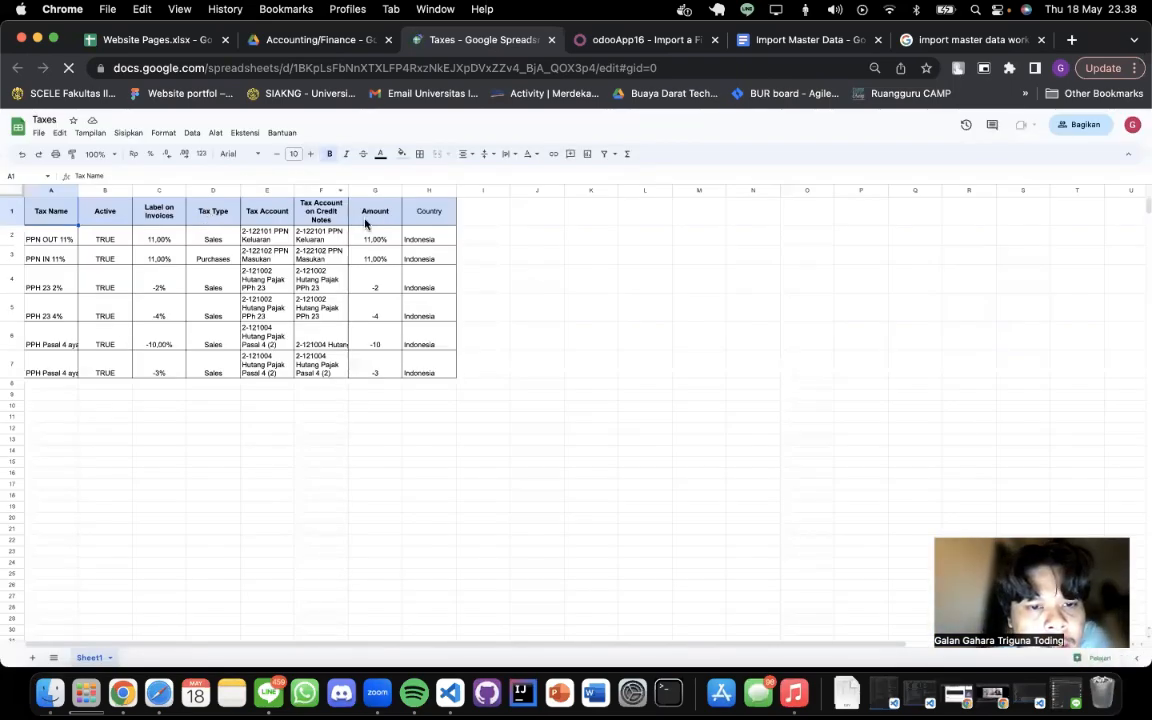
left_click(627, 42)
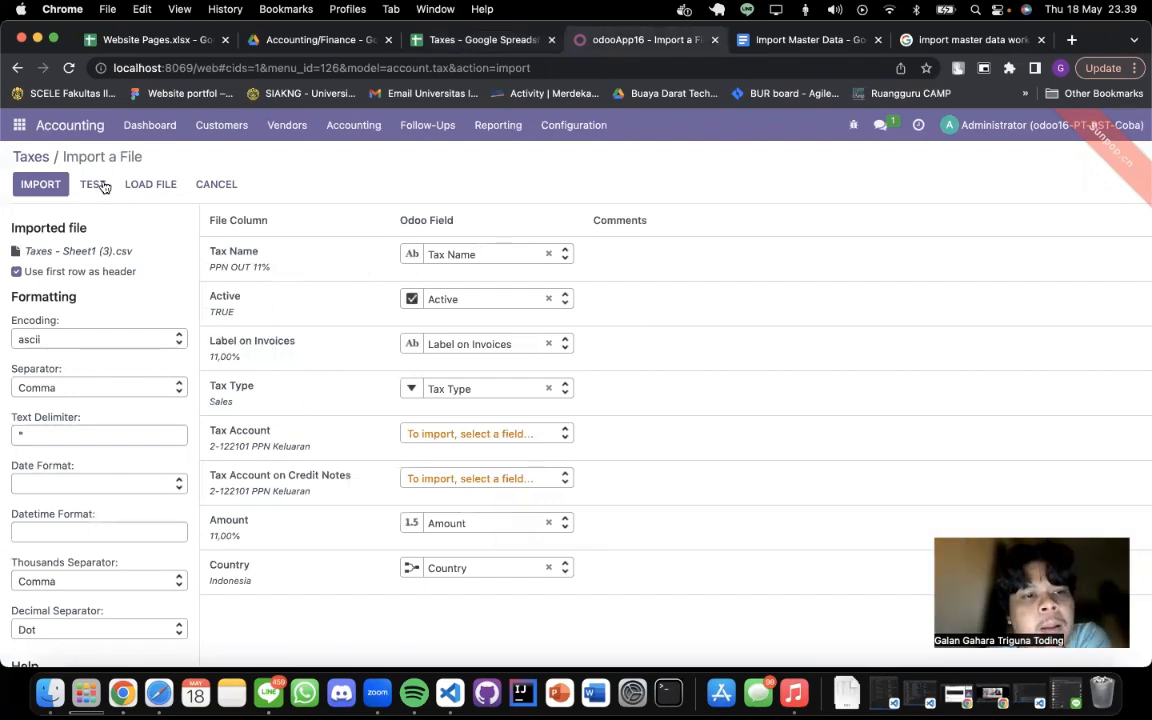
- Test the taxes import and cancel it to return to the Taxes list
left_click(93, 186)
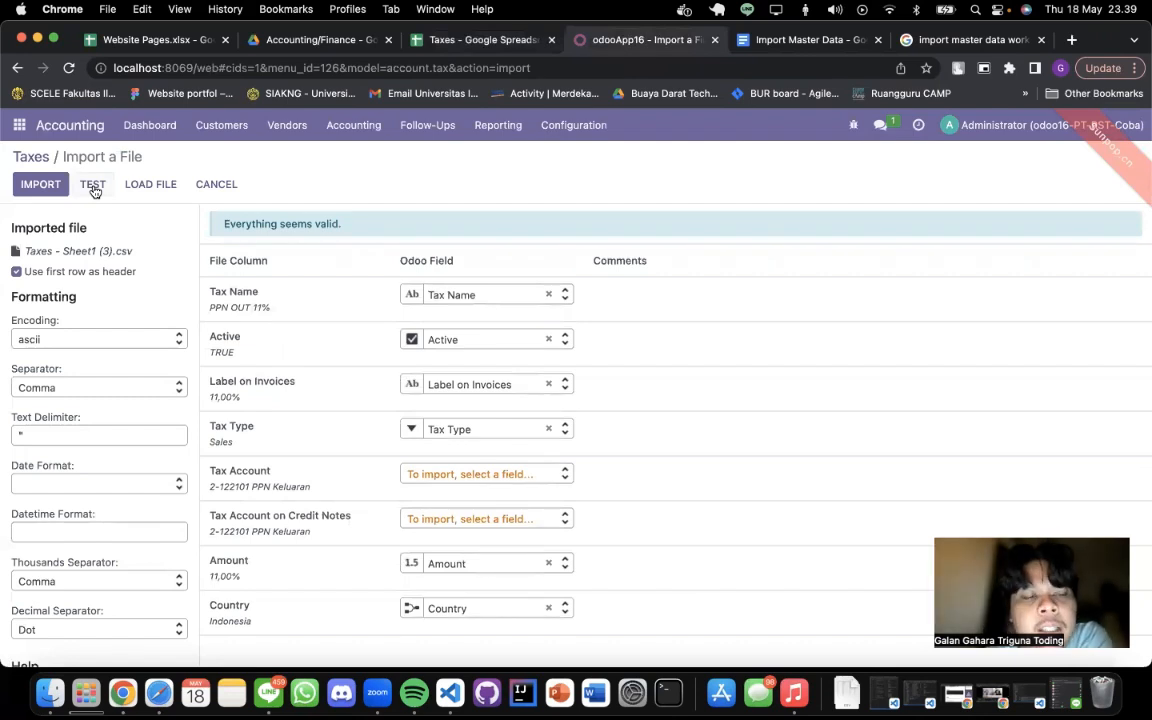
left_click(200, 186)
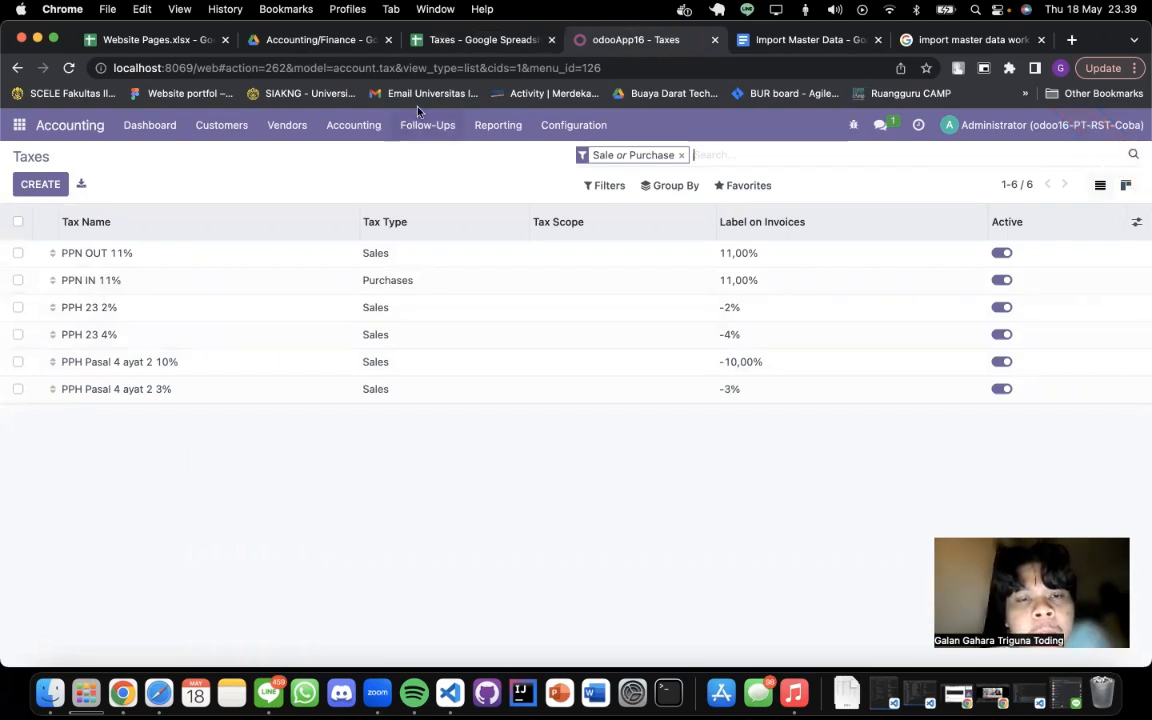
- Close the Taxes sheet and open the Beginning Balance, Journal and Bank Statement sheets from the Accounting/Finance folder in Google Drive
left_click(418, 42)
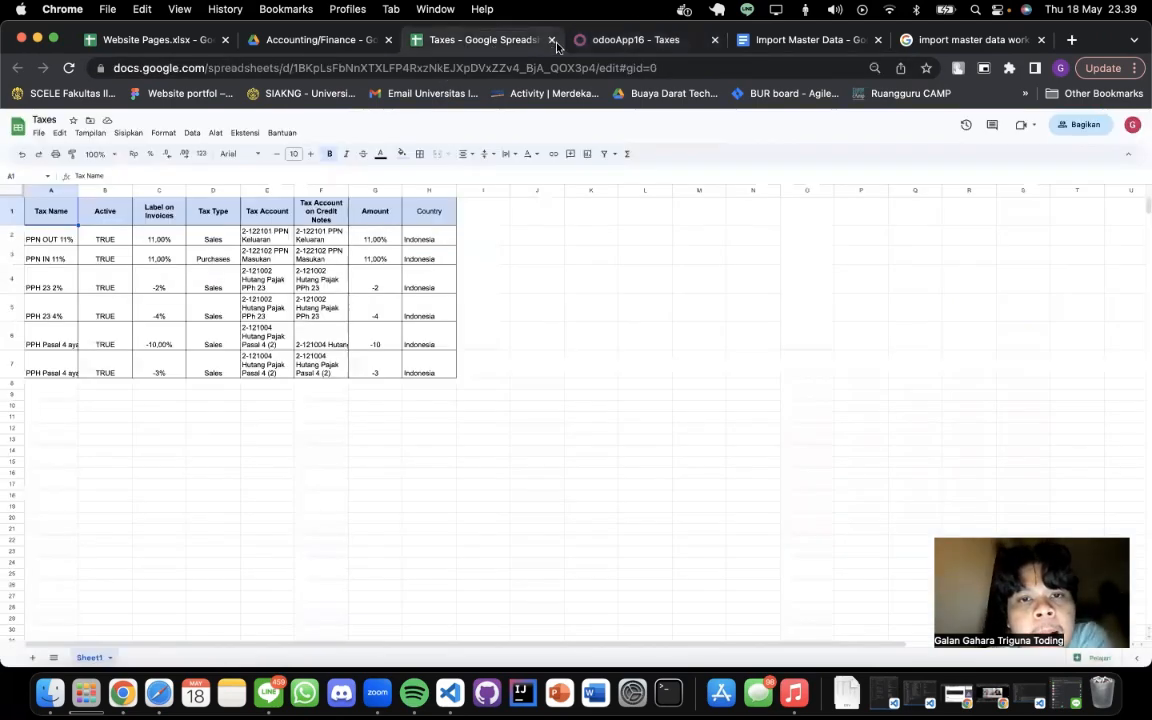
key("super+w")
left_click(268, 40)
left_click(249, 556)
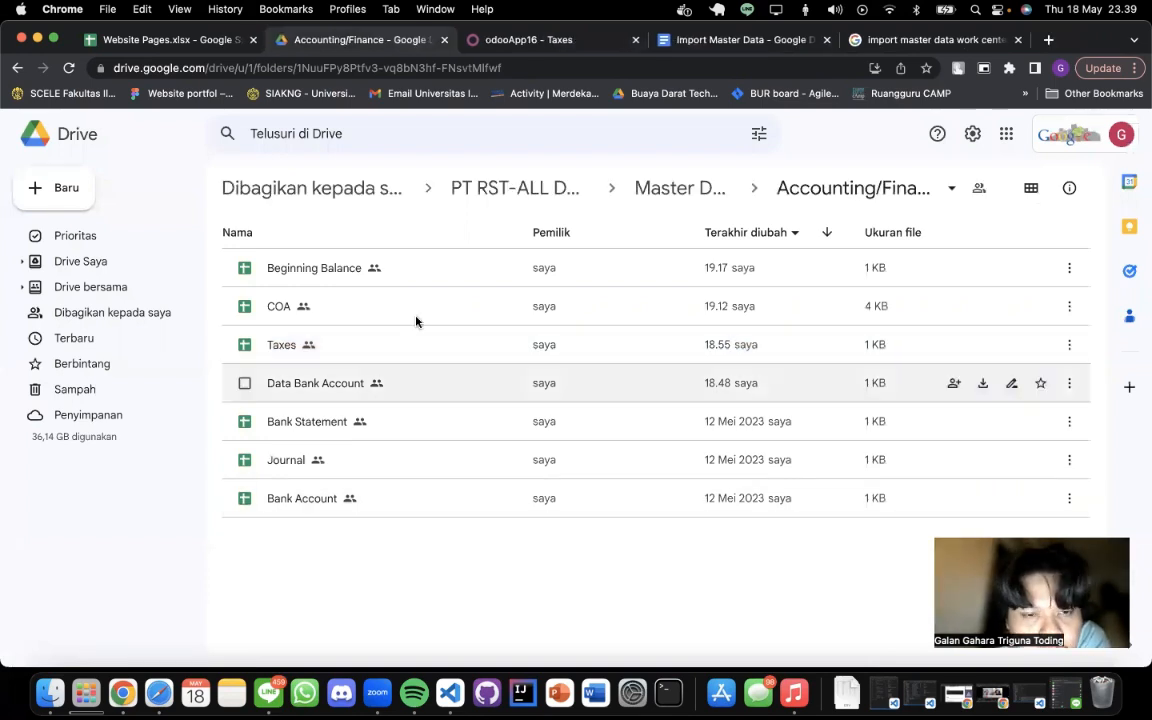
double_click(434, 272)
left_click(360, 40)
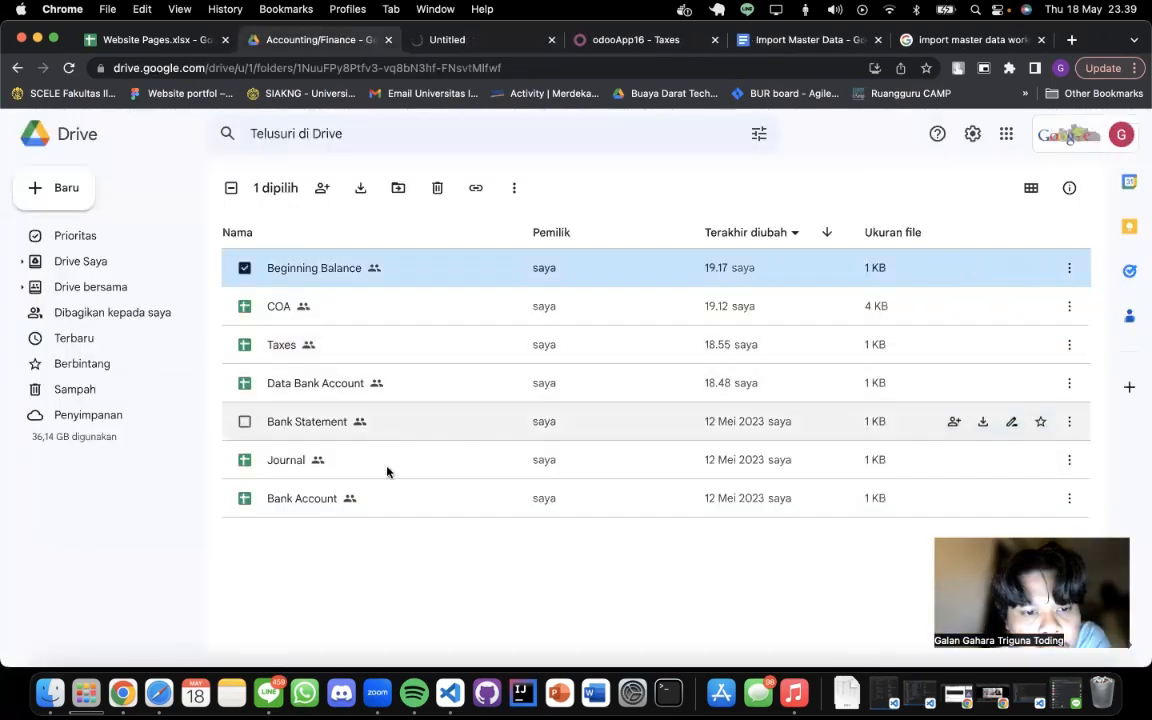
double_click(388, 466)
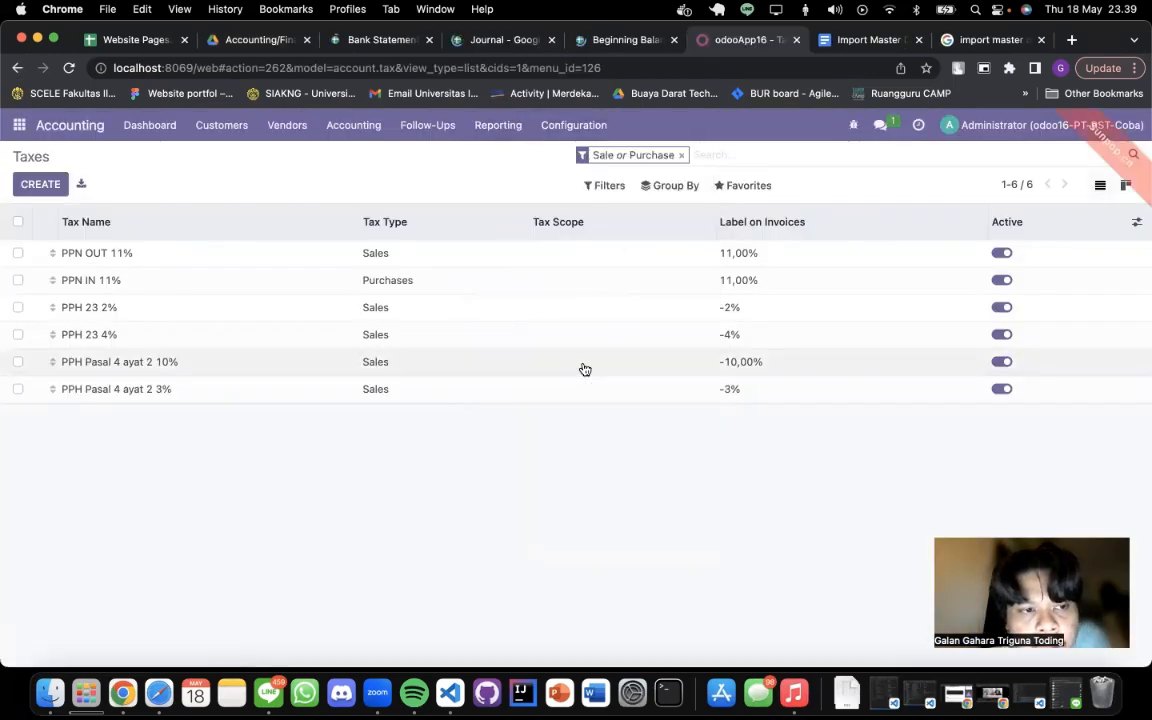
- Start a record import for the Odoo Journals list with Journal - Sheet1.csv from Downloads
left_click(748, 186)
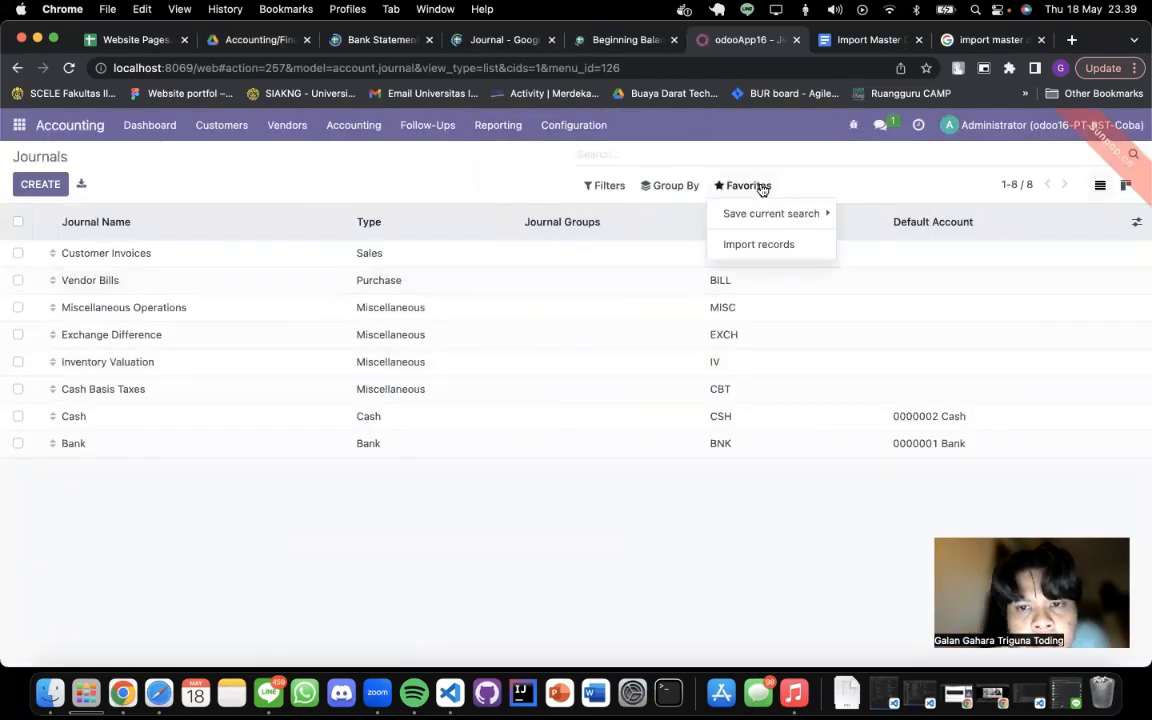
left_click(738, 244)
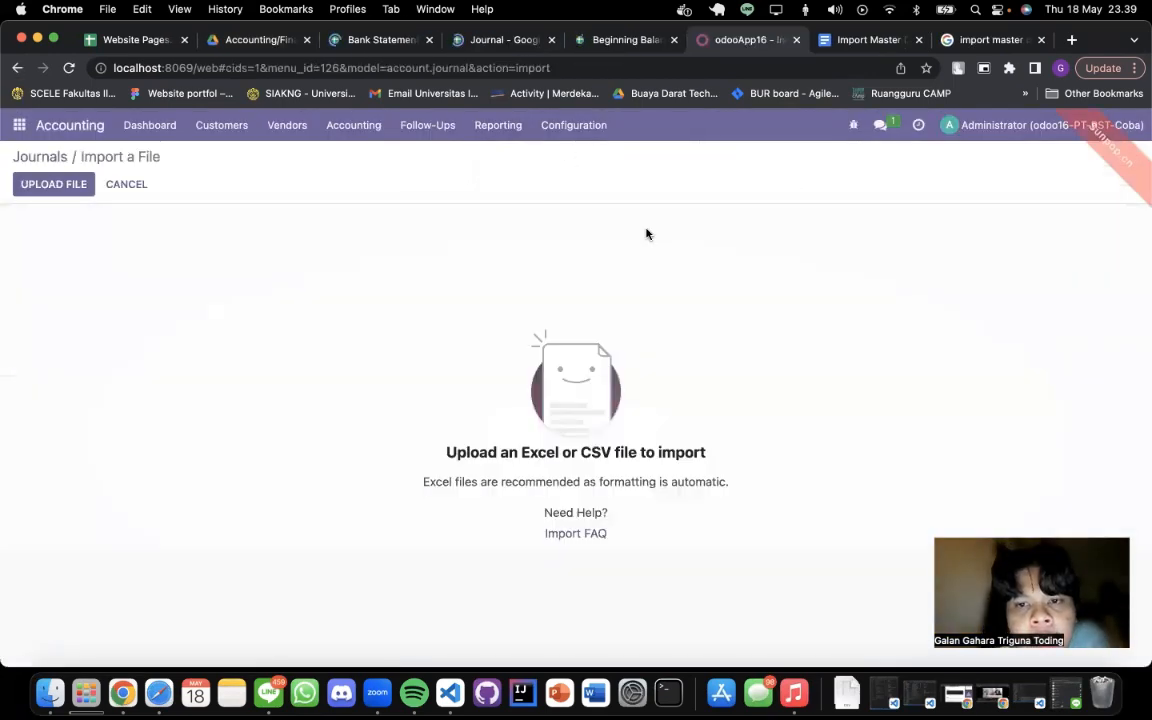
left_click(54, 184)
scroll(597, 358, "down", 10)
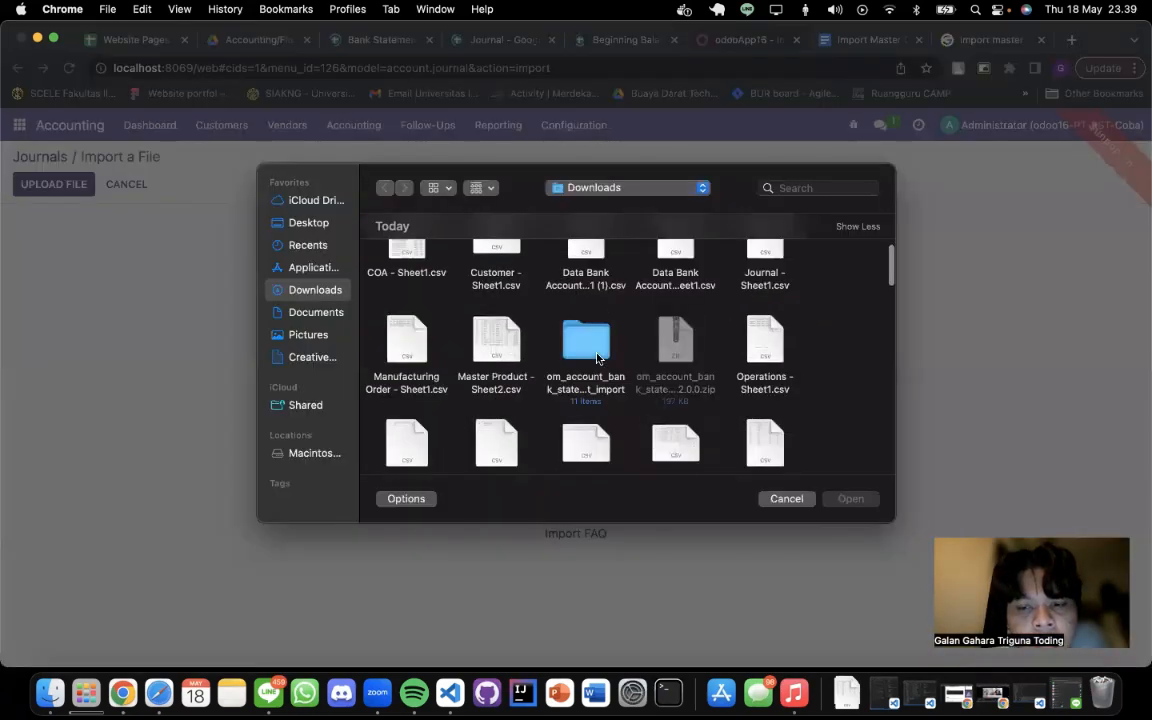
scroll(597, 358, "up", 5)
scroll(597, 358, "down", 8)
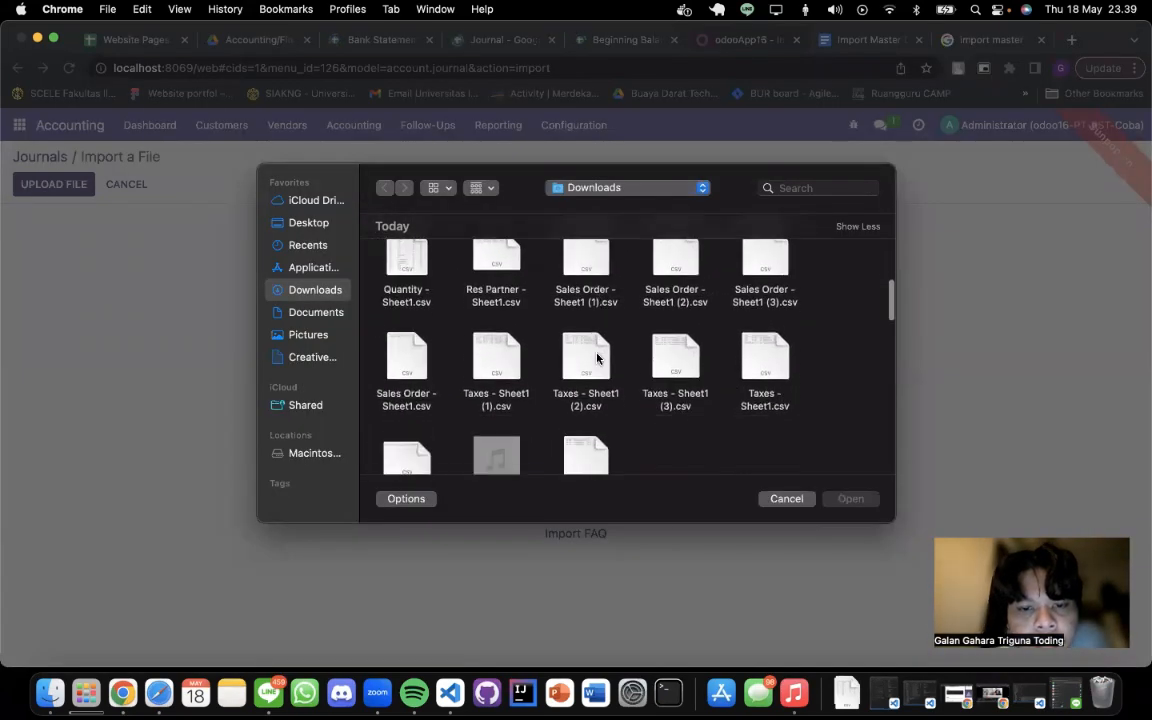
scroll(597, 358, "up", 10)
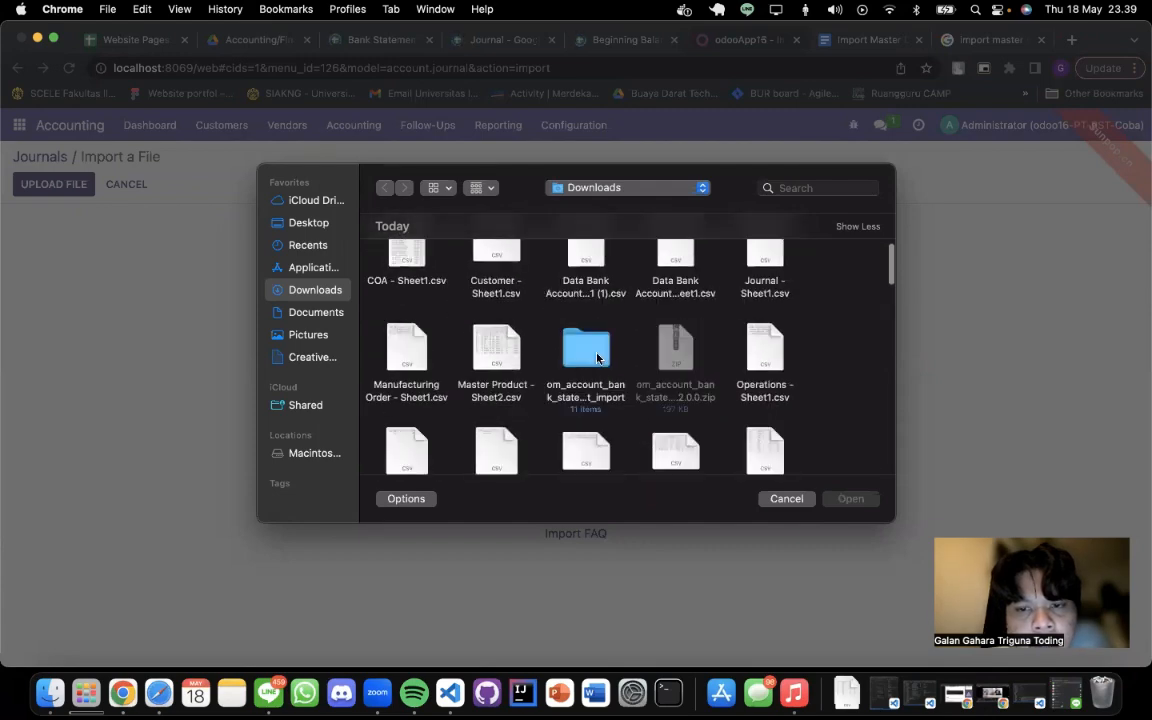
scroll(597, 358, "down", 3)
scroll(599, 288, "up", 4)
double_click(770, 312)
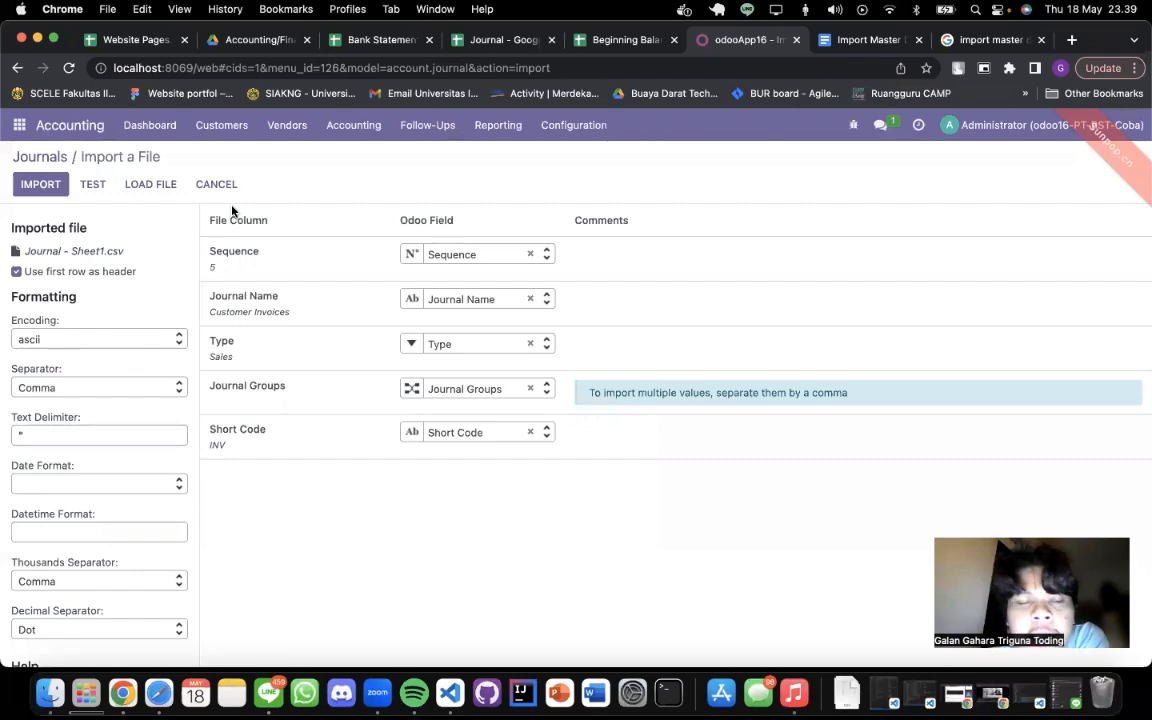
- Test the journals import, examine the test message, and cancel the import to return to the Journals list
left_click(93, 186)
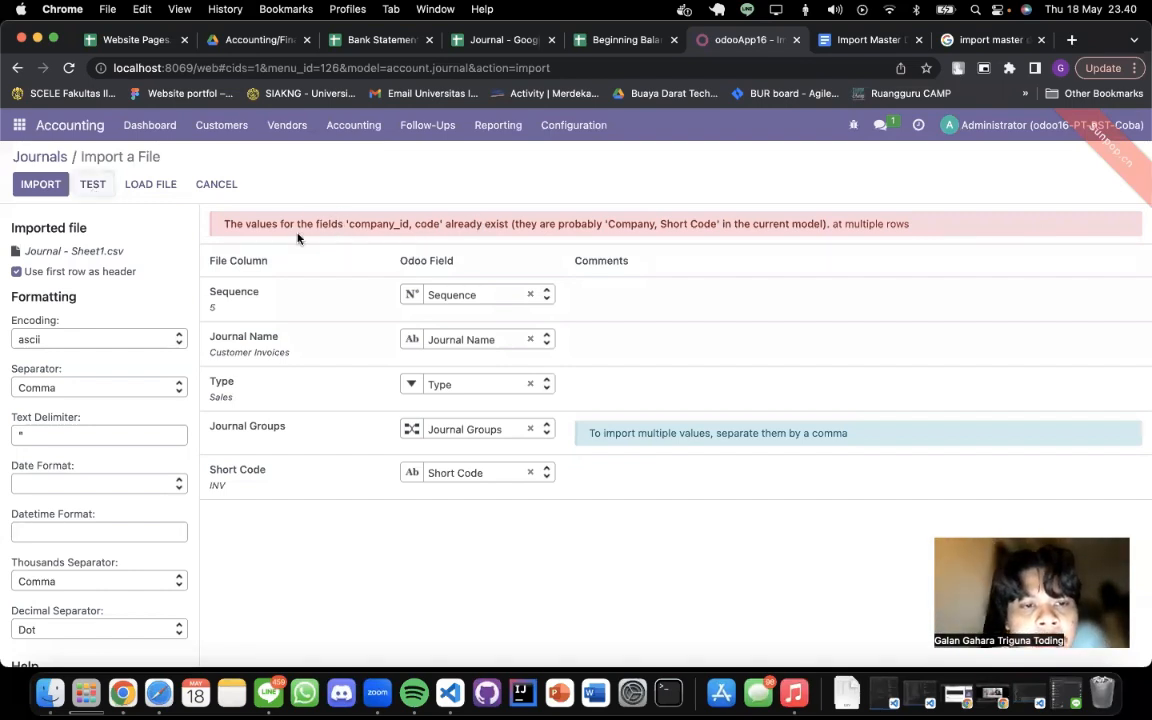
left_click_drag(351, 224, 656, 225)
double_click(740, 224)
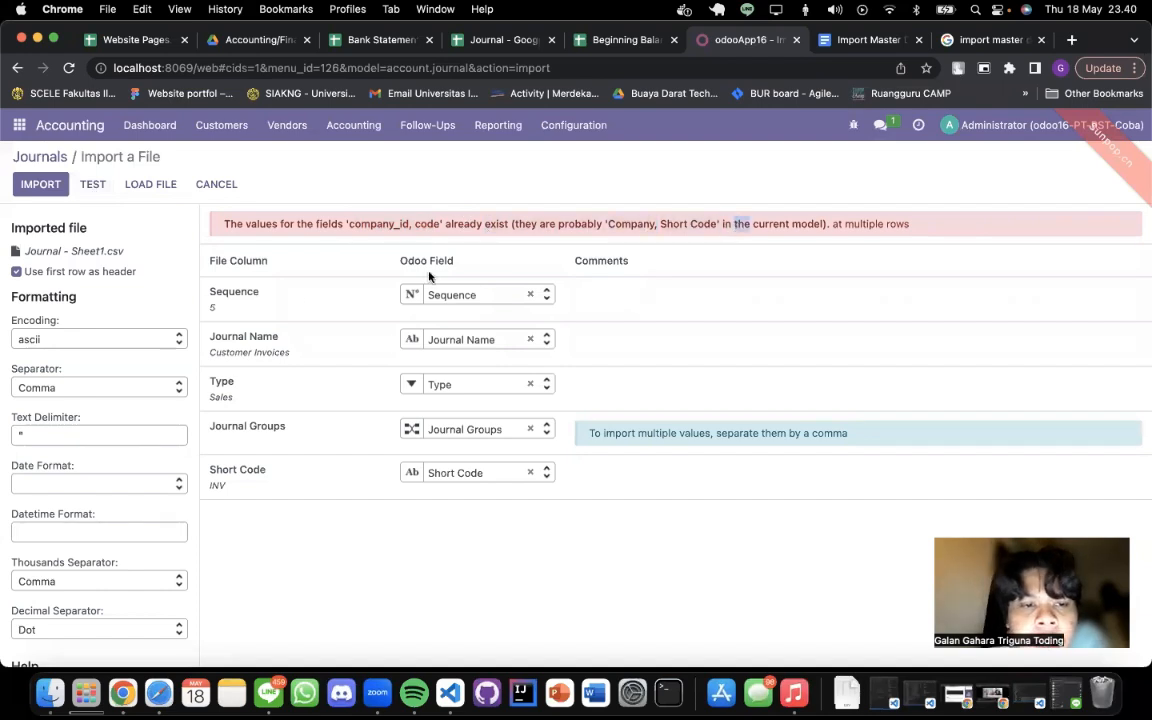
left_click(212, 185)
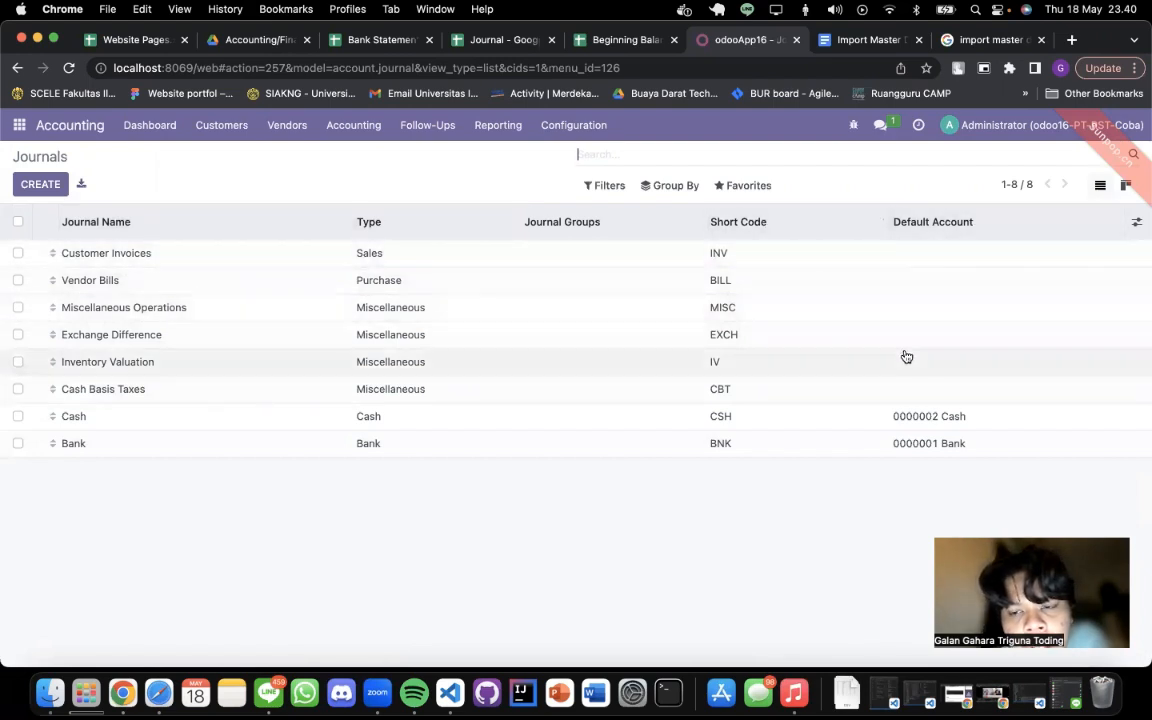
- Compare the Journal sheet in Google Sheets with Odoo's Journals list, and close the sheet
left_click_drag(491, 45, 588, 50)
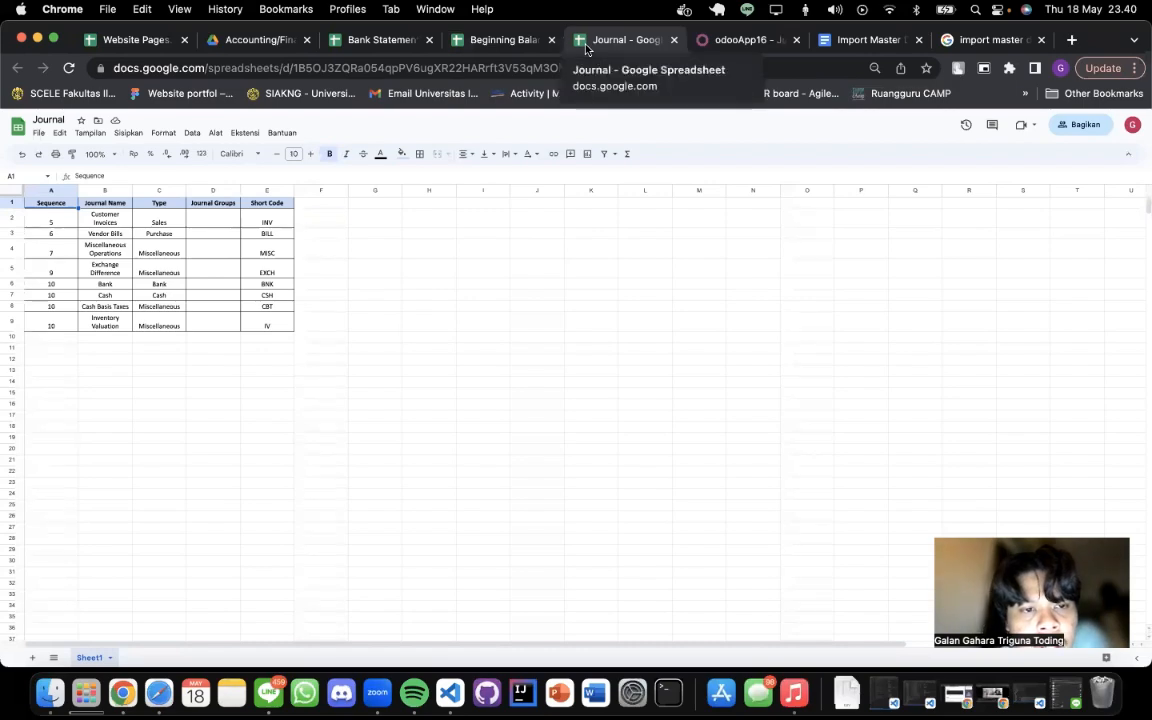
left_click(730, 43)
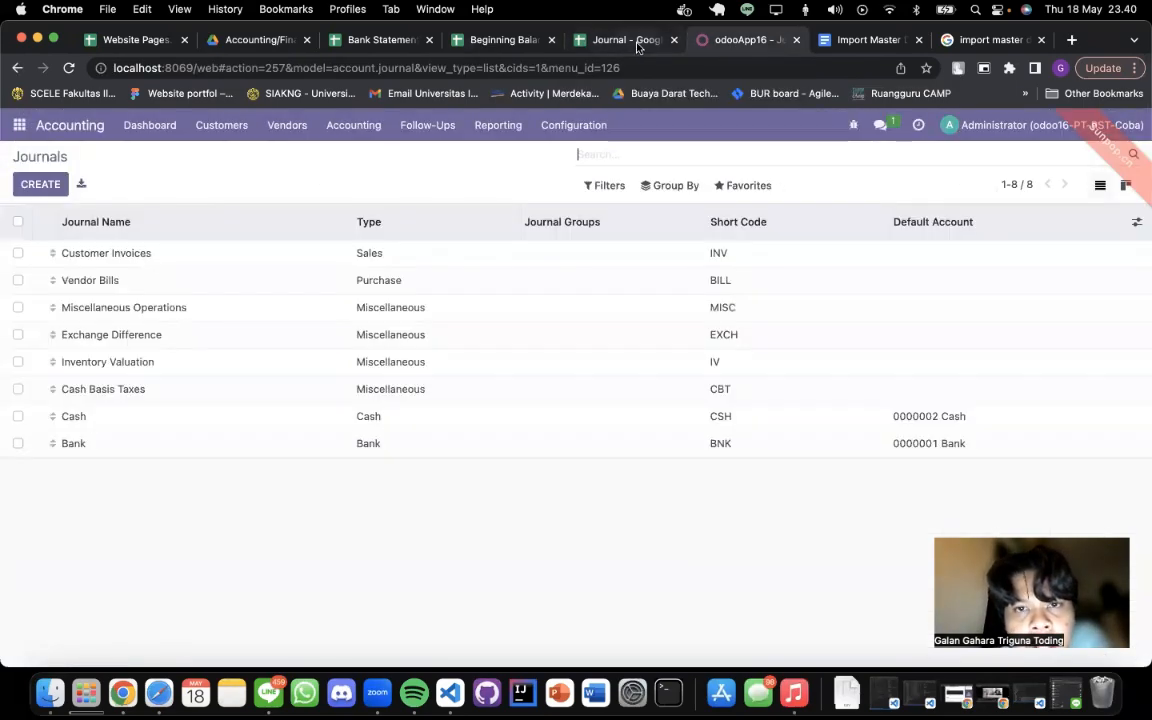
left_click(637, 42)
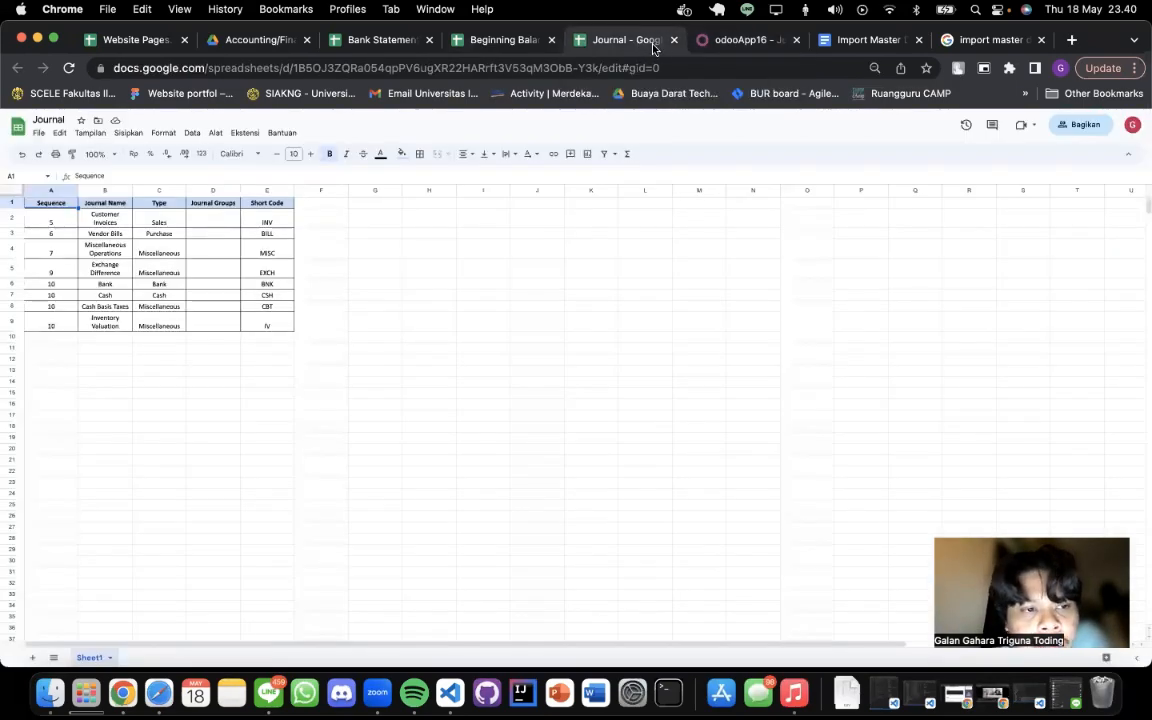
left_click(724, 44)
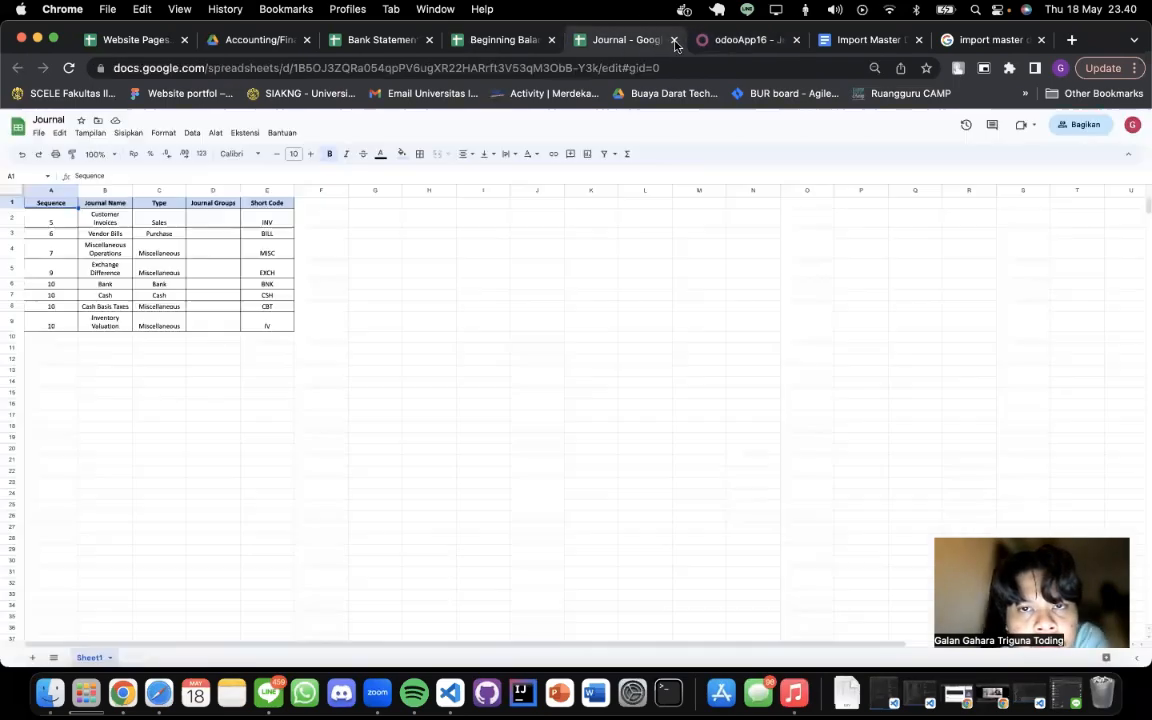
left_click(668, 46)
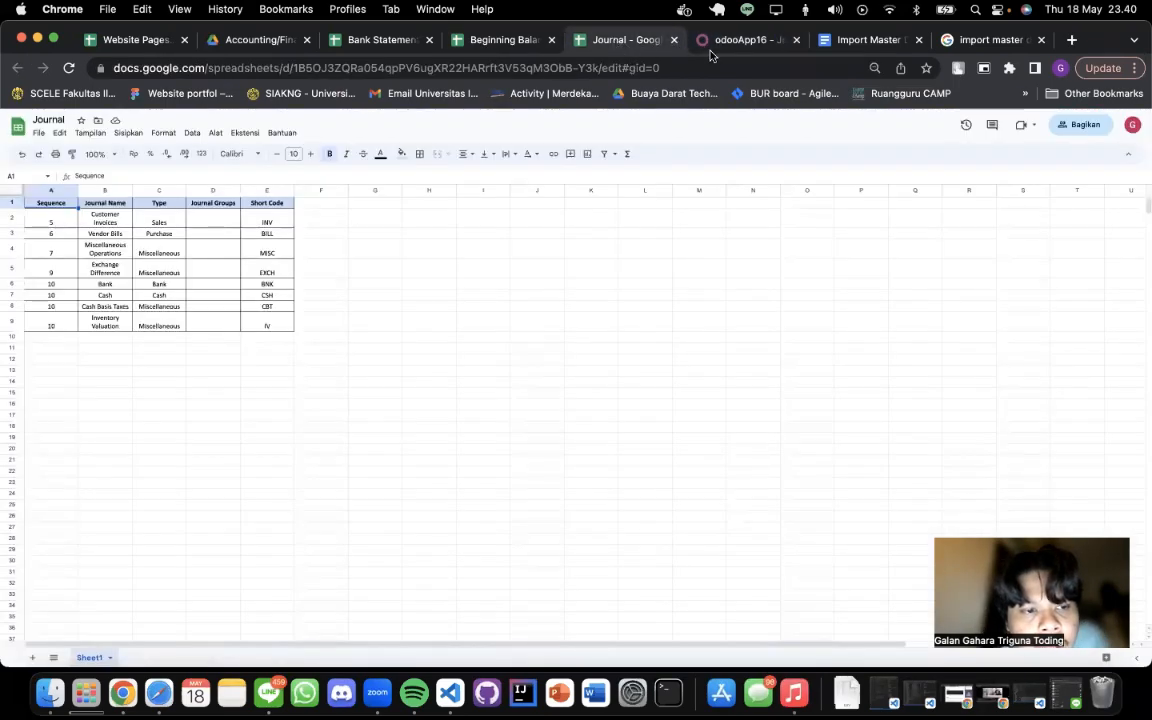
left_click(674, 40)
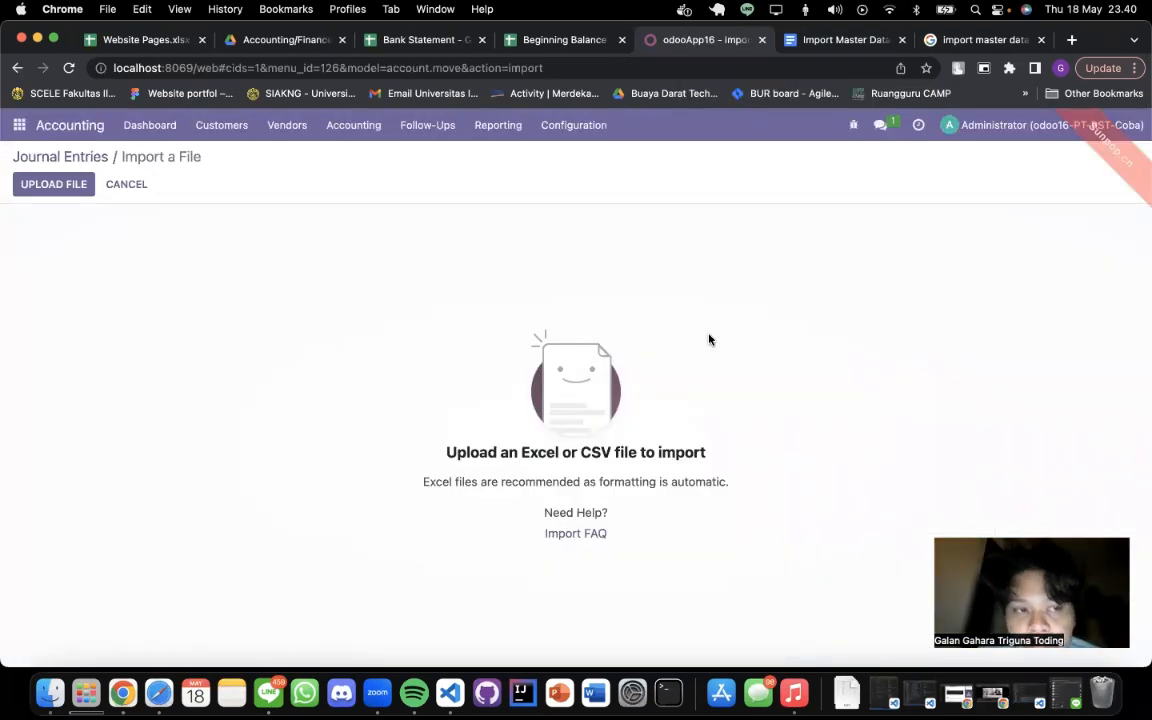
- Load Beginning Balance - Sheet1 (6).csv into the Journal Entries import, test it, and cancel to return to the entries list
left_click(61, 185)
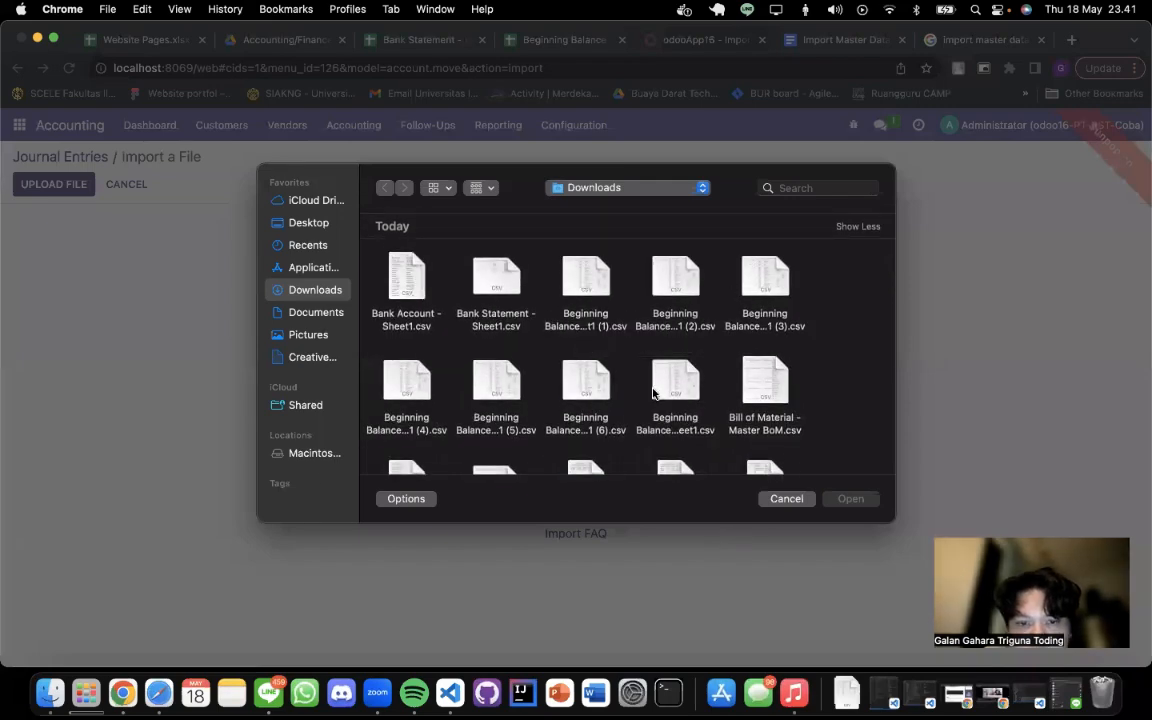
double_click(594, 403)
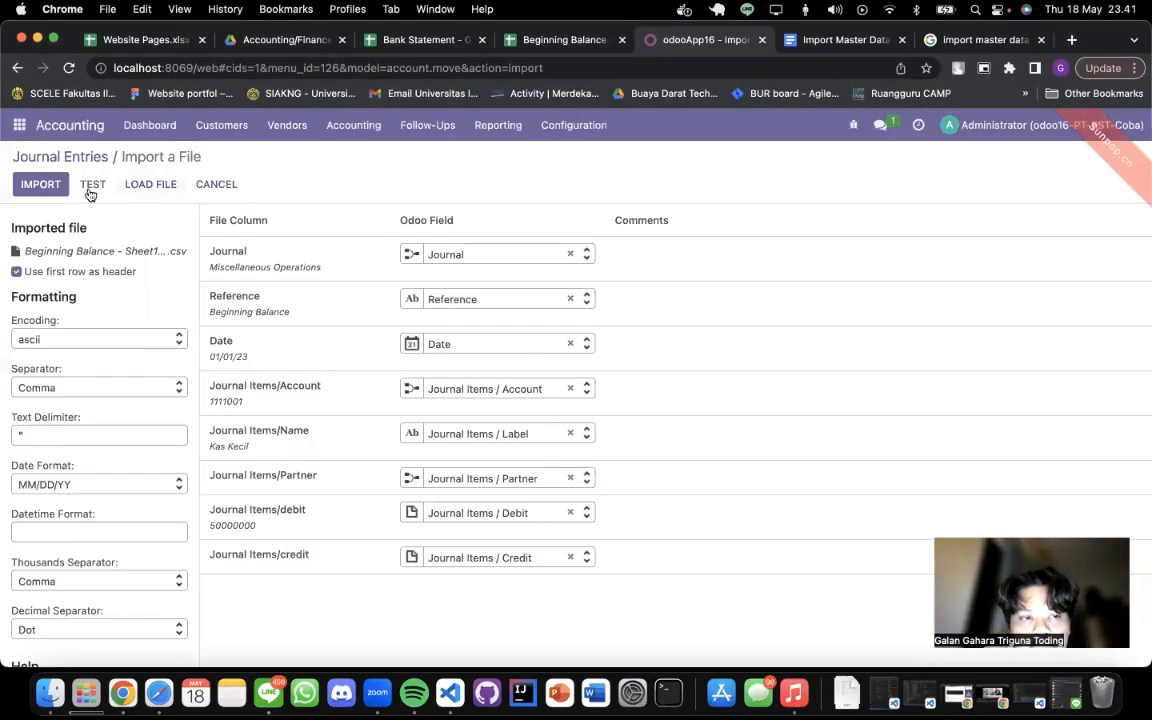
left_click(90, 188)
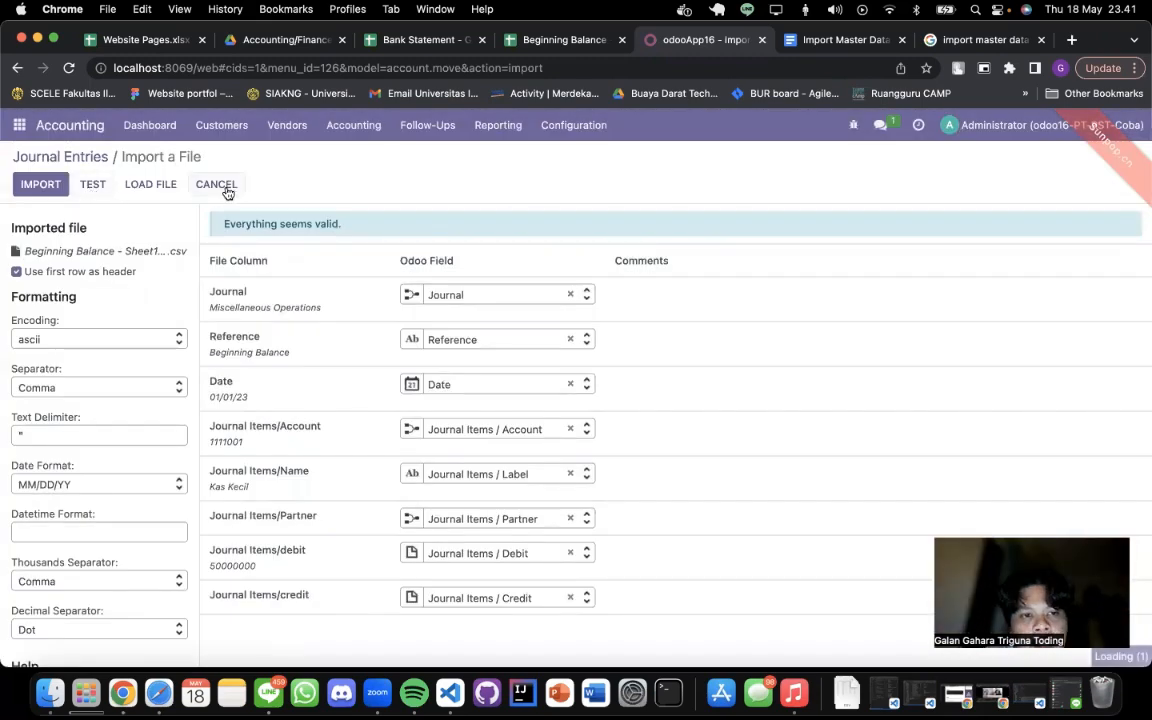
left_click(222, 187)
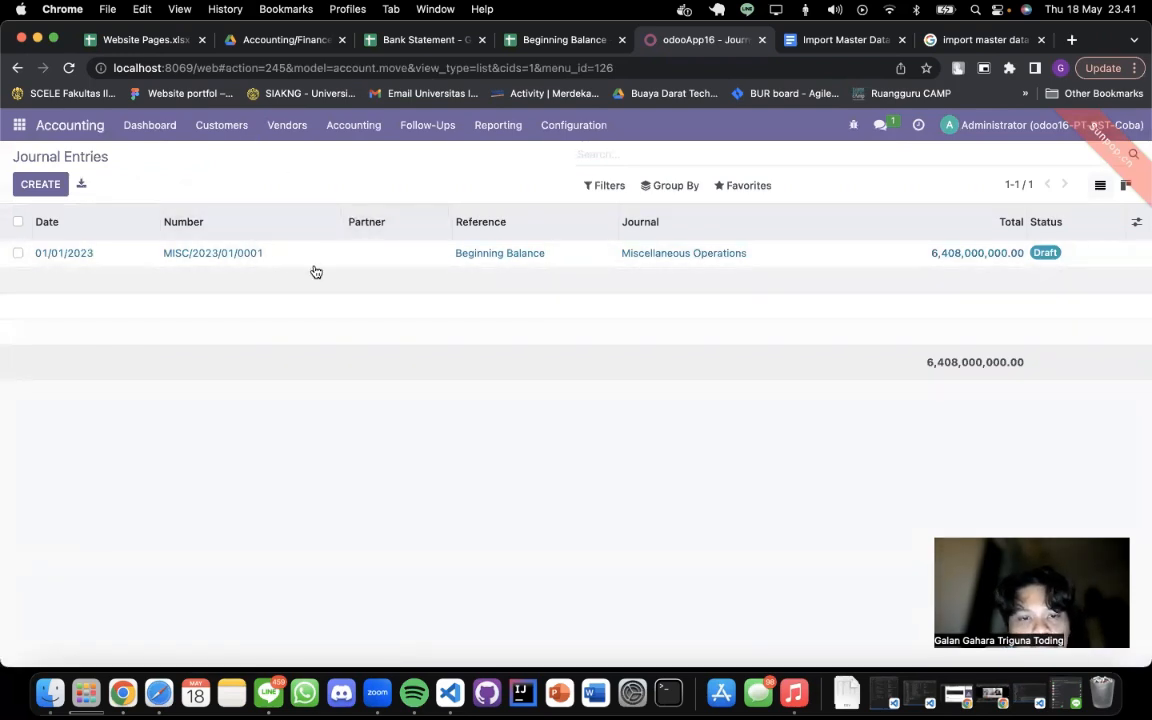
- Open the Beginning Balance journal entry and review its journal items from the first account through the debit and credit totals
left_click(334, 249)
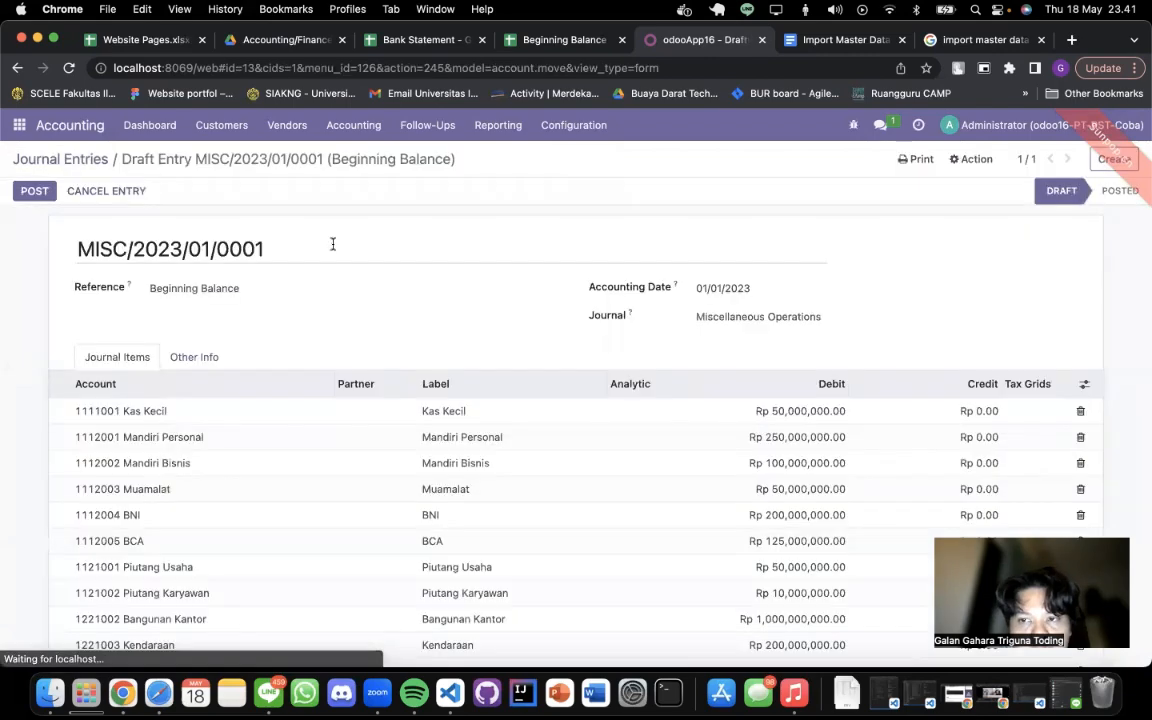
scroll(579, 411, "down", 10)
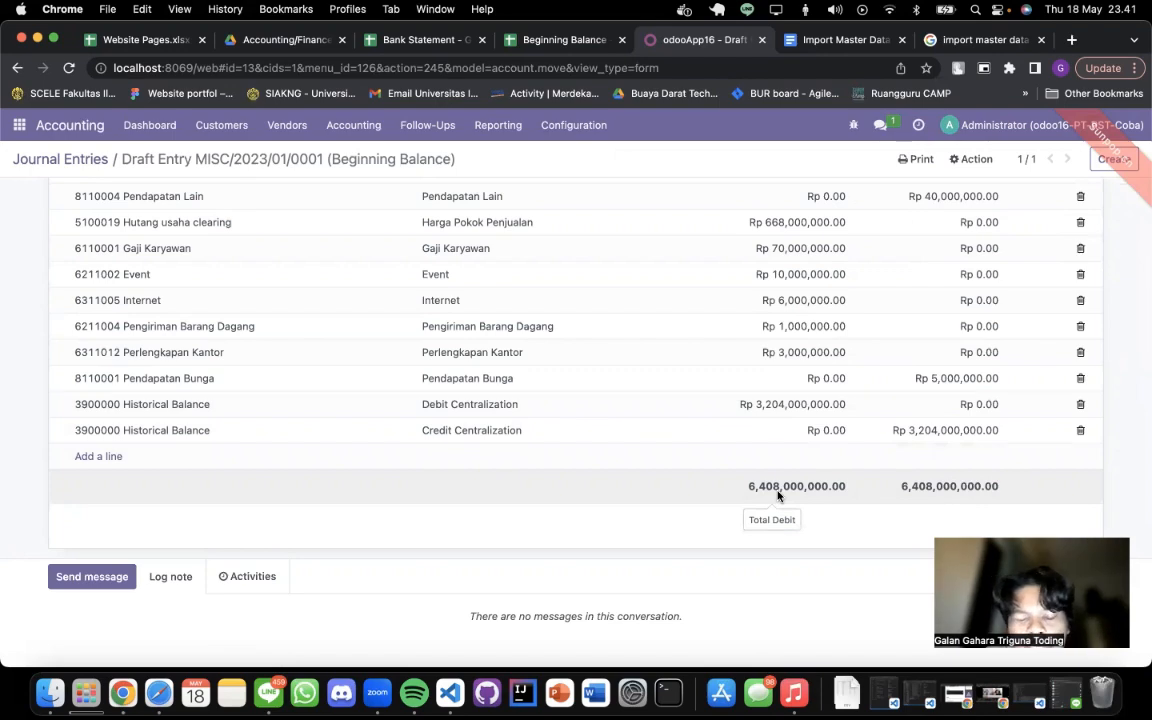
scroll(778, 494, "up", 15)
scroll(453, 488, "down", 12)
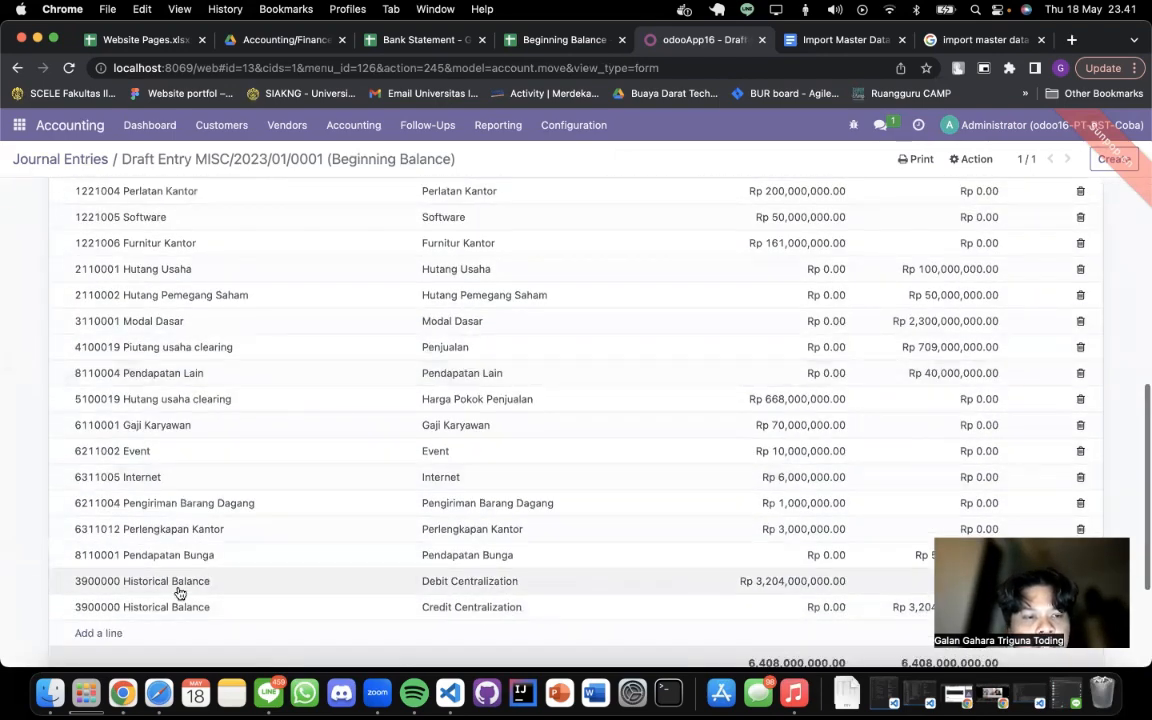
scroll(180, 593, "up", 10)
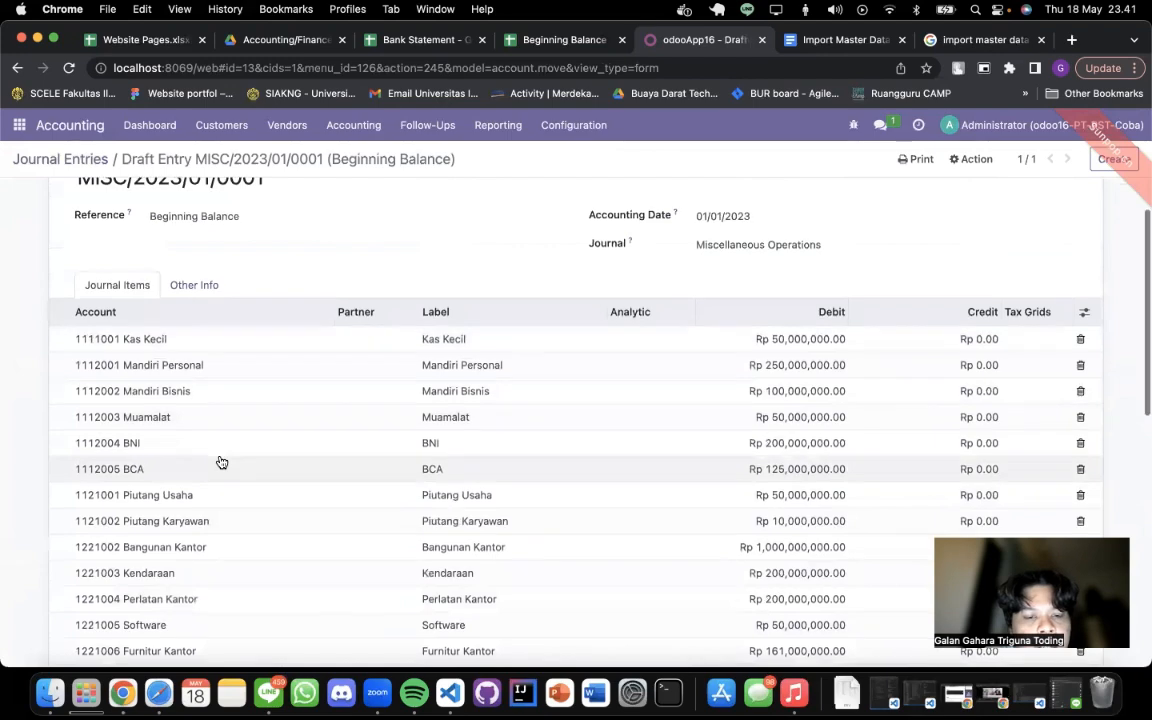
scroll(222, 462, "down", 15)
scroll(229, 442, "up", 15)
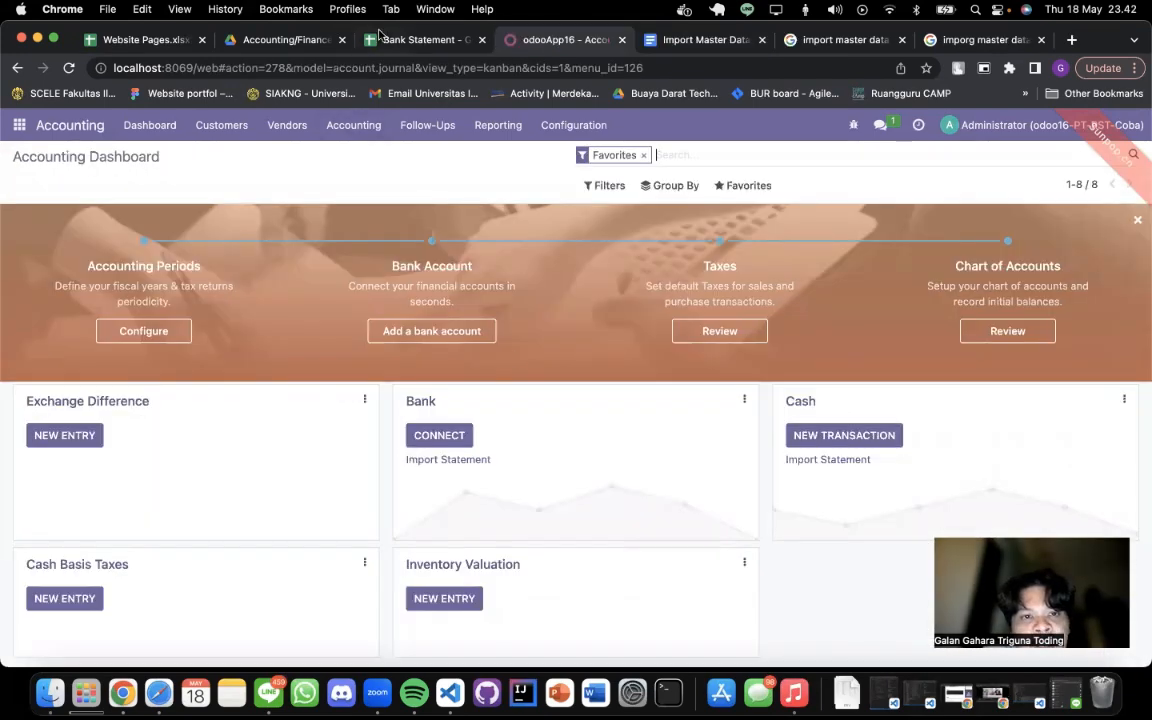
- Check the Bank Statement sheet and the Google results on importing bank statements in Odoo 16, and return to the Accounting Dashboard
left_click(380, 36)
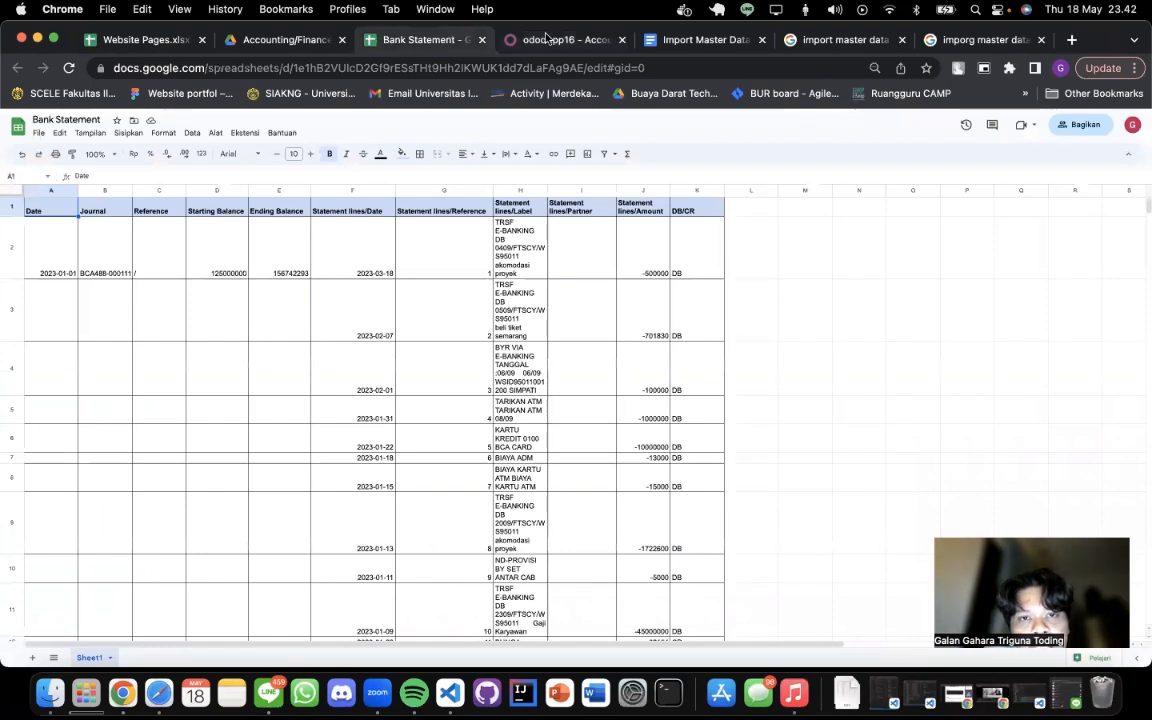
left_click(546, 38)
left_click(983, 38)
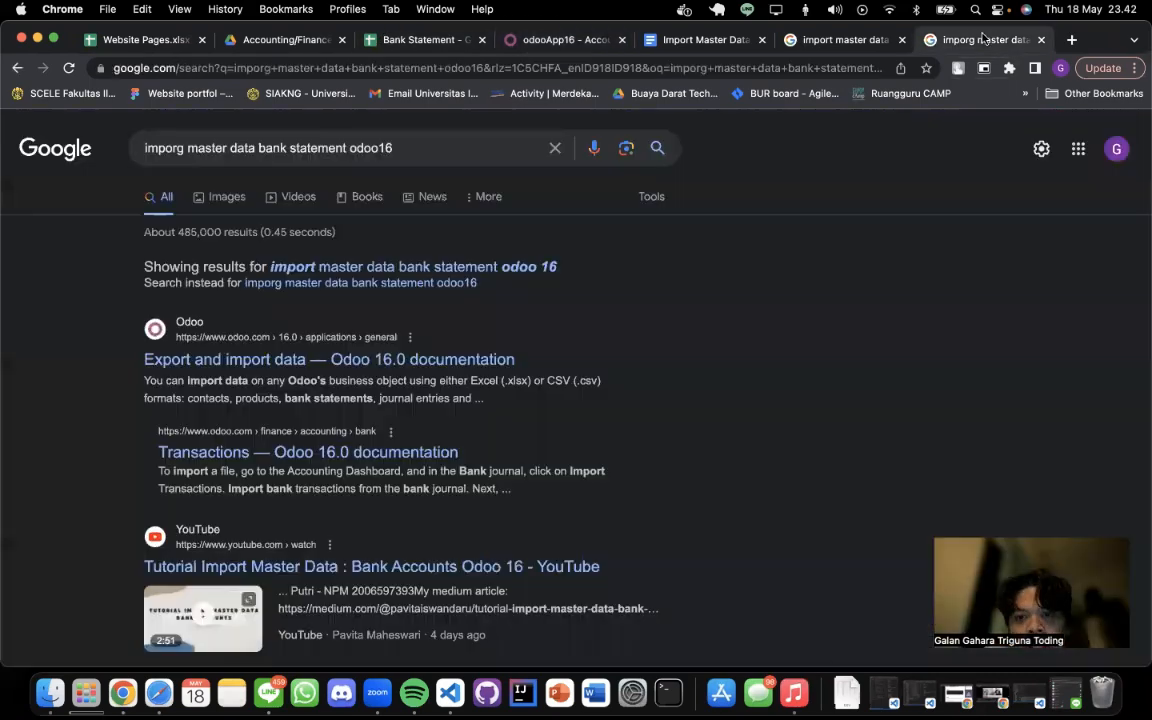
scroll(436, 339, "down", 10)
scroll(437, 339, "up", 10)
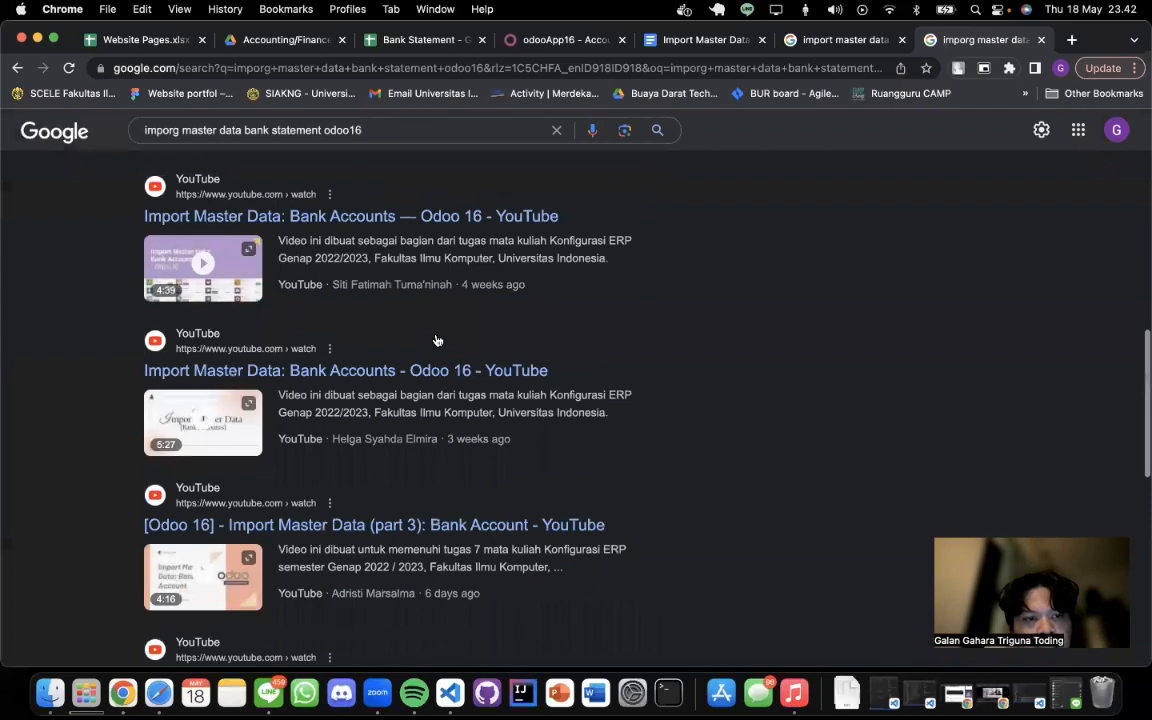
scroll(557, 184, "down", 1)
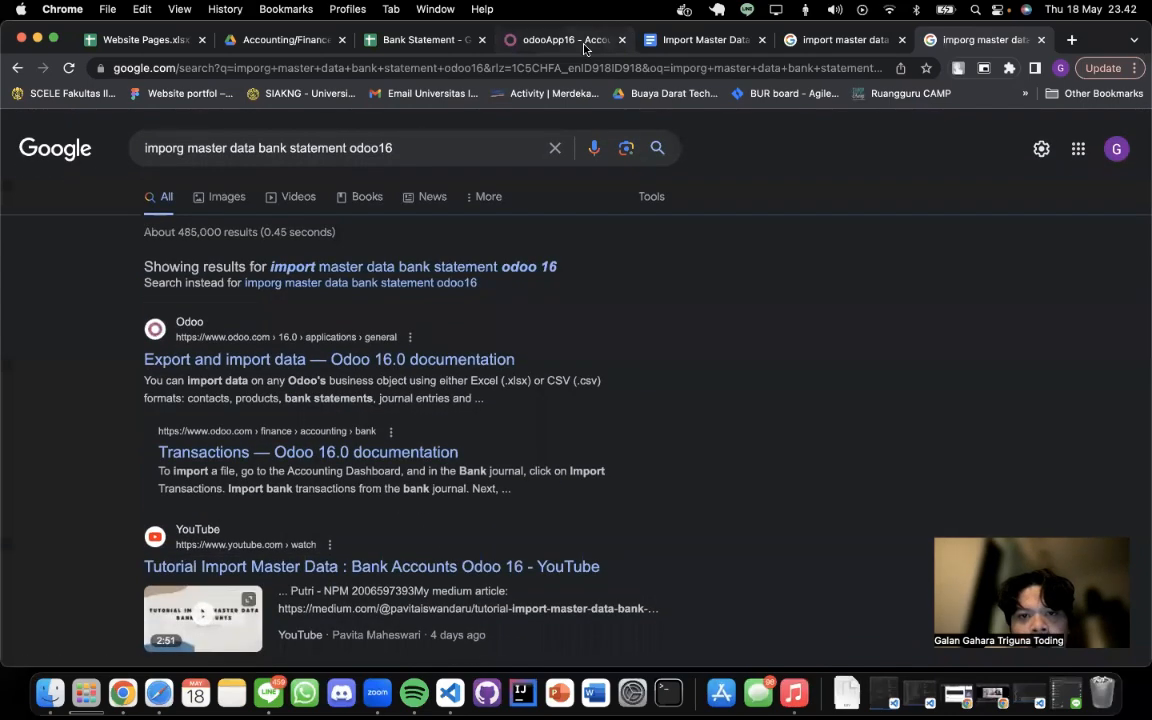
left_click(585, 40)
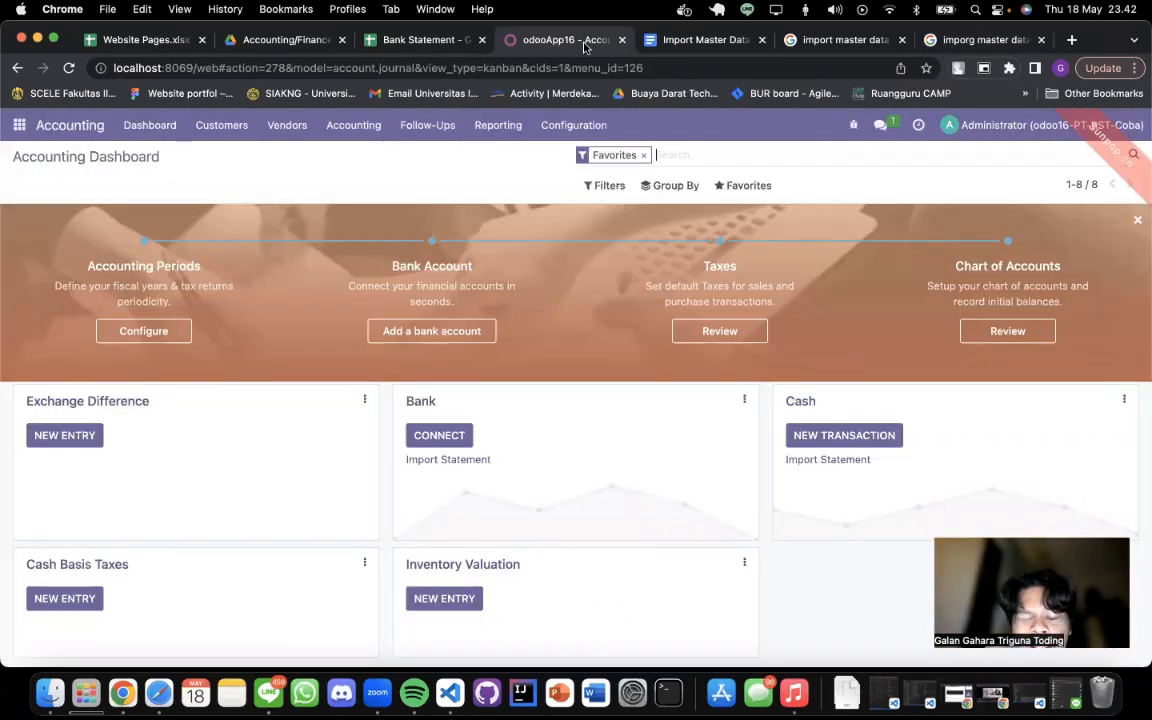
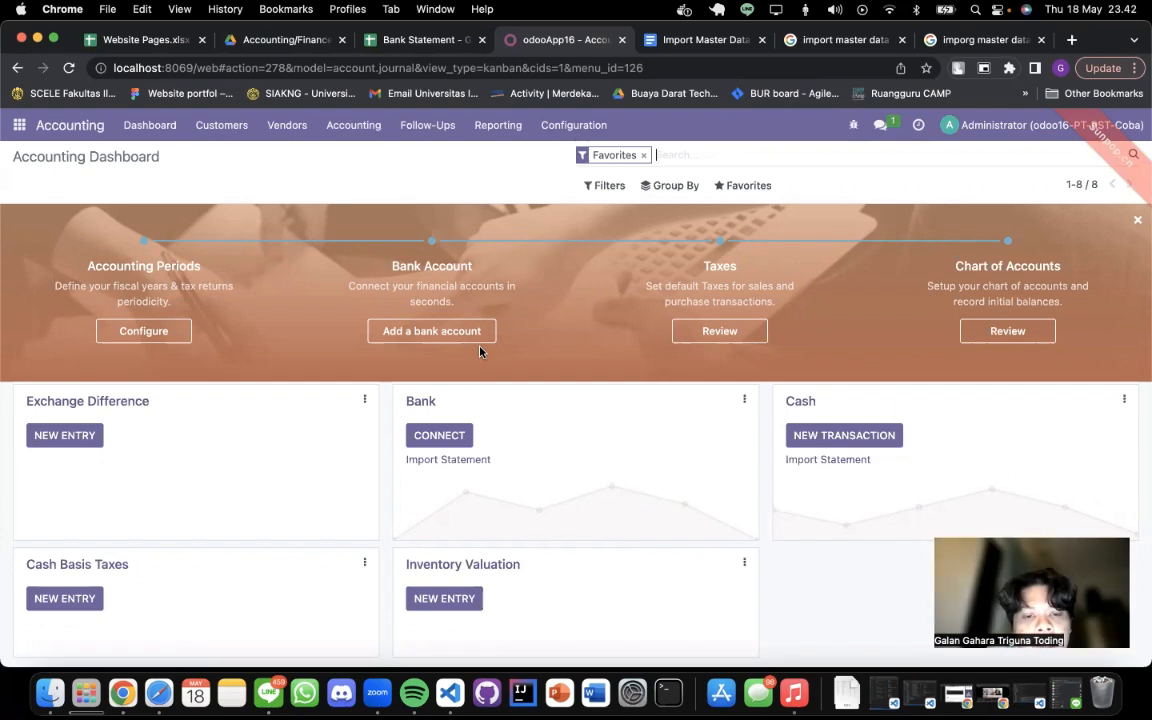
- Try to import Bank Statement - Sheet1.csv as a statement for the Bank journal, and remove the attached file
left_click(451, 464)
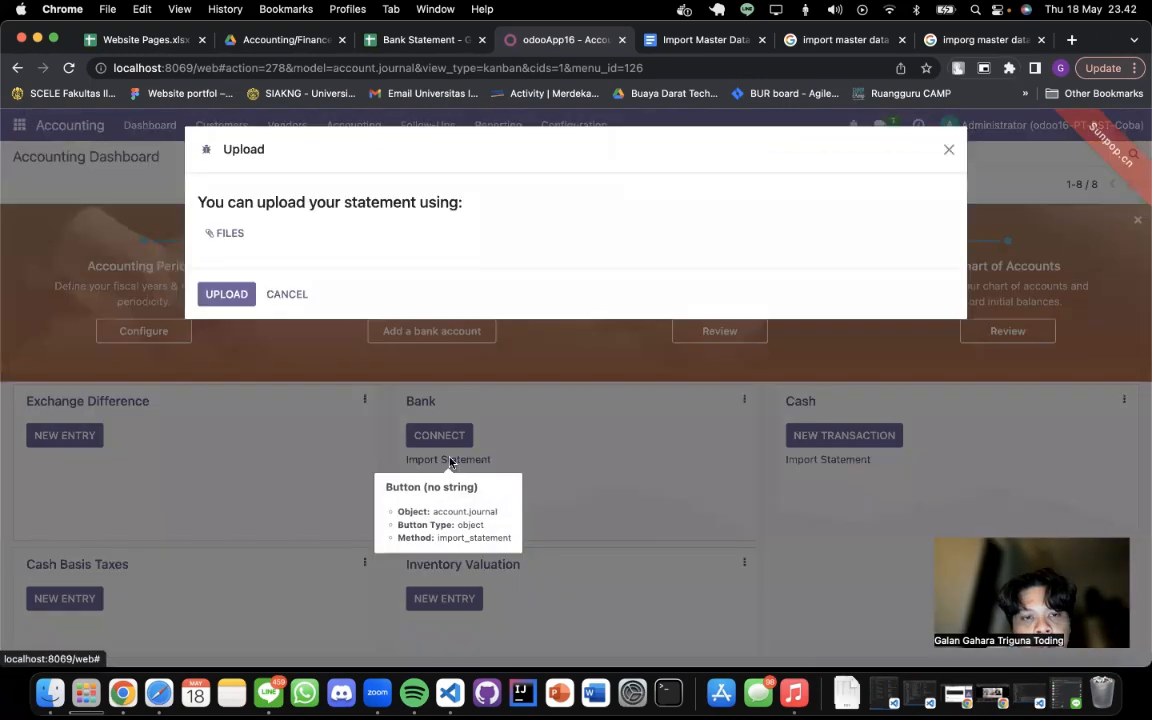
left_click(230, 236)
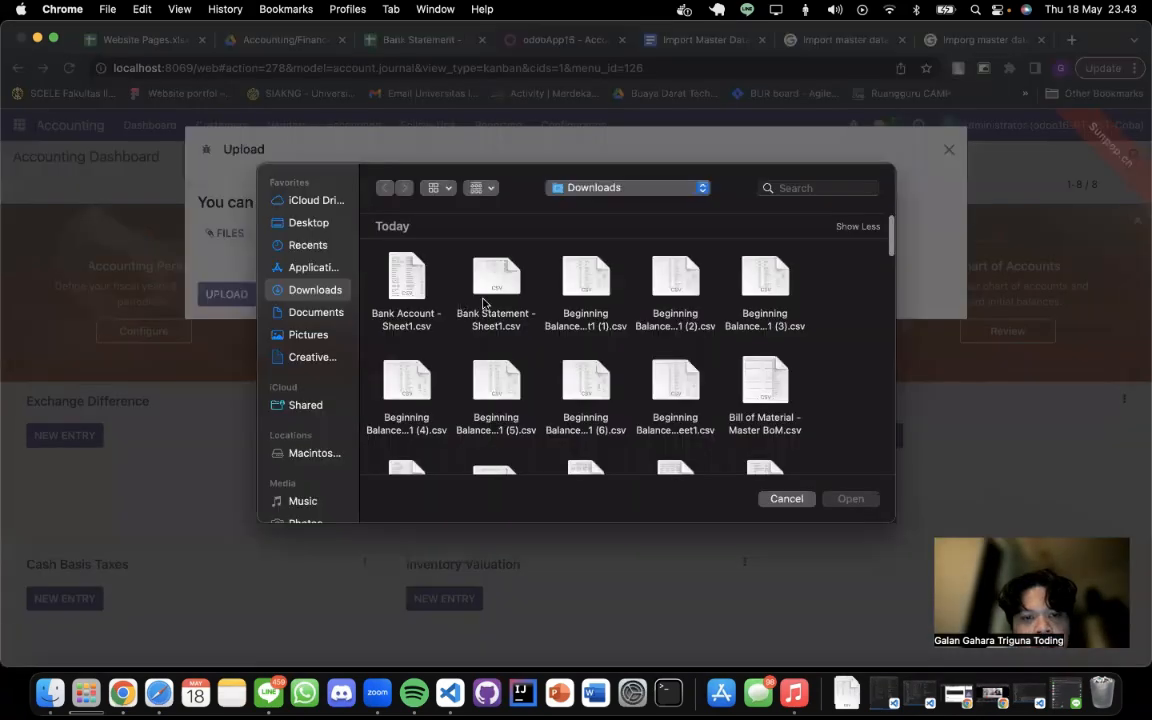
double_click(494, 285)
left_click(227, 341)
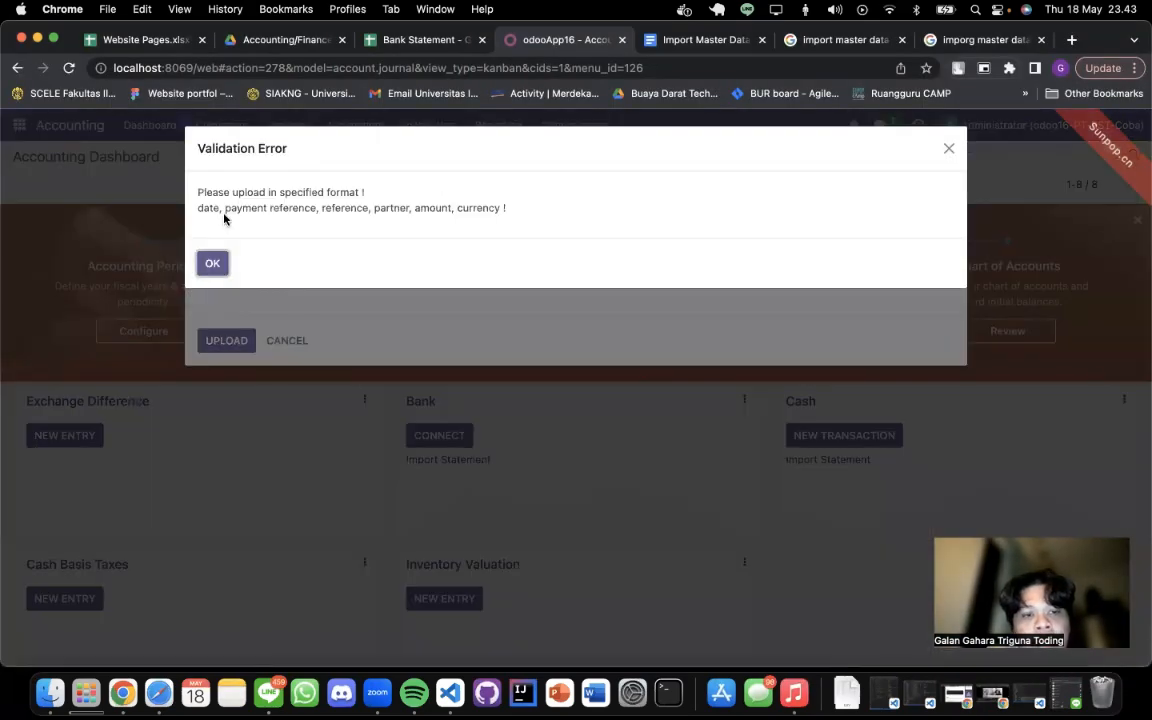
left_click(206, 264)
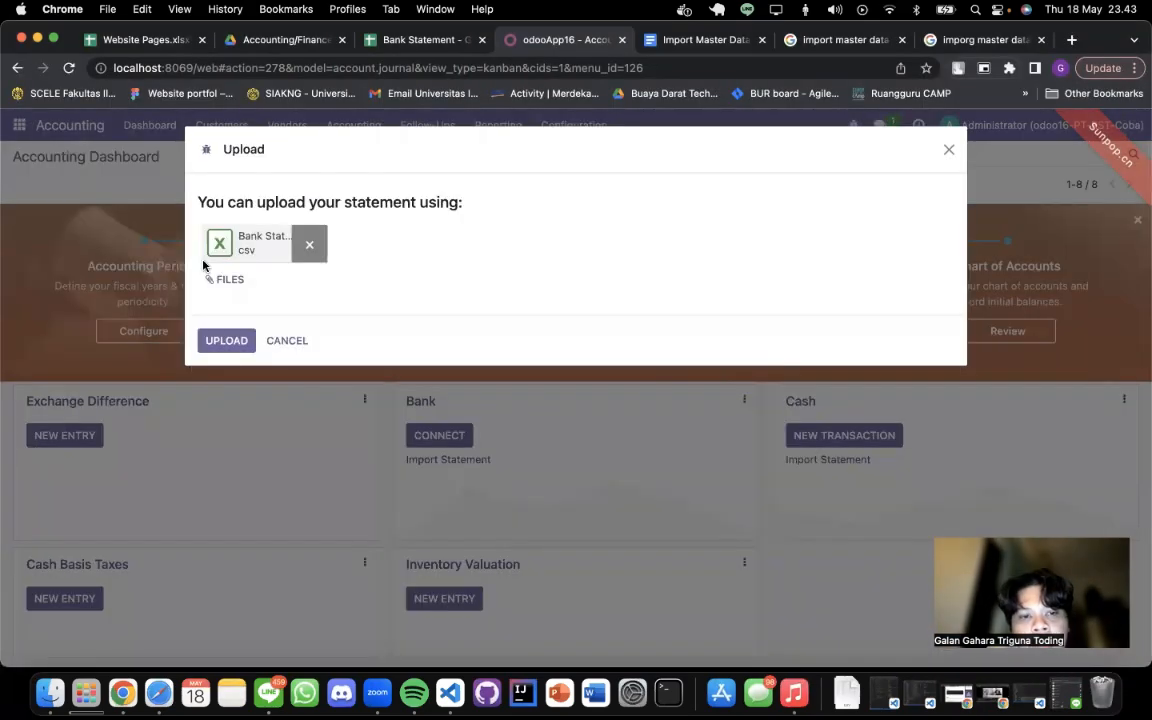
left_click(309, 244)
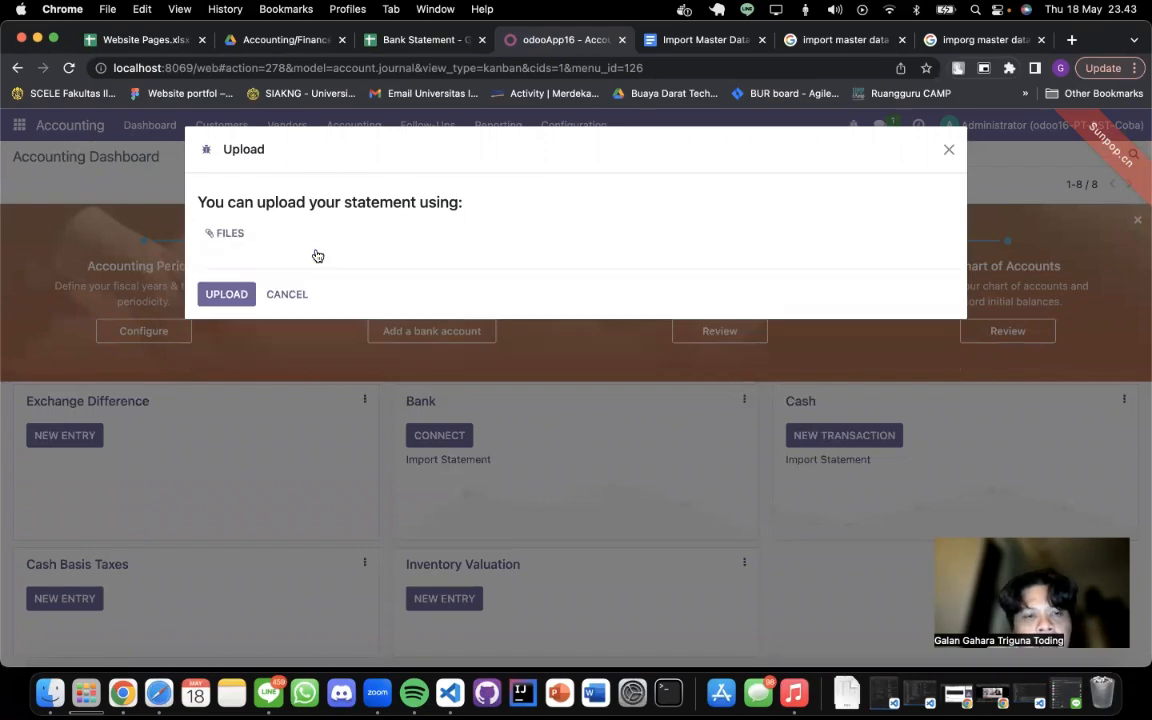
- Cancel the bank statement upload and open the Accounting section of Odoo's Settings
left_click(288, 296)
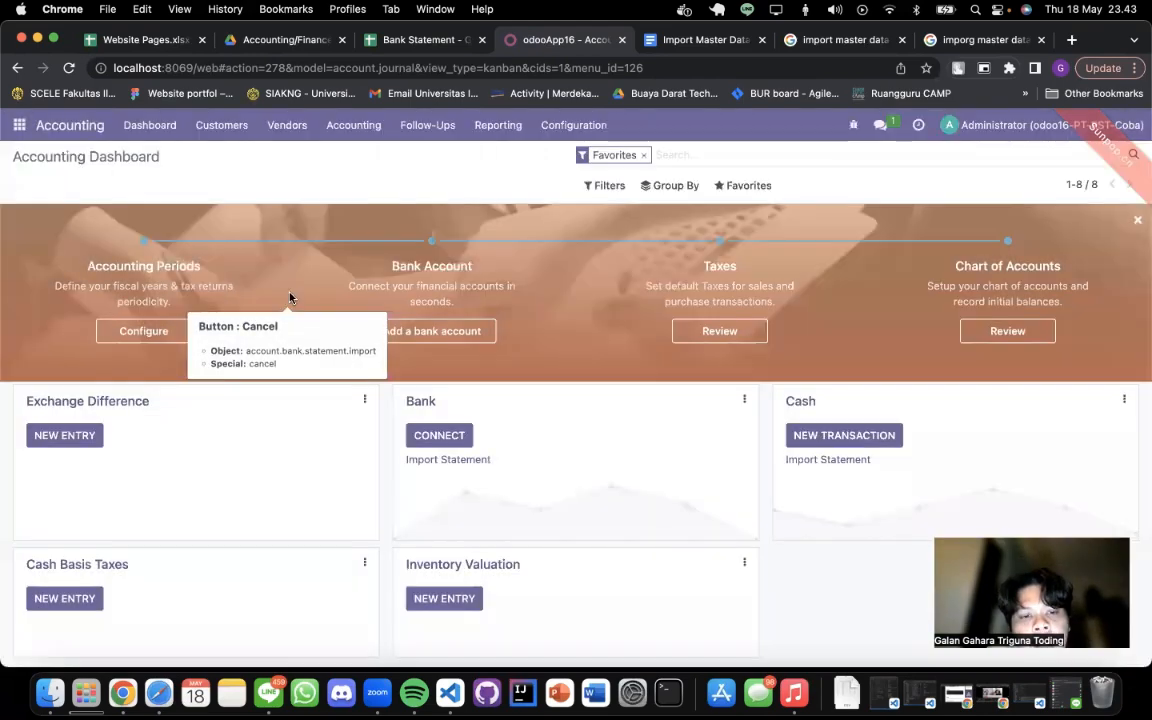
left_click(573, 125)
scroll(607, 455, "down", 5)
scroll(607, 455, "up", 5)
left_click(20, 125)
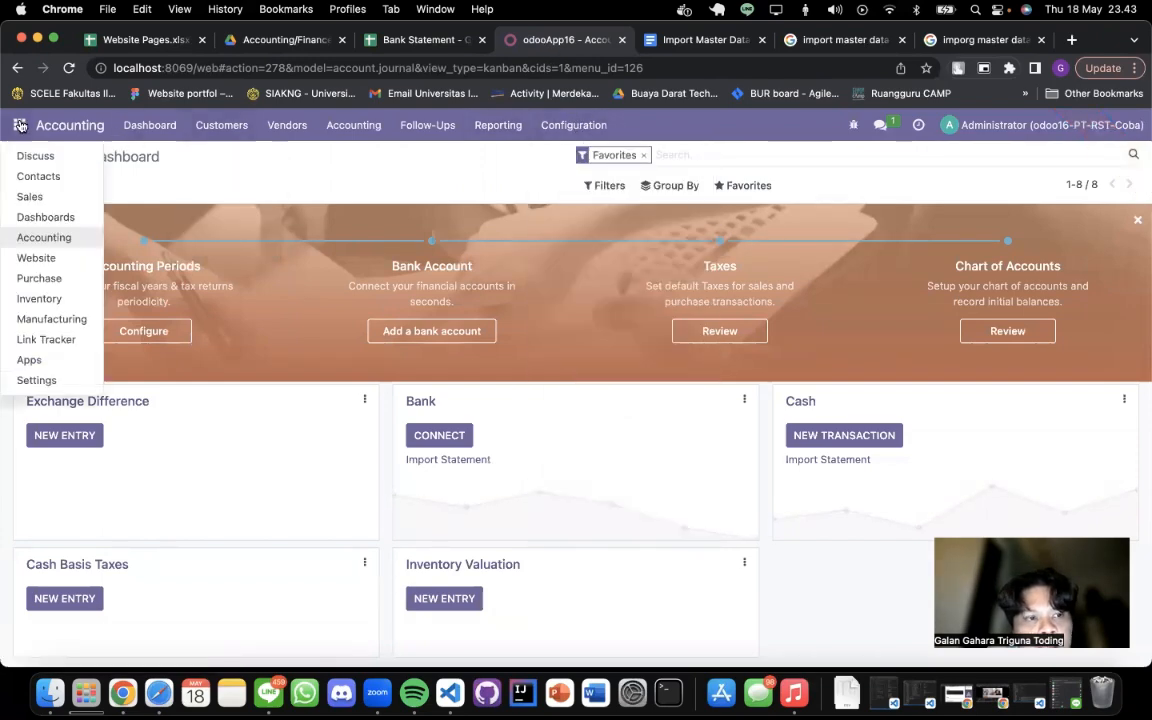
left_click(45, 380)
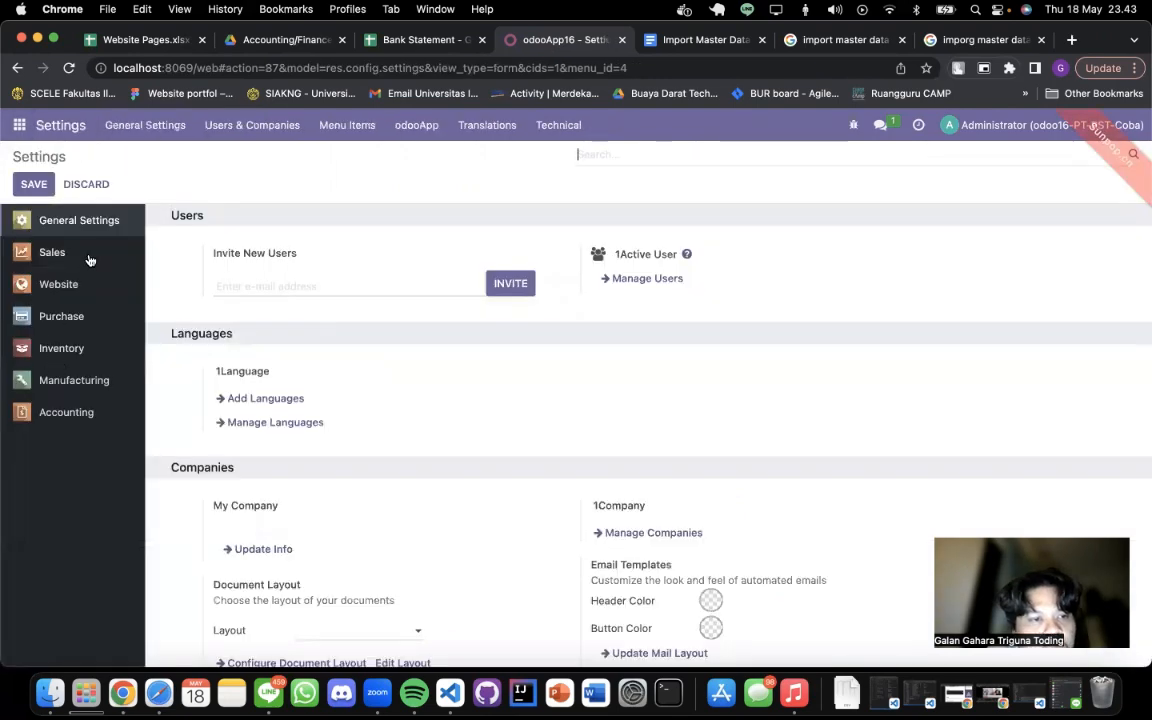
left_click(65, 418)
- Examine the Accounting settings for the bank statement import options under Bank & Cash
scroll(257, 342, "down", 8)
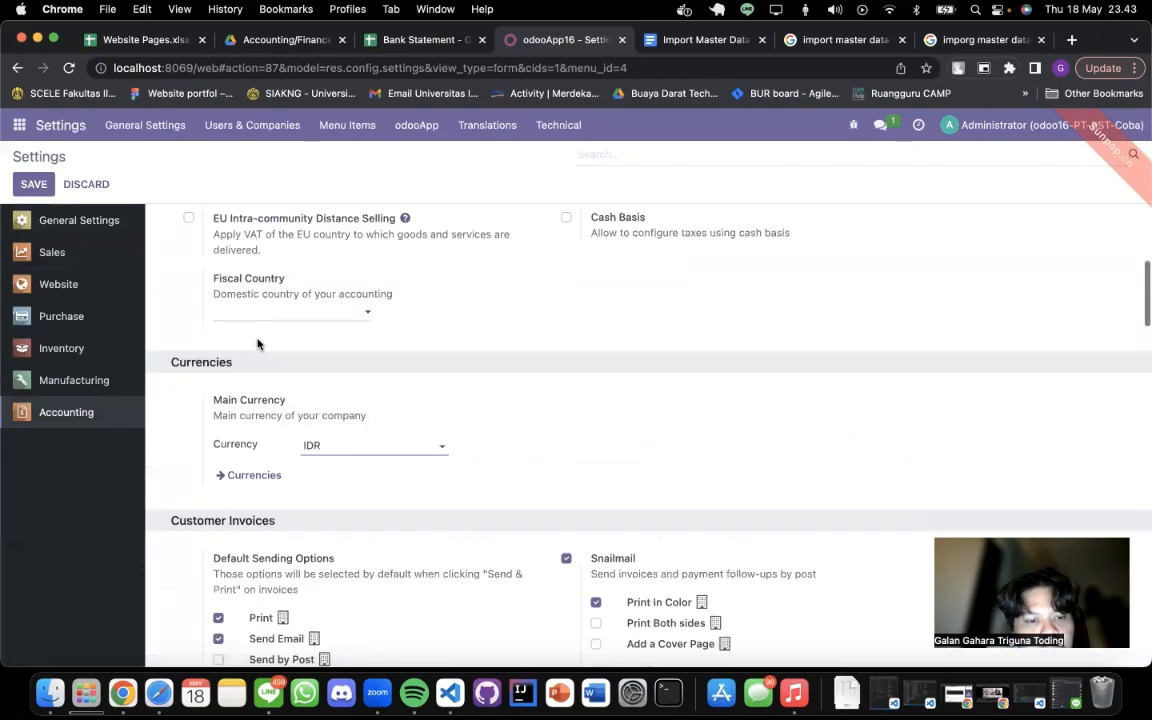
scroll(257, 342, "down", 15)
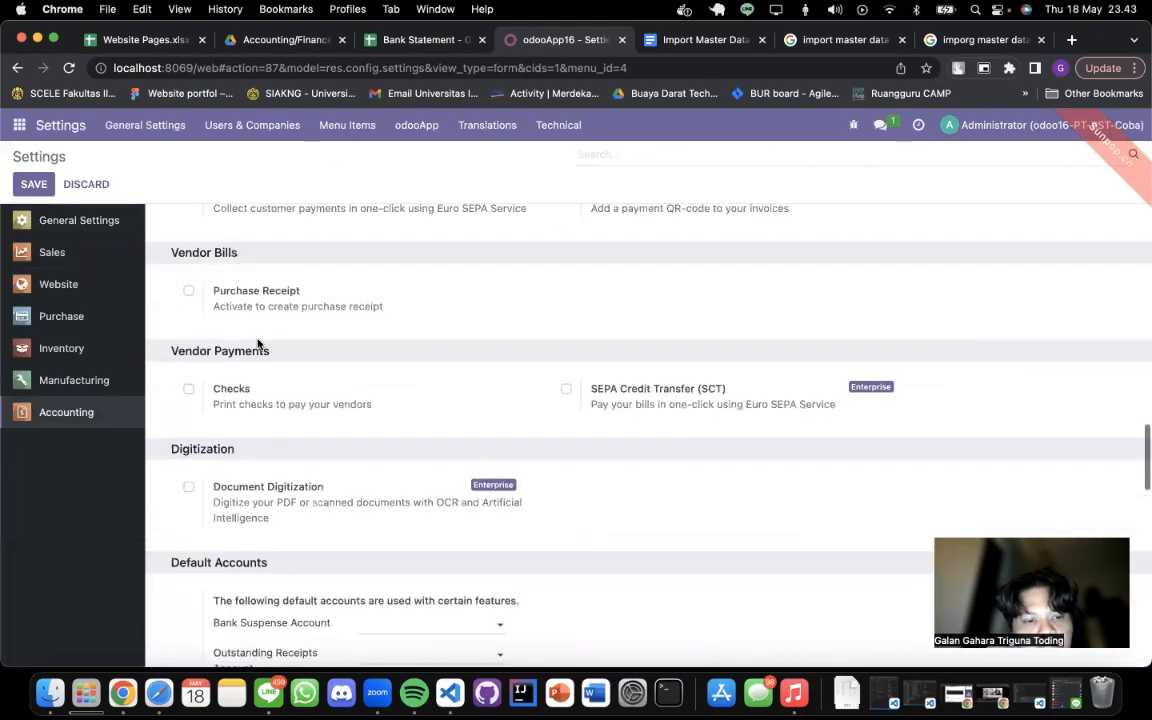
scroll(257, 341, "down", 3)
scroll(257, 340, "up", 3)
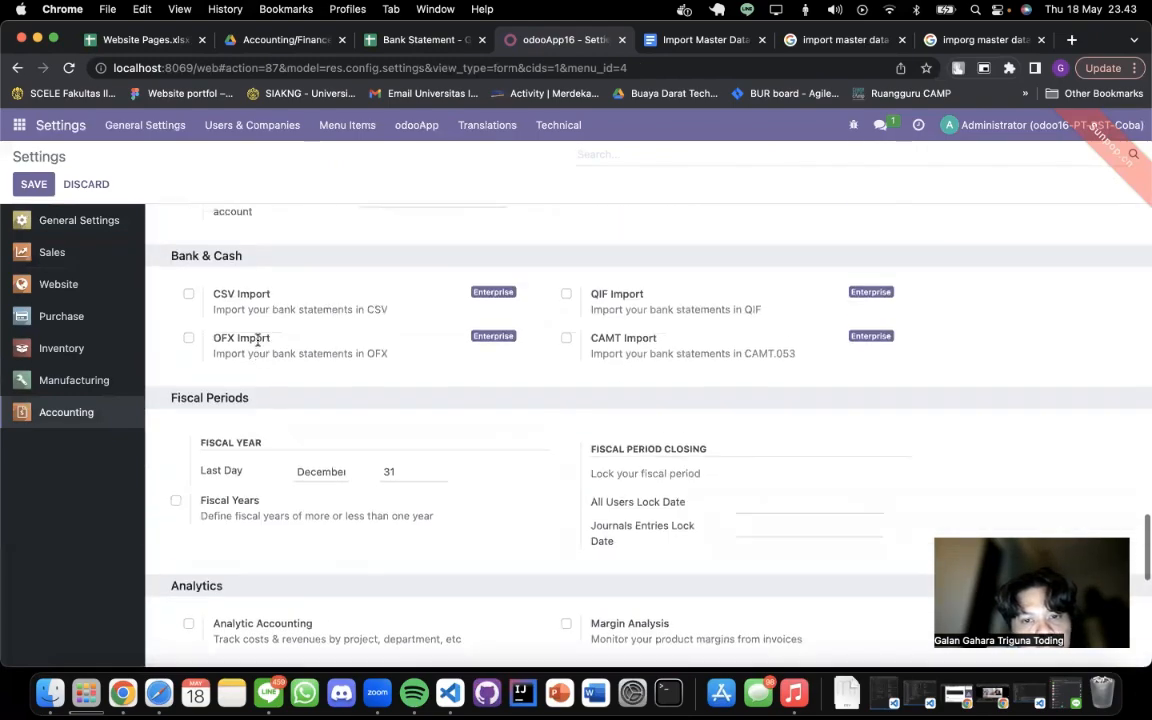
scroll(359, 391, "down", 10)
scroll(359, 391, "up", 6)
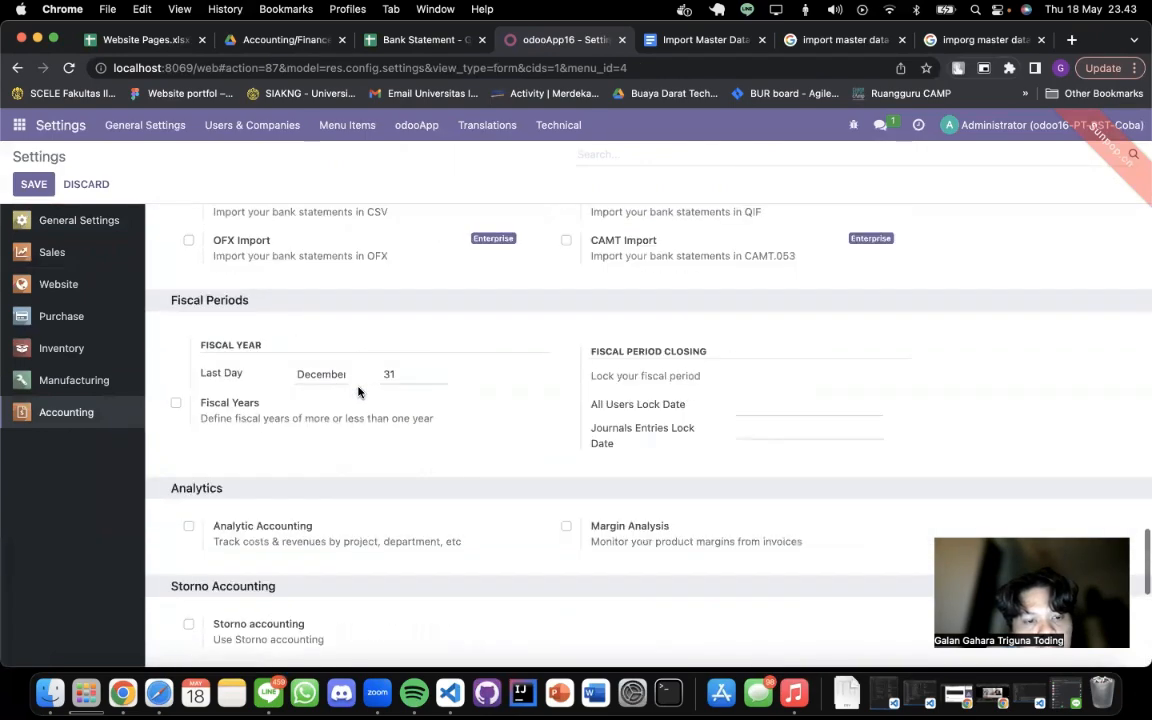
scroll(359, 391, "down", 6)
scroll(359, 391, "up", 8)
scroll(358, 392, "down", 1)
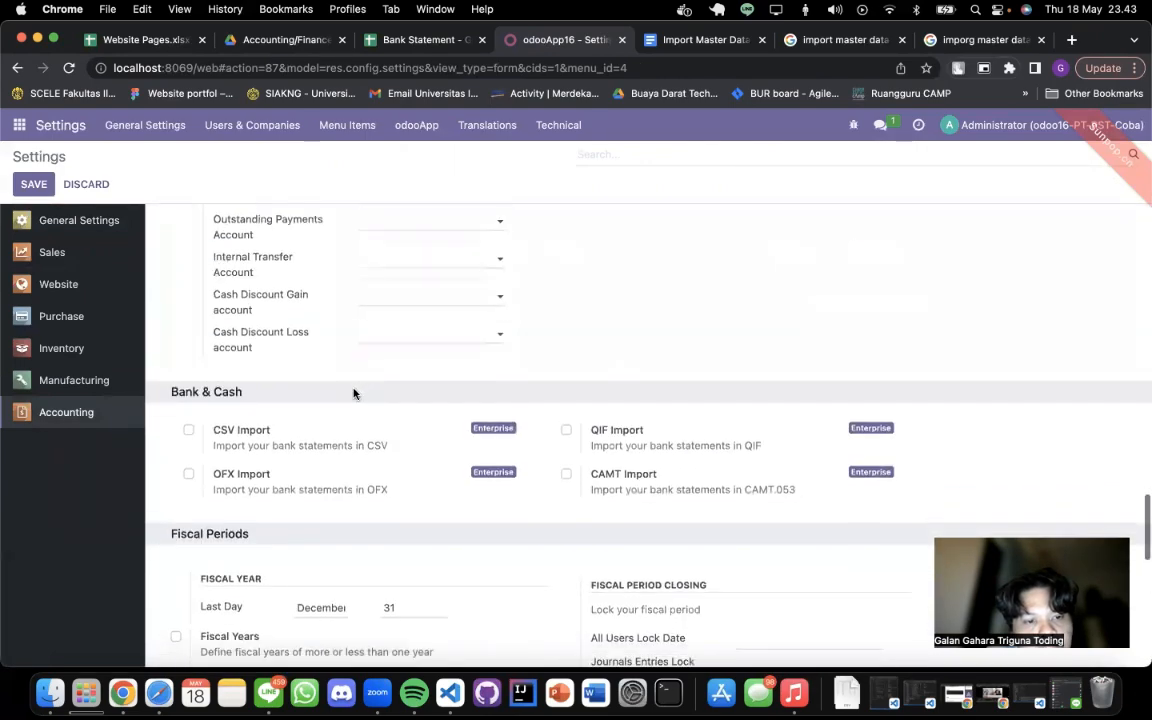
scroll(370, 402, "down", 1)
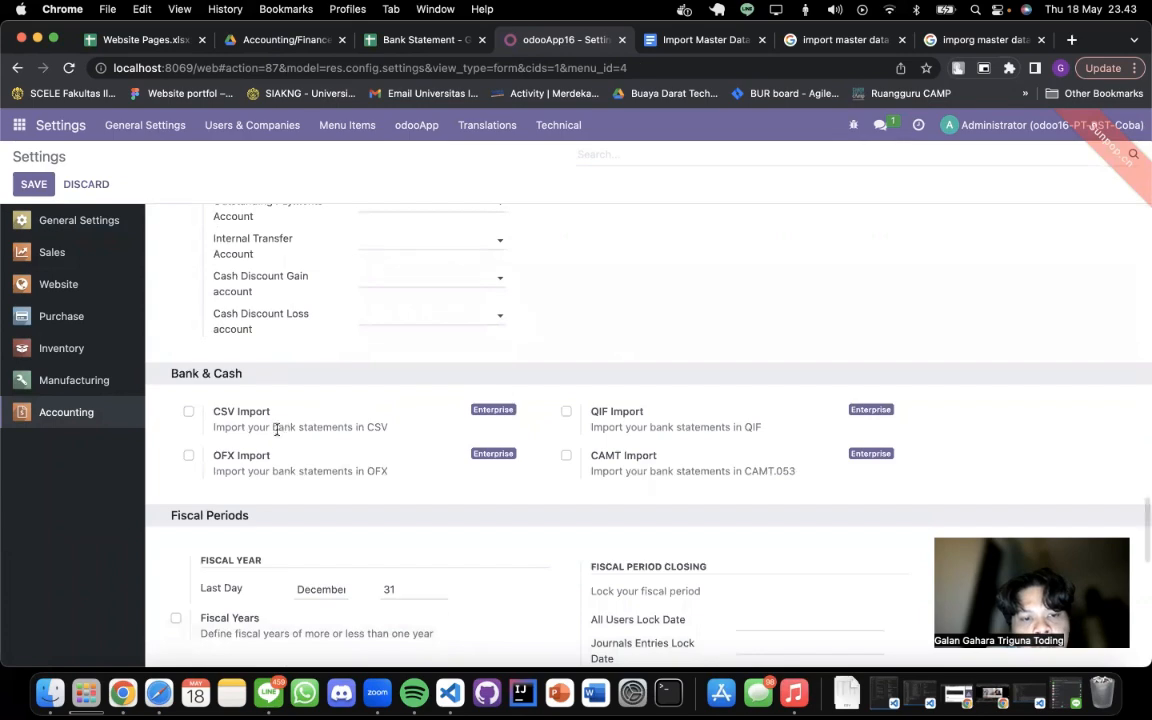
- Try to enable CSV Import for bank statements under Bank & Cash, and dismiss the Odoo Enterprise upgrade offer
left_click(189, 414)
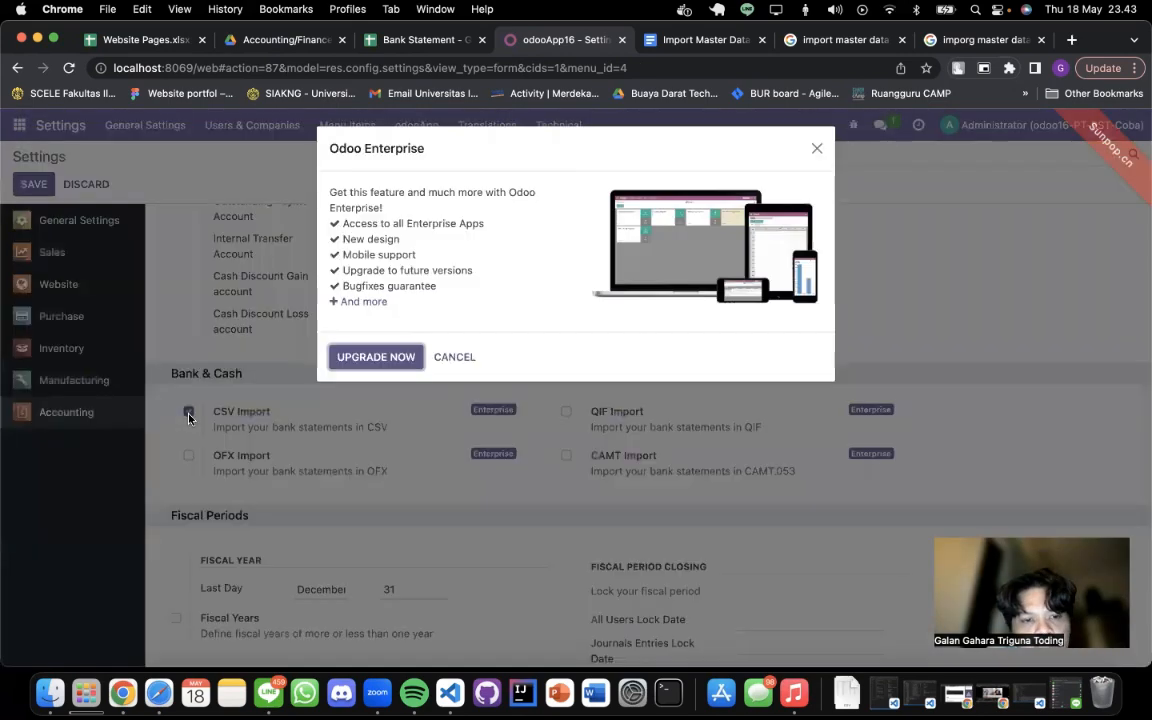
left_click(440, 355)
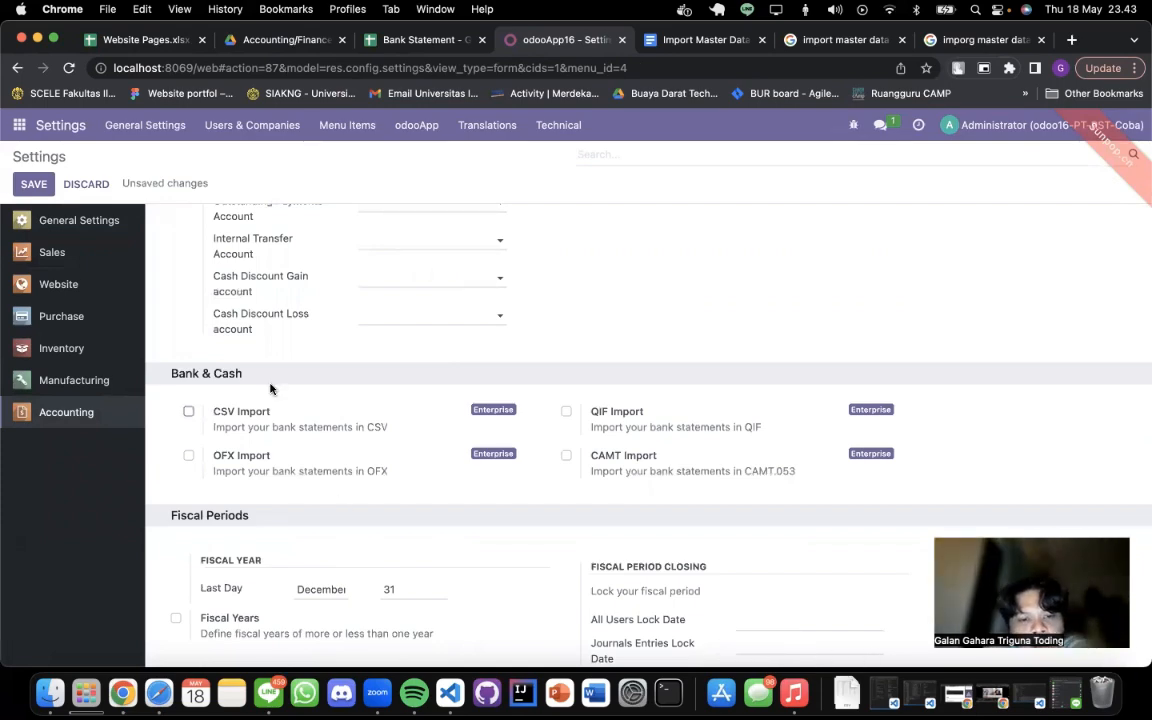
scroll(160, 340, "up", 10)
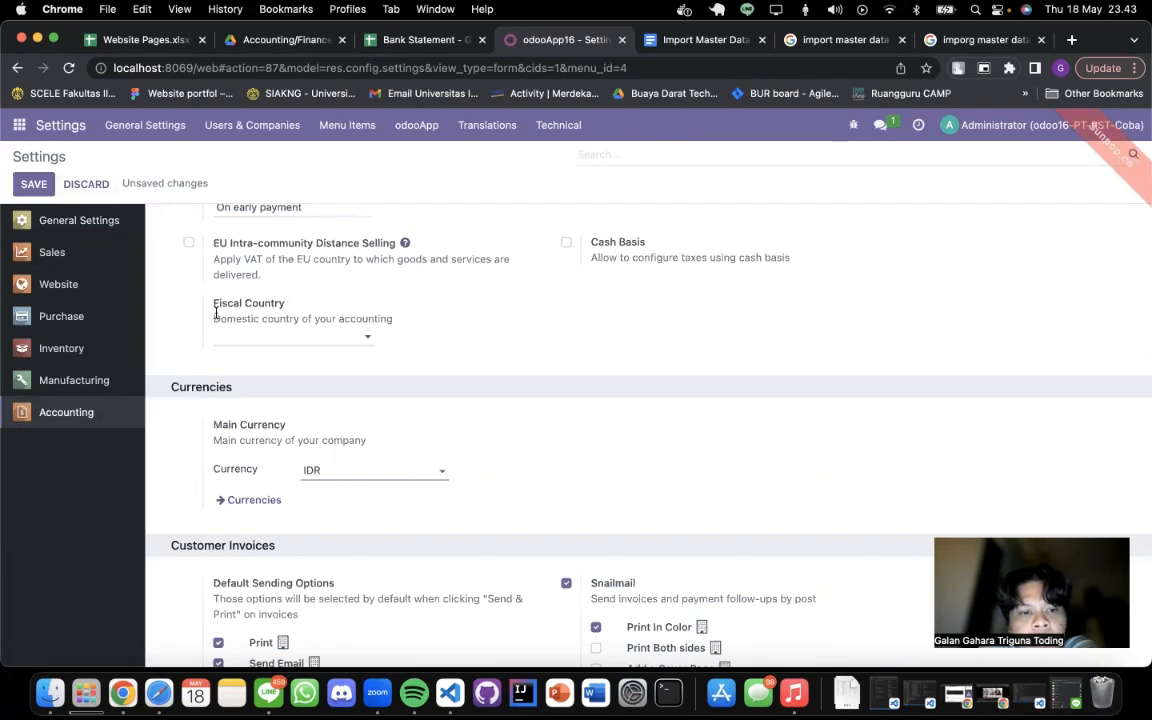
- Switch to Google Drive, open the Sales folder in Master Data, and check the Customer sheet before returning to Odoo's Contacts
left_click(306, 44)
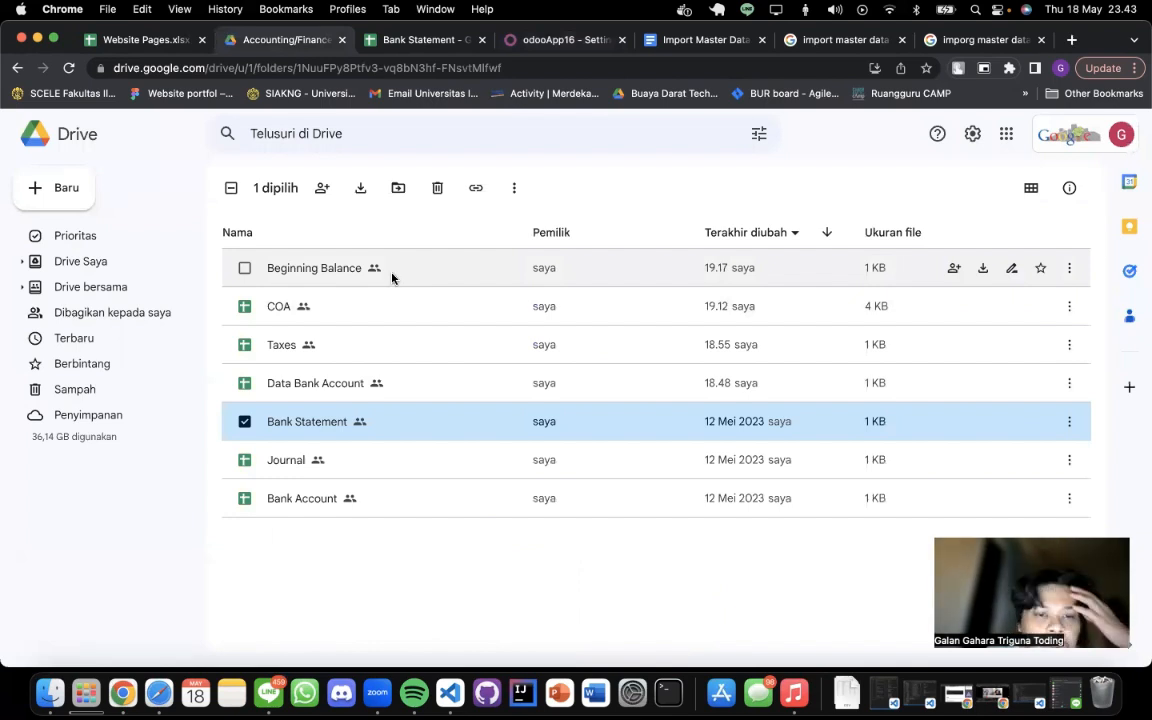
left_click(16, 69)
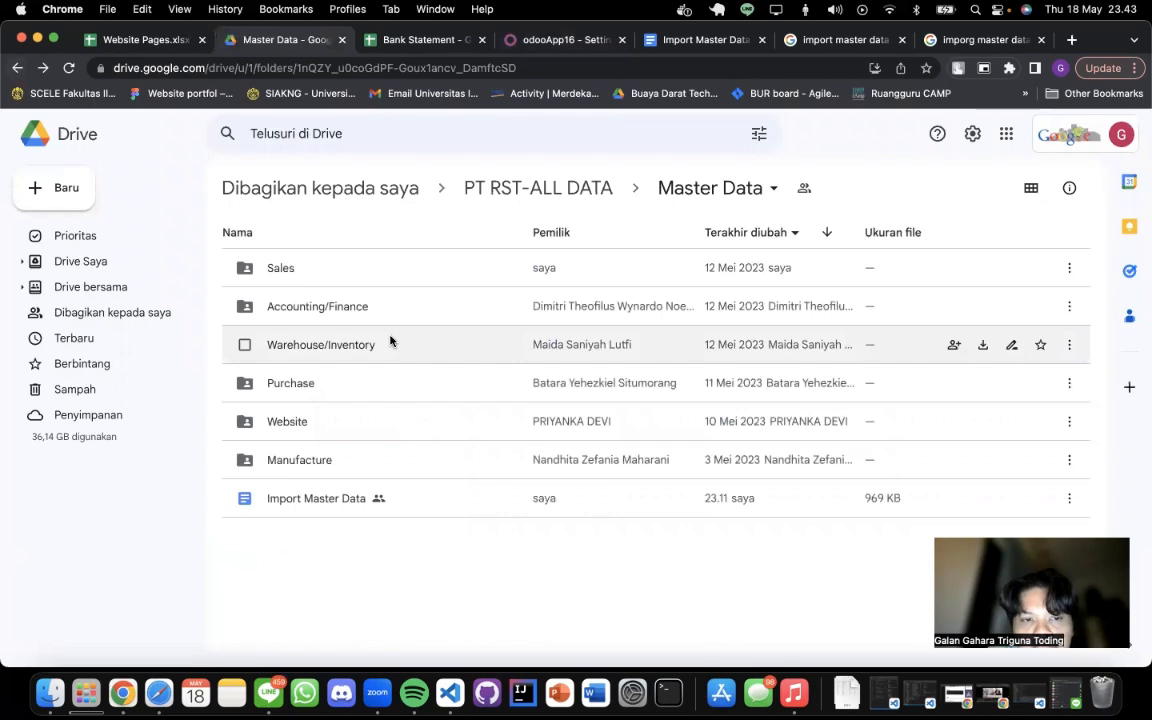
left_click(405, 264)
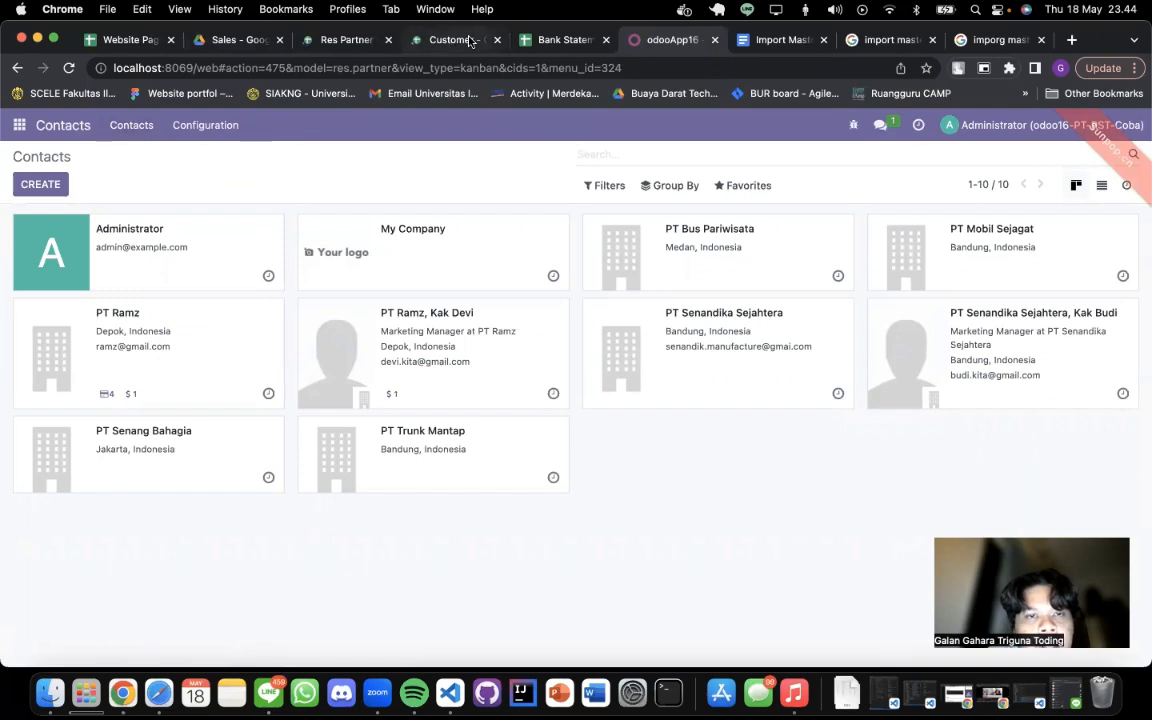
left_click(470, 40)
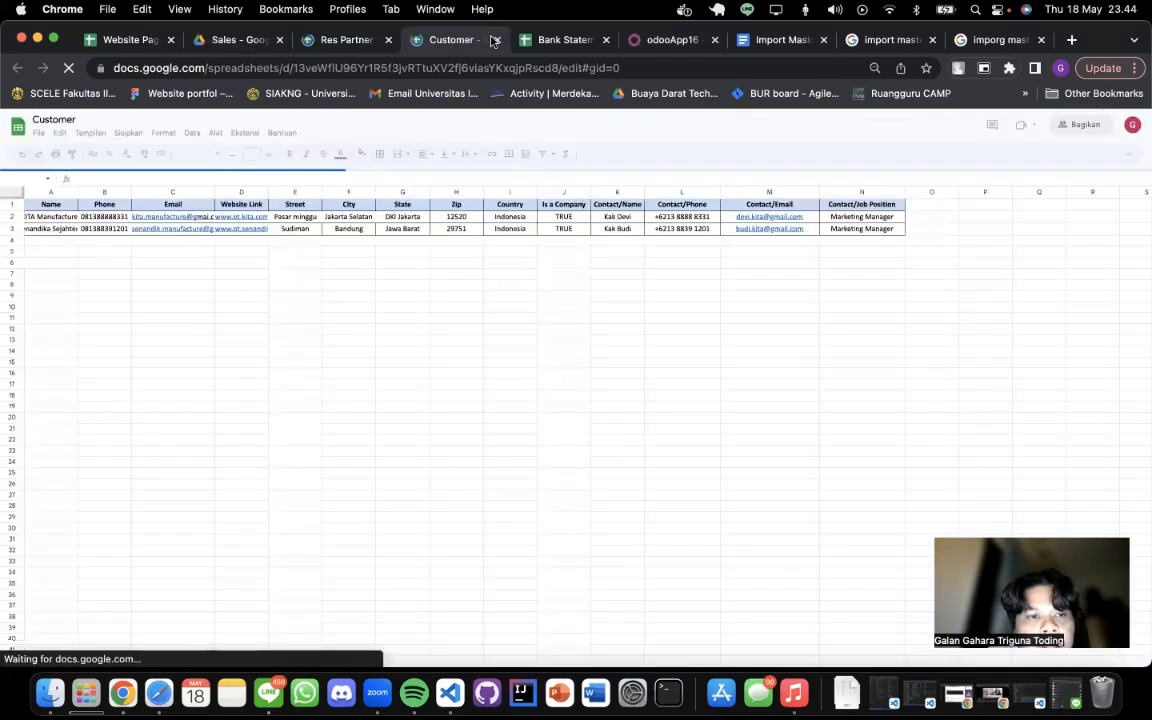
left_click(652, 39)
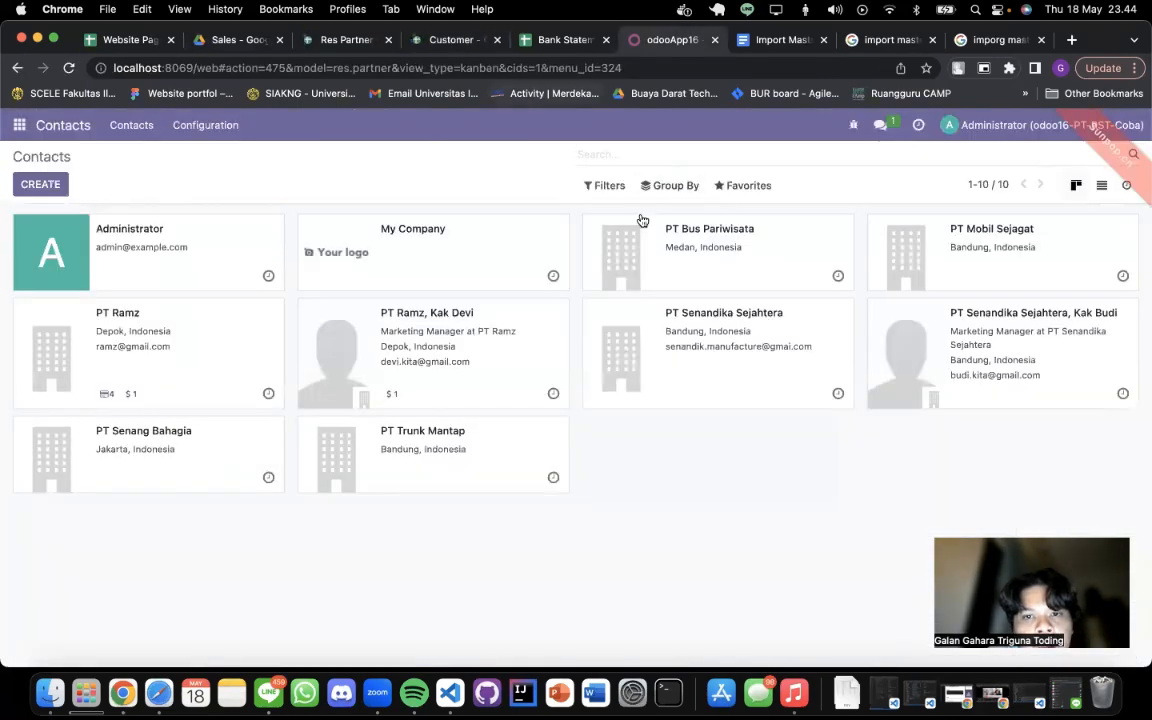
- Load Customer - Sheet1.csv into the Contacts import, test it, and cancel to return to the contacts overview
left_click(743, 186)
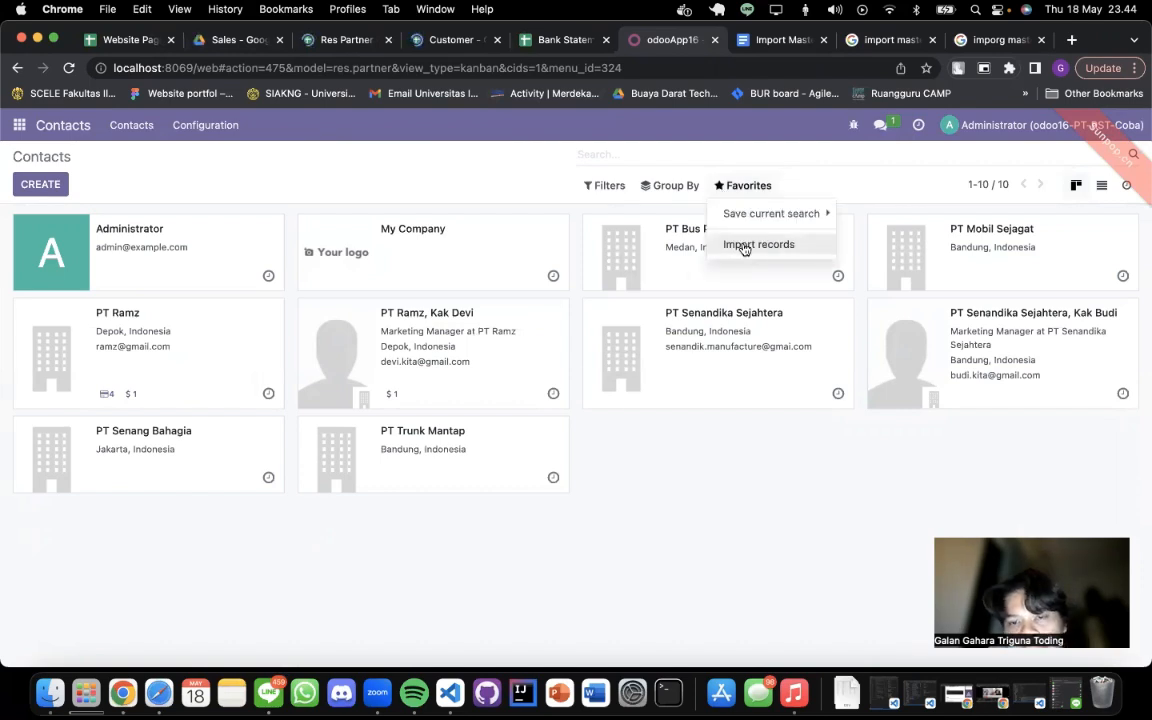
left_click(743, 246)
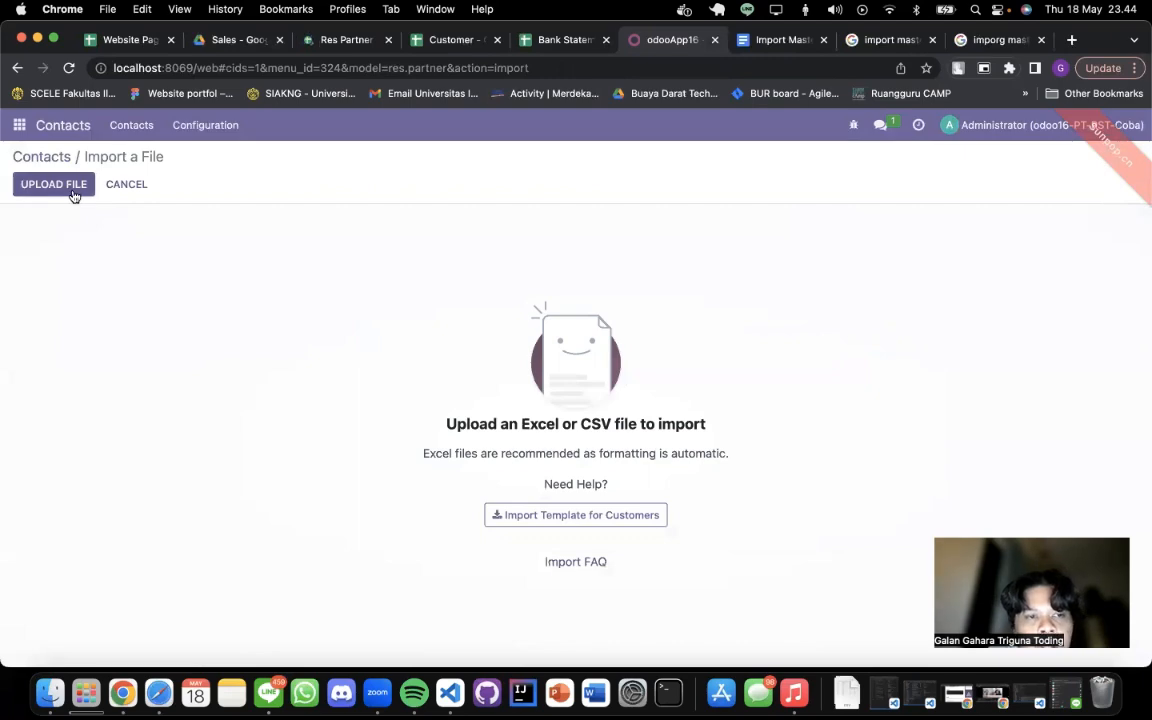
left_click(54, 184)
scroll(567, 326, "down", 10)
scroll(567, 326, "up", 6)
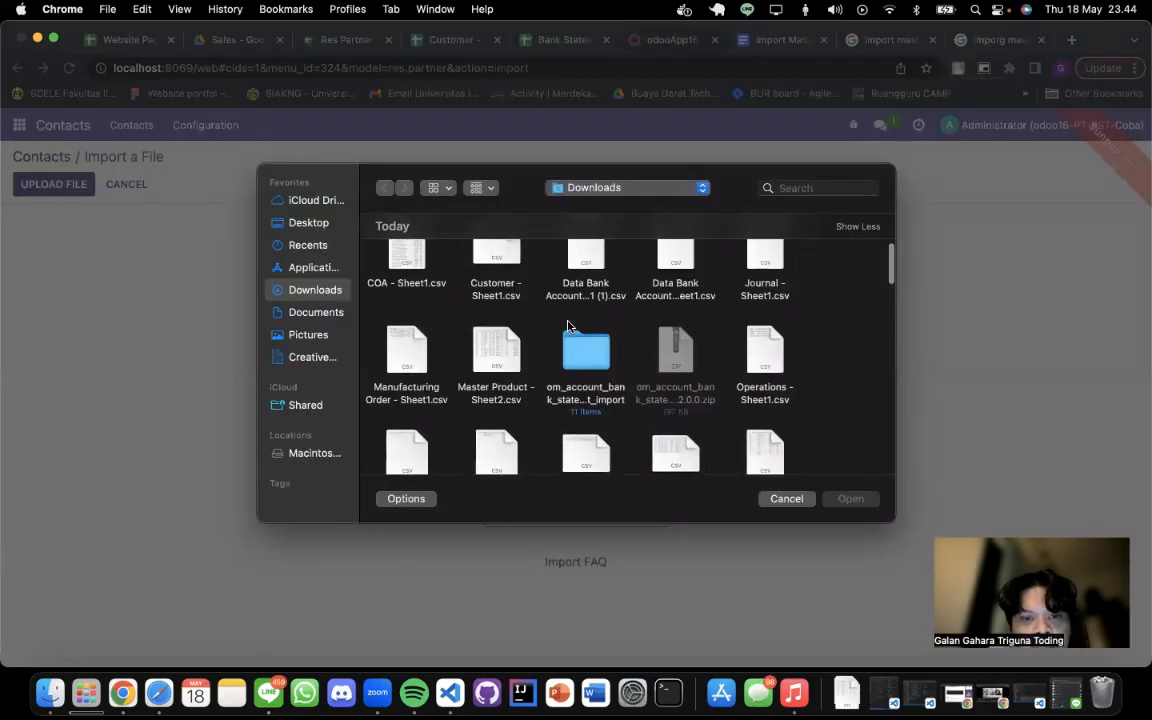
double_click(495, 375)
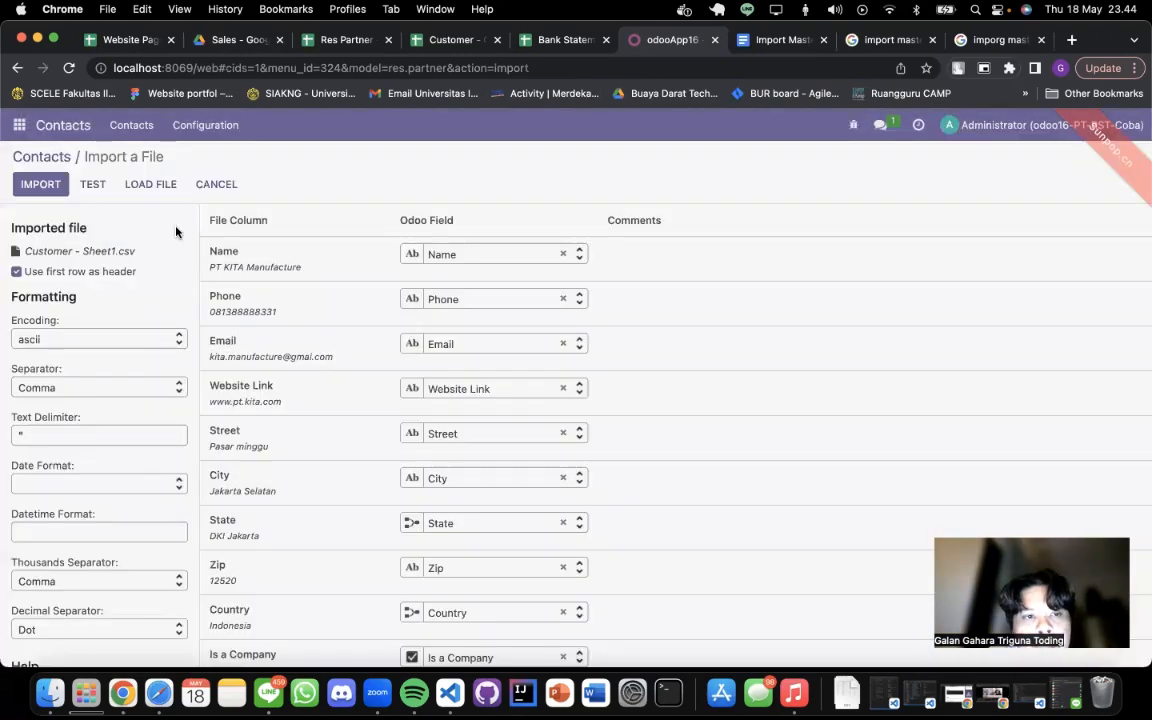
left_click(90, 184)
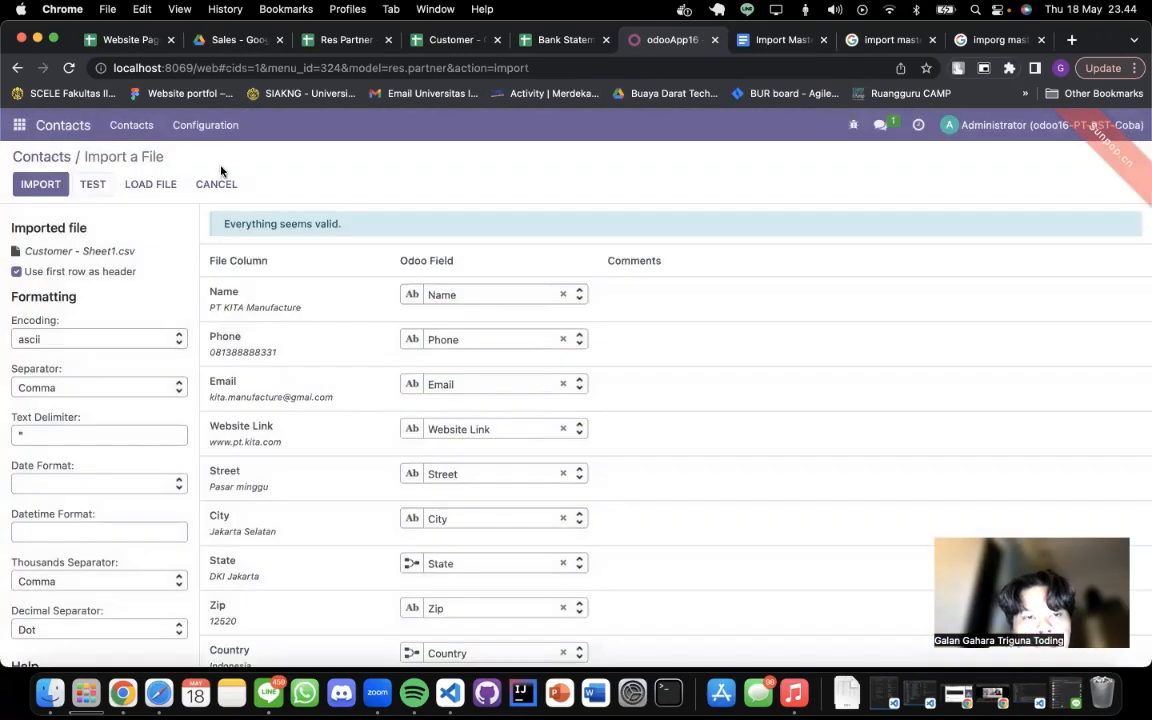
left_click(203, 185)
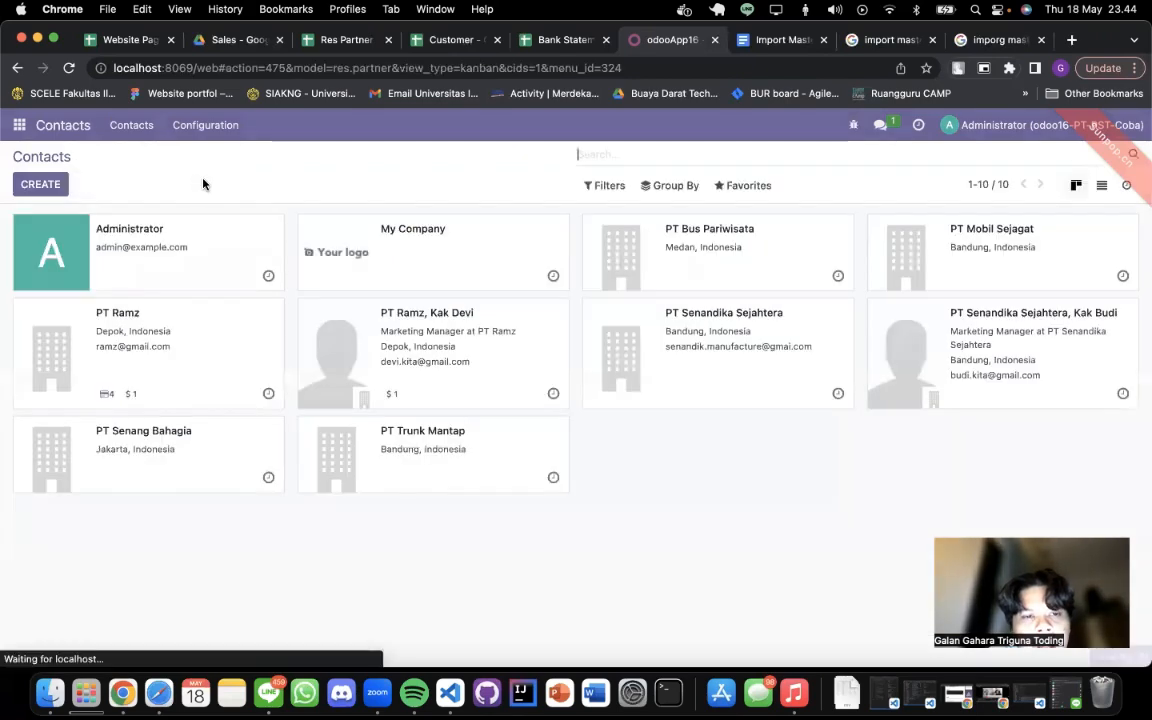
- Load Res Partner - Sheet1.csv into the Contacts import, test it, and cancel to return to the contacts overview
left_click(345, 39)
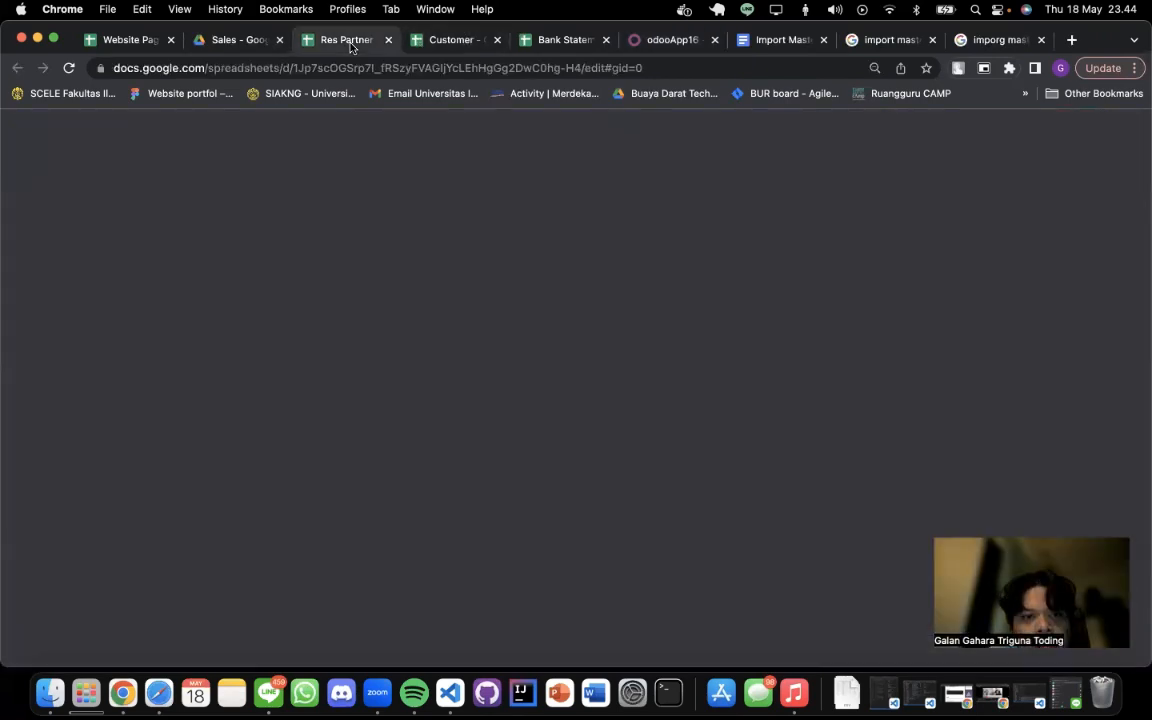
left_click(665, 39)
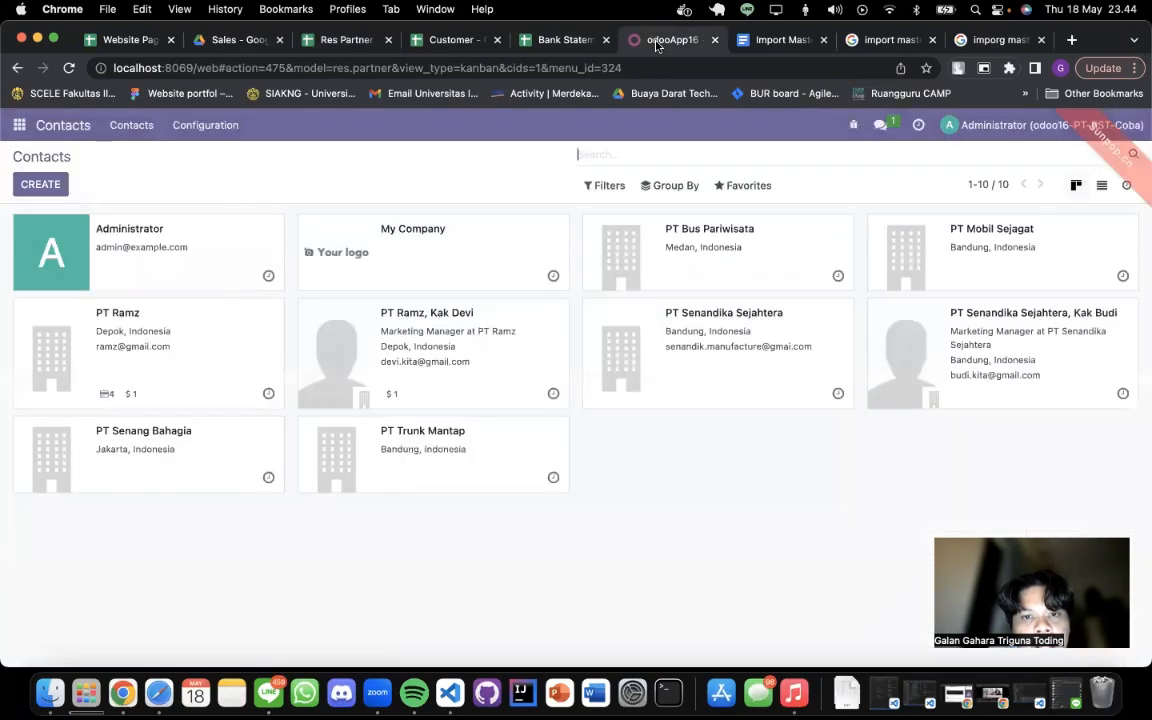
left_click(761, 188)
left_click(758, 245)
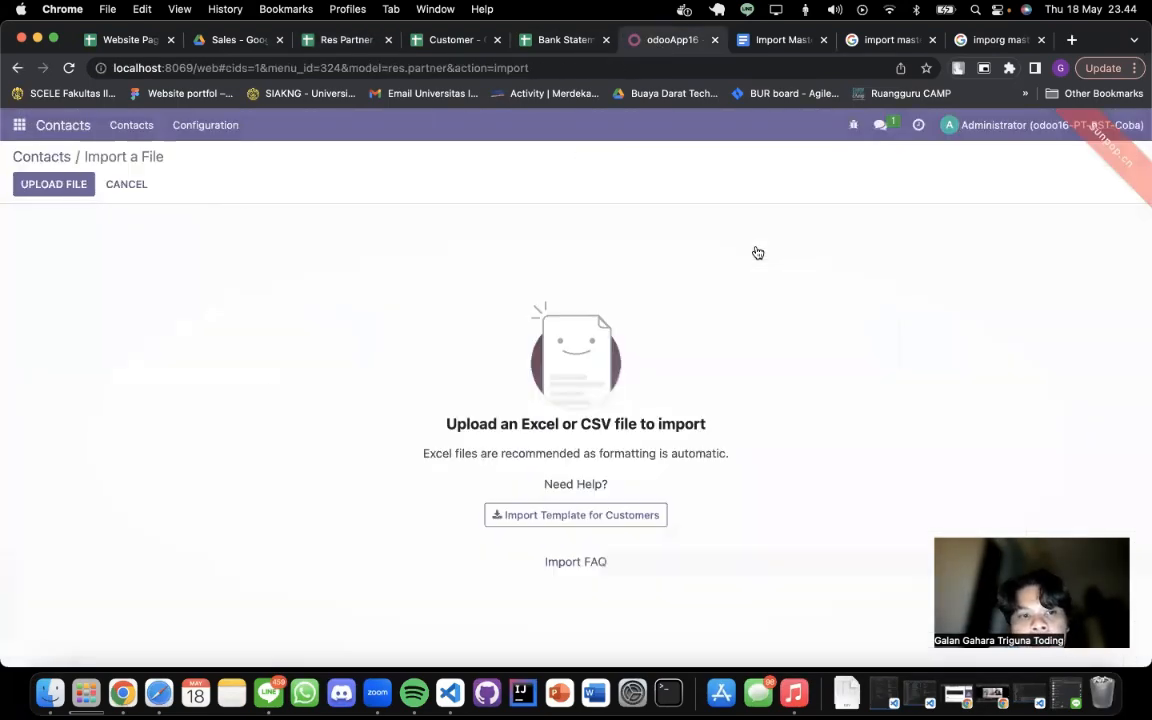
left_click(88, 190)
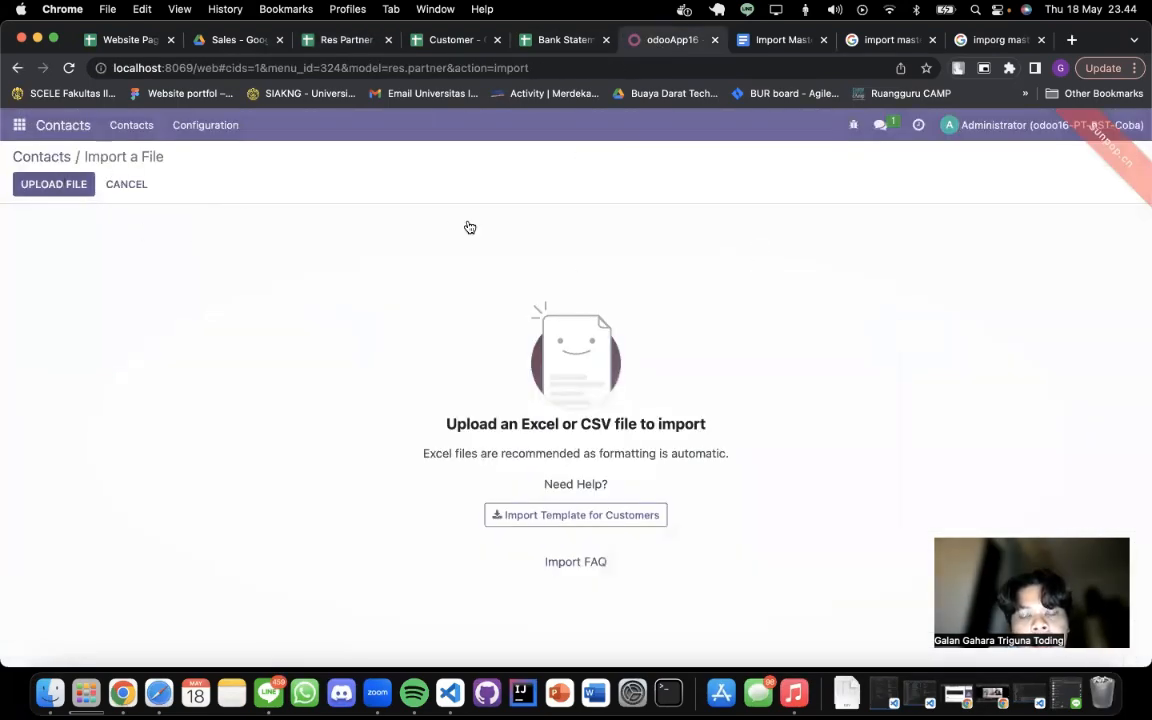
scroll(502, 325, "down", 3)
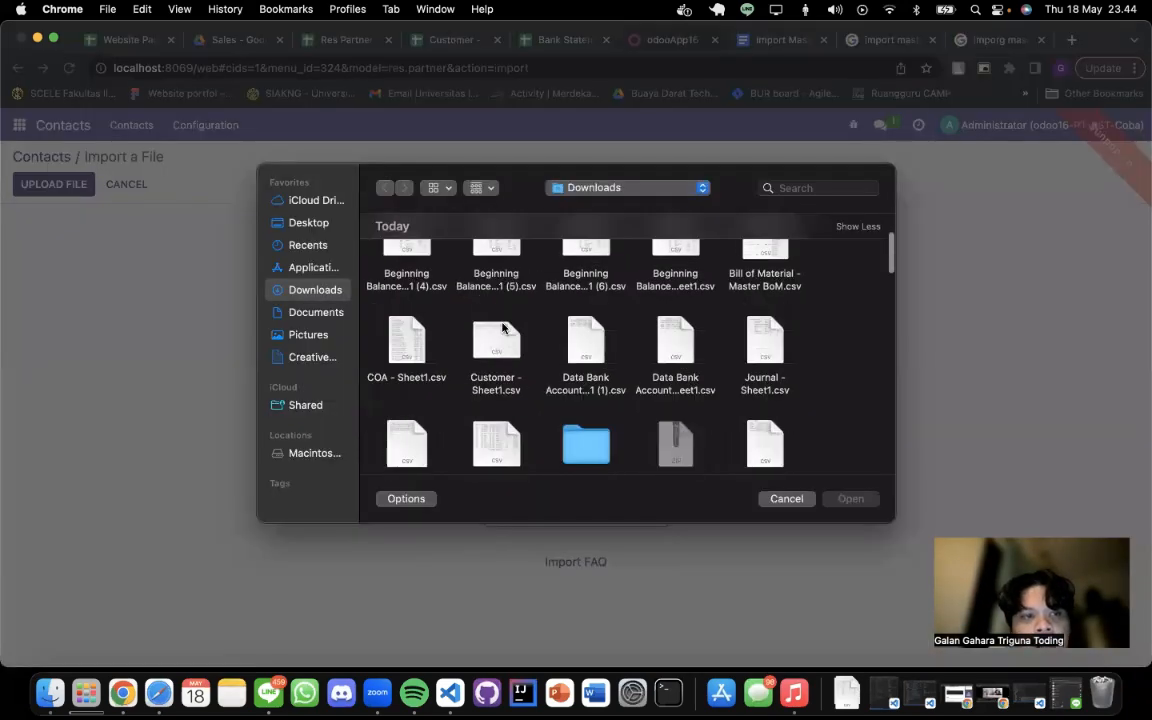
scroll(502, 327, "down", 8)
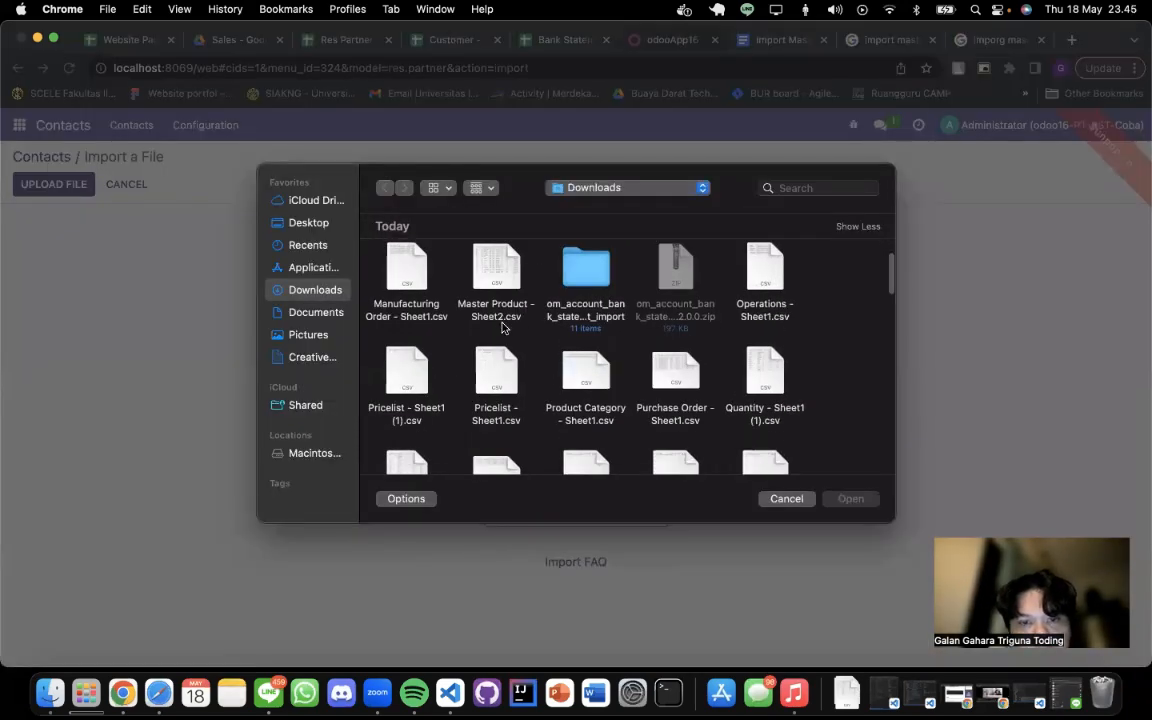
double_click(498, 300)
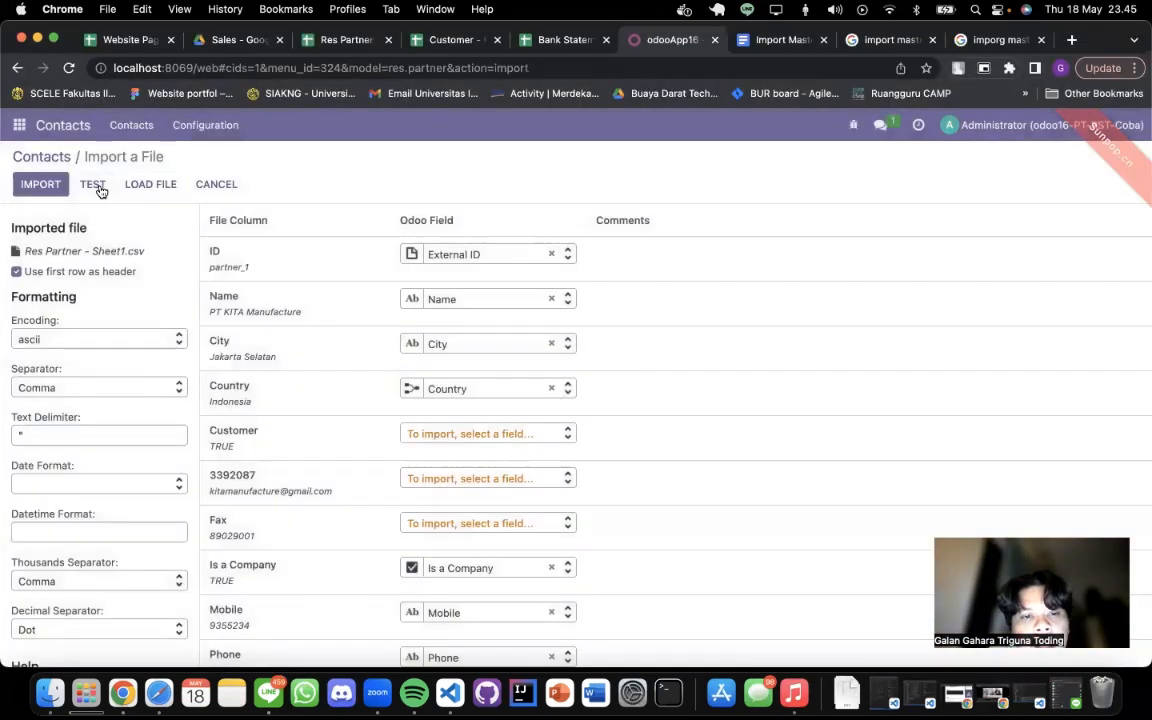
left_click(97, 185)
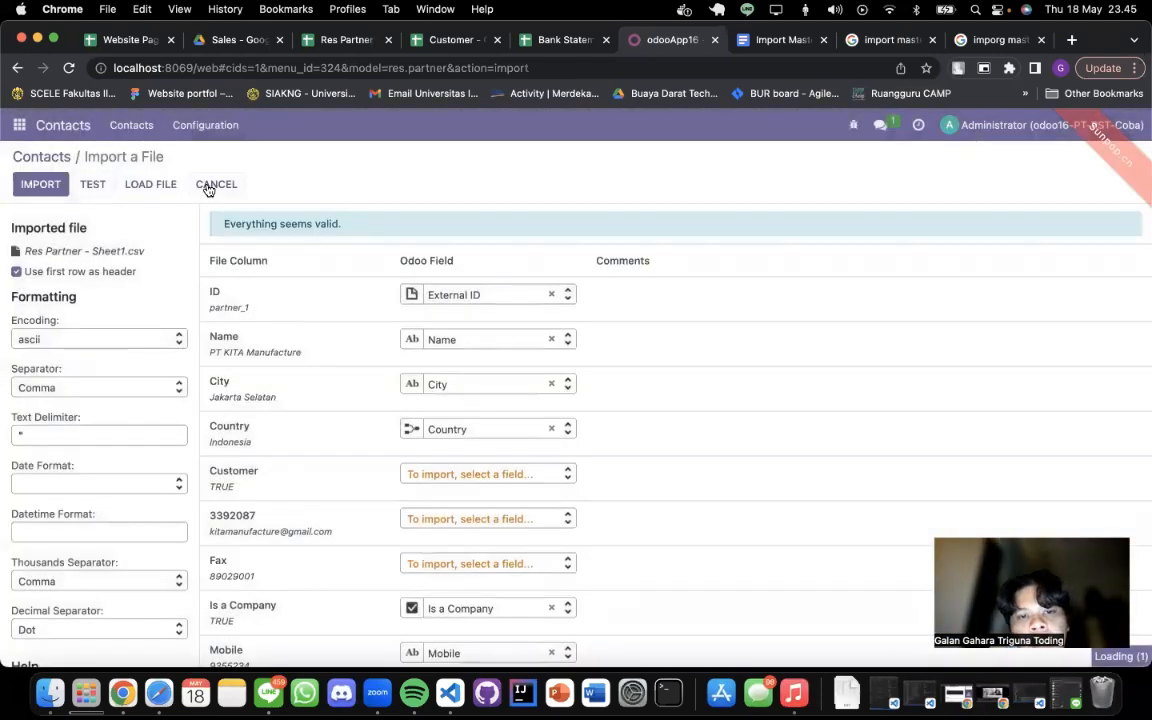
left_click(208, 187)
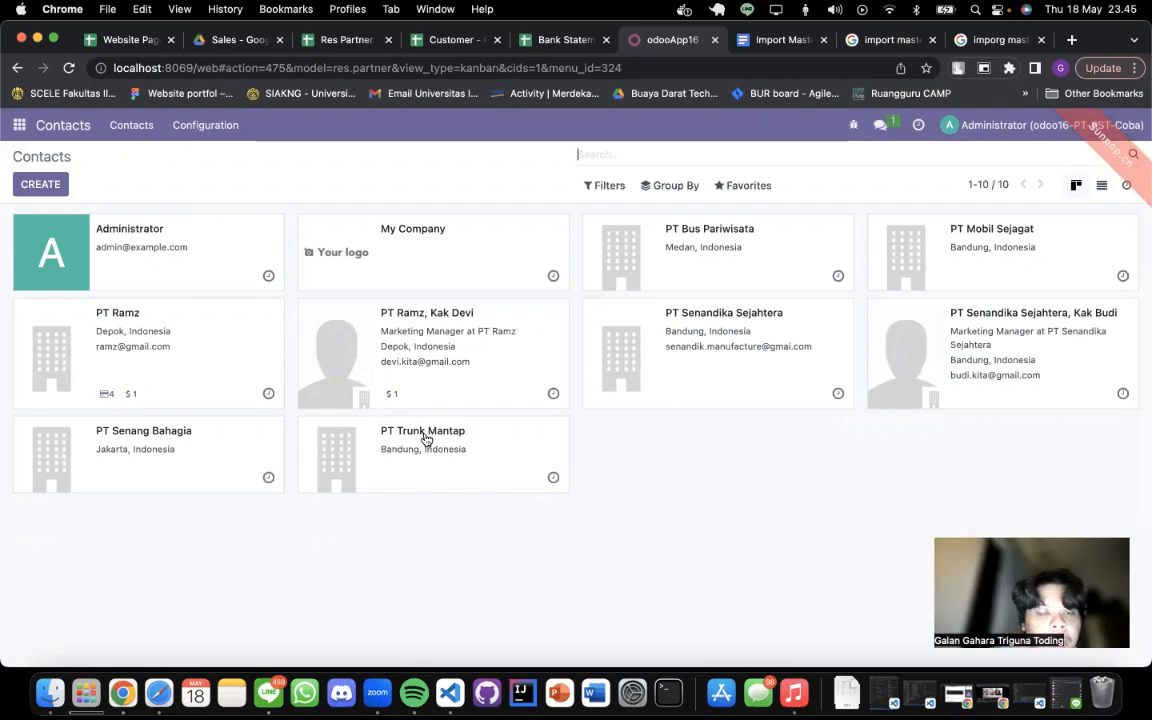
- Check and close the Res Partner and Customer sheets, and return to Odoo's Contacts
left_click(395, 46)
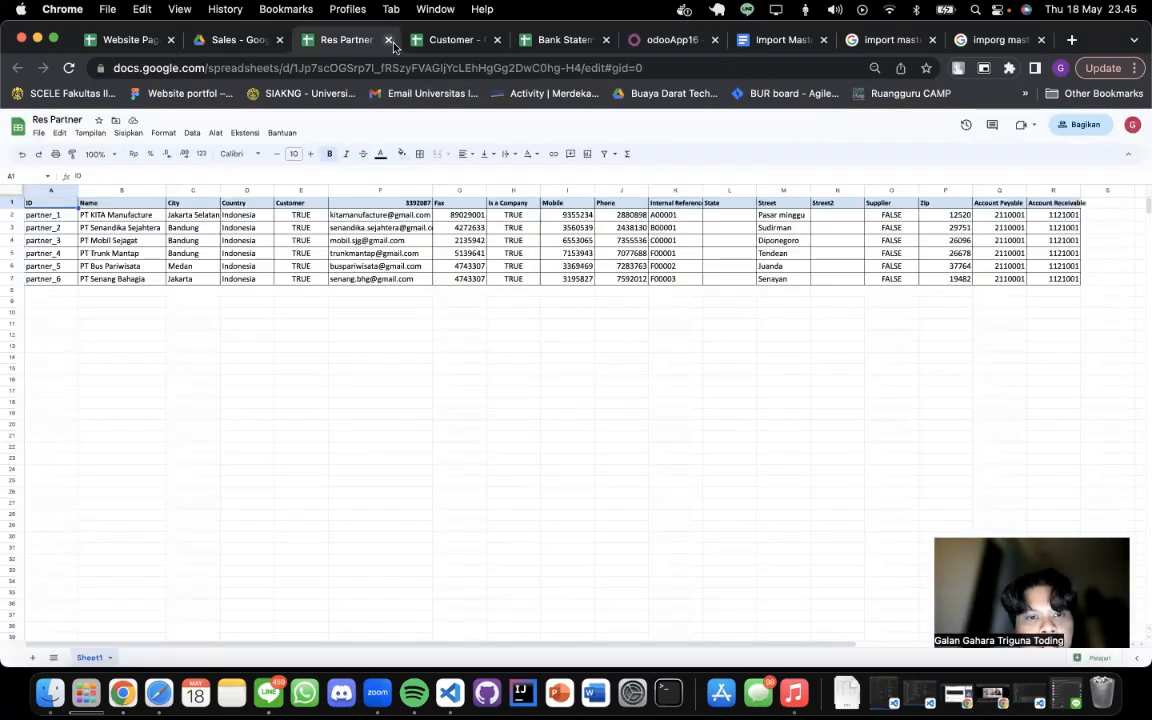
left_click(393, 45)
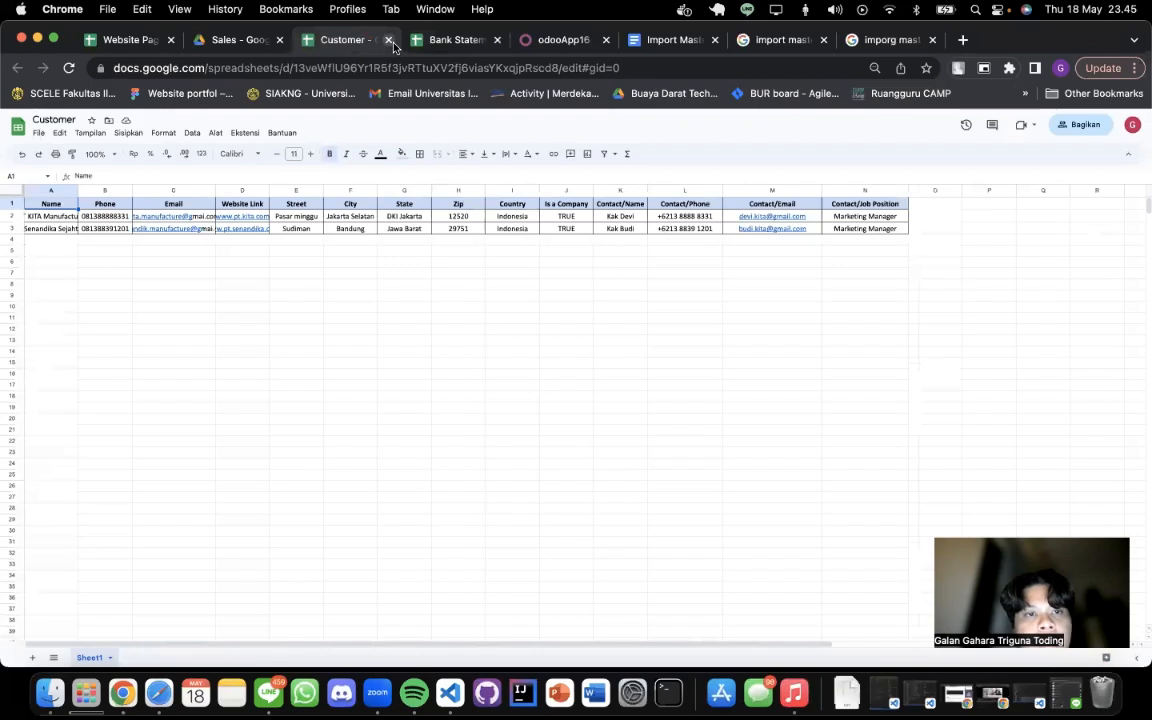
left_click(393, 45)
left_click(392, 44)
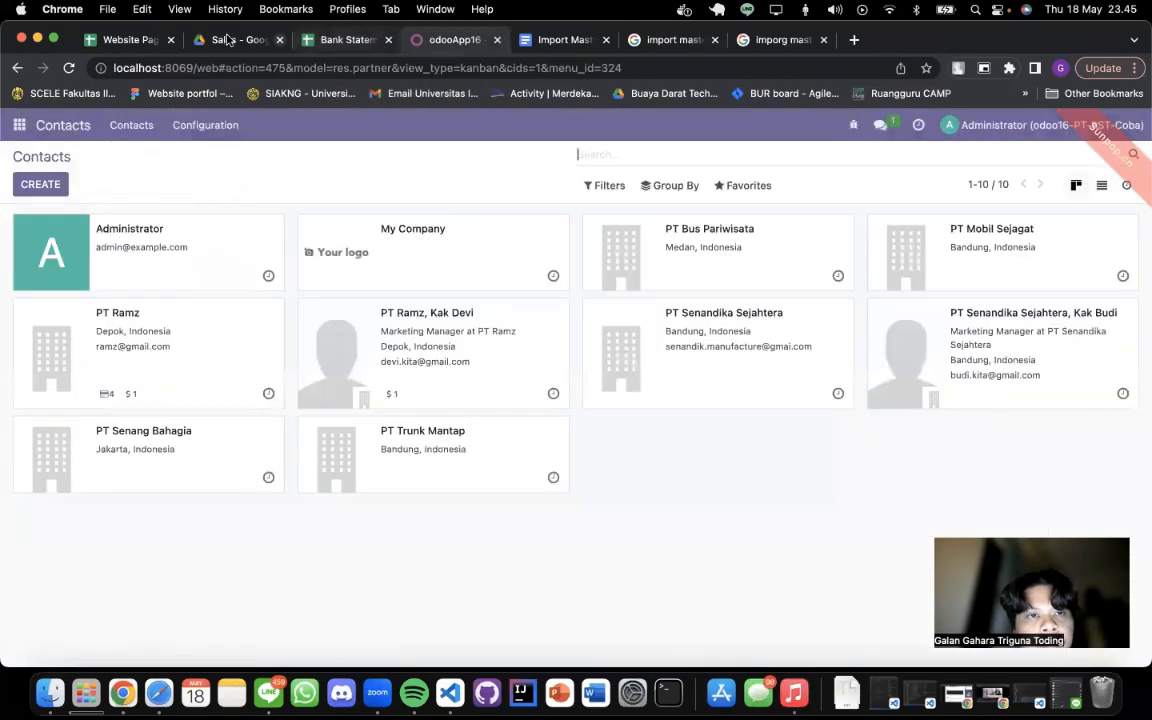
- Switch to Google Drive's Sales folder and open the Pricelist and Sales Order sheets
left_click(228, 41)
left_click(378, 445)
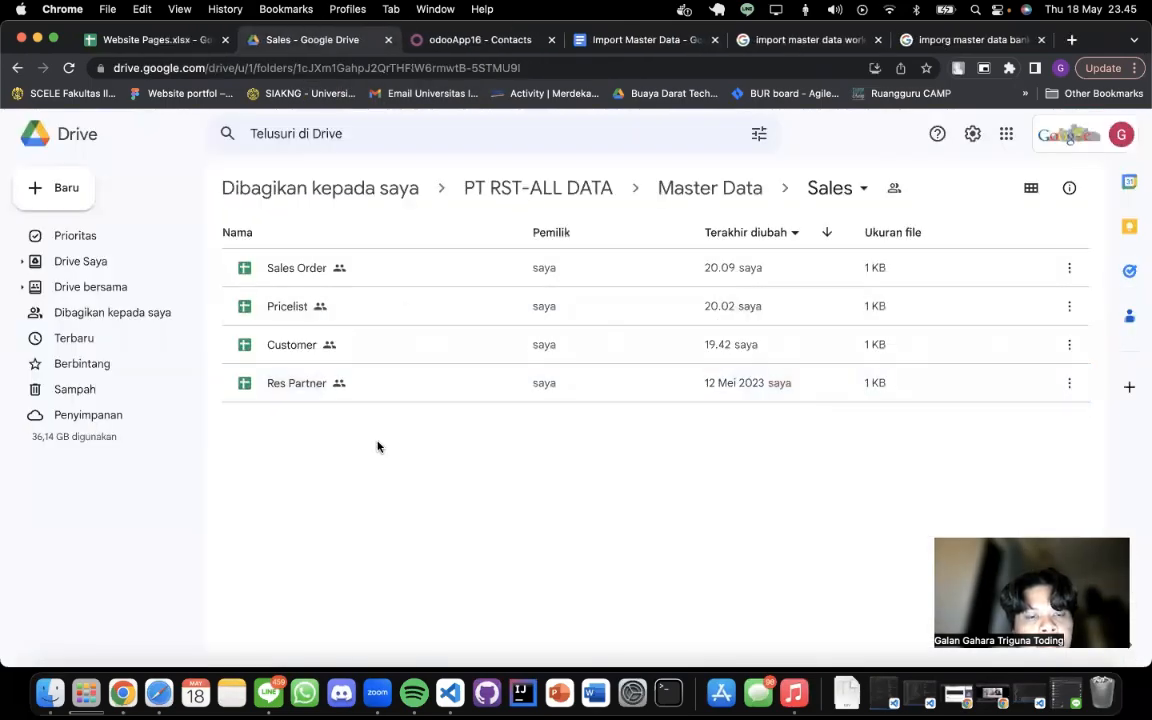
double_click(404, 306)
left_click(255, 38)
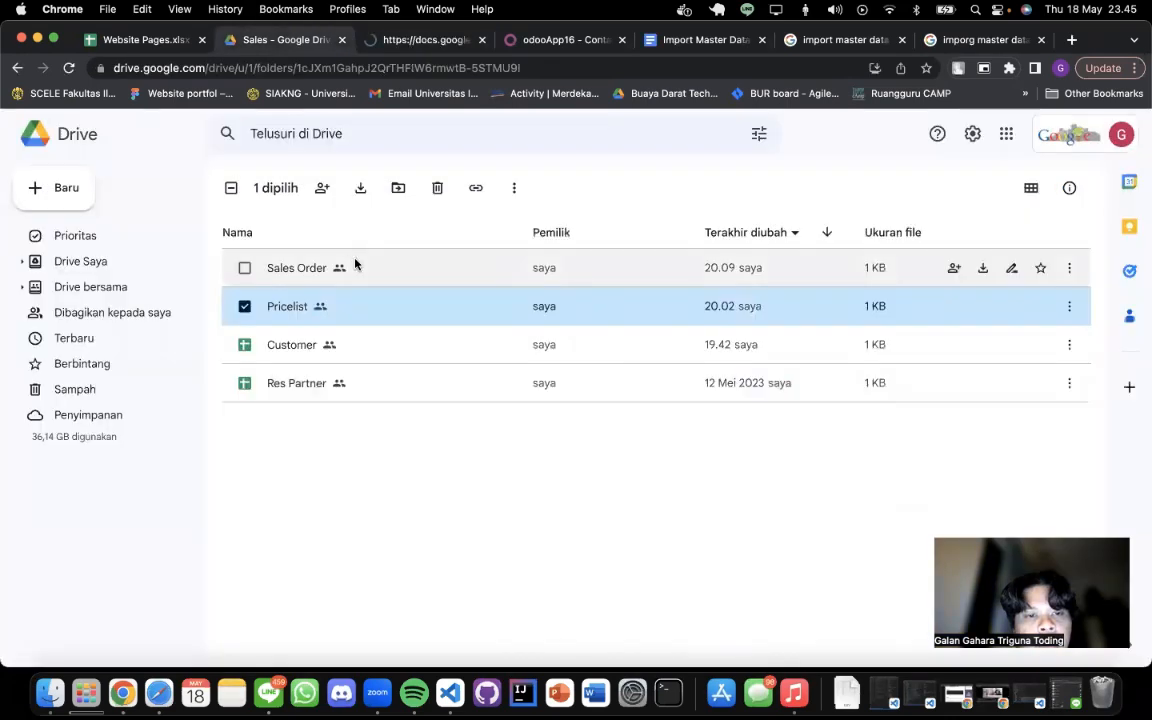
double_click(355, 262)
- Return to Odoo and open the Pricelists overview in the Sales app
left_click(626, 40)
left_click(19, 125)
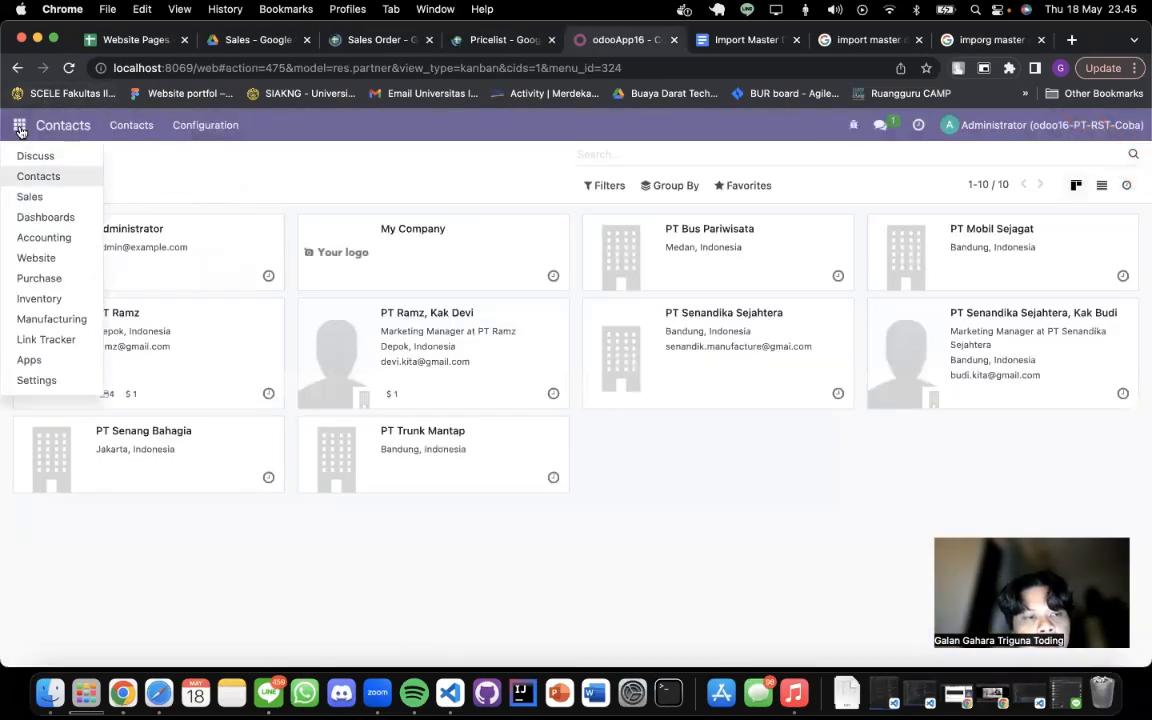
left_click(30, 197)
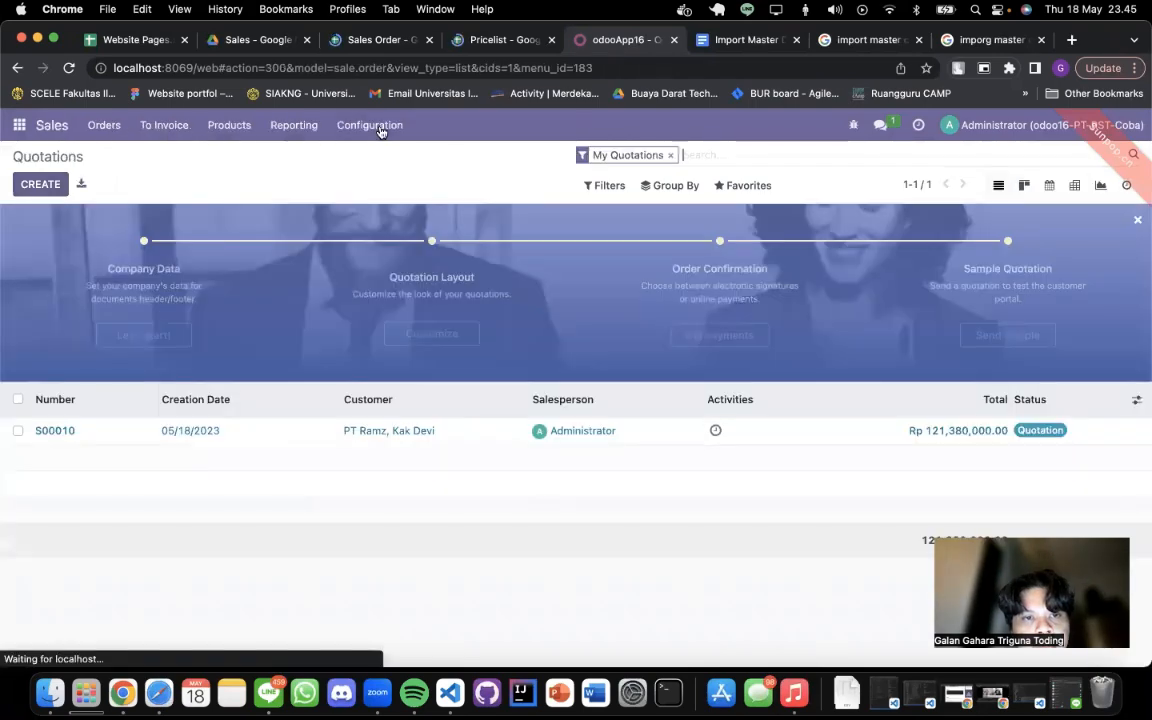
left_click(379, 127)
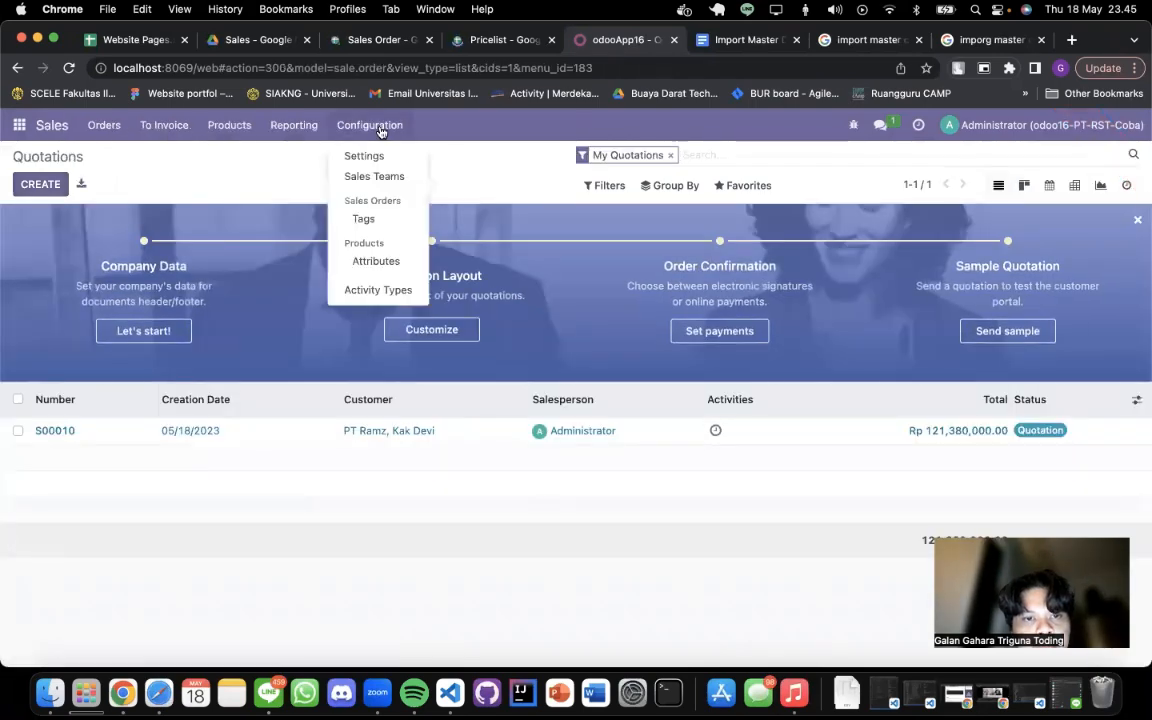
left_click(286, 130)
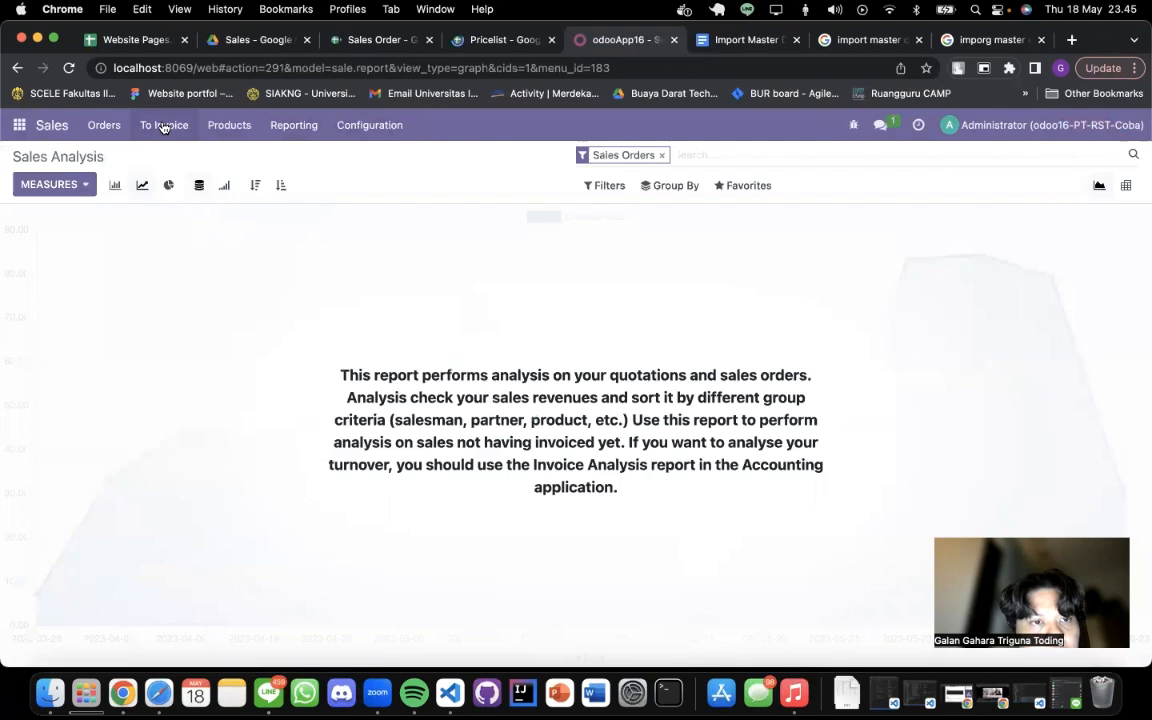
left_click(225, 125)
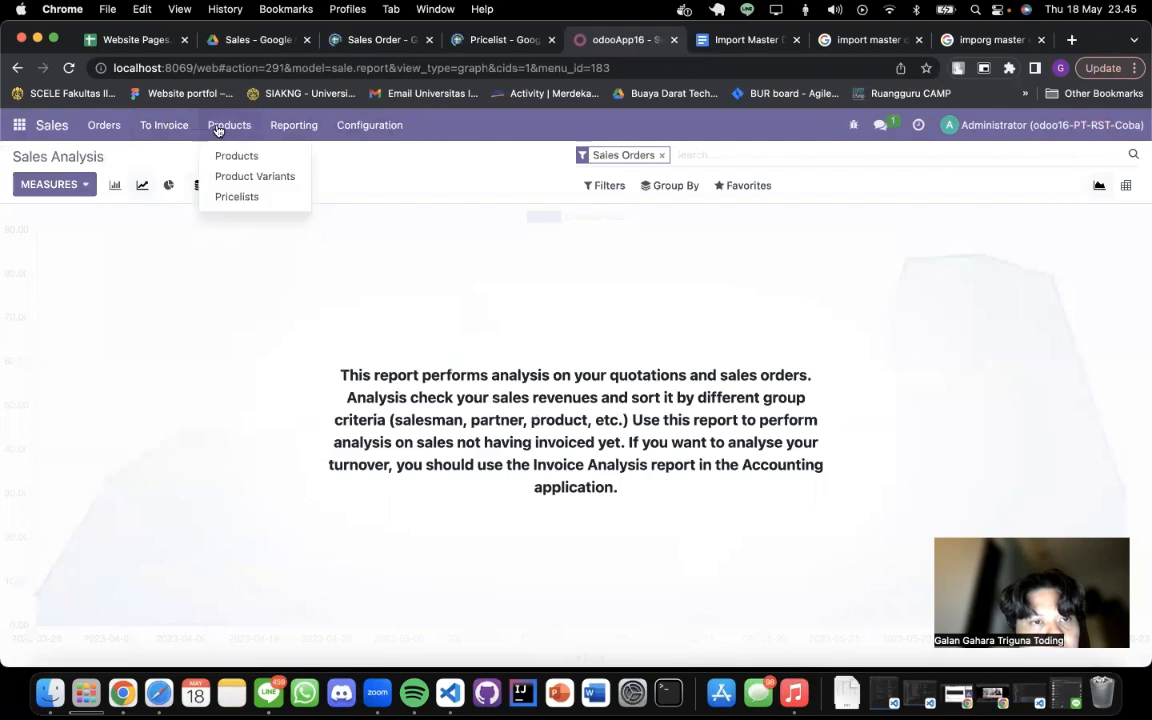
left_click(222, 196)
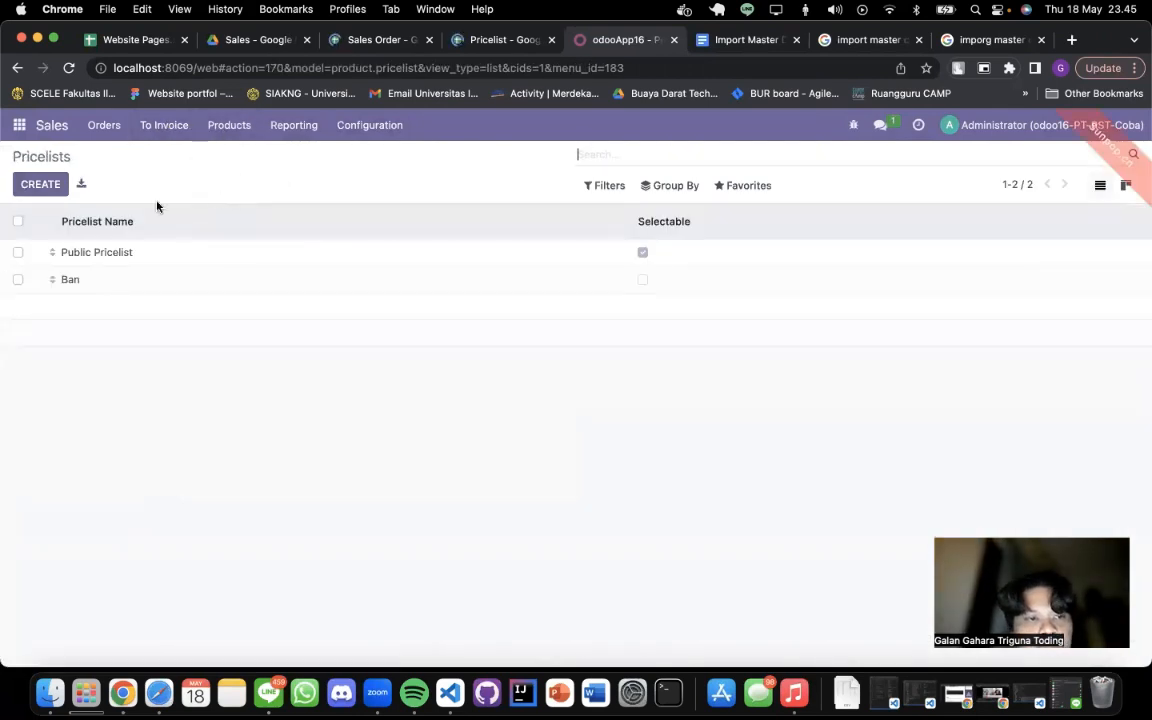
- Load Pricelist - Sheet1 (1).csv into the Pricelists import, test it, and cancel to return to the pricelists overview
left_click(748, 188)
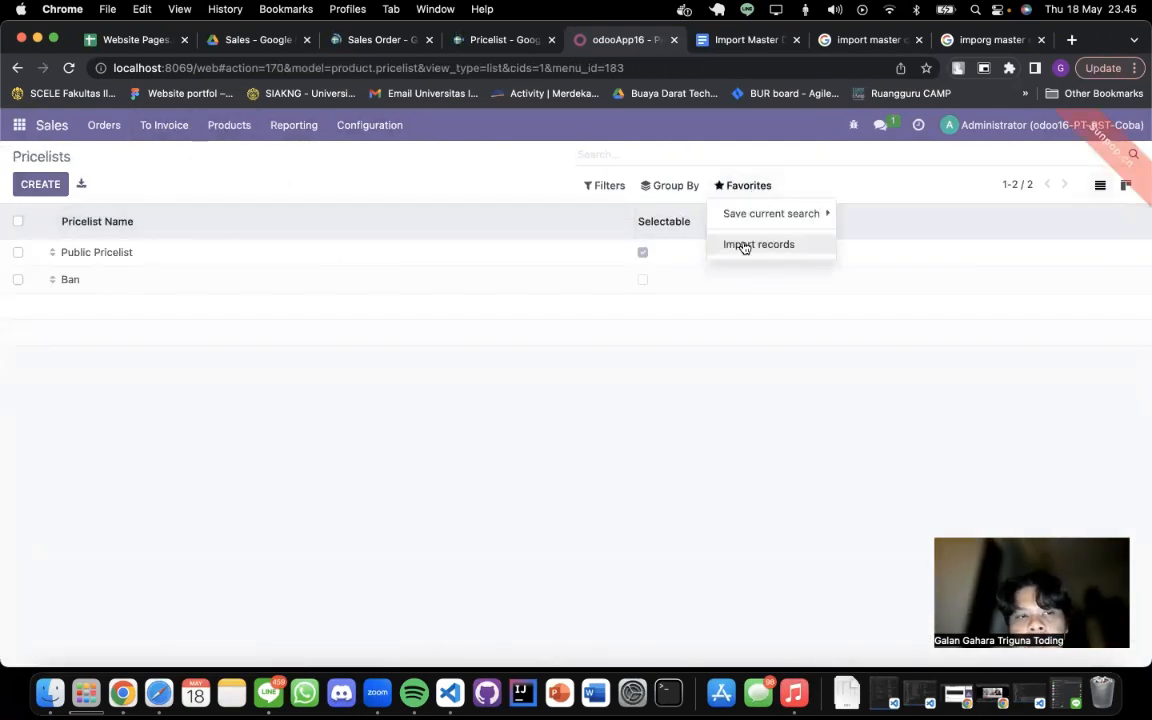
left_click(743, 246)
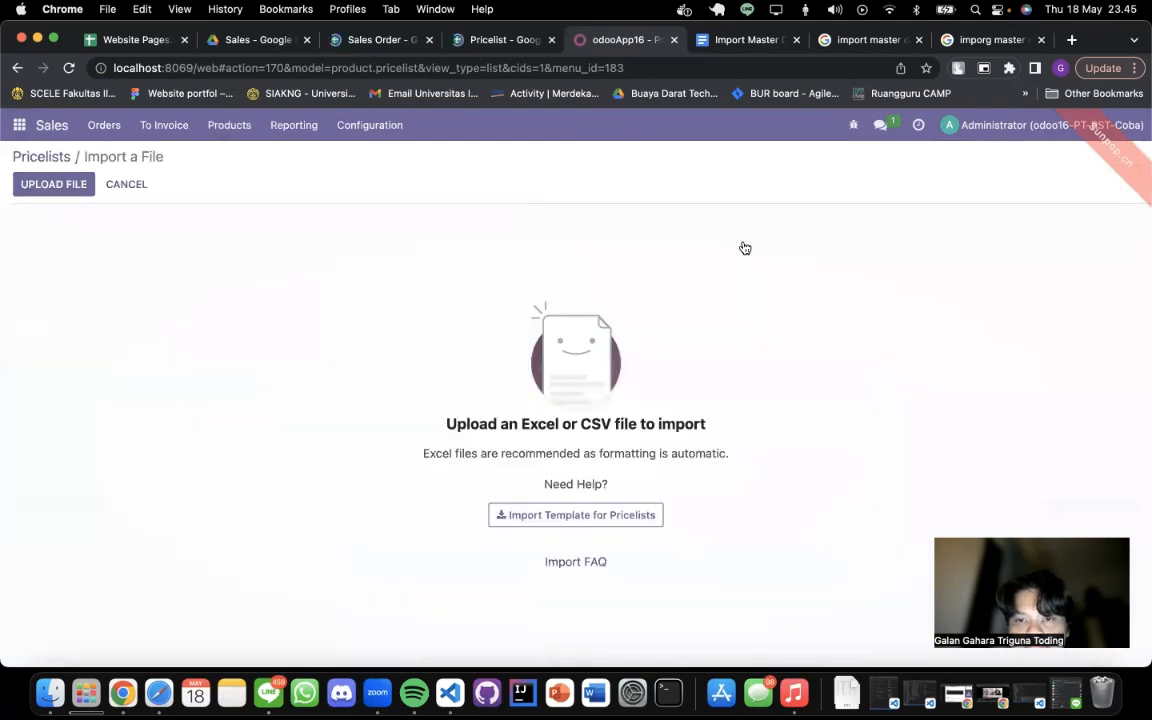
left_click(71, 187)
scroll(545, 280, "down", 10)
scroll(546, 349, "up", 5)
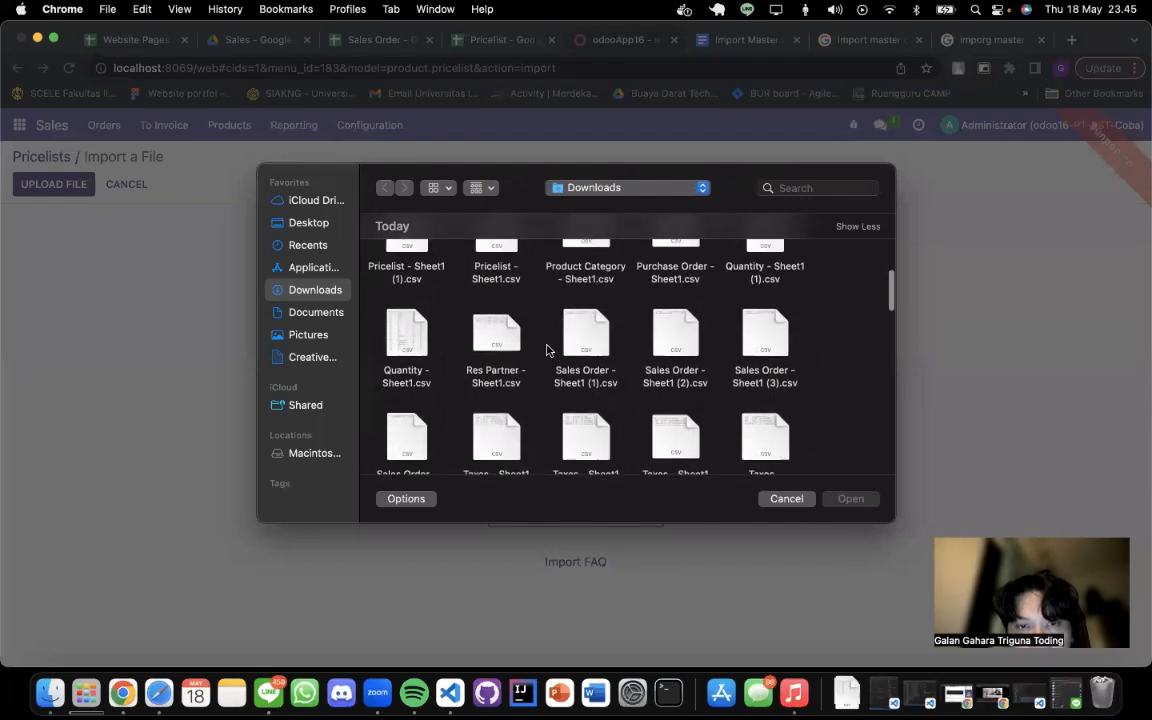
scroll(546, 349, "up", 1)
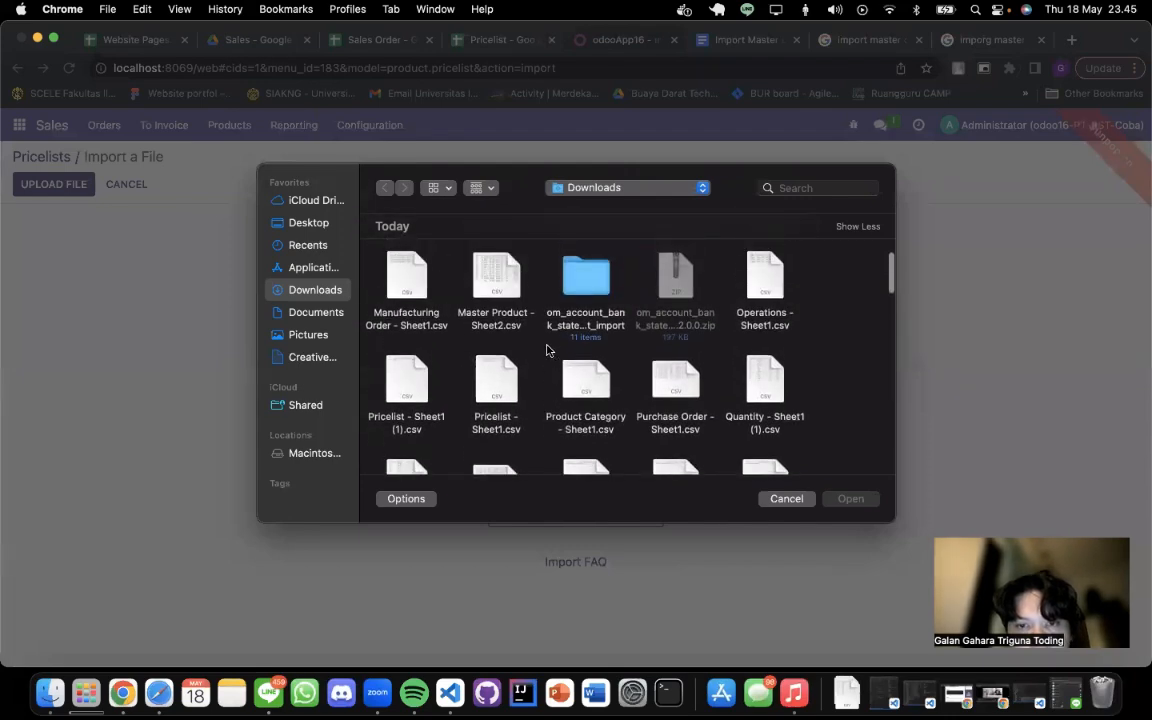
left_click(408, 380)
double_click(410, 385)
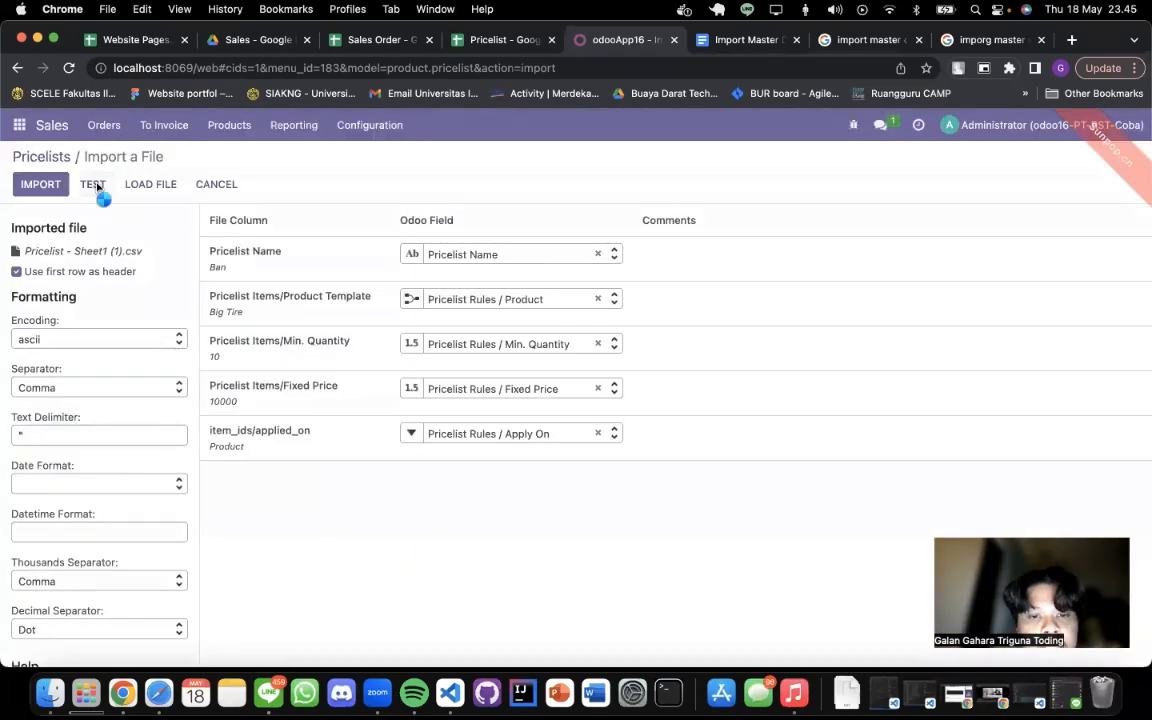
left_click(93, 185)
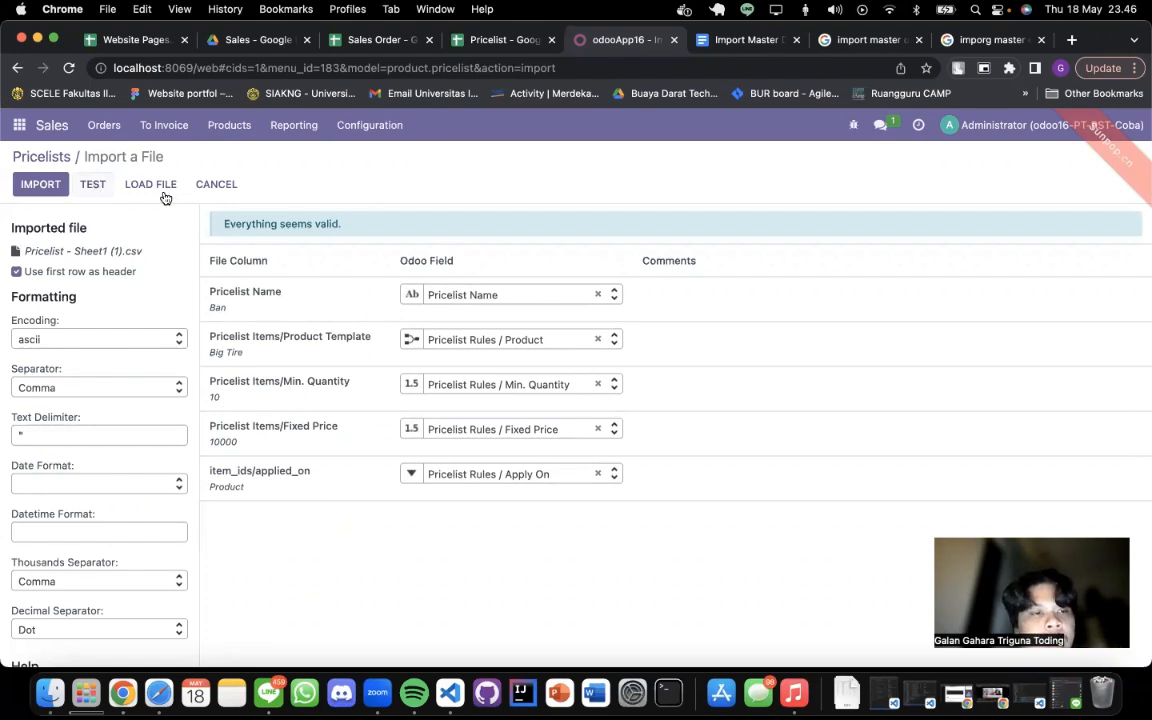
left_click(210, 186)
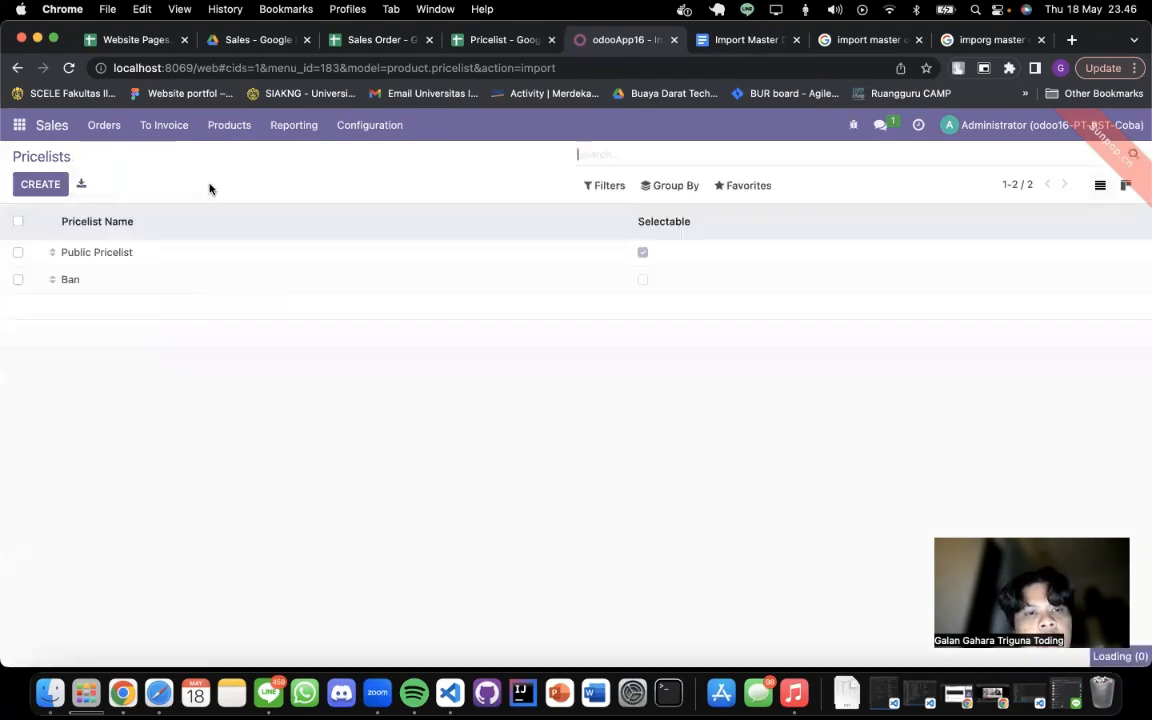
- Compare the Ban pricelist's price rules with the Pricelist sheet, then close that sheet
left_click(199, 284)
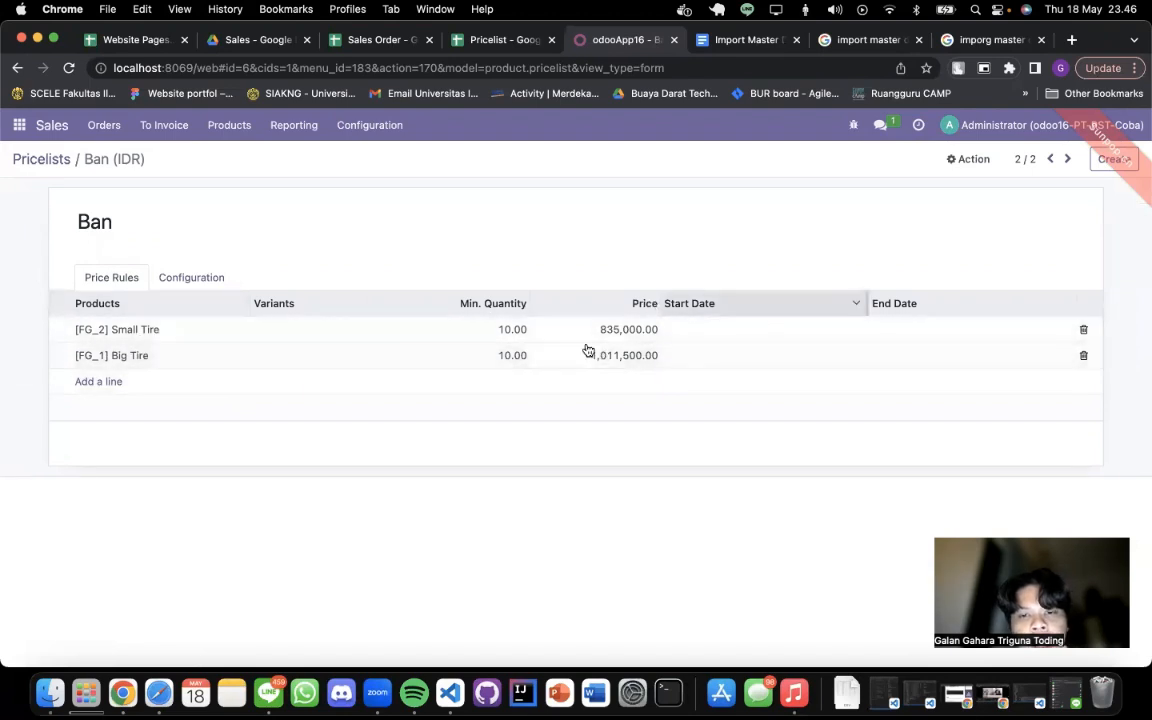
left_click(508, 40)
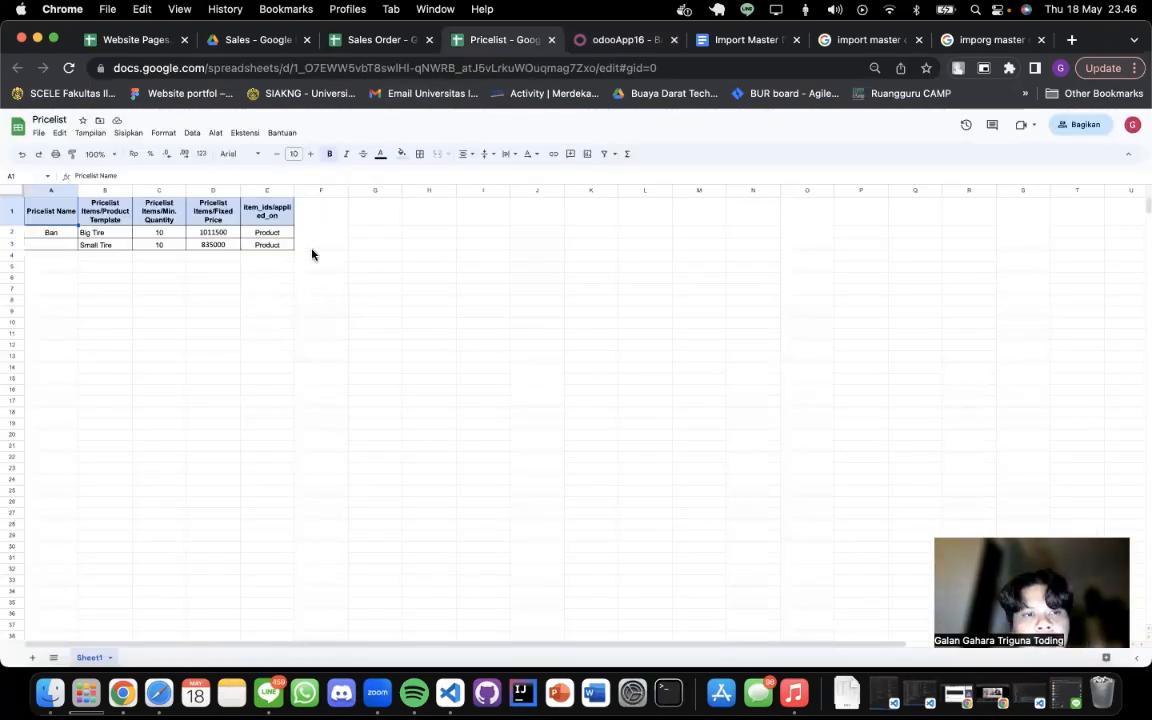
left_click(305, 268)
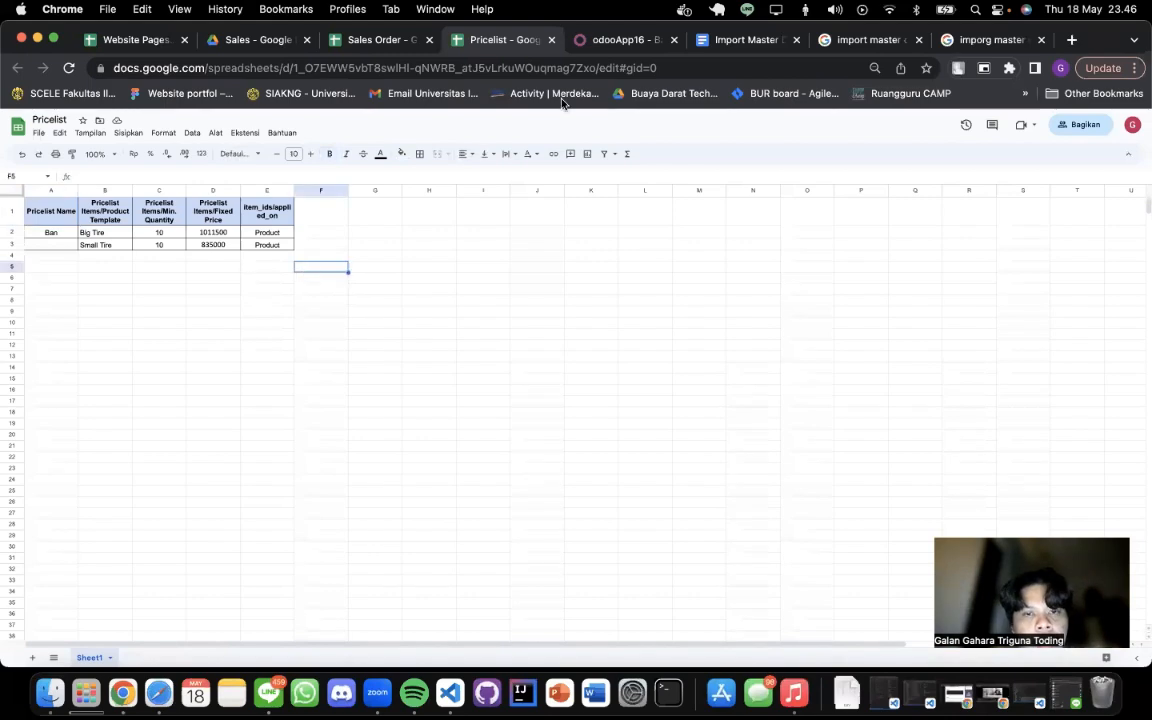
left_click(551, 40)
left_click(404, 46)
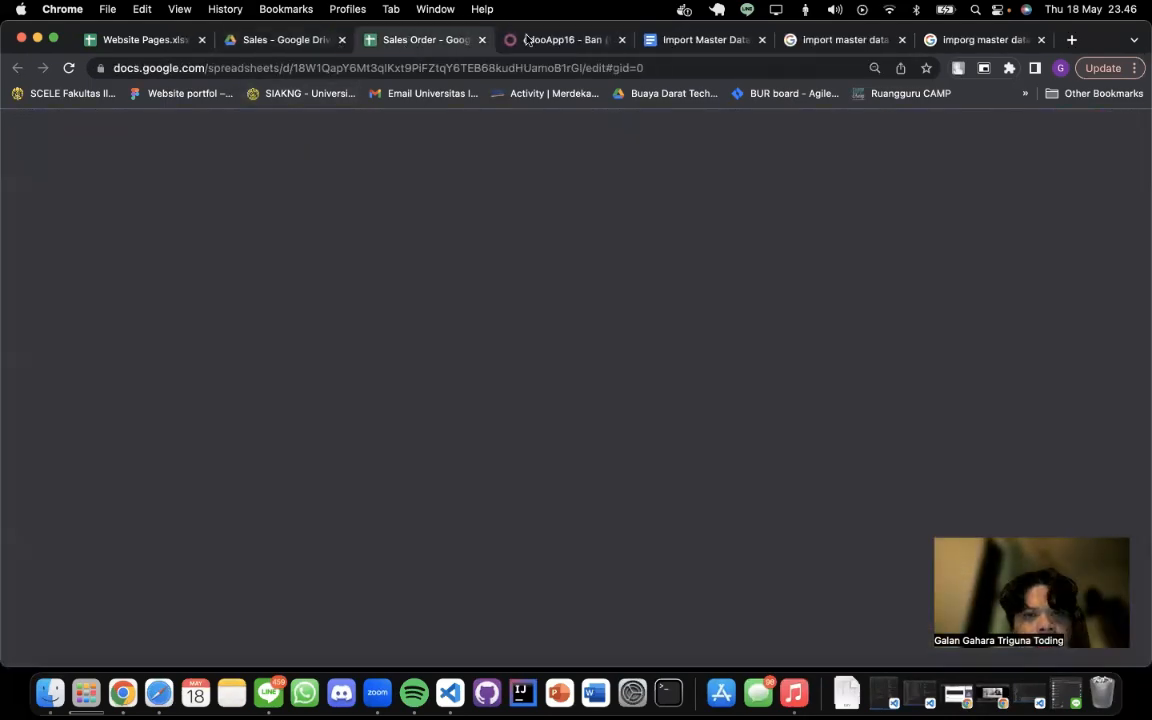
- Start a Sales Orders import in Odoo and download the Sales Order sheet as a CSV file
left_click(556, 40)
left_click(104, 126)
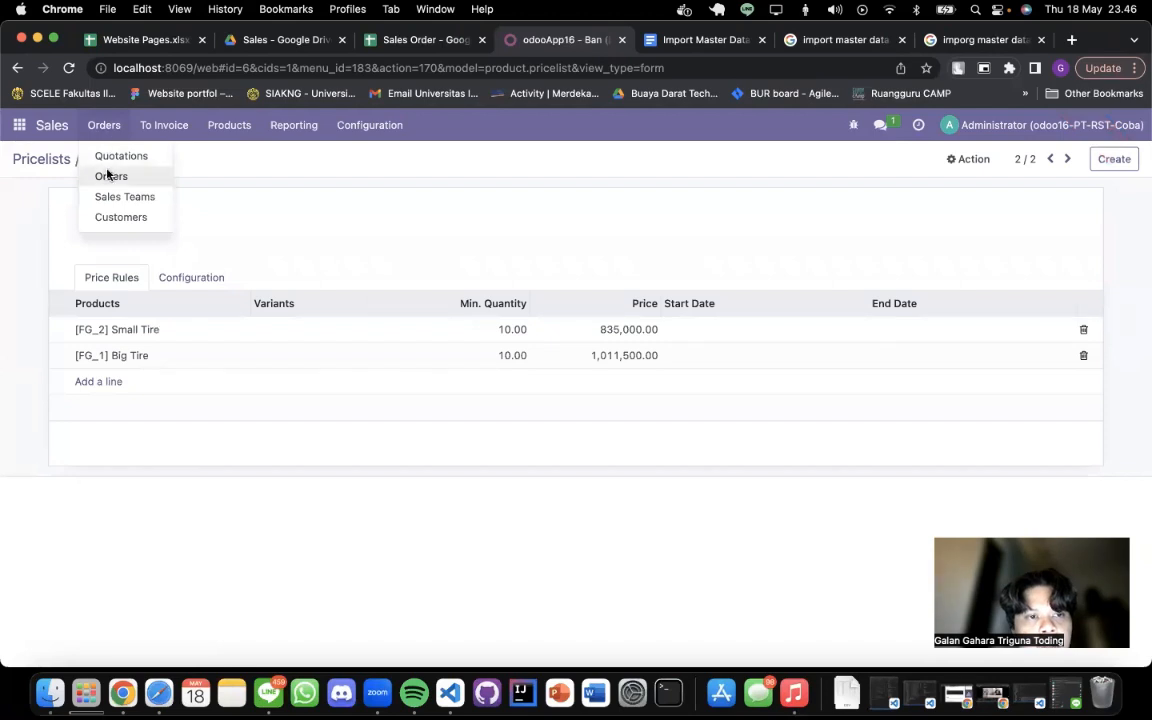
left_click(100, 176)
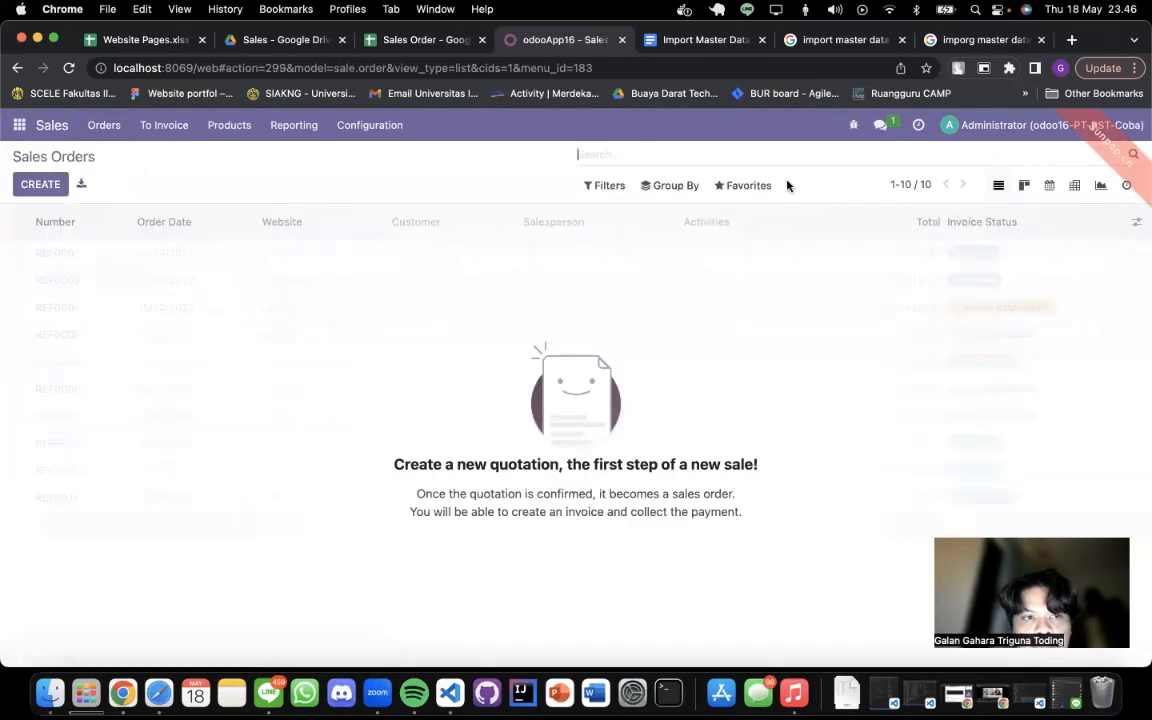
left_click(748, 185)
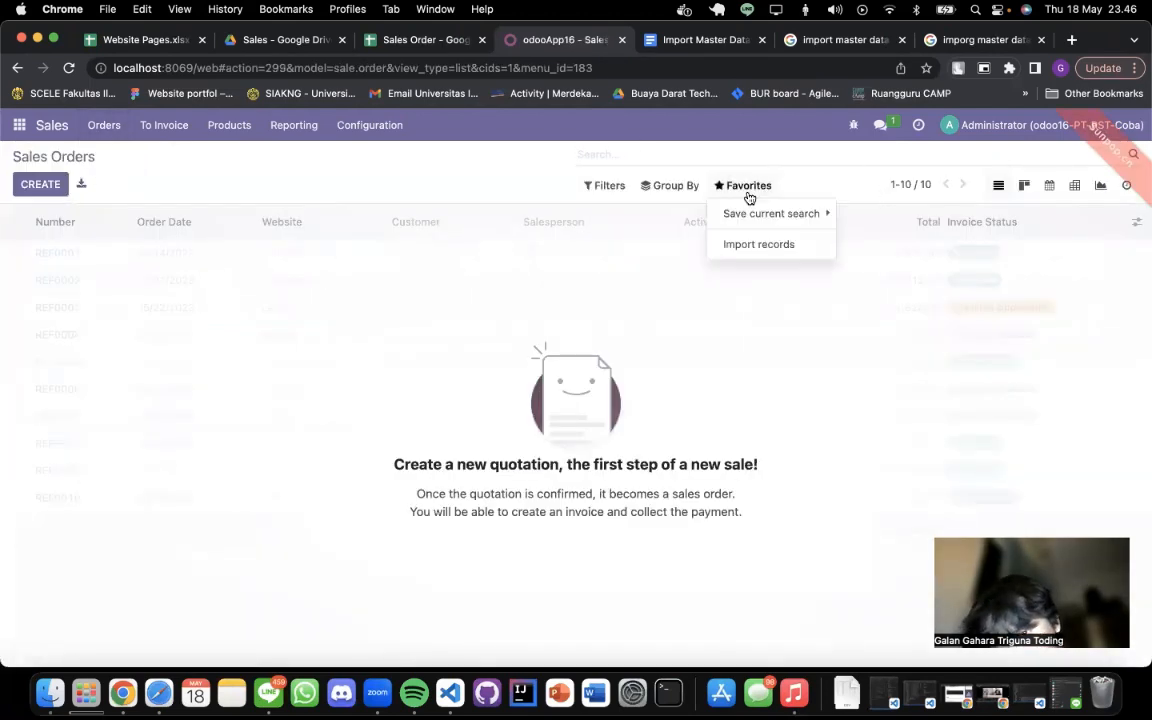
left_click(739, 246)
left_click(430, 40)
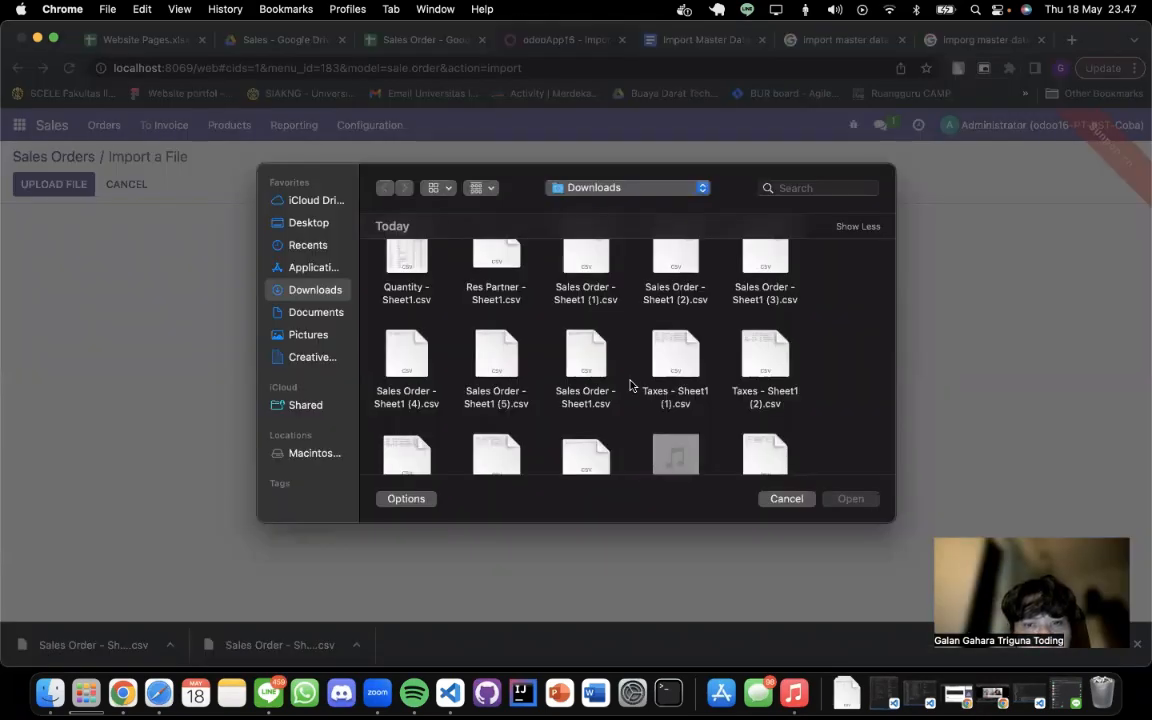
- Load Sales Order - Sheet1 (5).csv into the Sales Orders import, test it, and import it
scroll(630, 385, "down", 3)
scroll(630, 385, "up", 2)
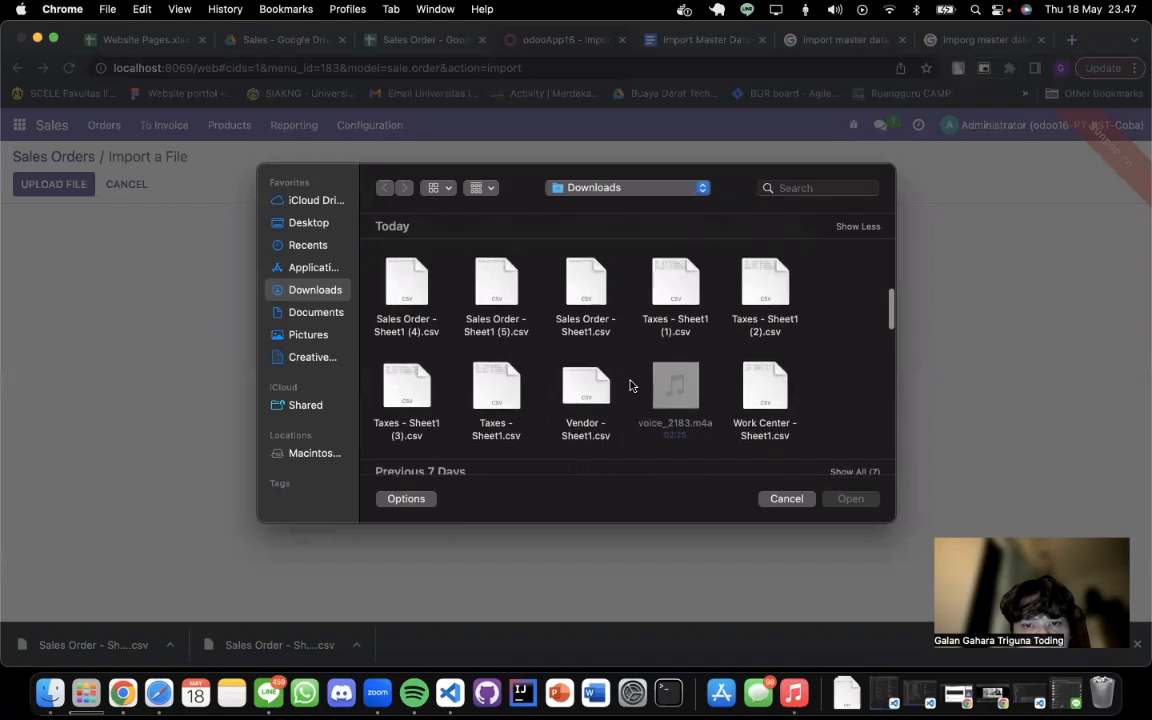
left_click(510, 320)
double_click(510, 320)
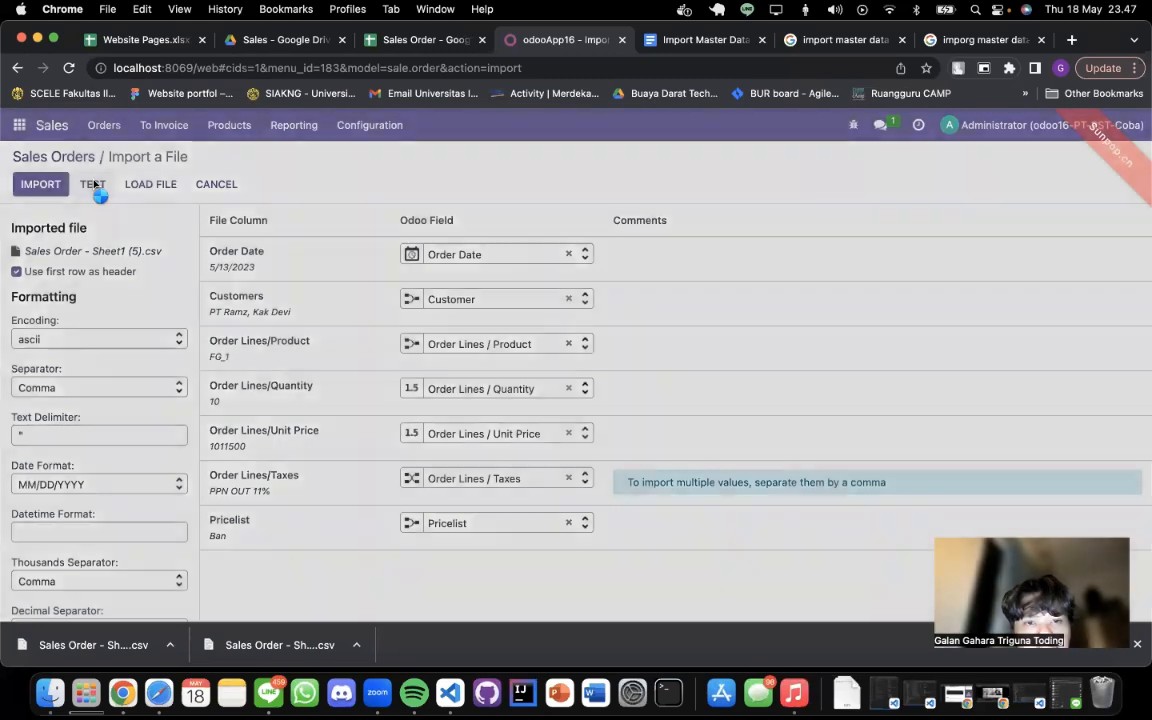
left_click(93, 185)
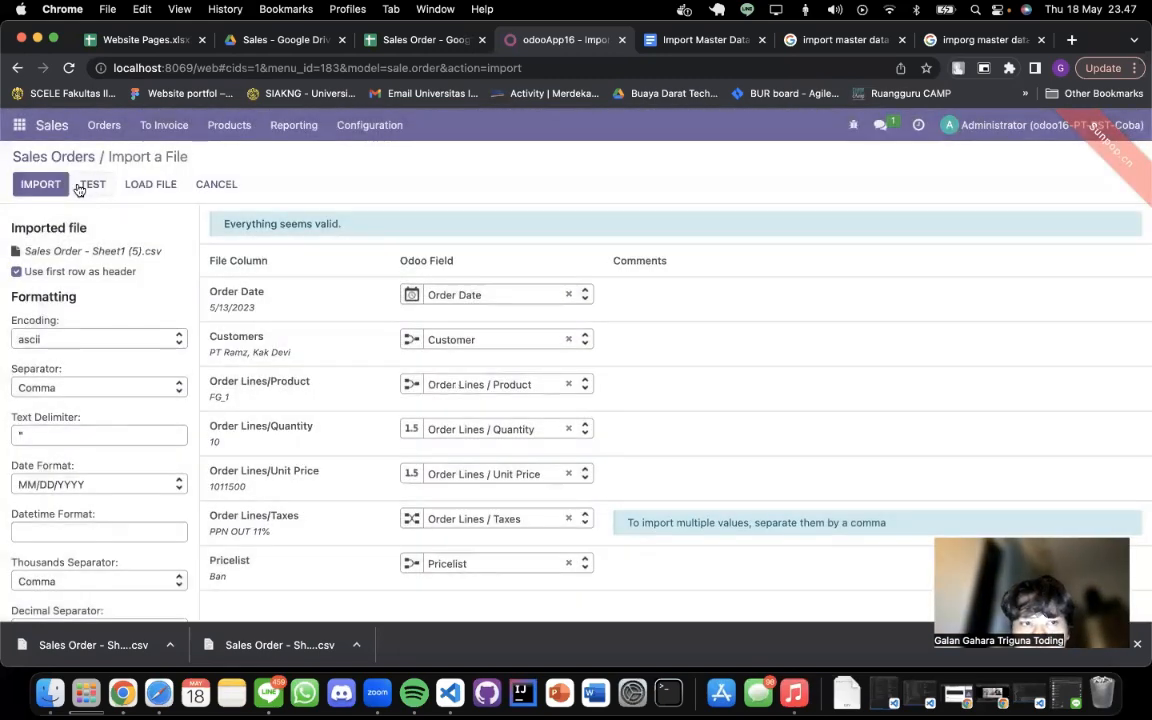
left_click(55, 188)
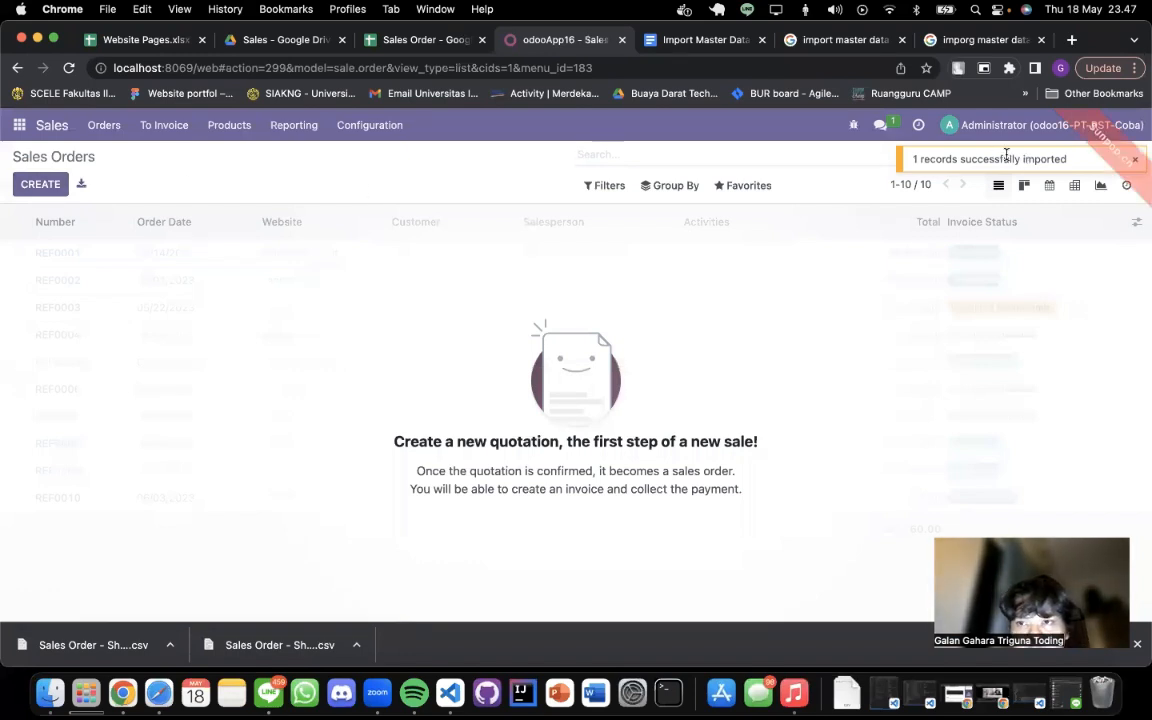
left_click(1132, 160)
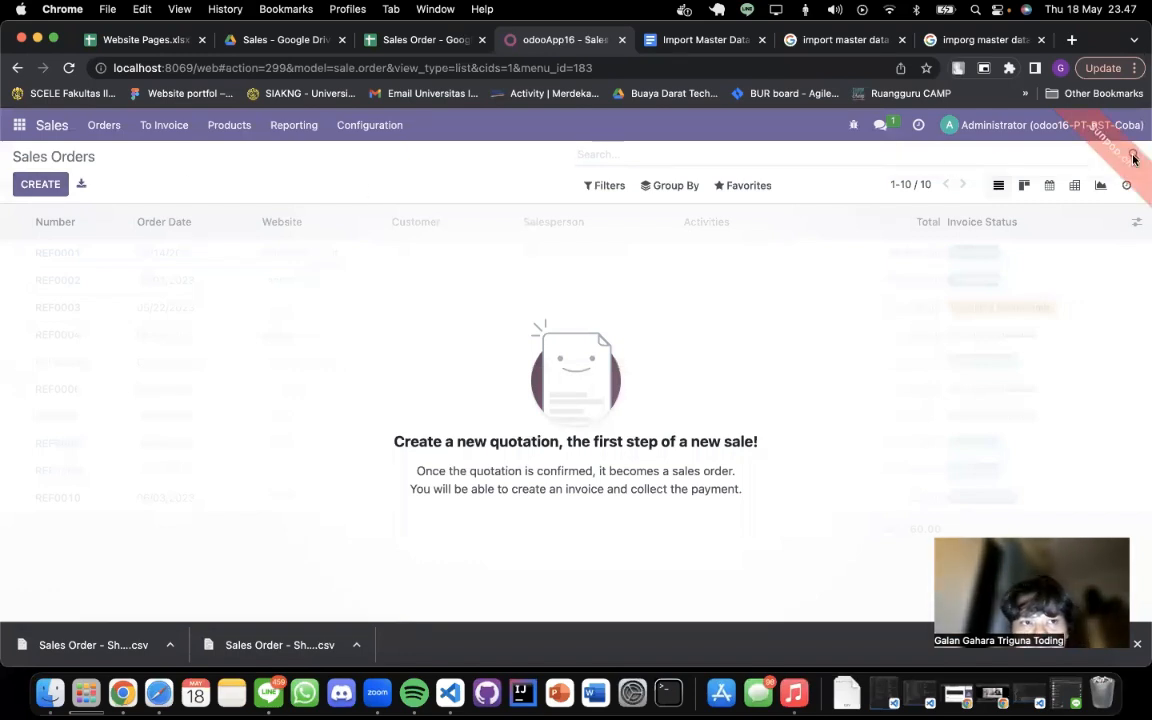
- Open the Sales app's Quotations overview and delete the older PT Ramz quotation
left_click(52, 125)
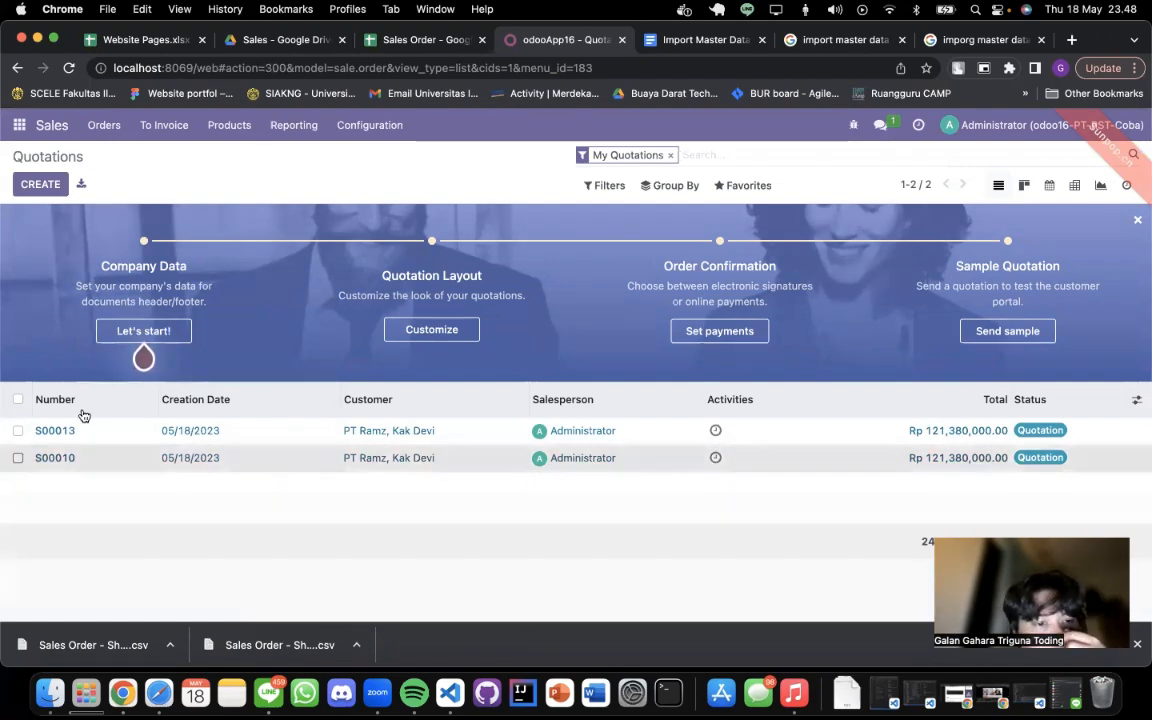
left_click(17, 457)
left_click(508, 184)
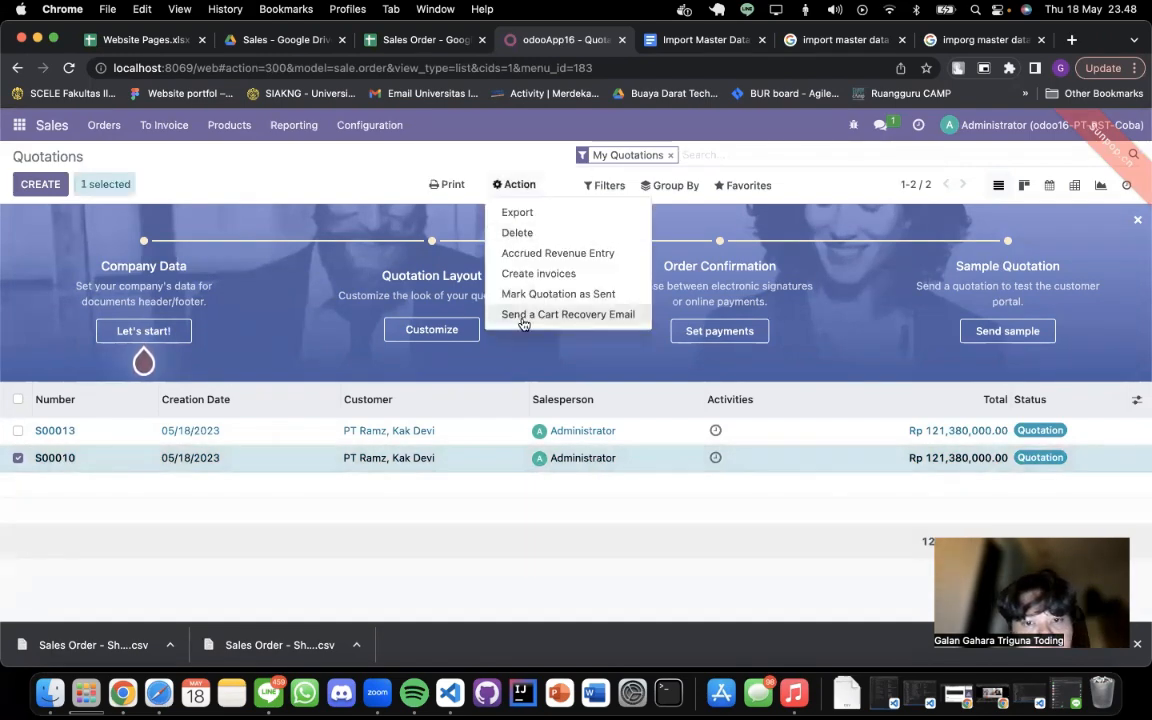
left_click(559, 234)
left_click(338, 238)
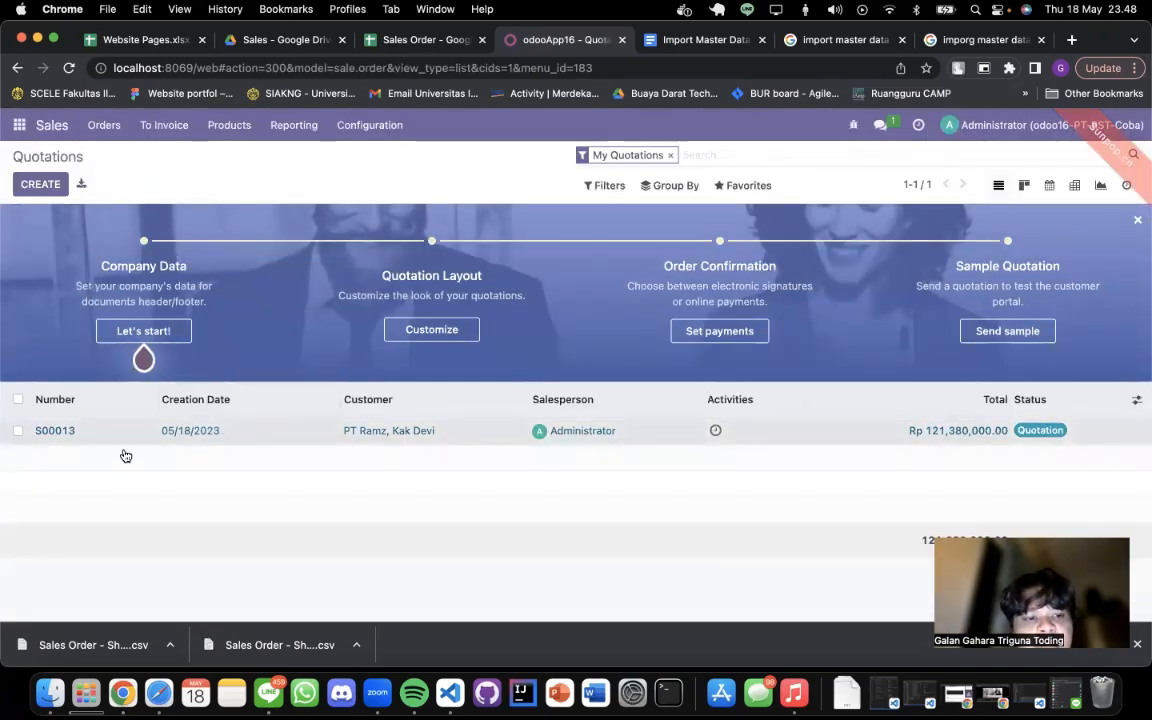
- Open the newly imported quotation and compare its details and order line with the Sales Order sheet
left_click(62, 440)
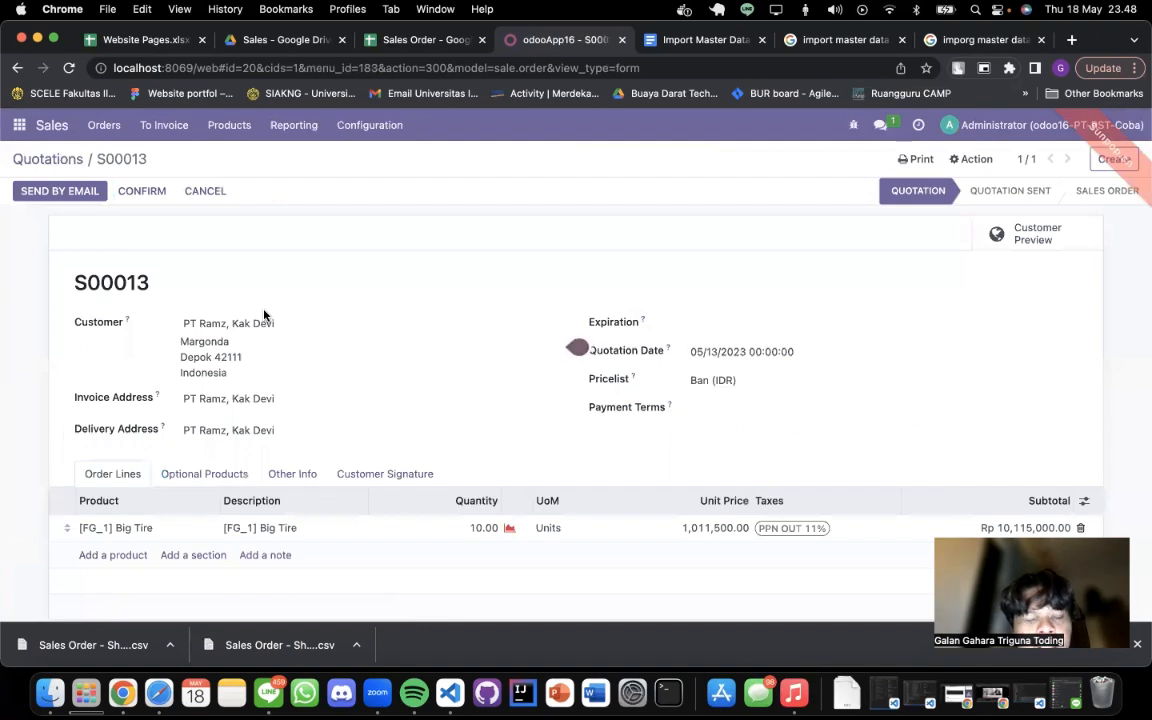
left_click(330, 39)
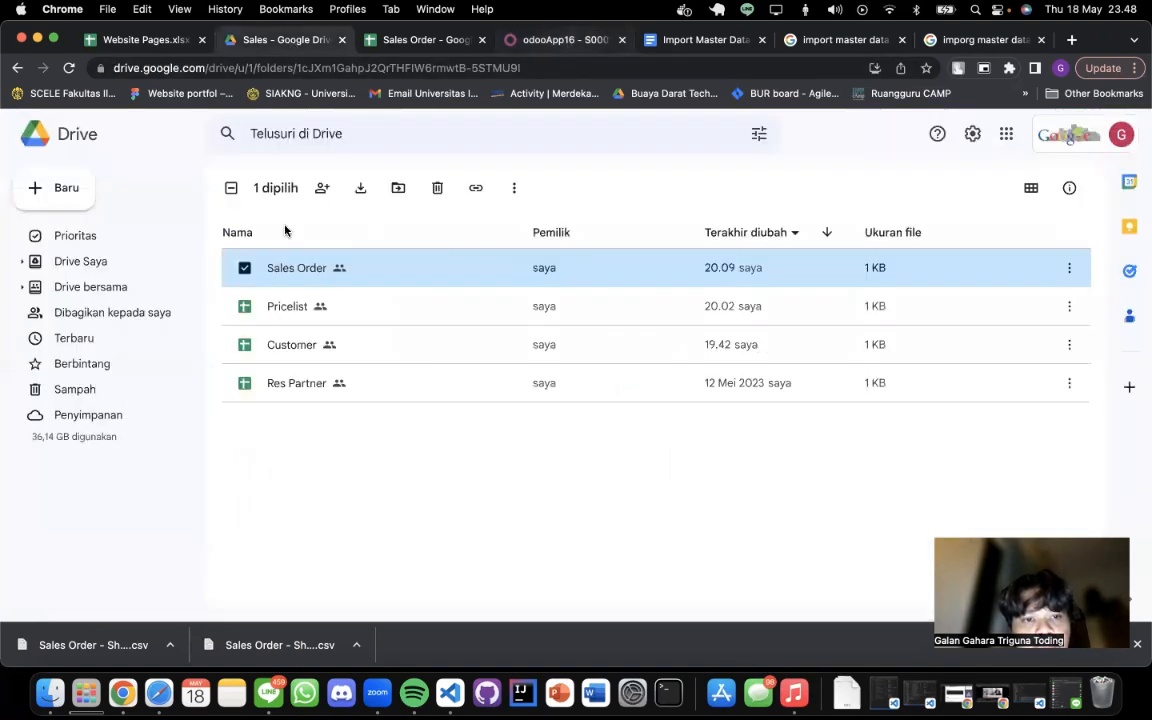
left_click(565, 40)
scroll(286, 396, "down", 1)
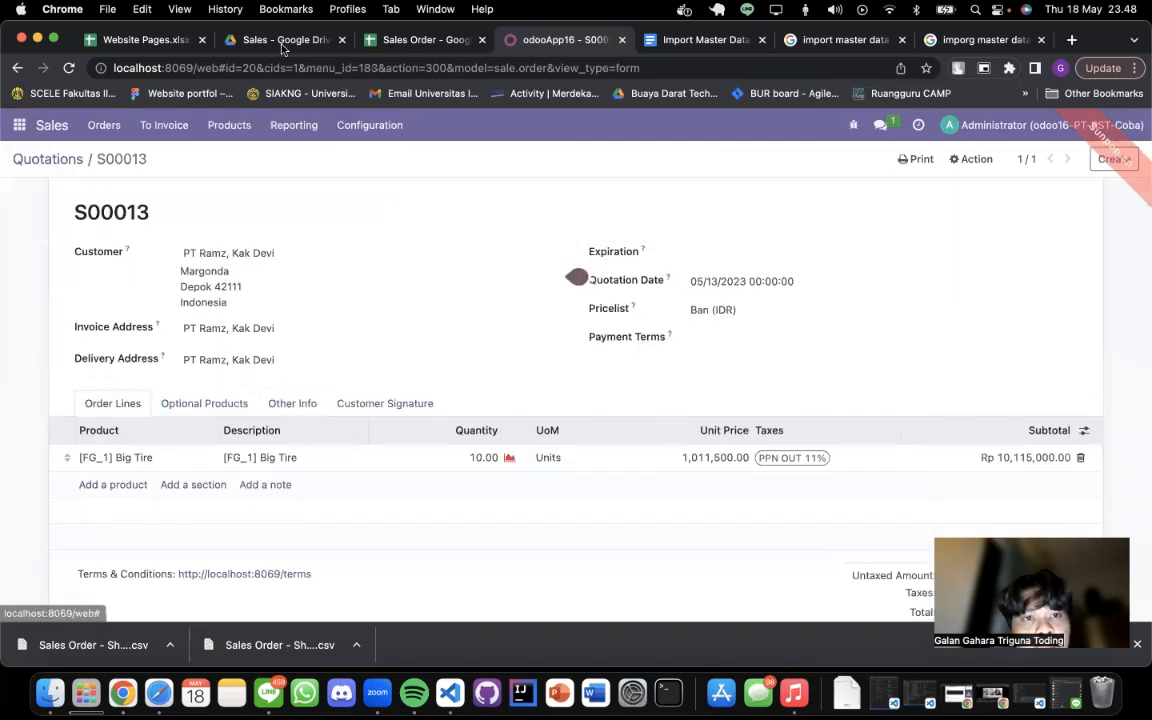
left_click(425, 40)
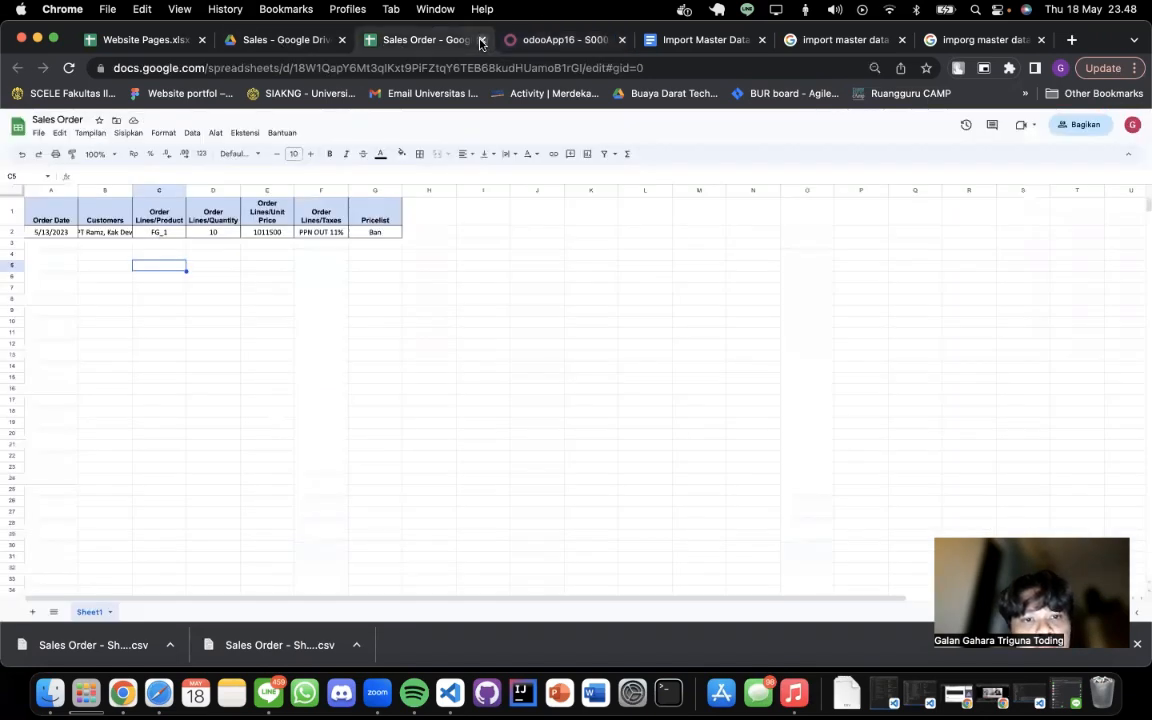
- Close the Sales Order sheet, and open Website Pages.xlsx from the Website folder in Google Drive alongside Odoo's Website app
left_click(482, 40)
left_click(254, 41)
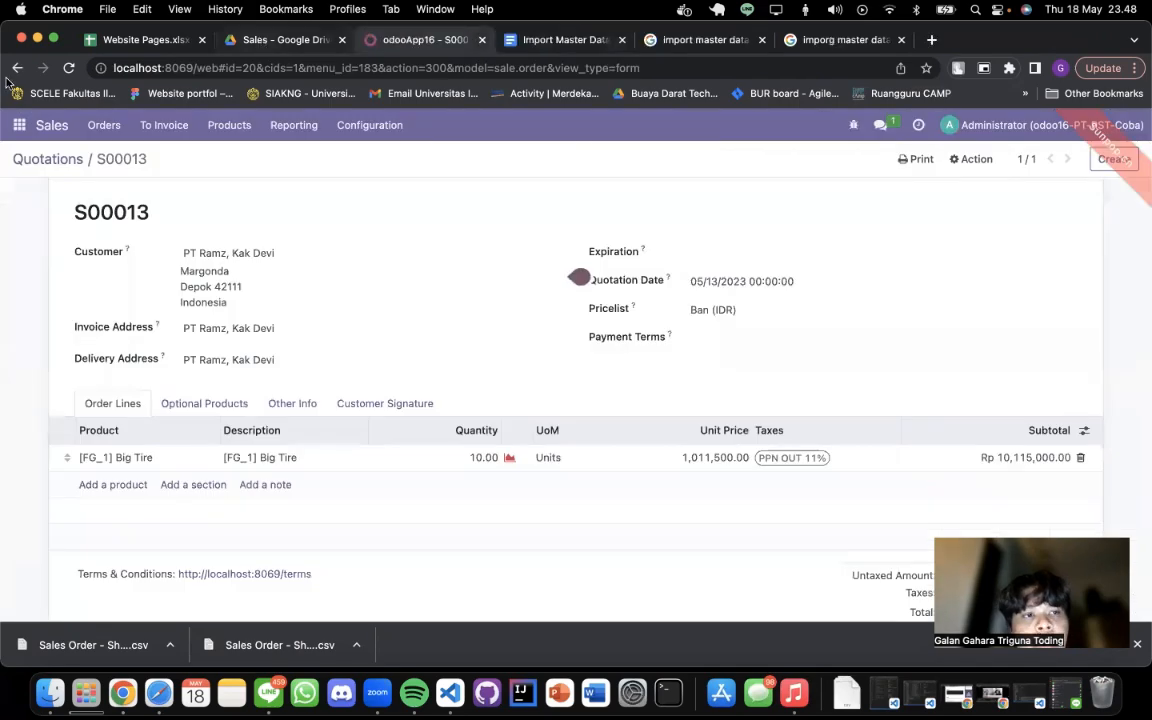
left_click(20, 70)
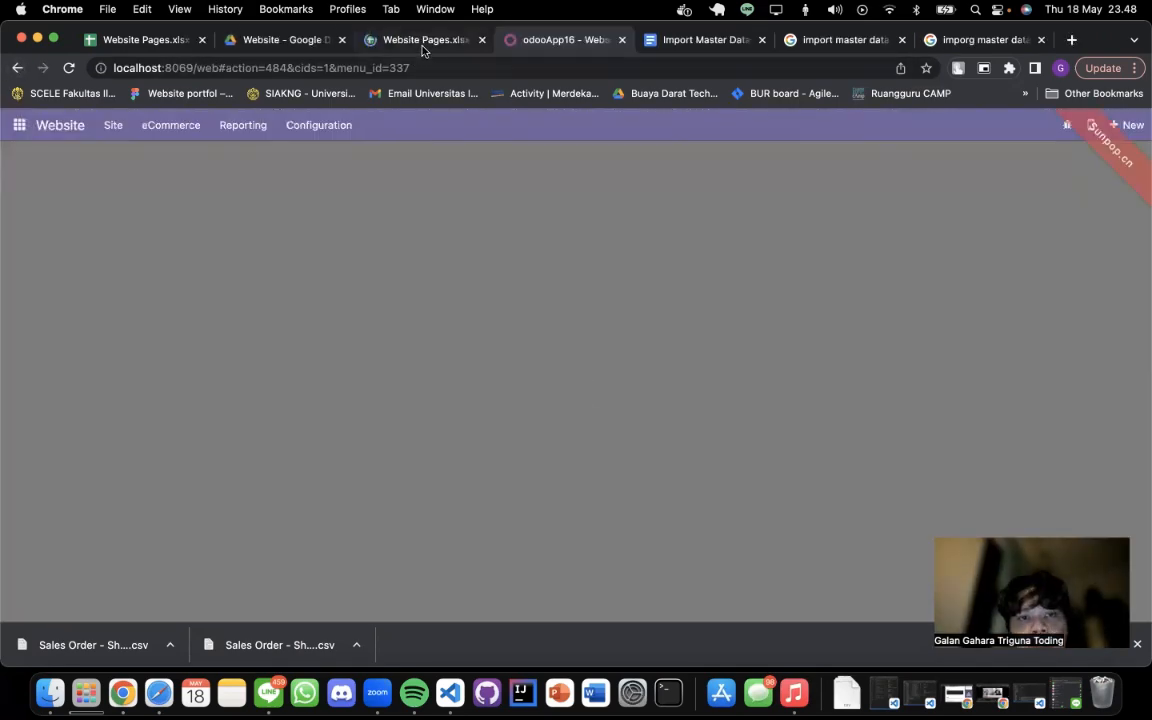
left_click(422, 45)
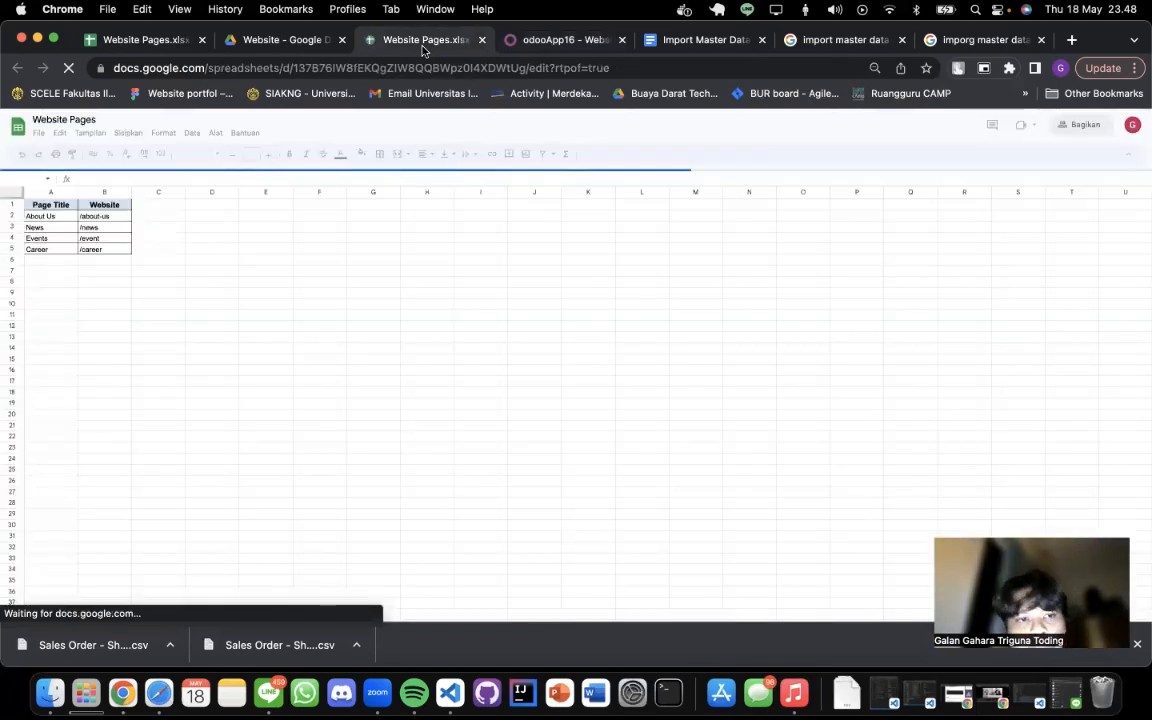
left_click(555, 41)
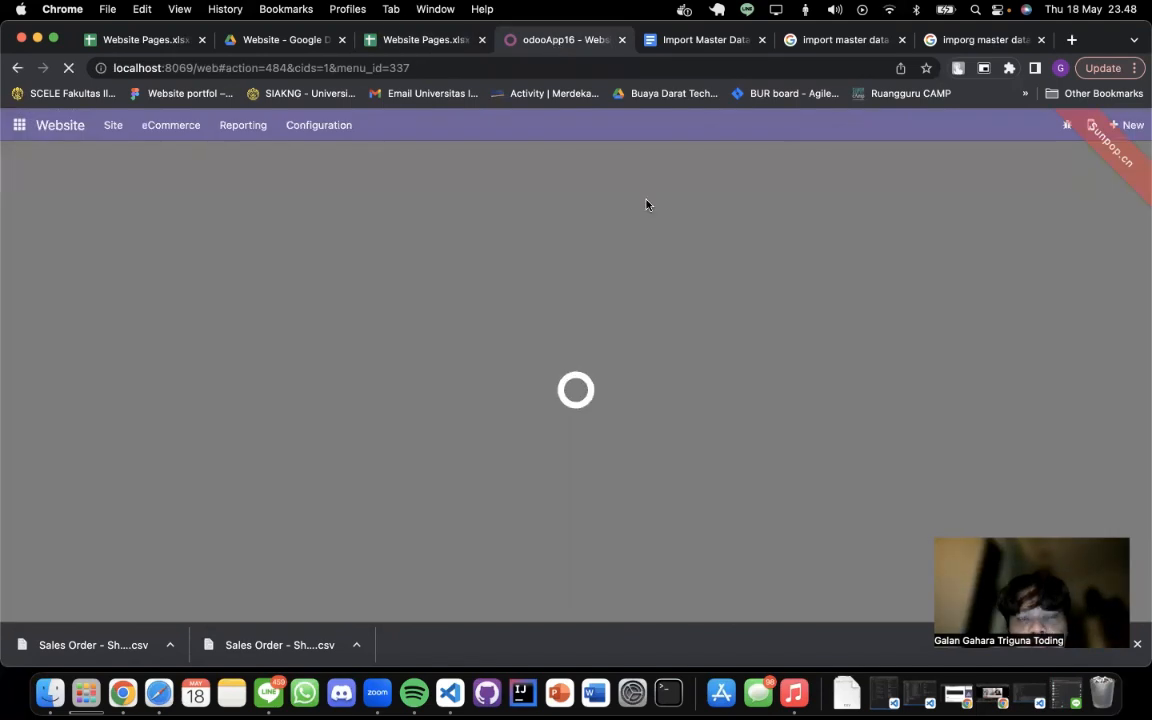
- Open the website's menu editor and compare its entries with the page titles in the Website Pages sheet
left_click(332, 128)
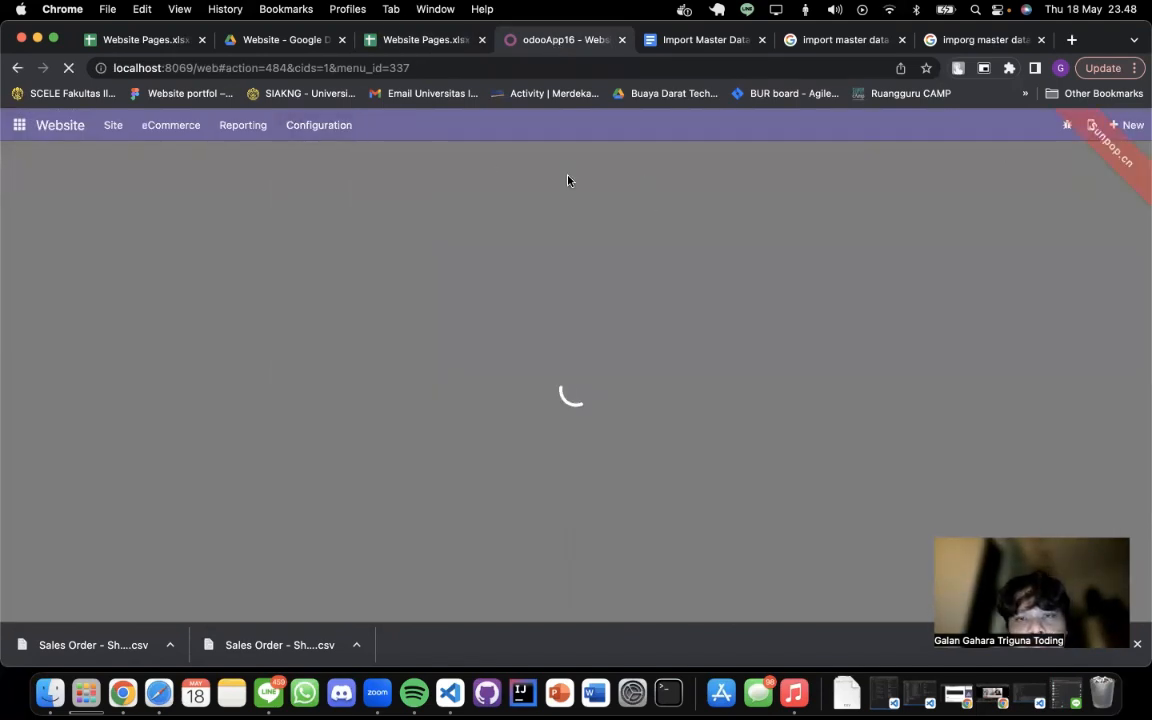
left_click(329, 131)
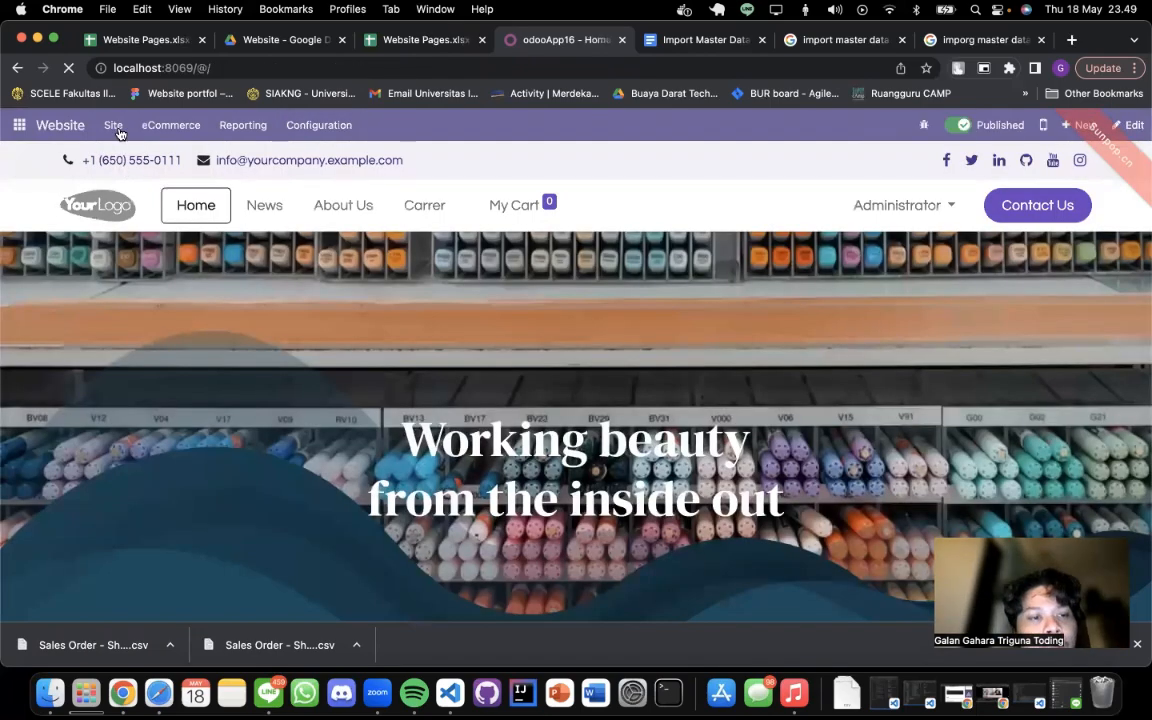
left_click(116, 130)
left_click(170, 175)
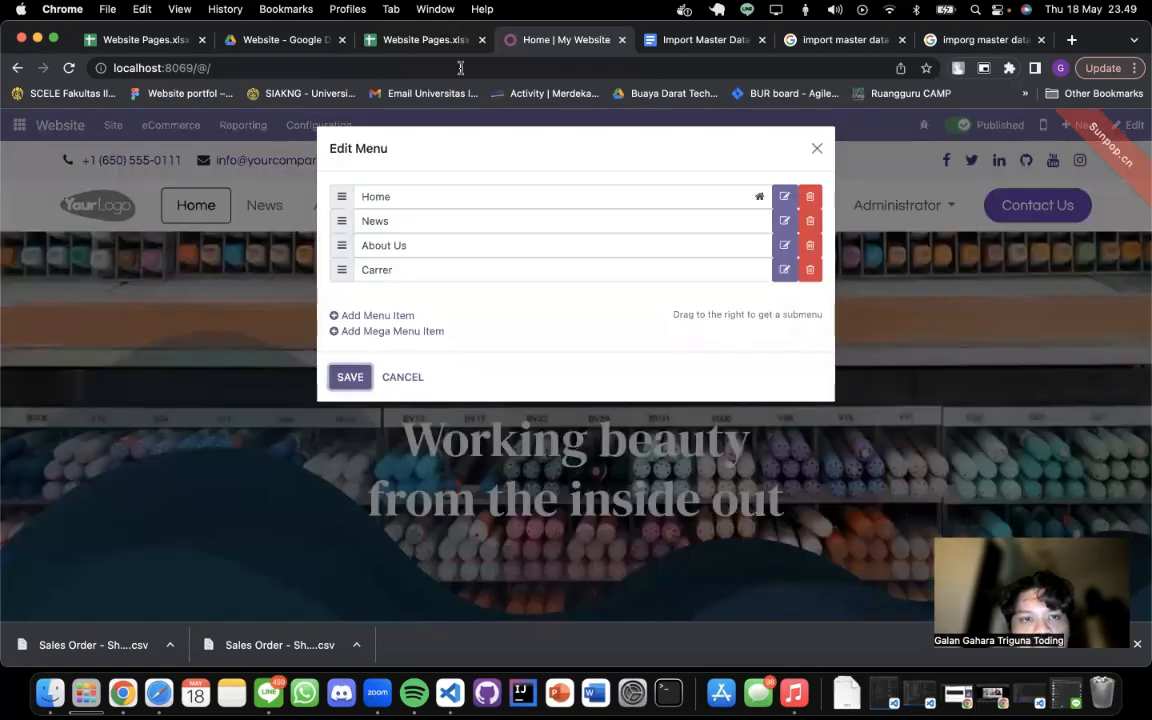
left_click(381, 37)
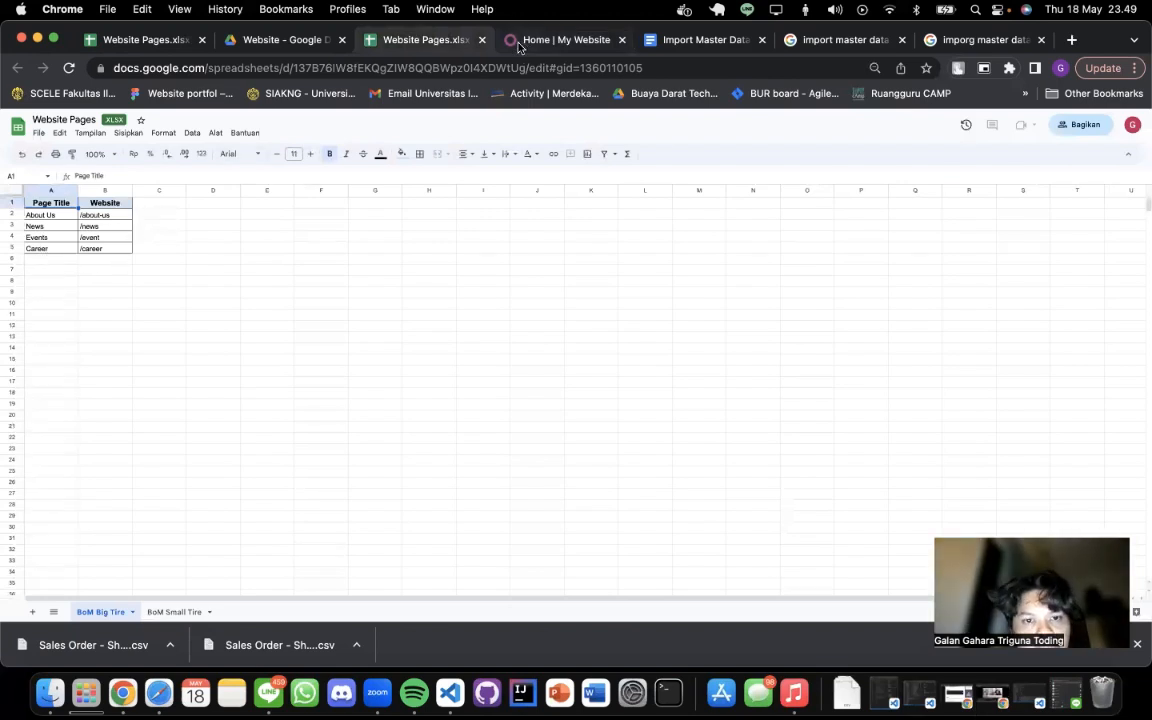
key("ctrl+Tab")
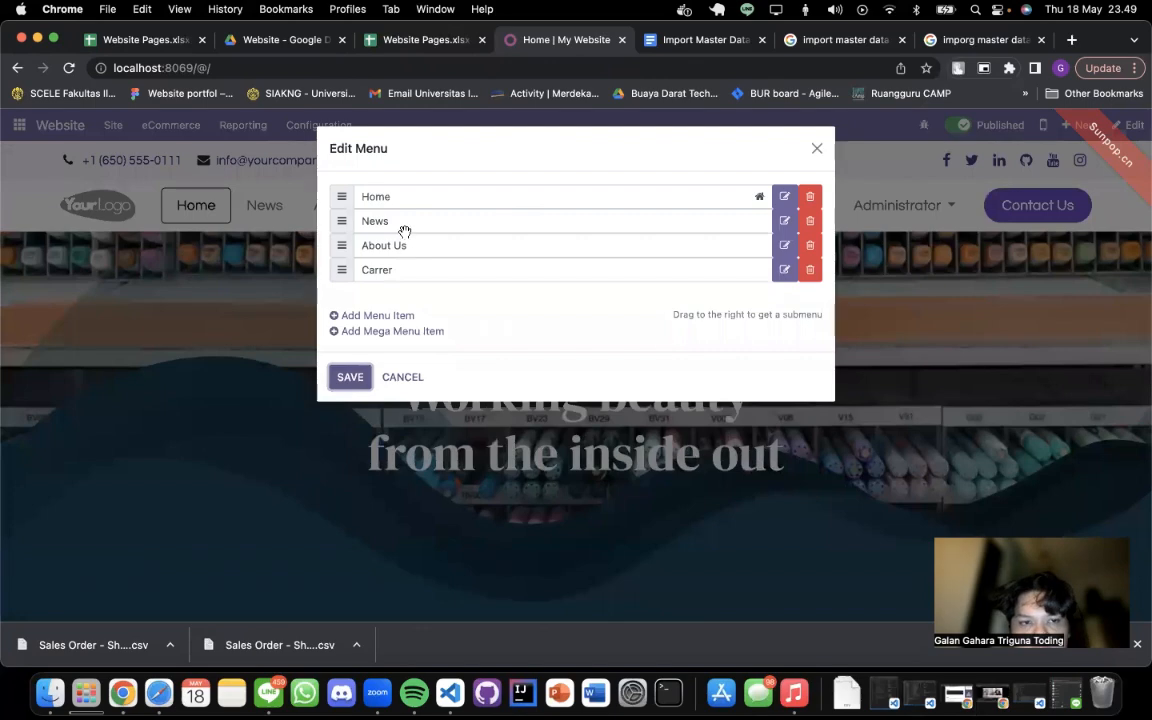
- Add a menu item named Events with the URL /event, as listed in the Website Pages sheet, and save the menu
left_click(373, 316)
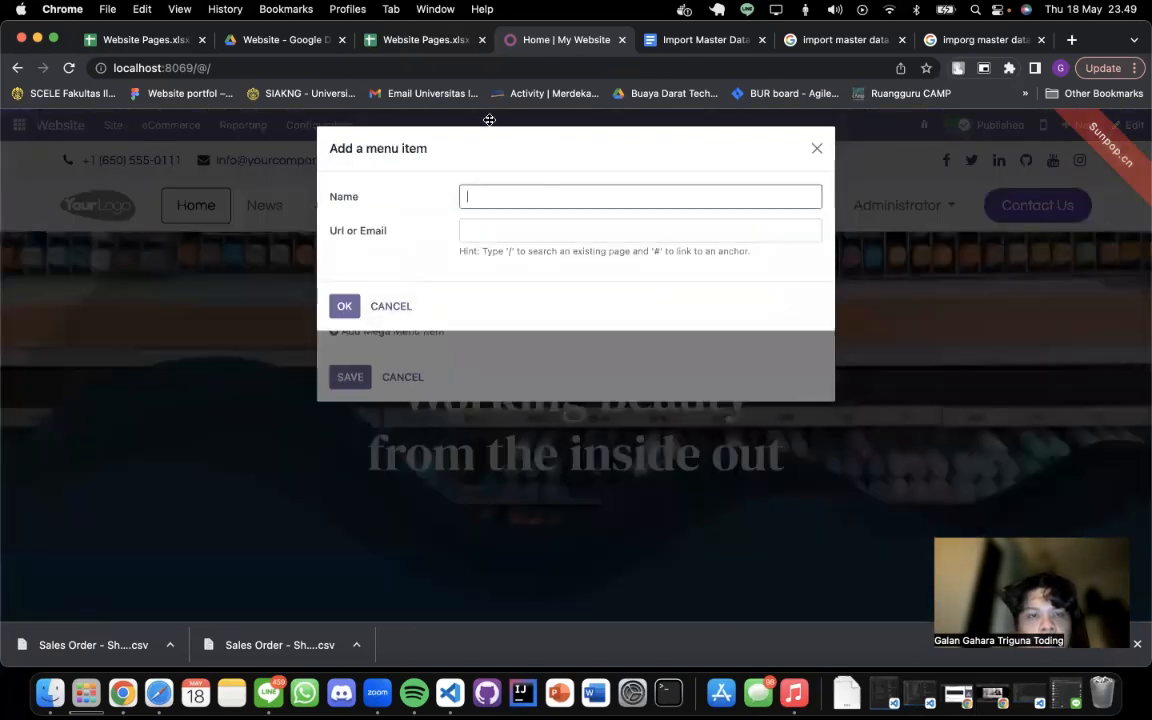
left_click(365, 38)
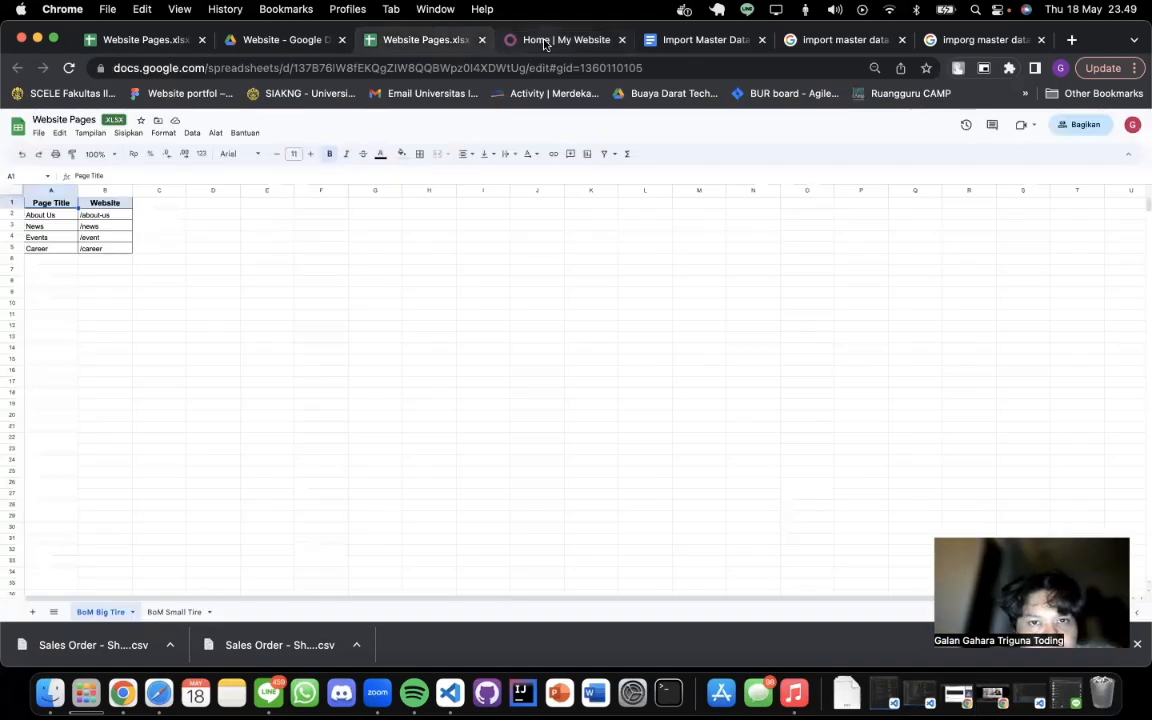
left_click(548, 40)
type("Events")
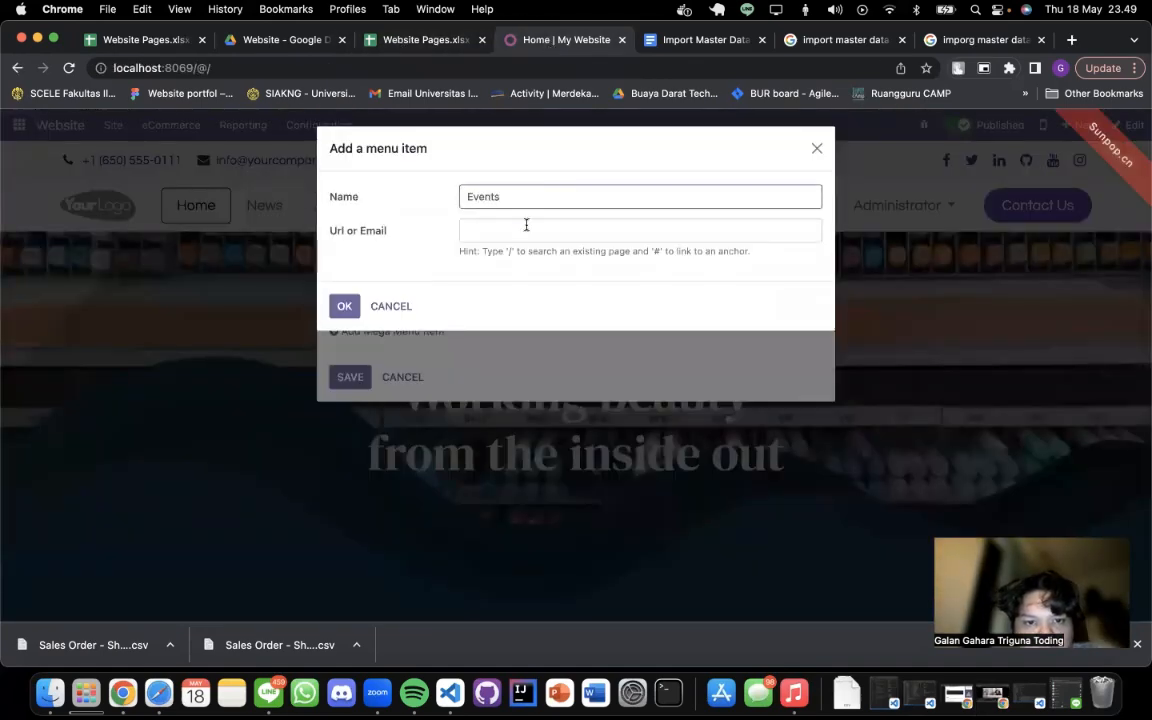
left_click(526, 225)
type("/events")
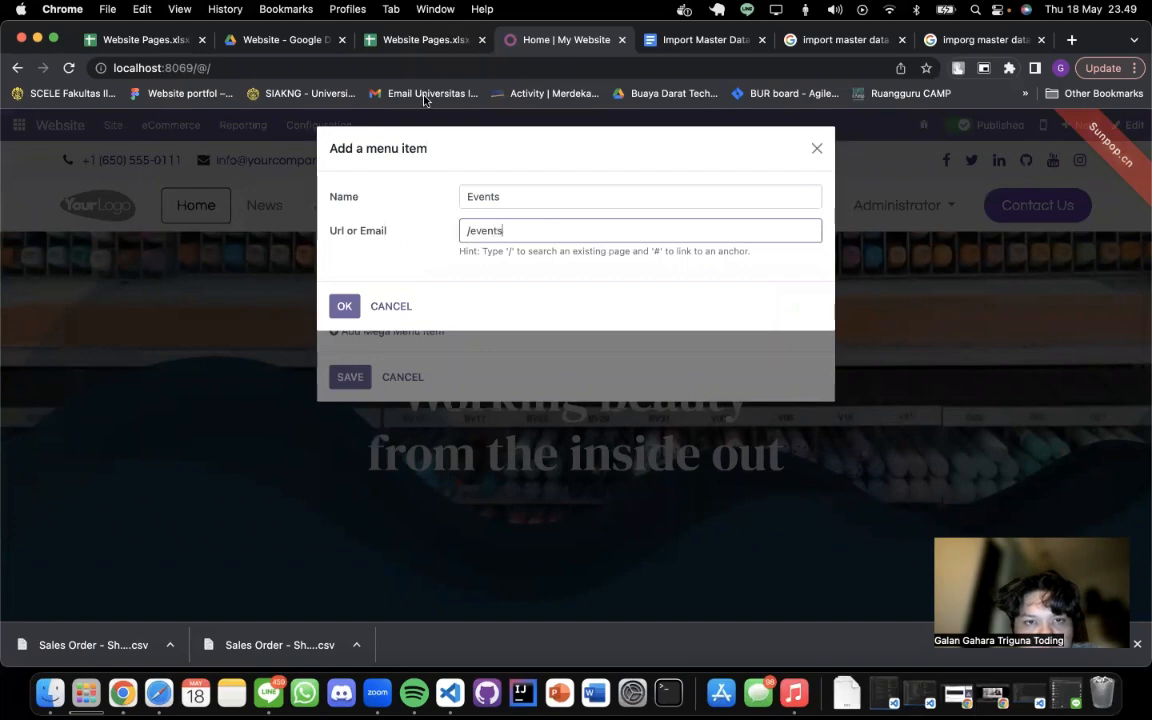
left_click(424, 42)
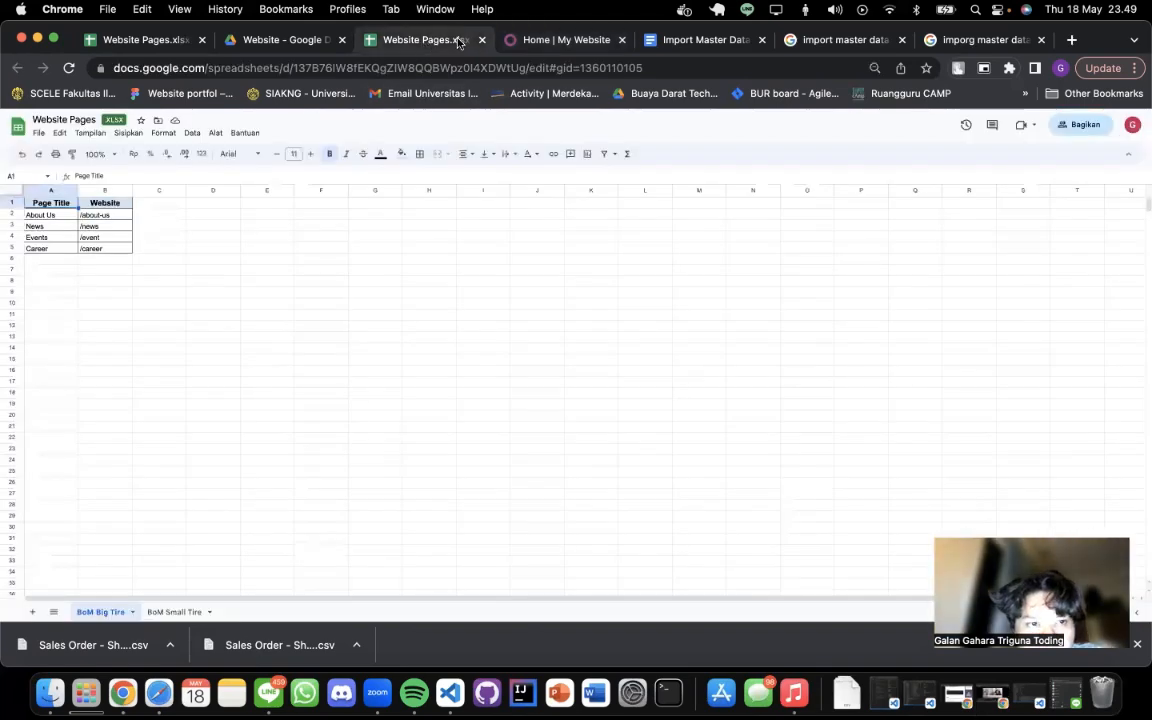
left_click(543, 38)
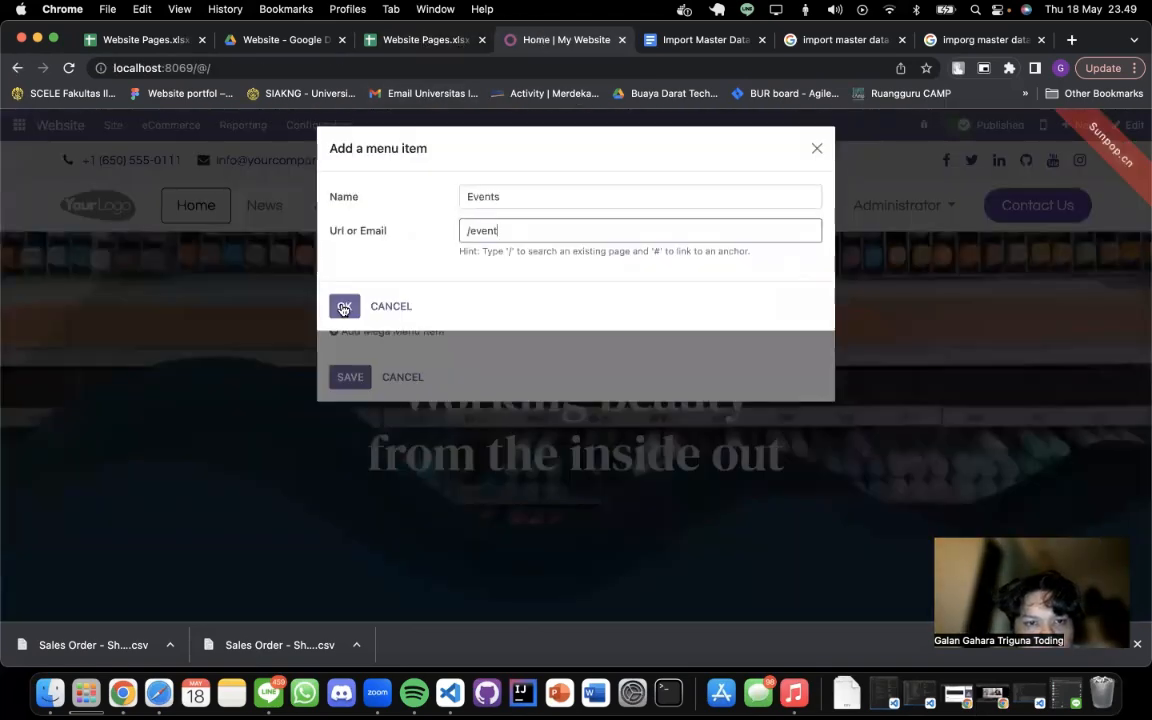
left_click(343, 307)
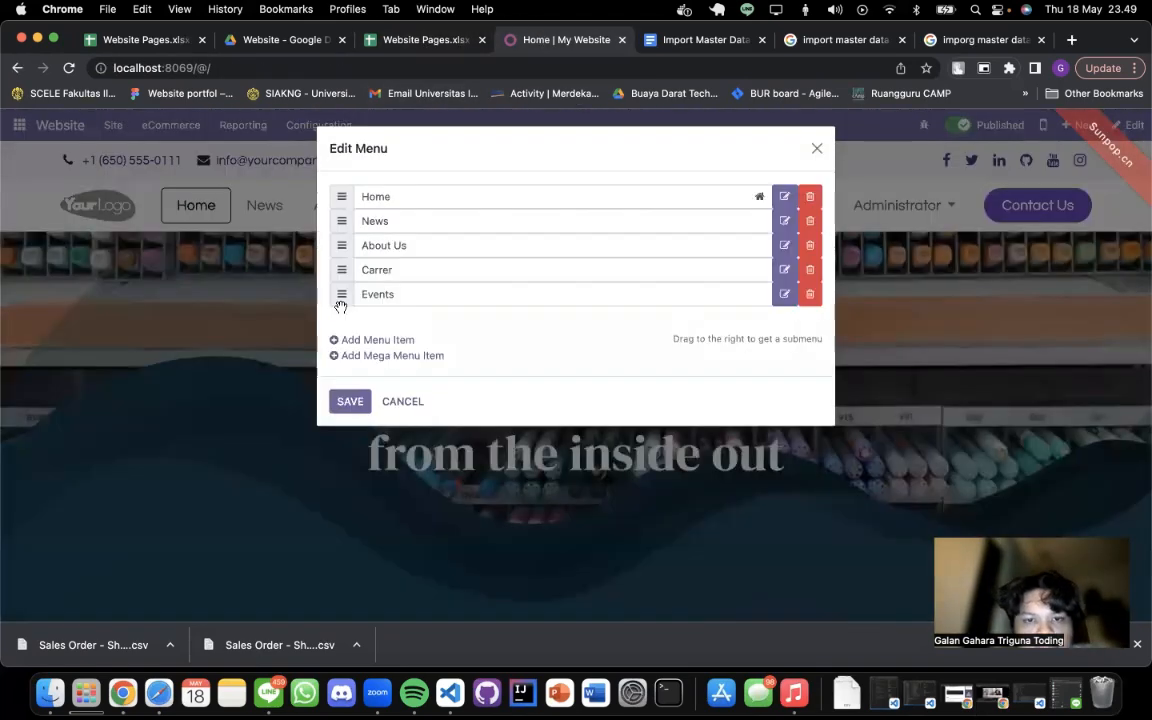
left_click(361, 402)
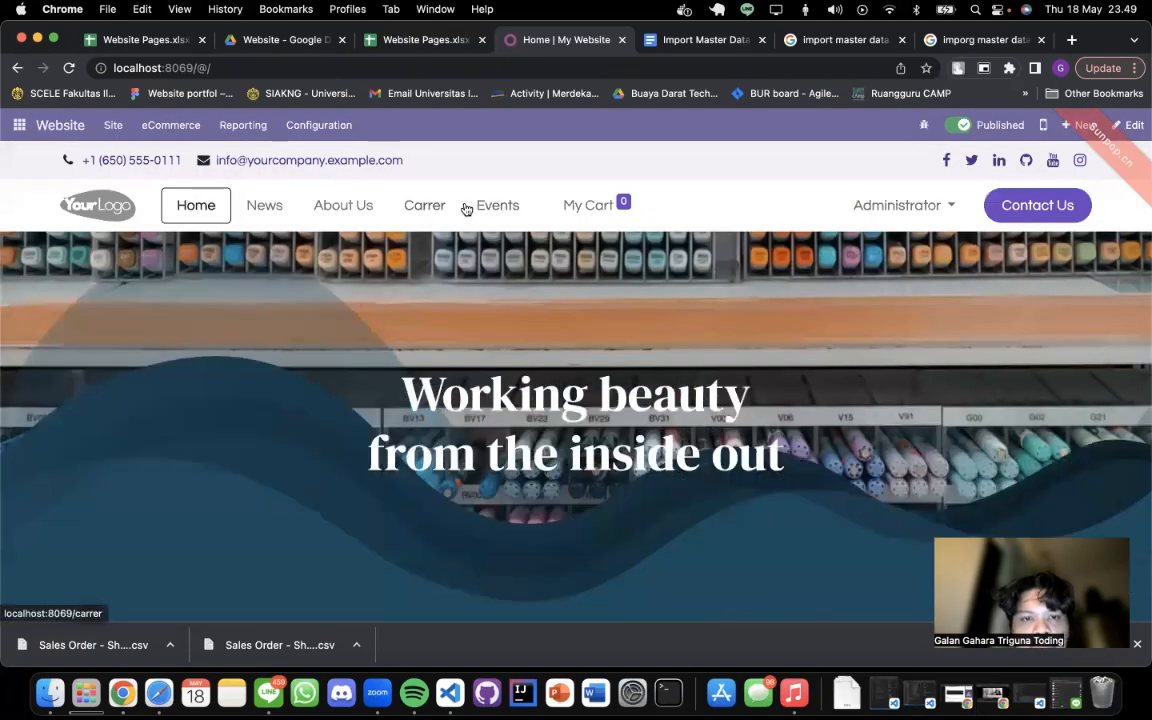
- Check the website's Events, Carrer, About Us, News and Home menu links by visiting each page
left_click(502, 205)
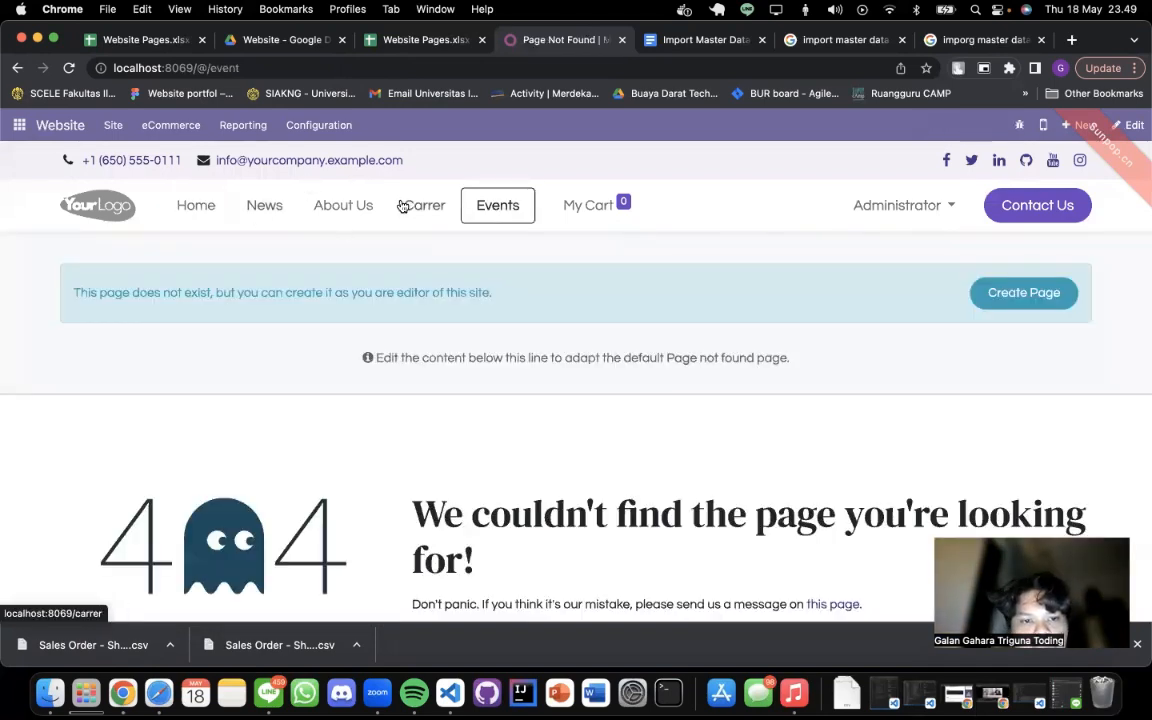
left_click(401, 205)
left_click(497, 206)
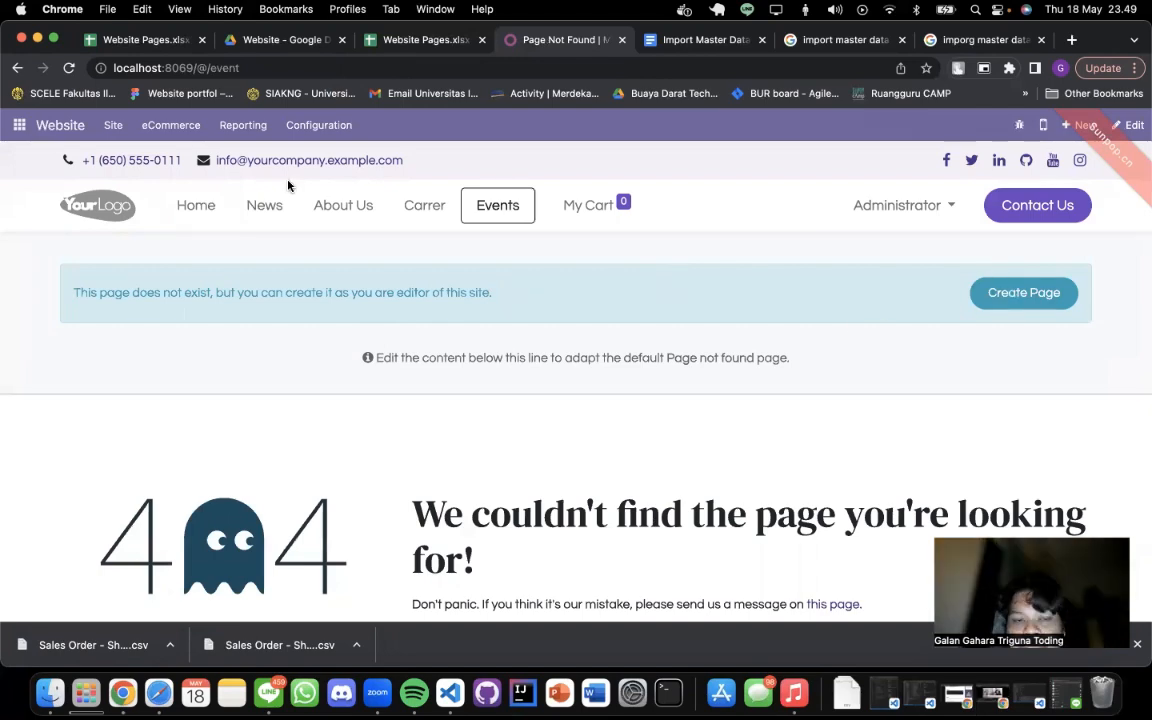
left_click(418, 207)
left_click(352, 206)
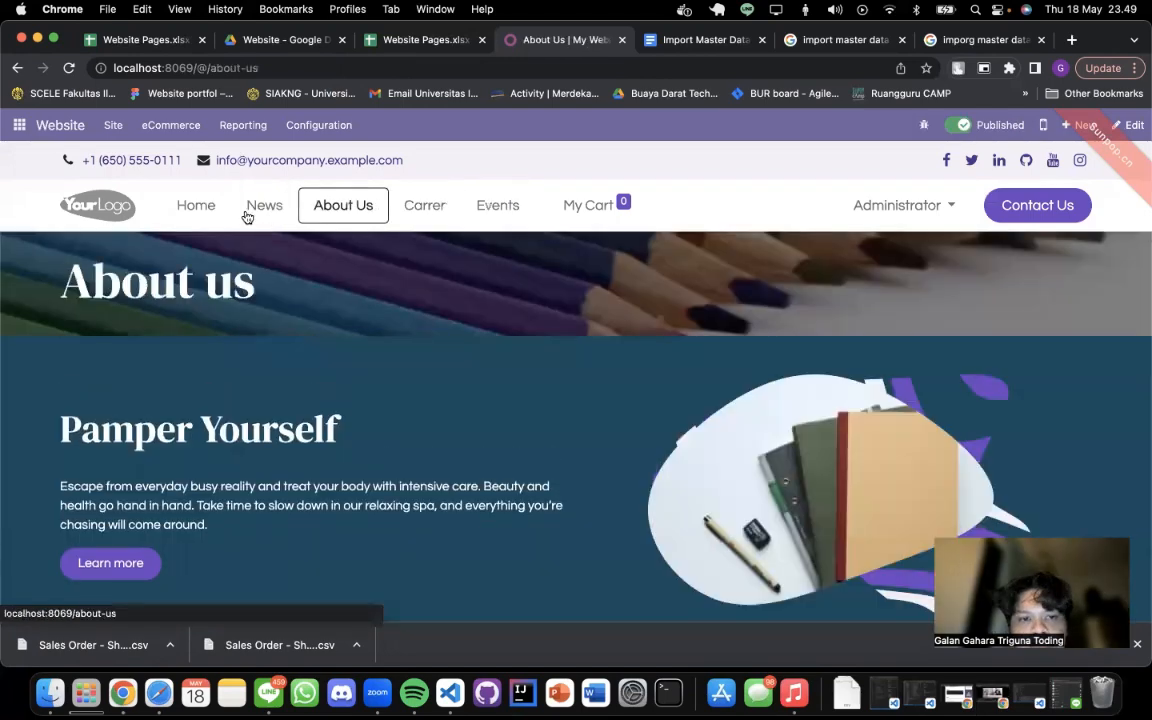
left_click(249, 214)
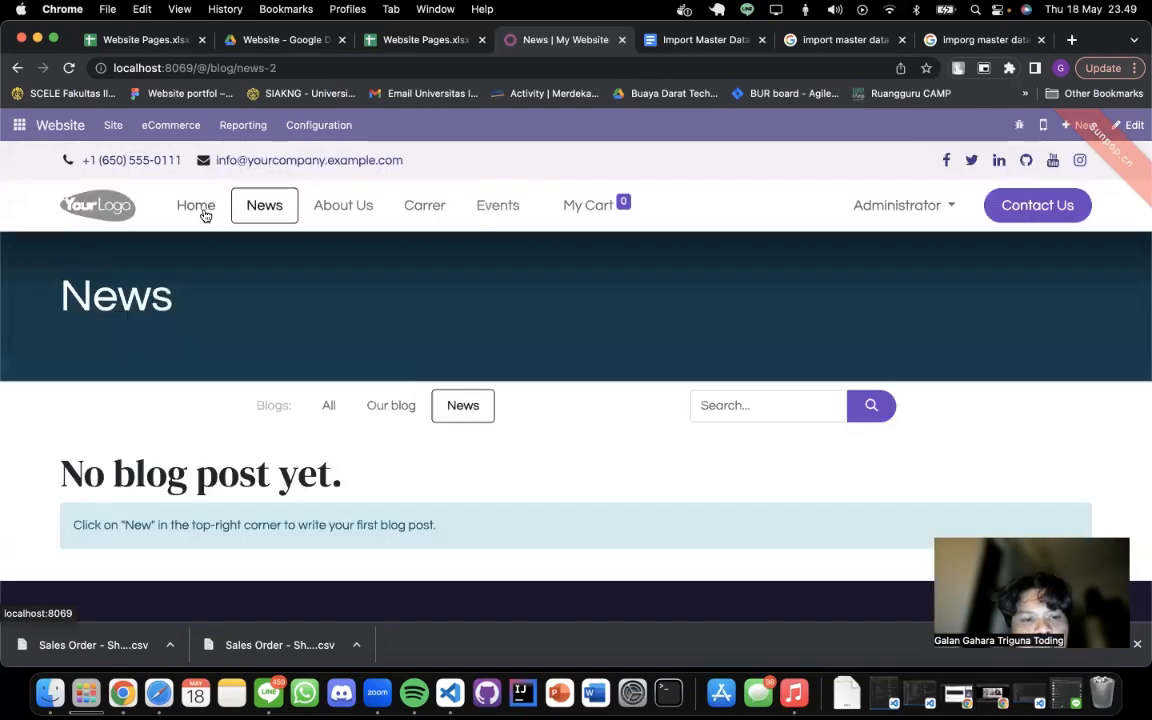
left_click(204, 215)
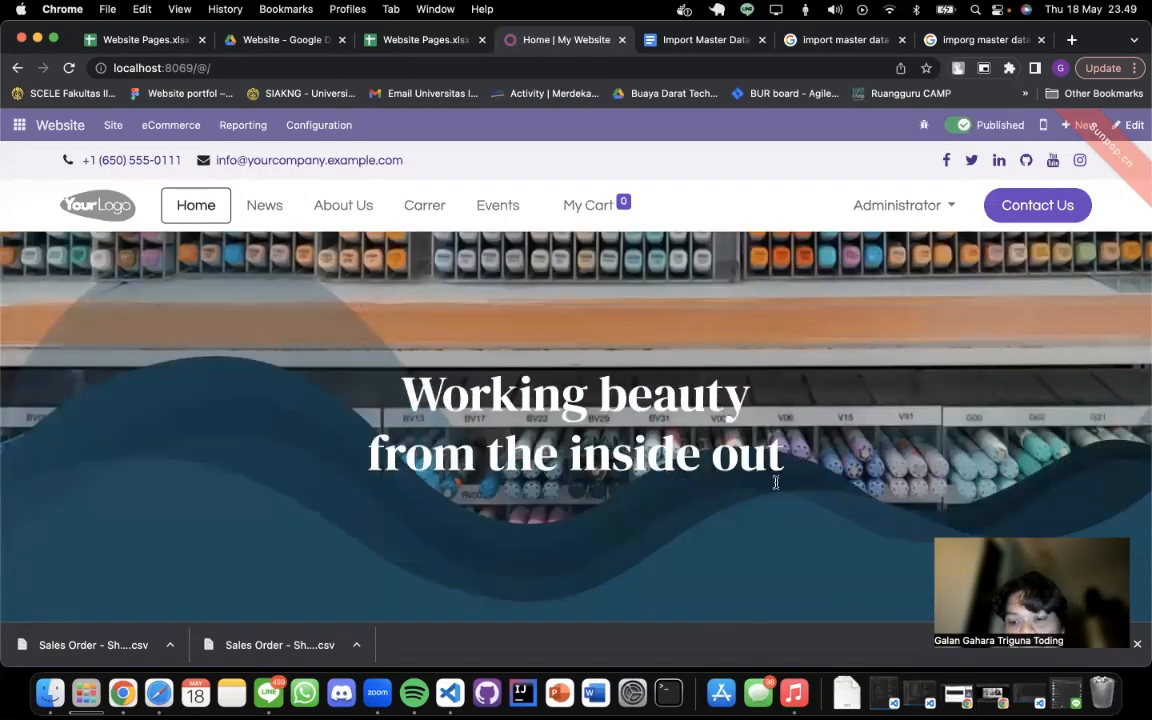